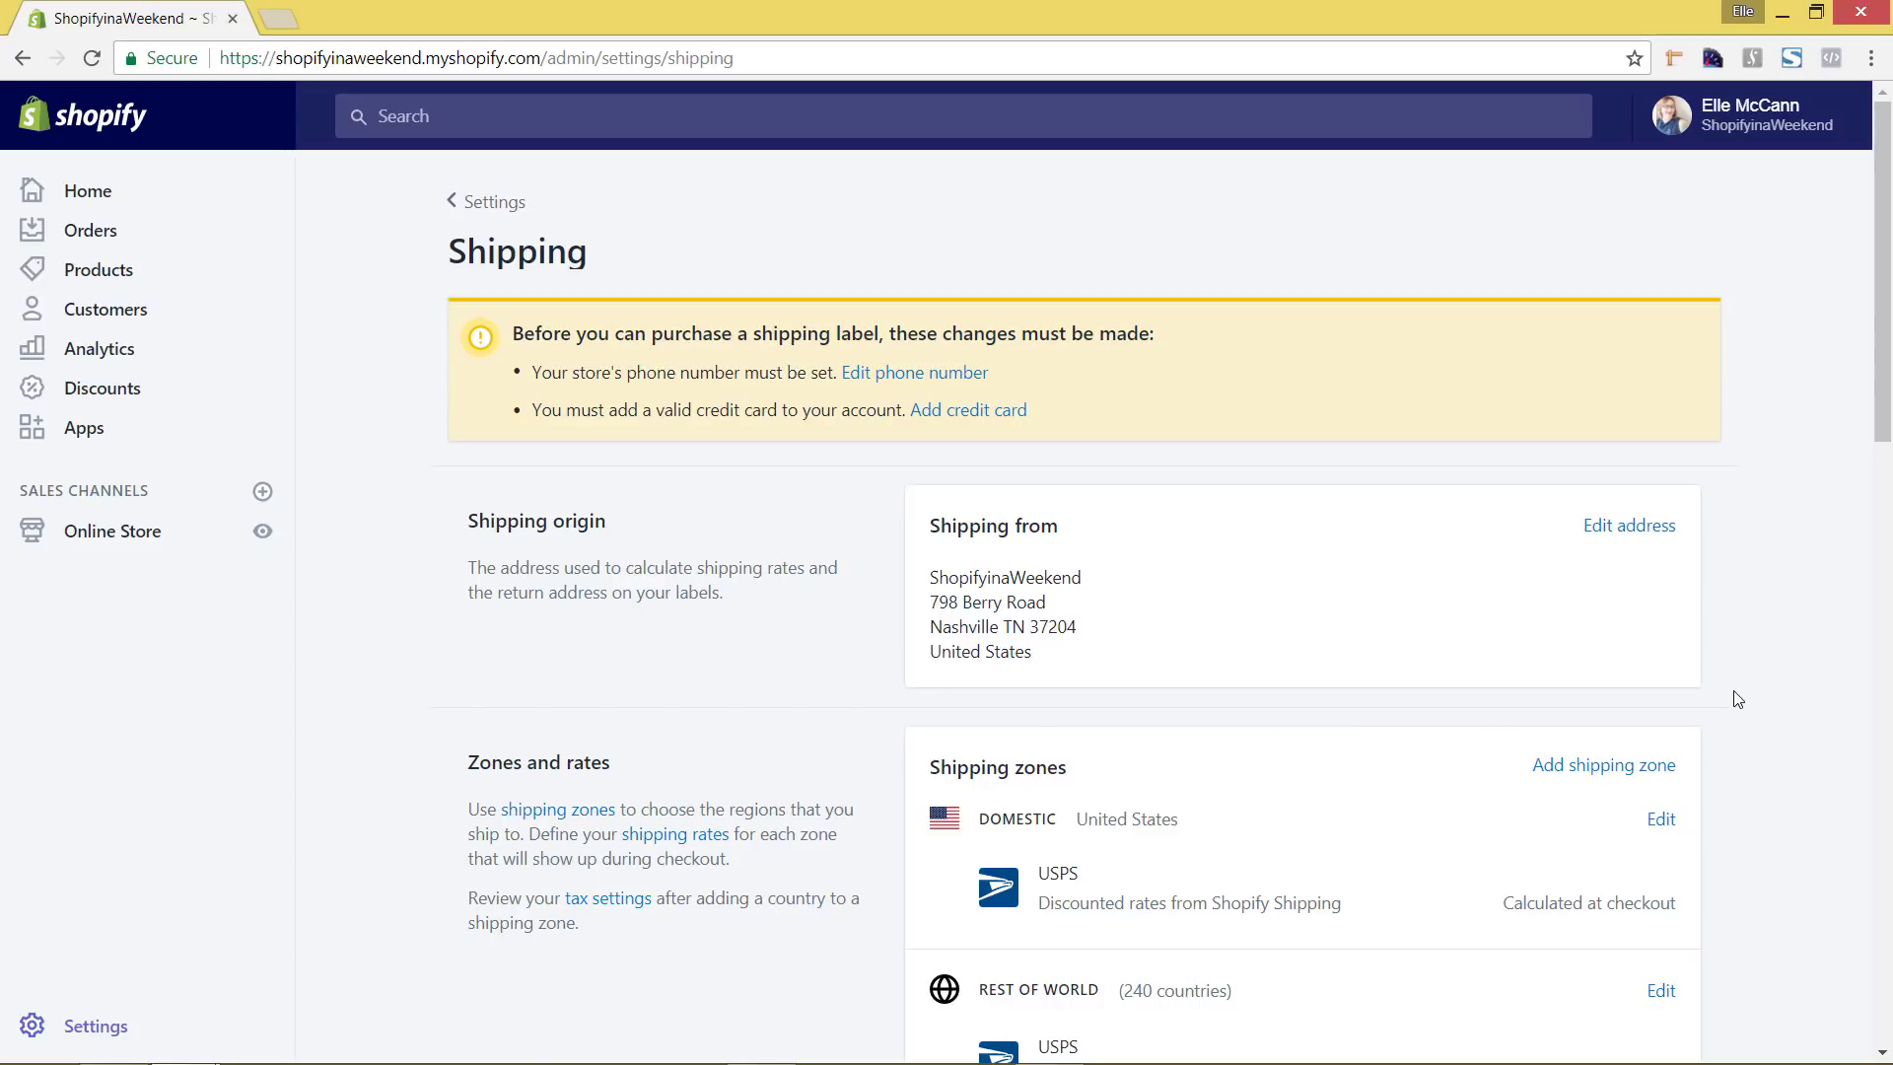
pyautogui.click(1620, 527)
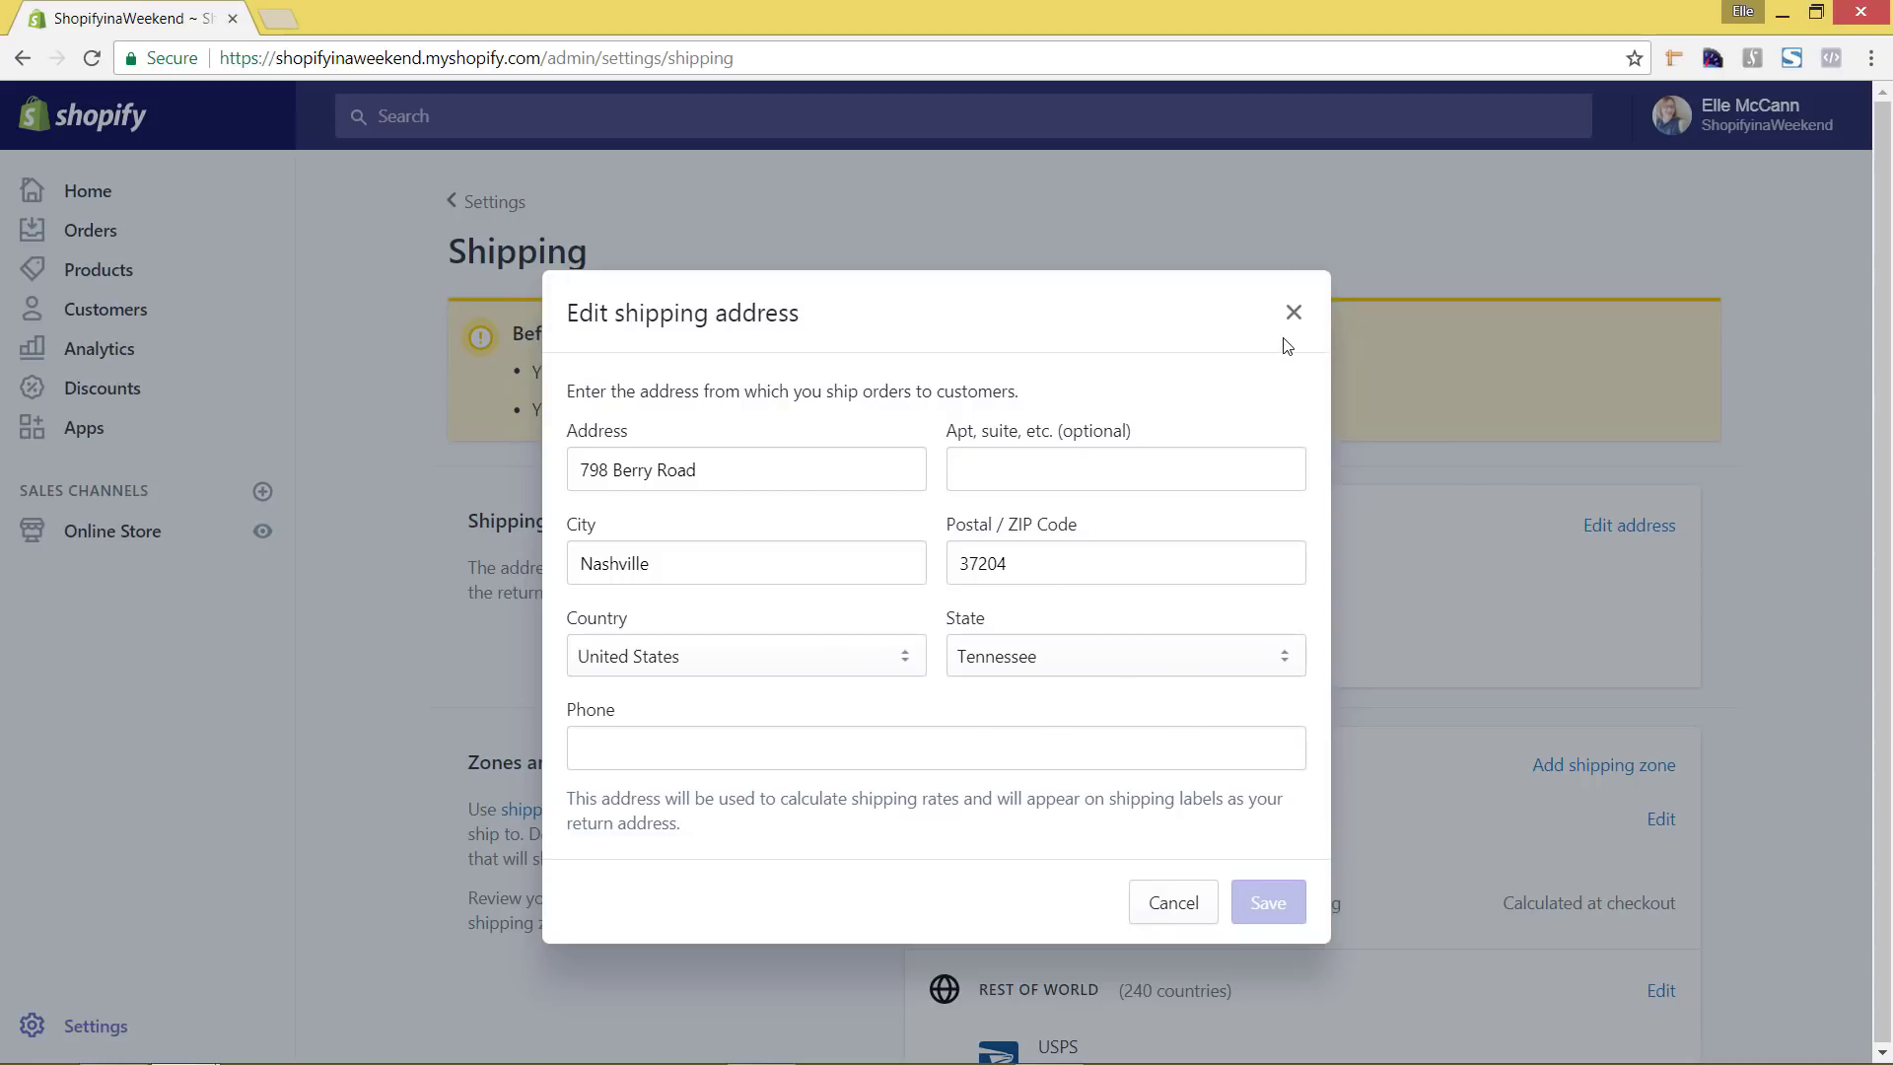
pyautogui.click(1292, 313)
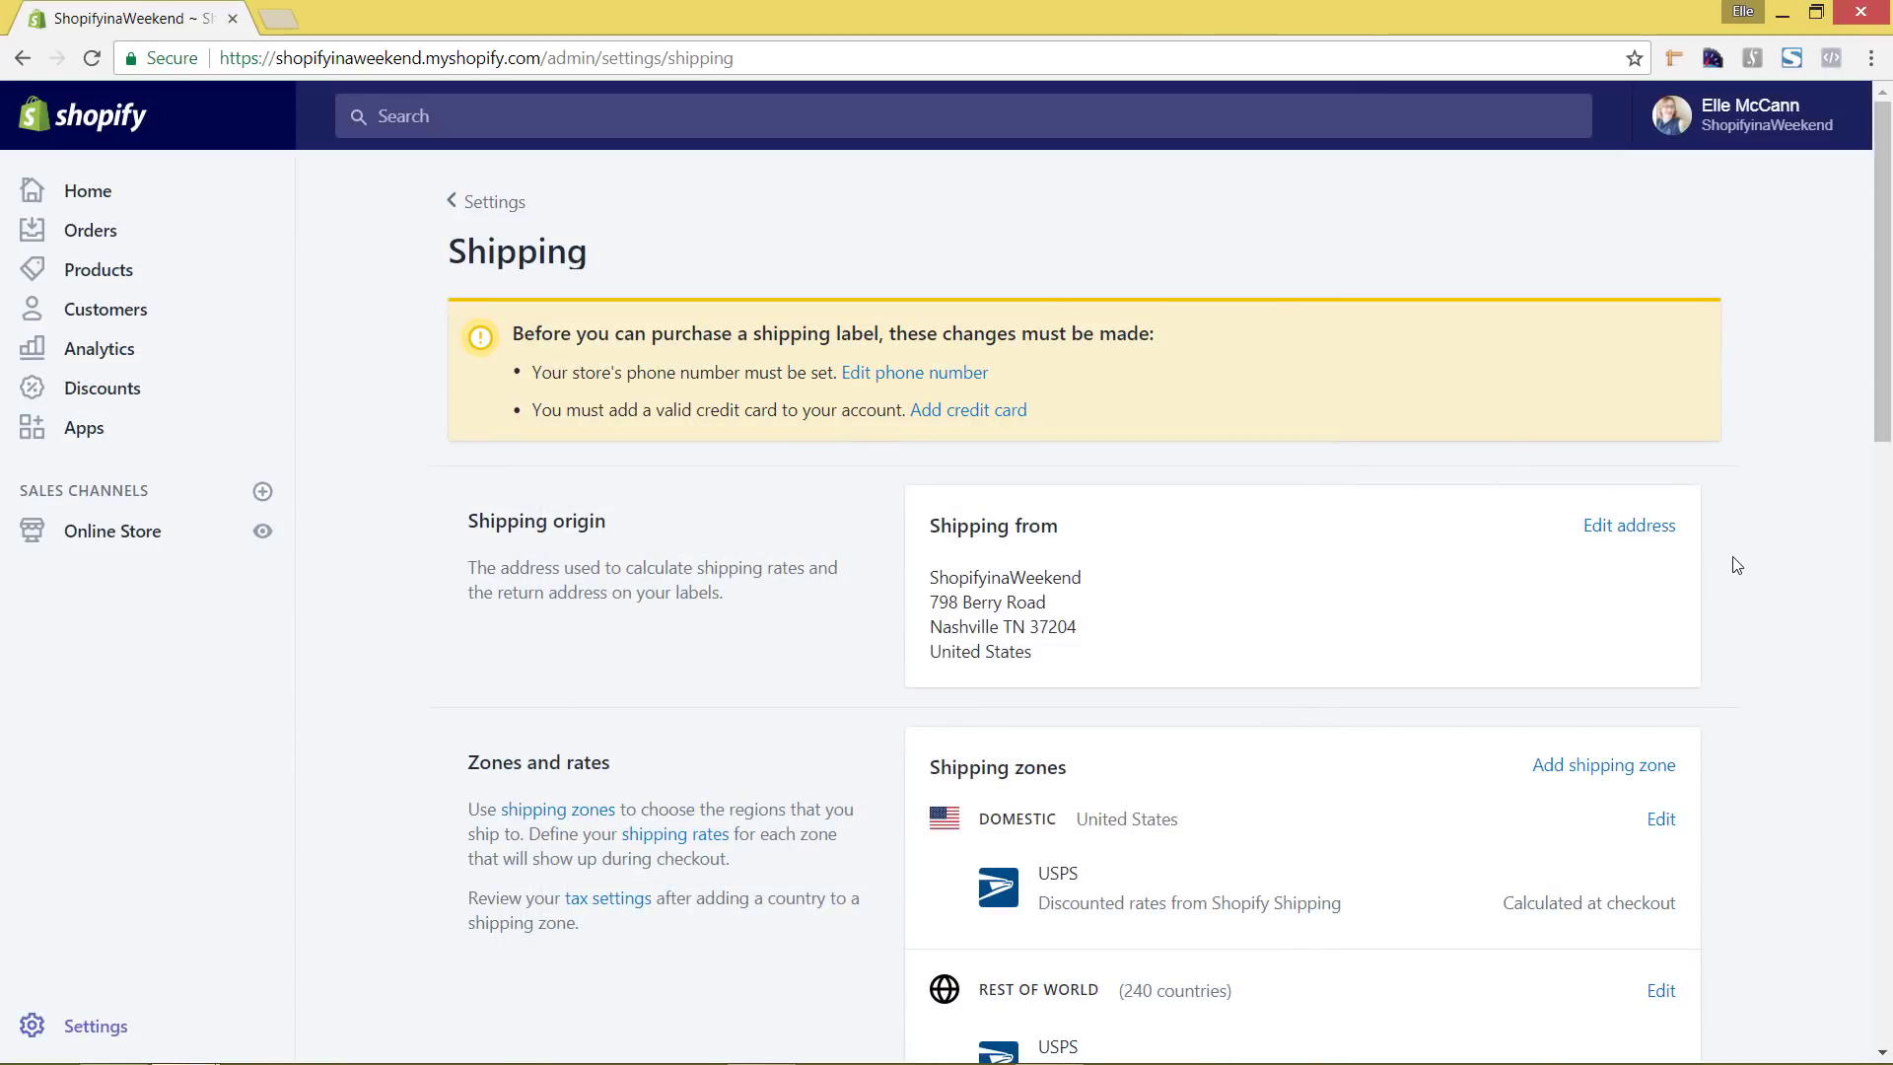
pyautogui.scroll(-5, 1737, 565)
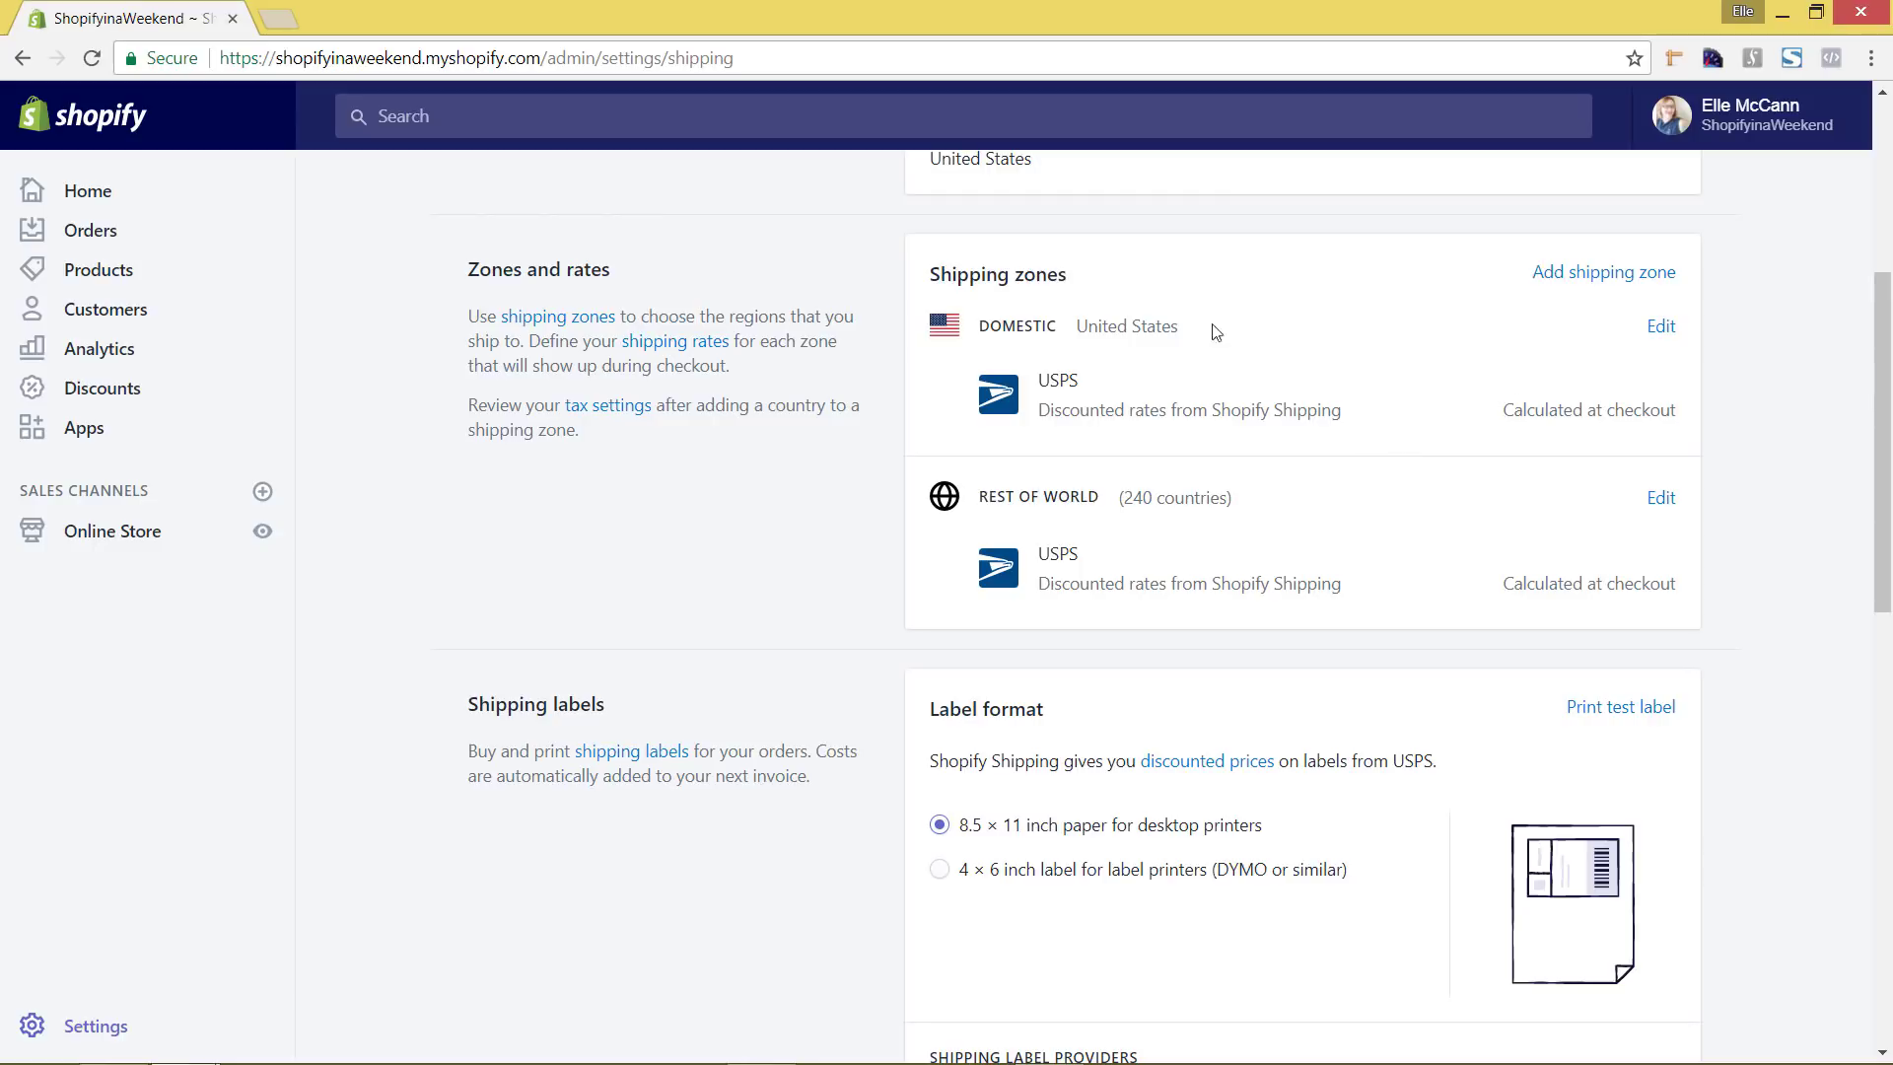
# Step: Open the Domestic (United States) zone editor and its list of included states and territories
pyautogui.click(1665, 335)
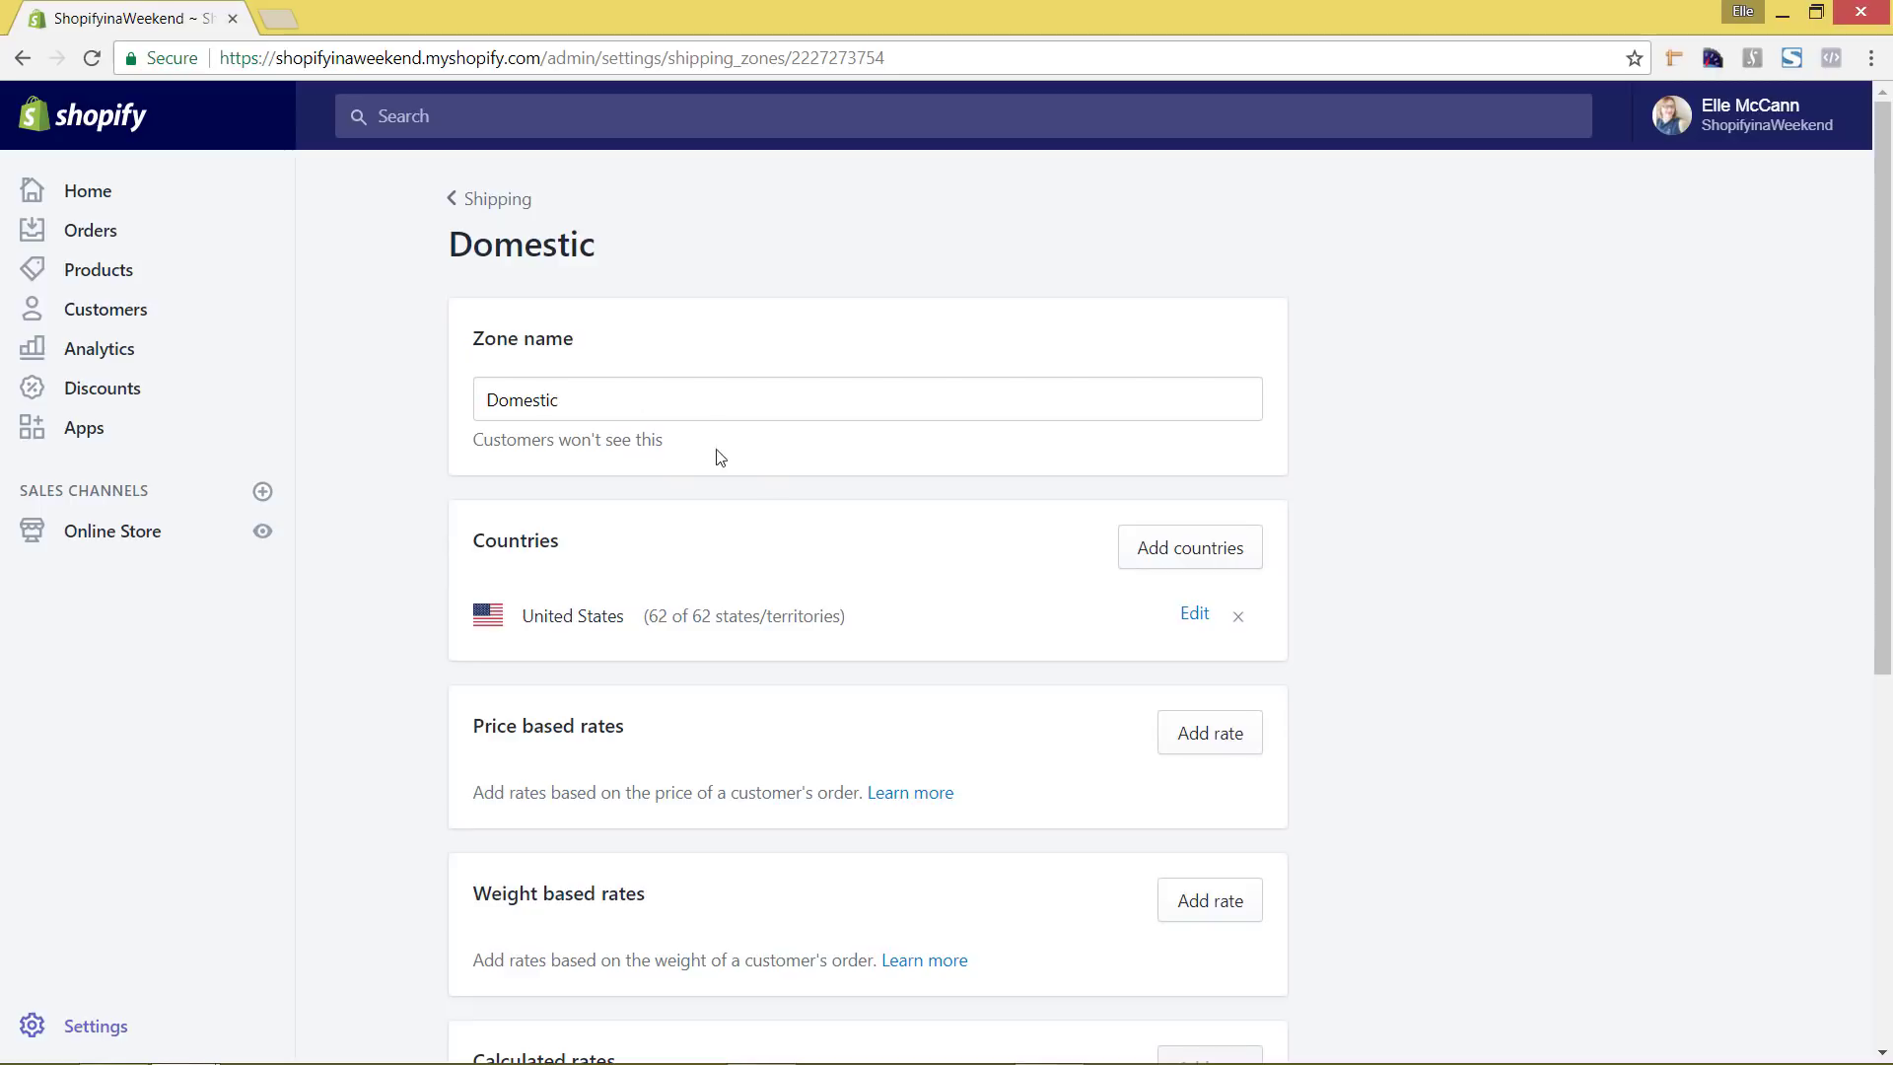
pyautogui.click(697, 394)
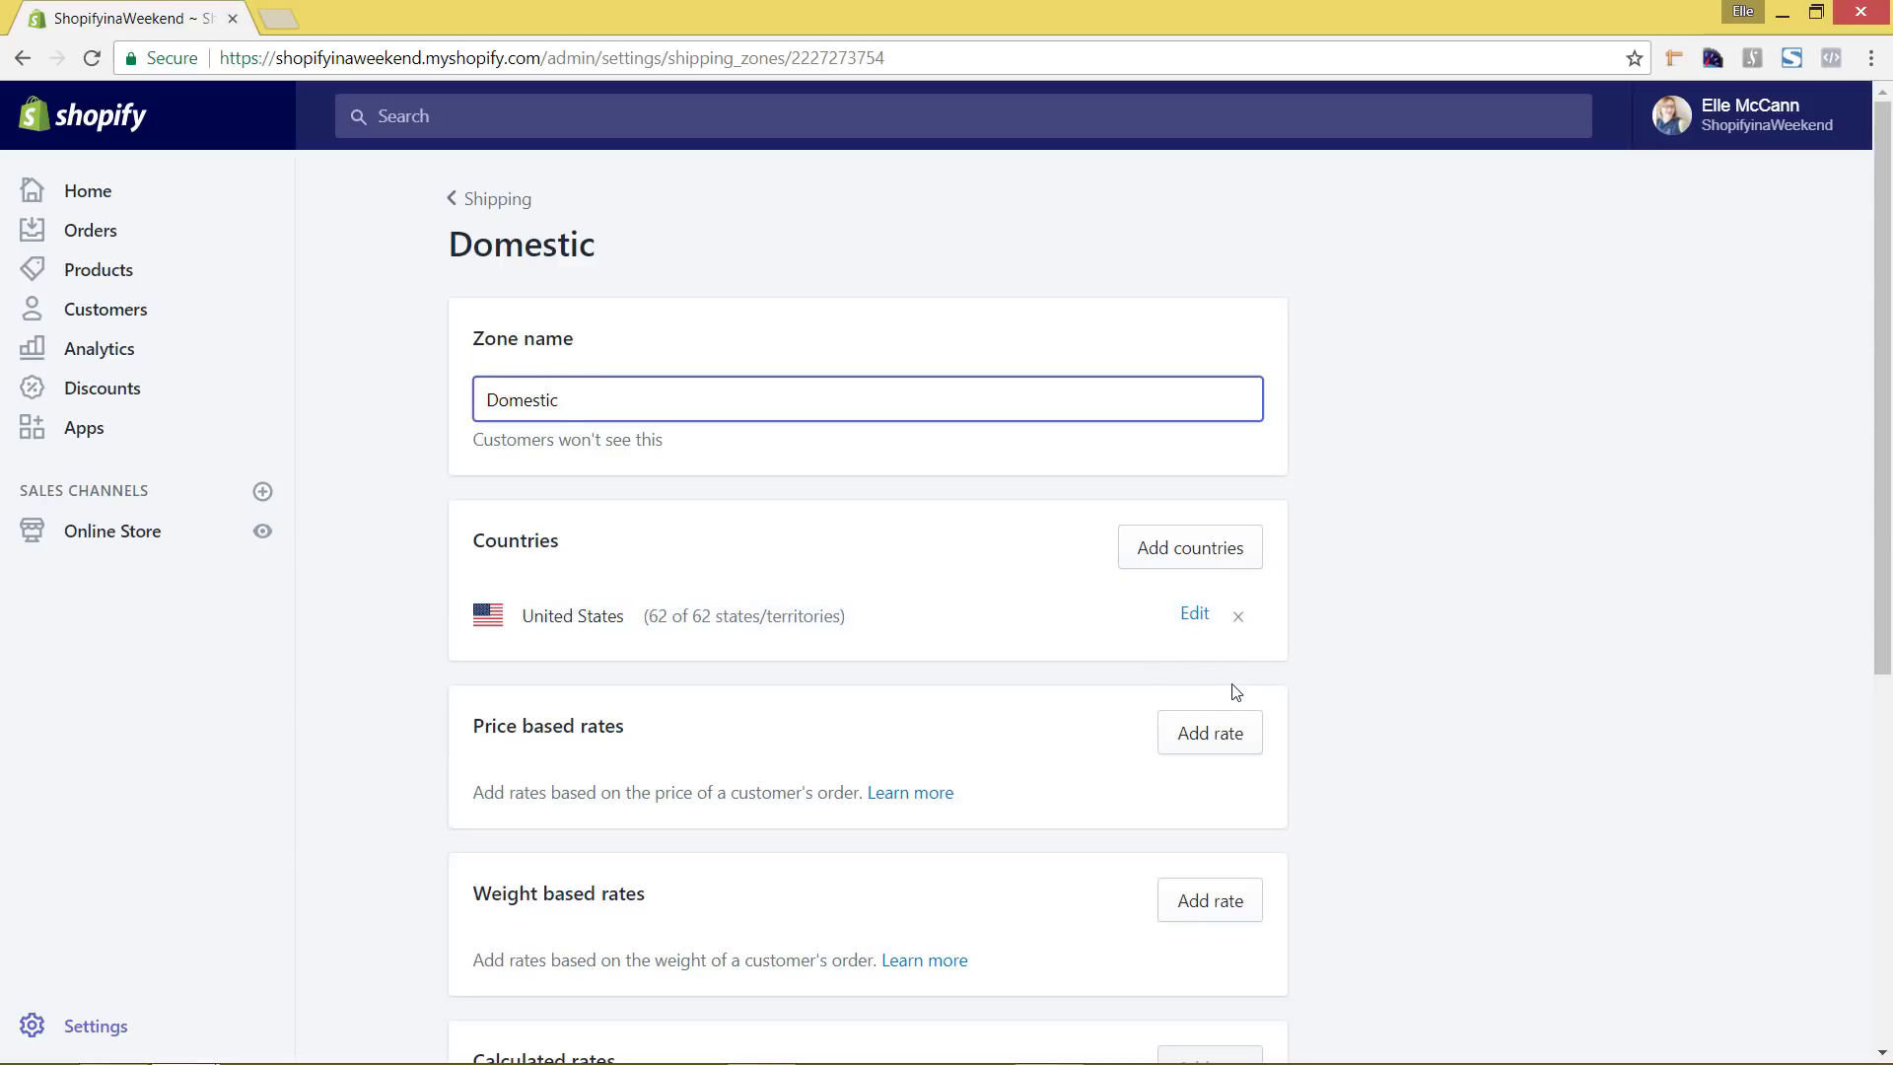
pyautogui.click(1194, 615)
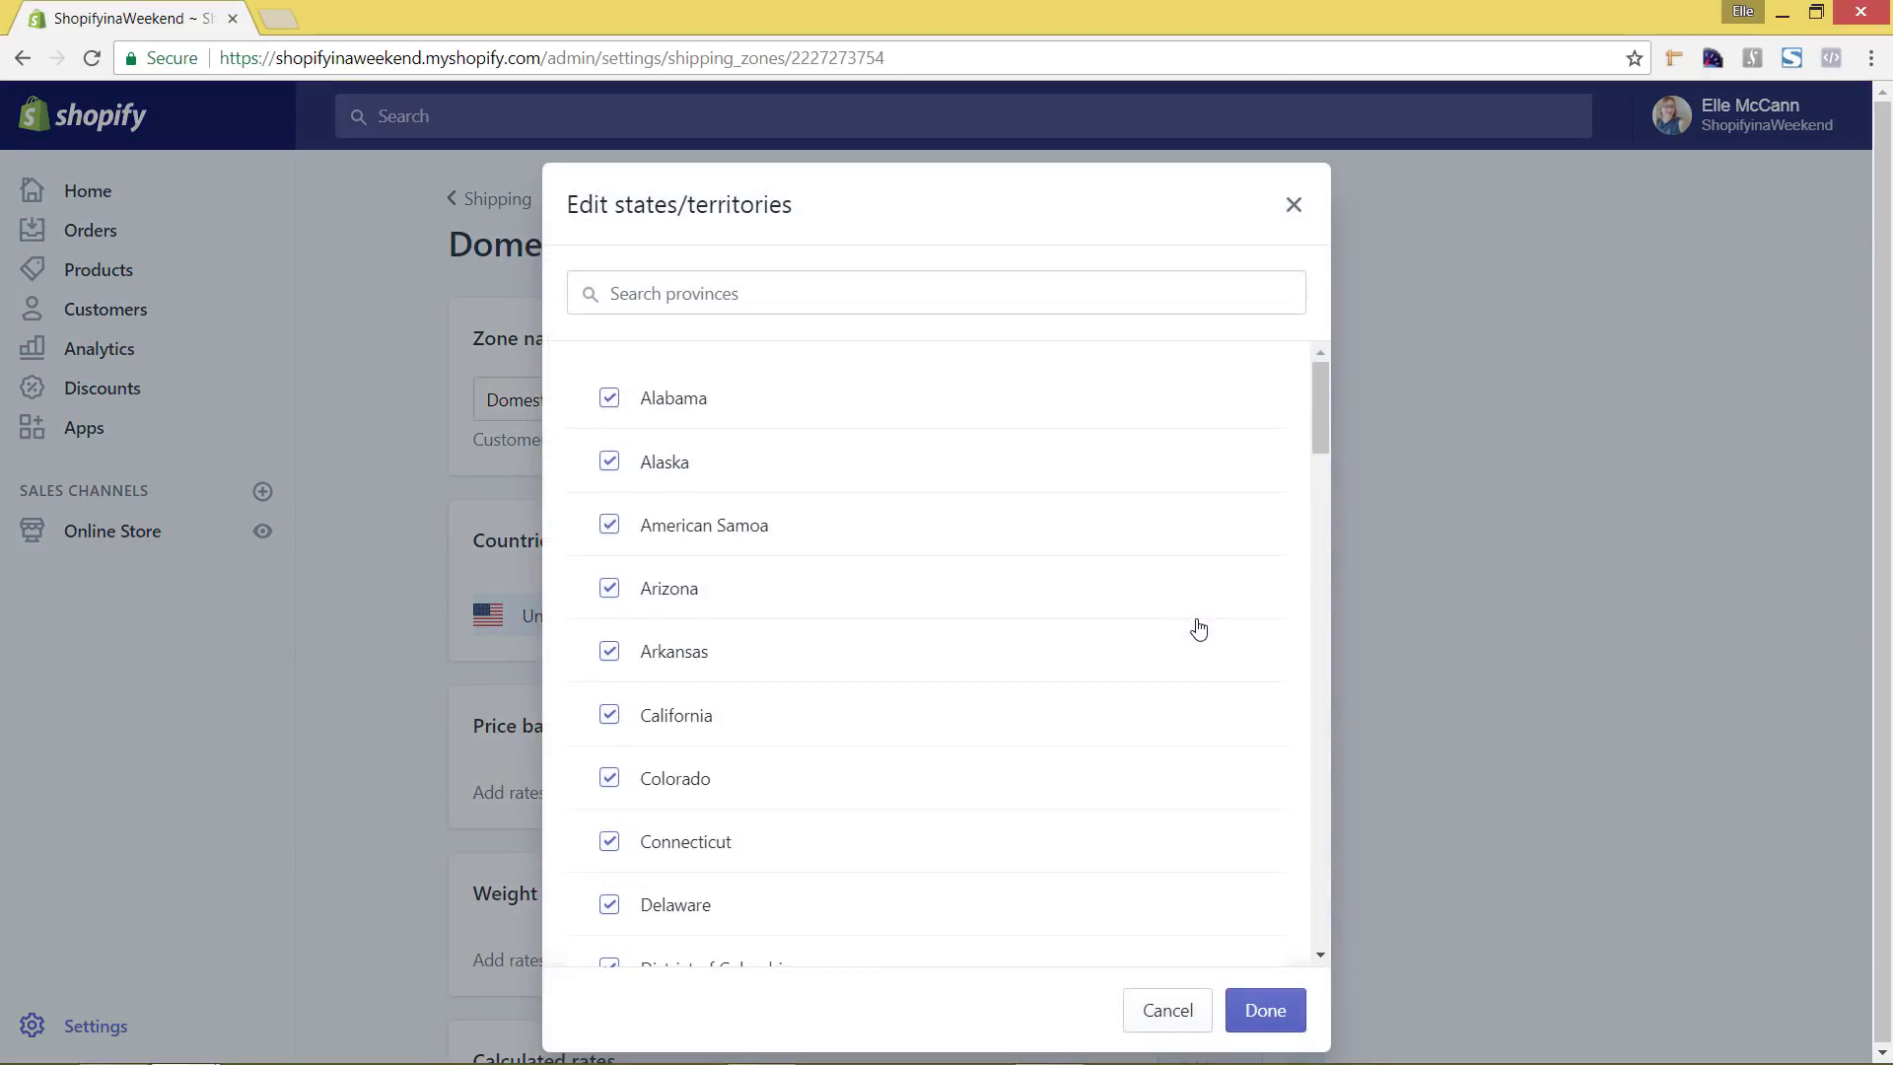
# Step: Uncheck American Samoa, Federated States of Micronesia and Puerto Rico, leaving 59 of 62 states/territories
pyautogui.click(609, 527)
pyautogui.scroll(-3, 704, 800)
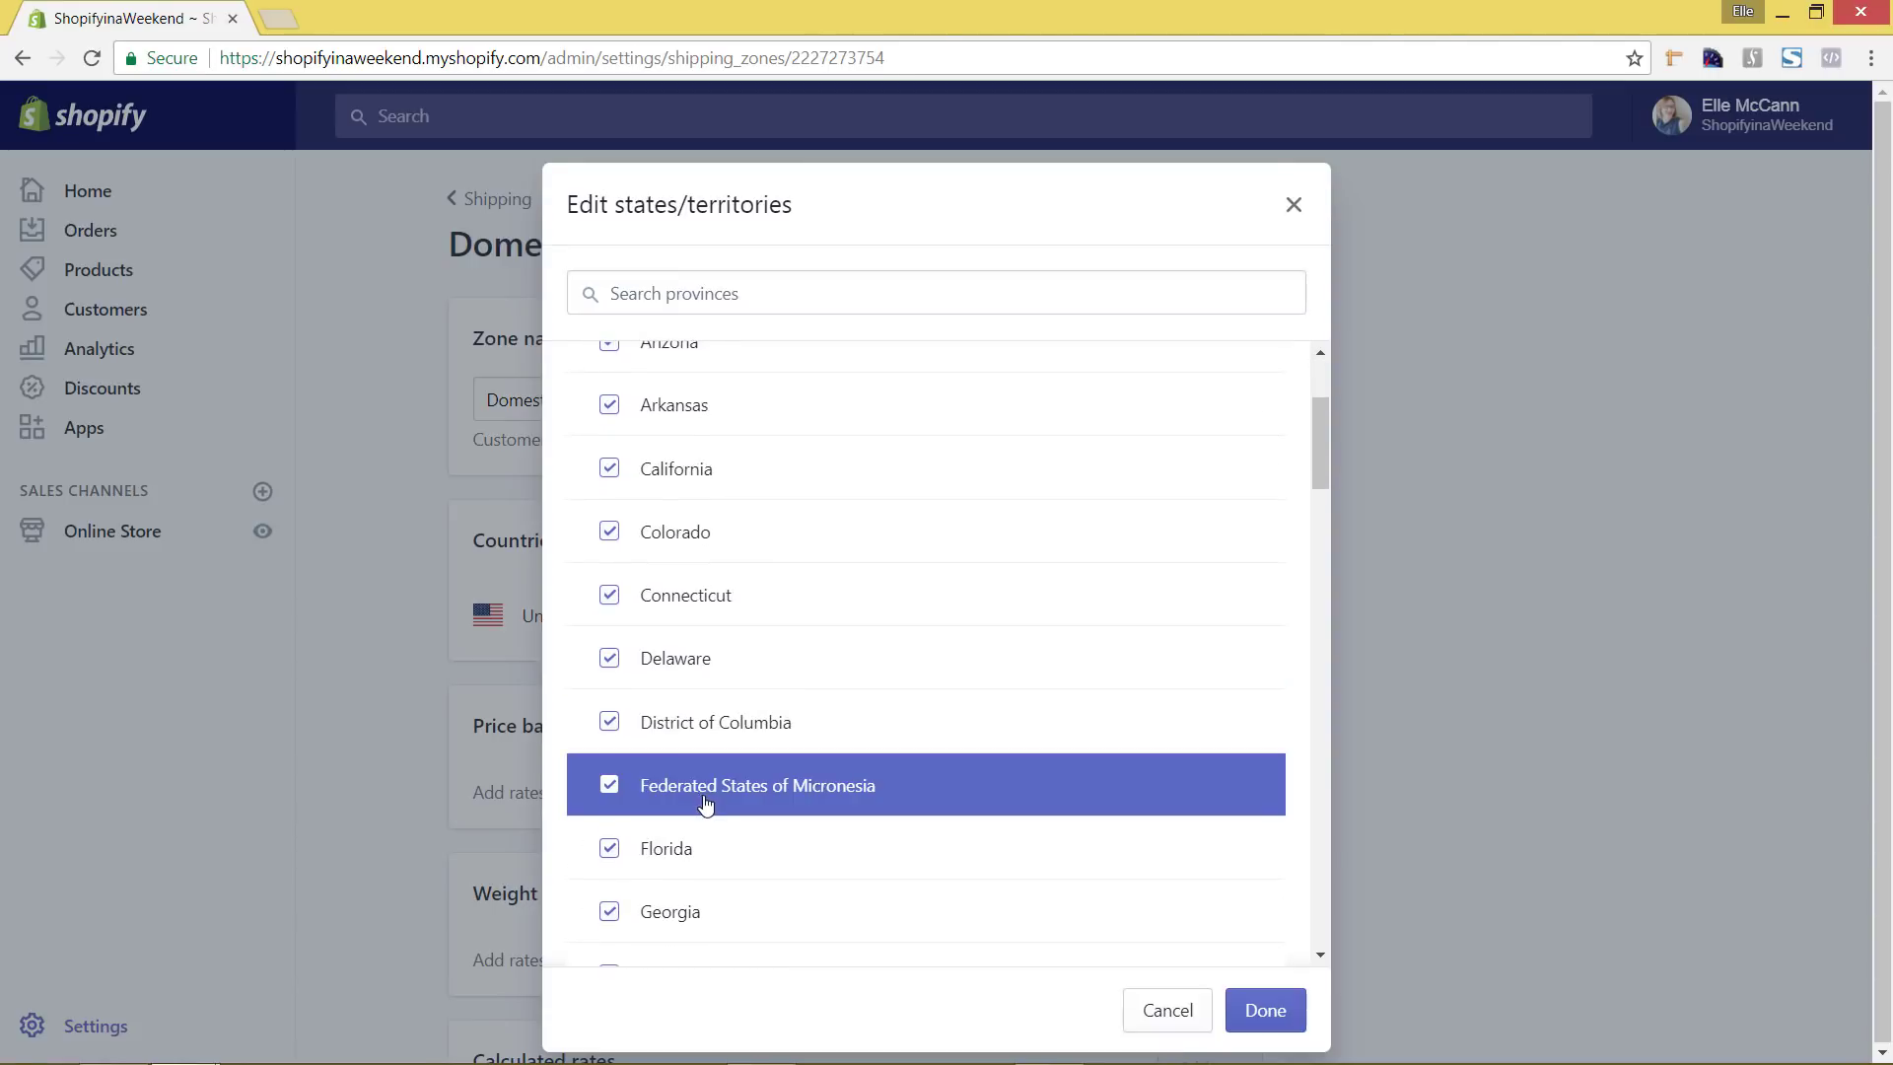
pyautogui.scroll(-3, 650, 797)
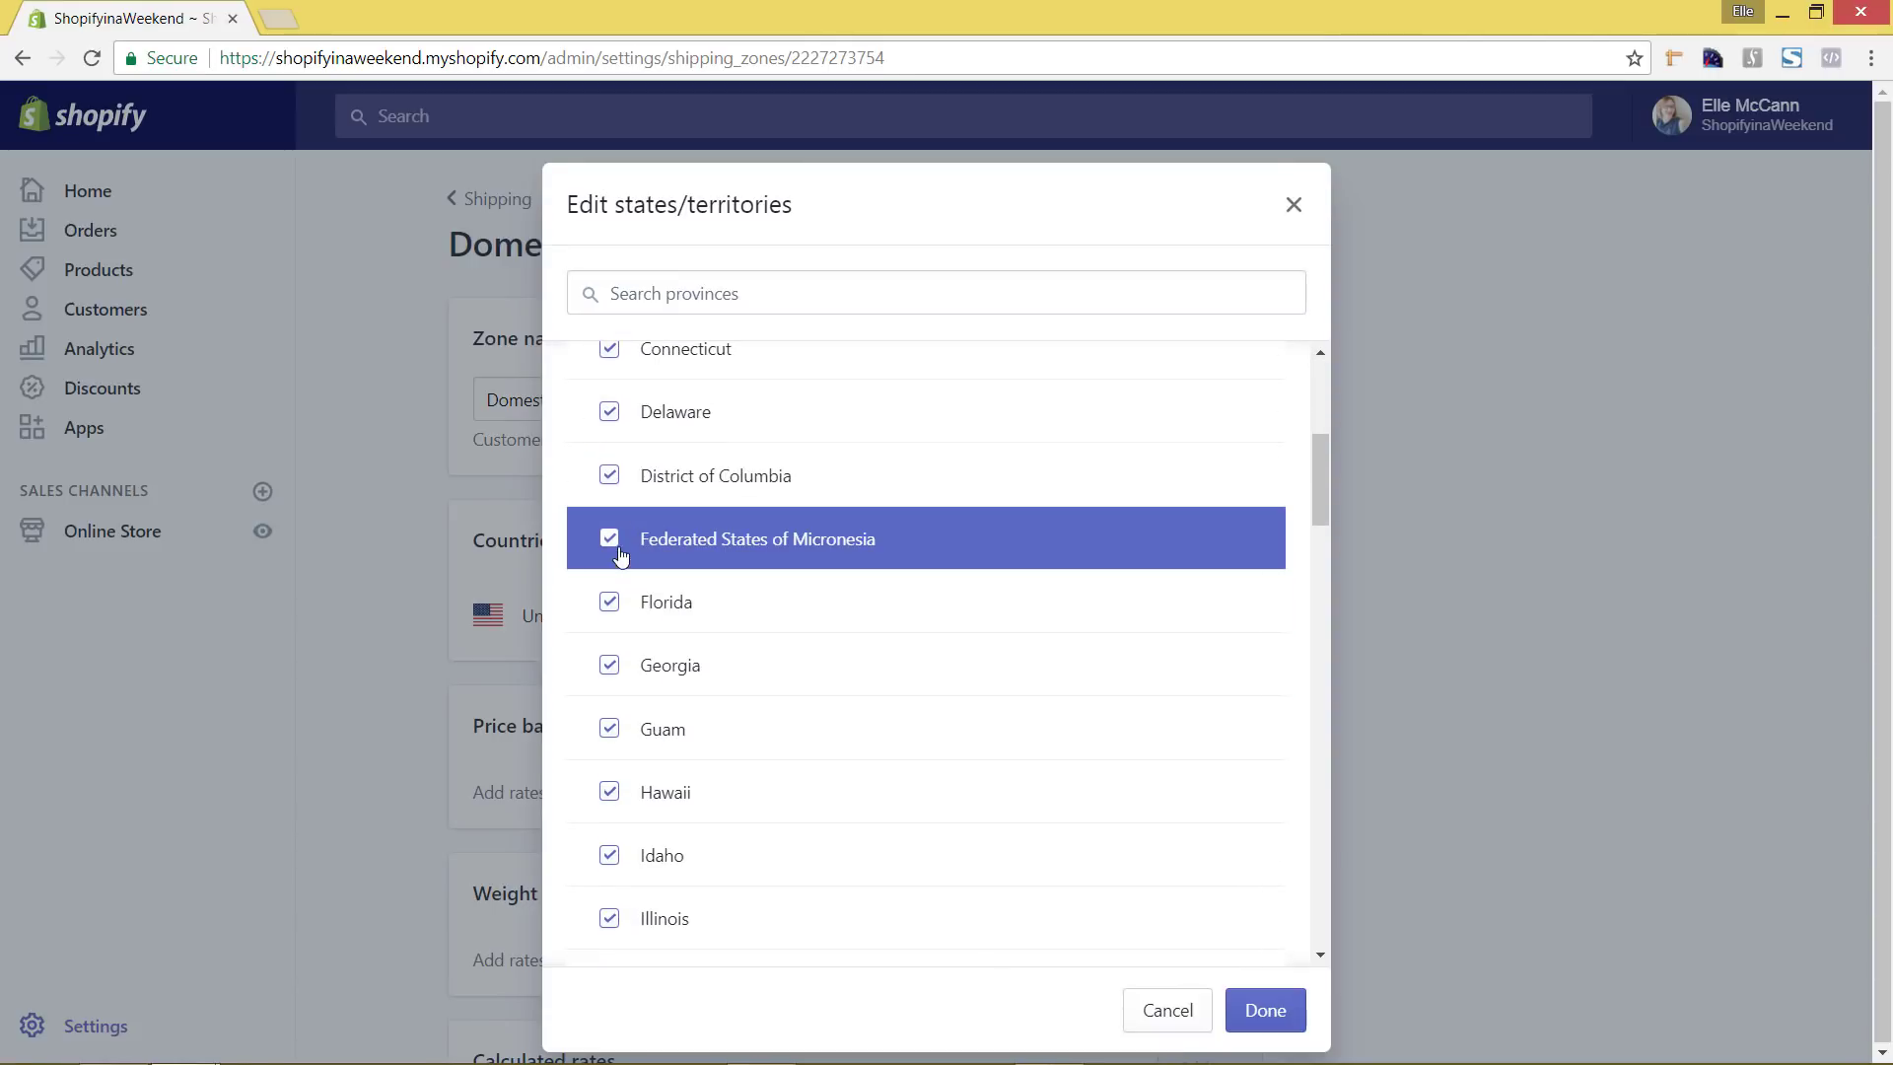
pyautogui.click(609, 537)
pyautogui.scroll(-6, 726, 714)
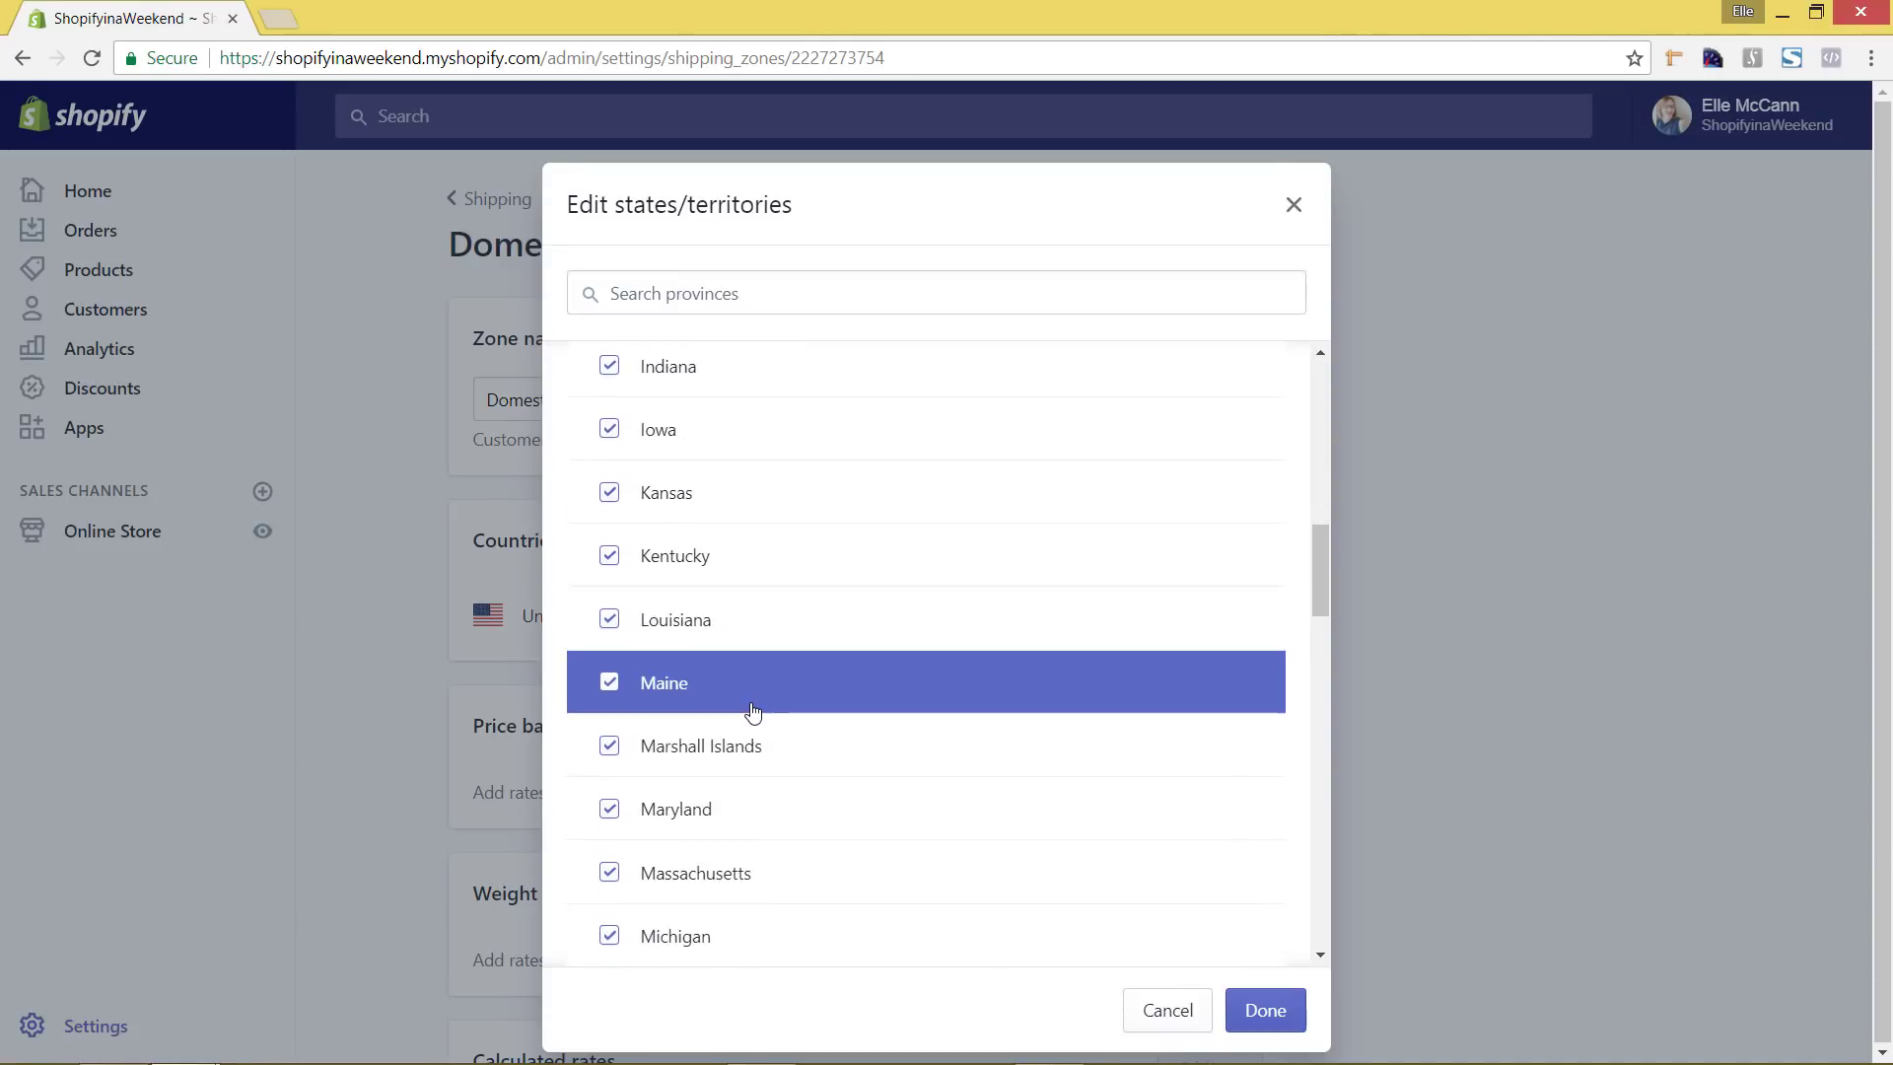
pyautogui.scroll(-9, 755, 710)
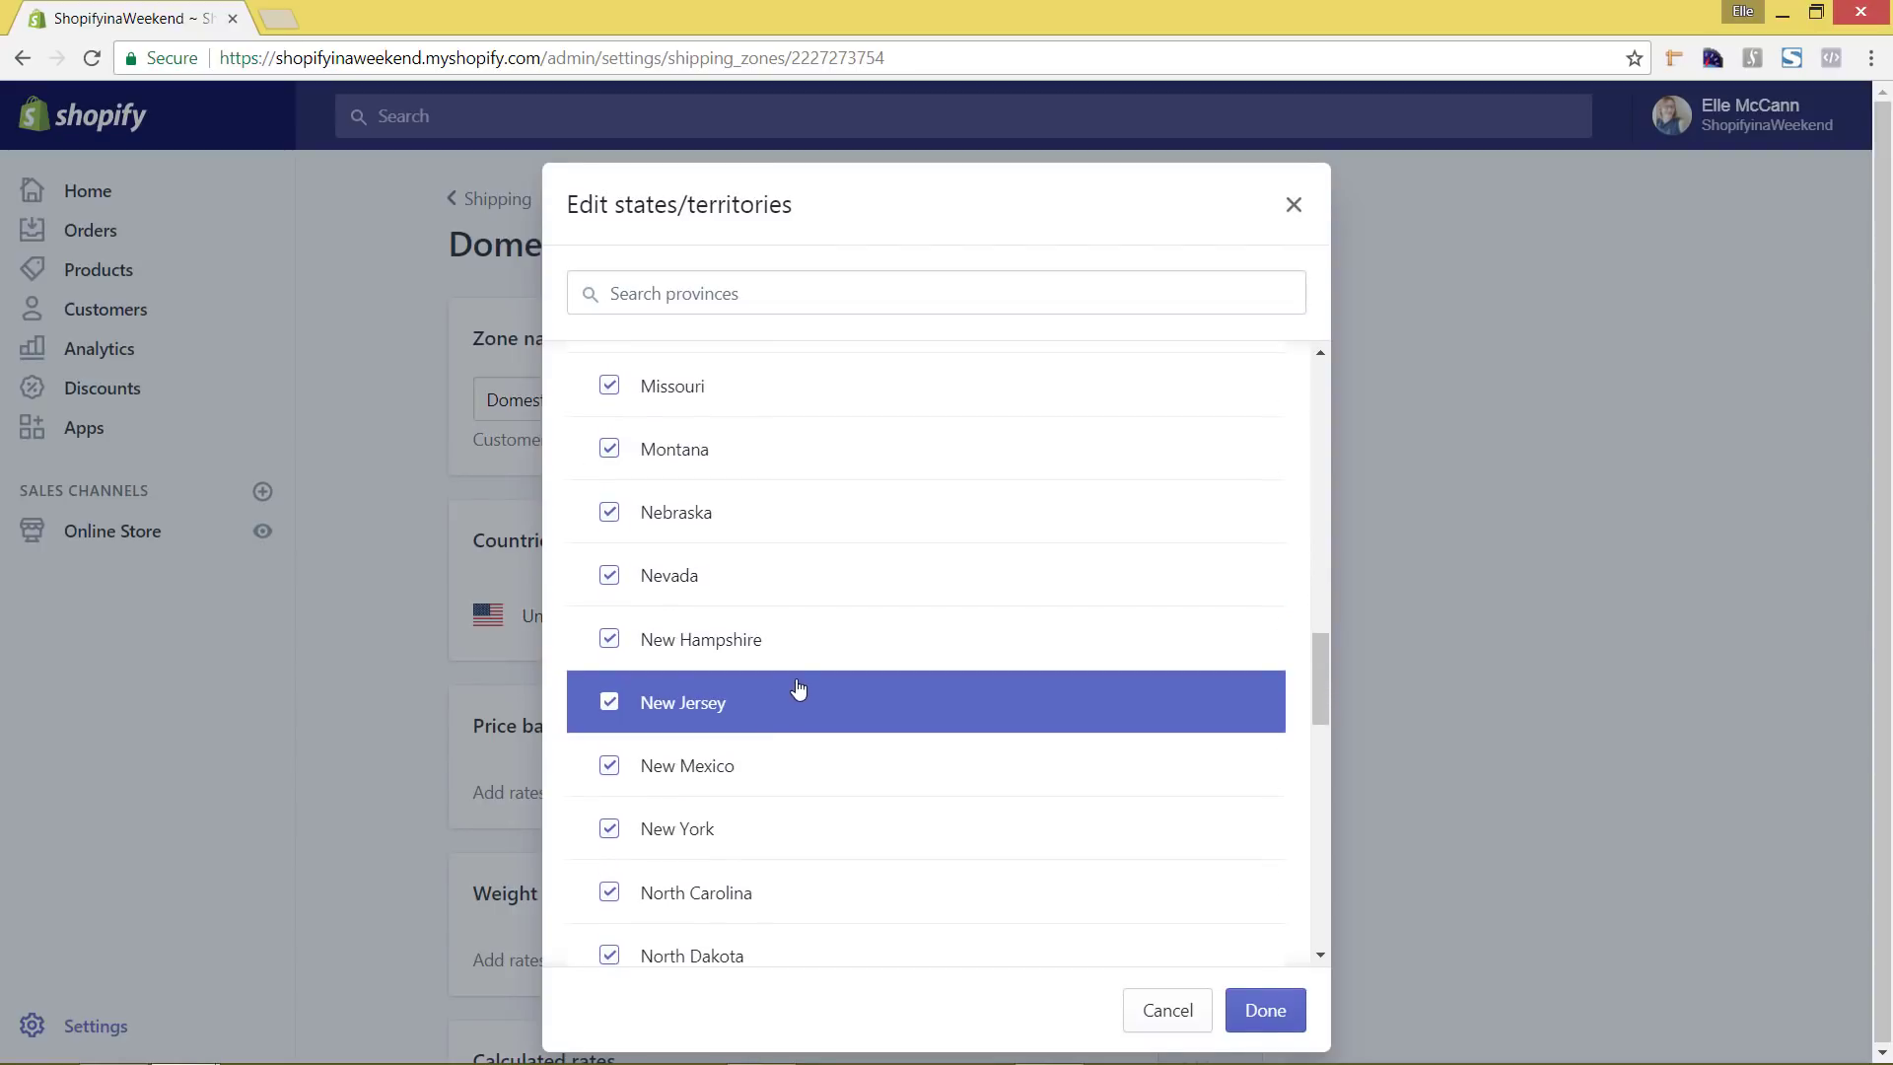
pyautogui.scroll(-6, 799, 687)
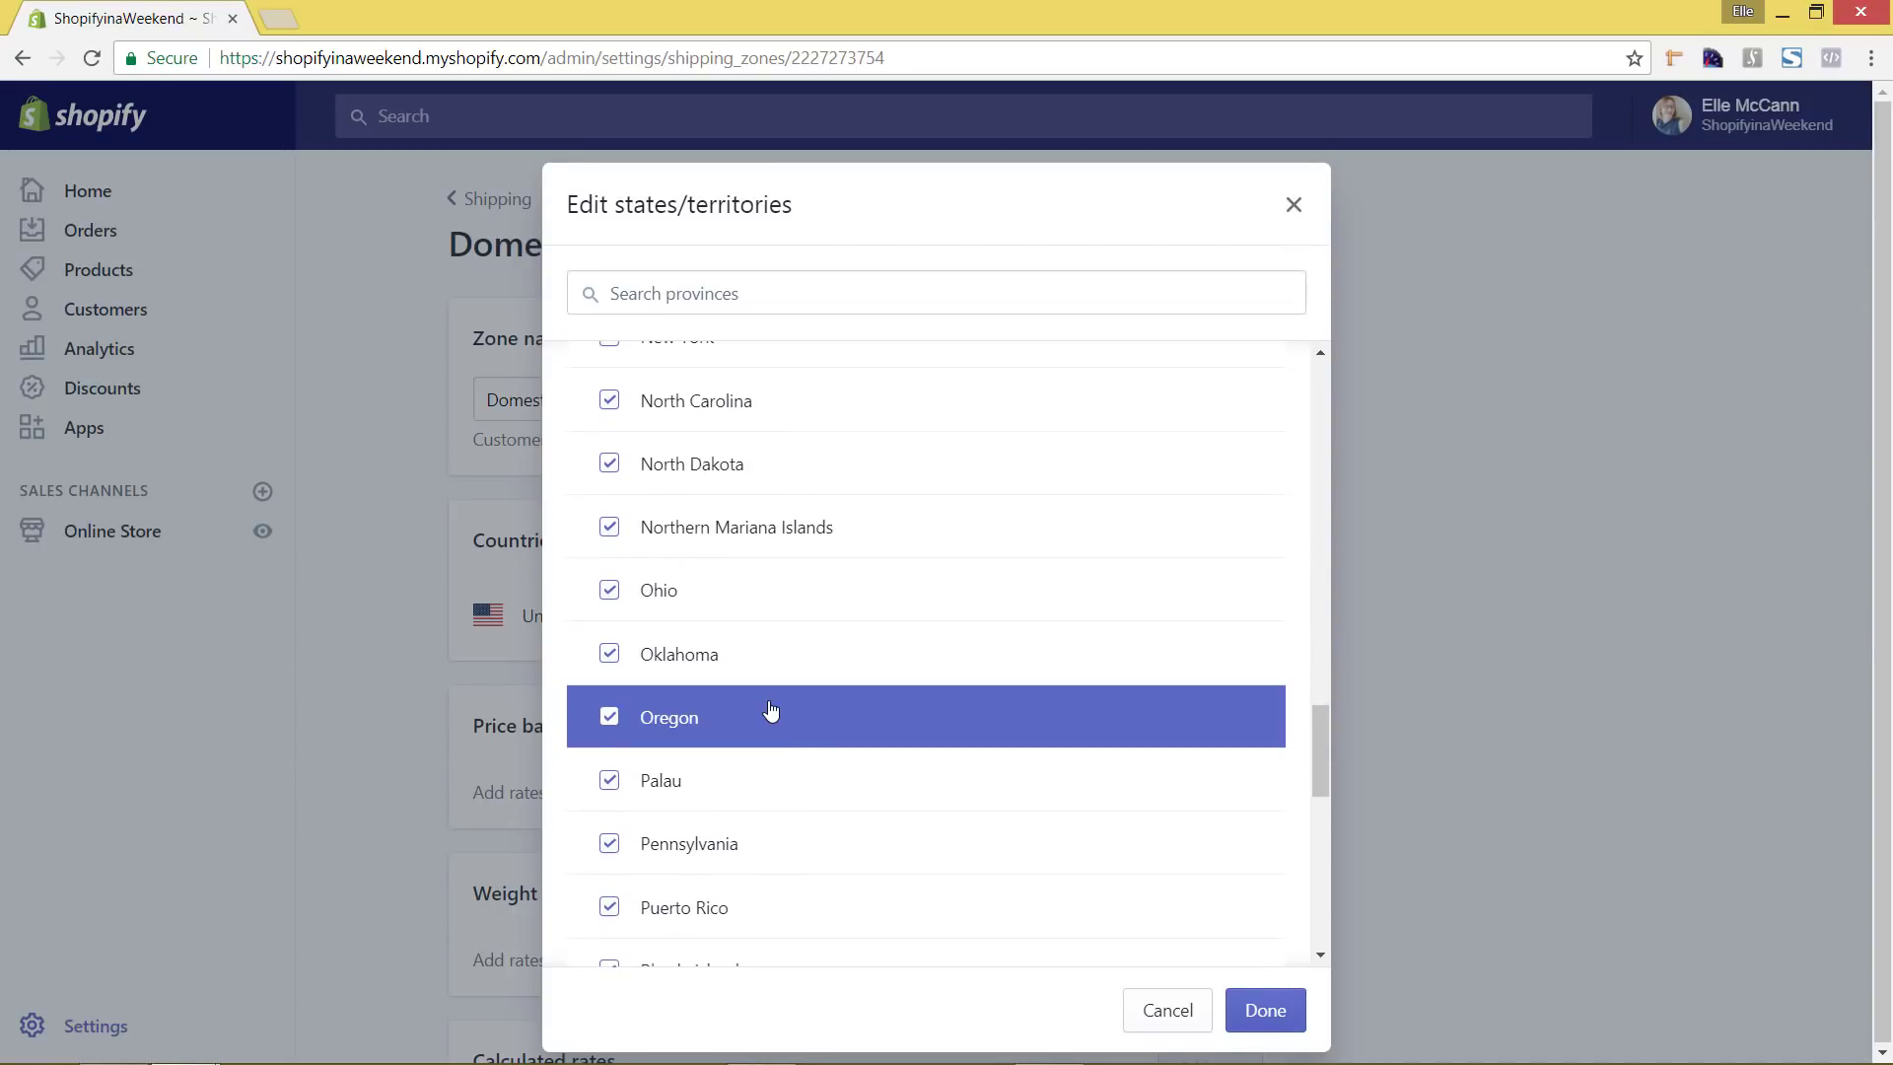
pyautogui.click(611, 907)
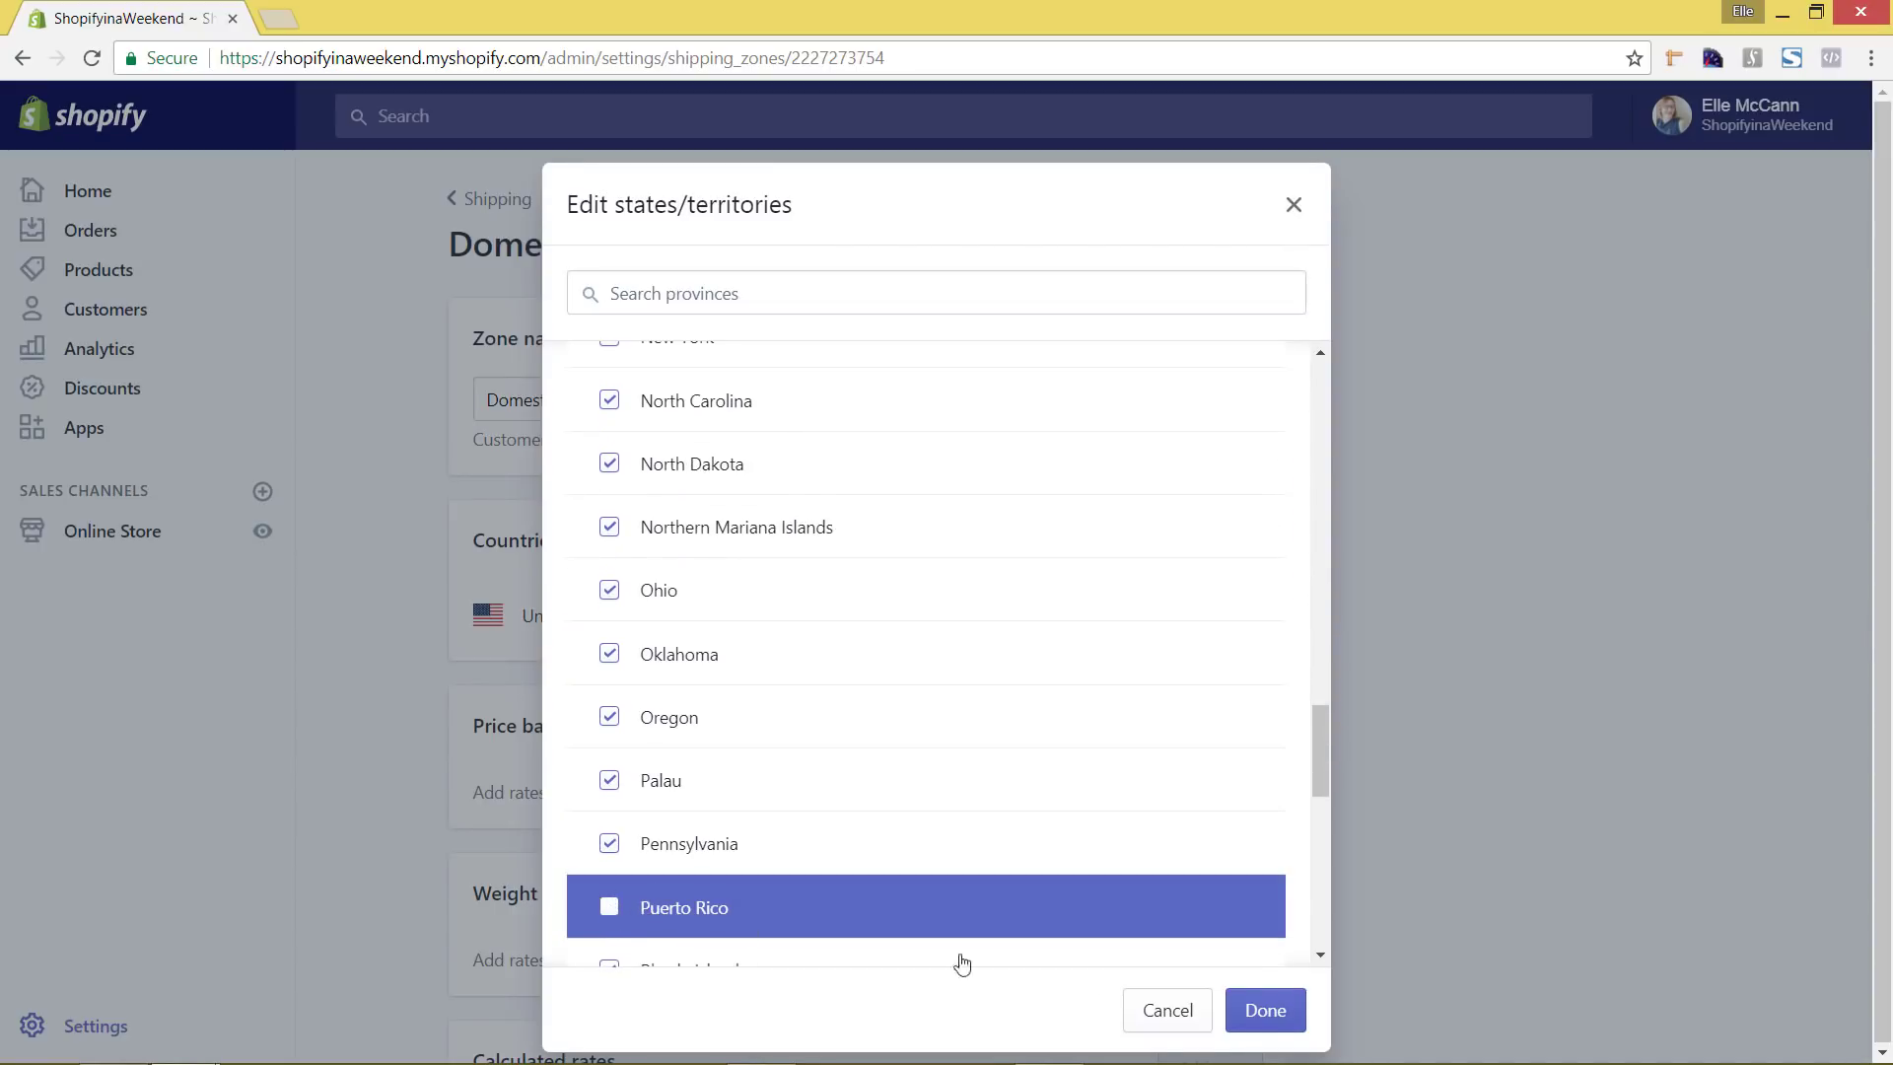
pyautogui.click(1267, 1010)
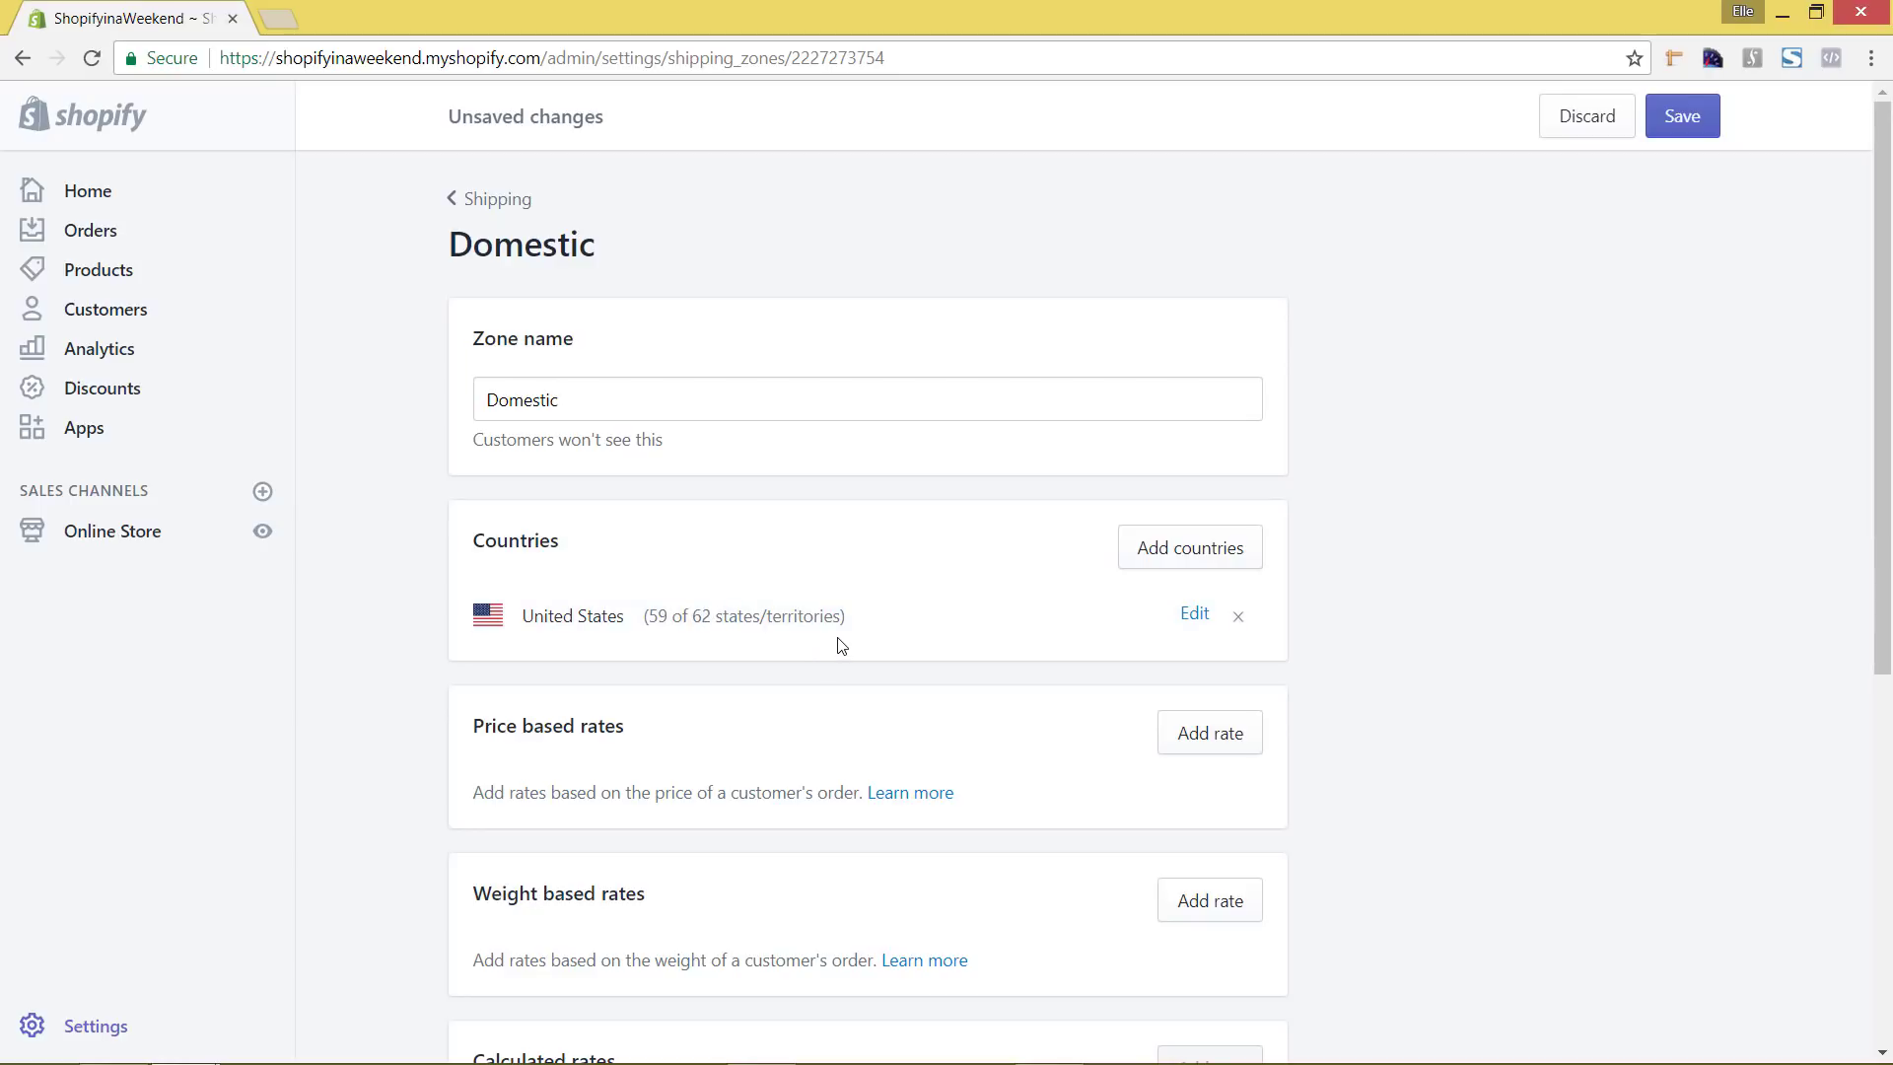
pyautogui.scroll(-1, 841, 646)
pyautogui.scroll(-3, 843, 646)
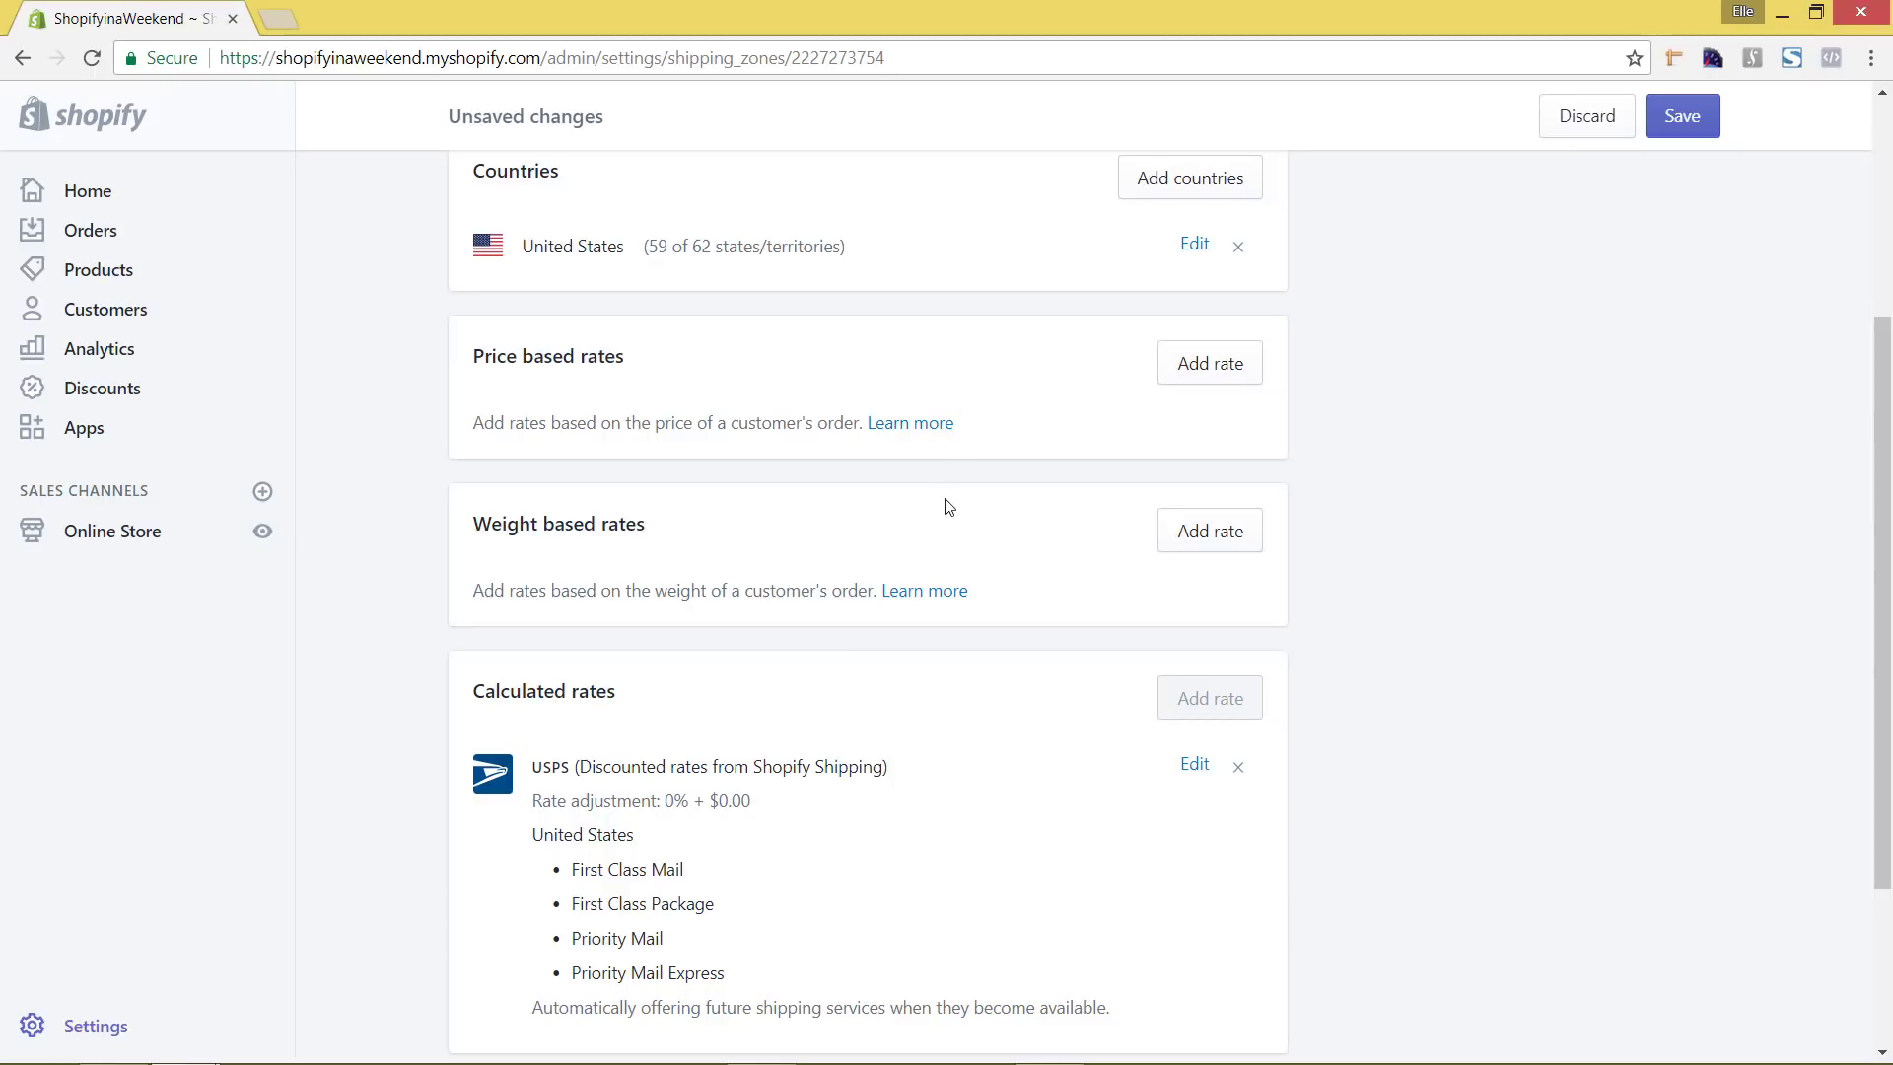
pyautogui.scroll(-3, 994, 538)
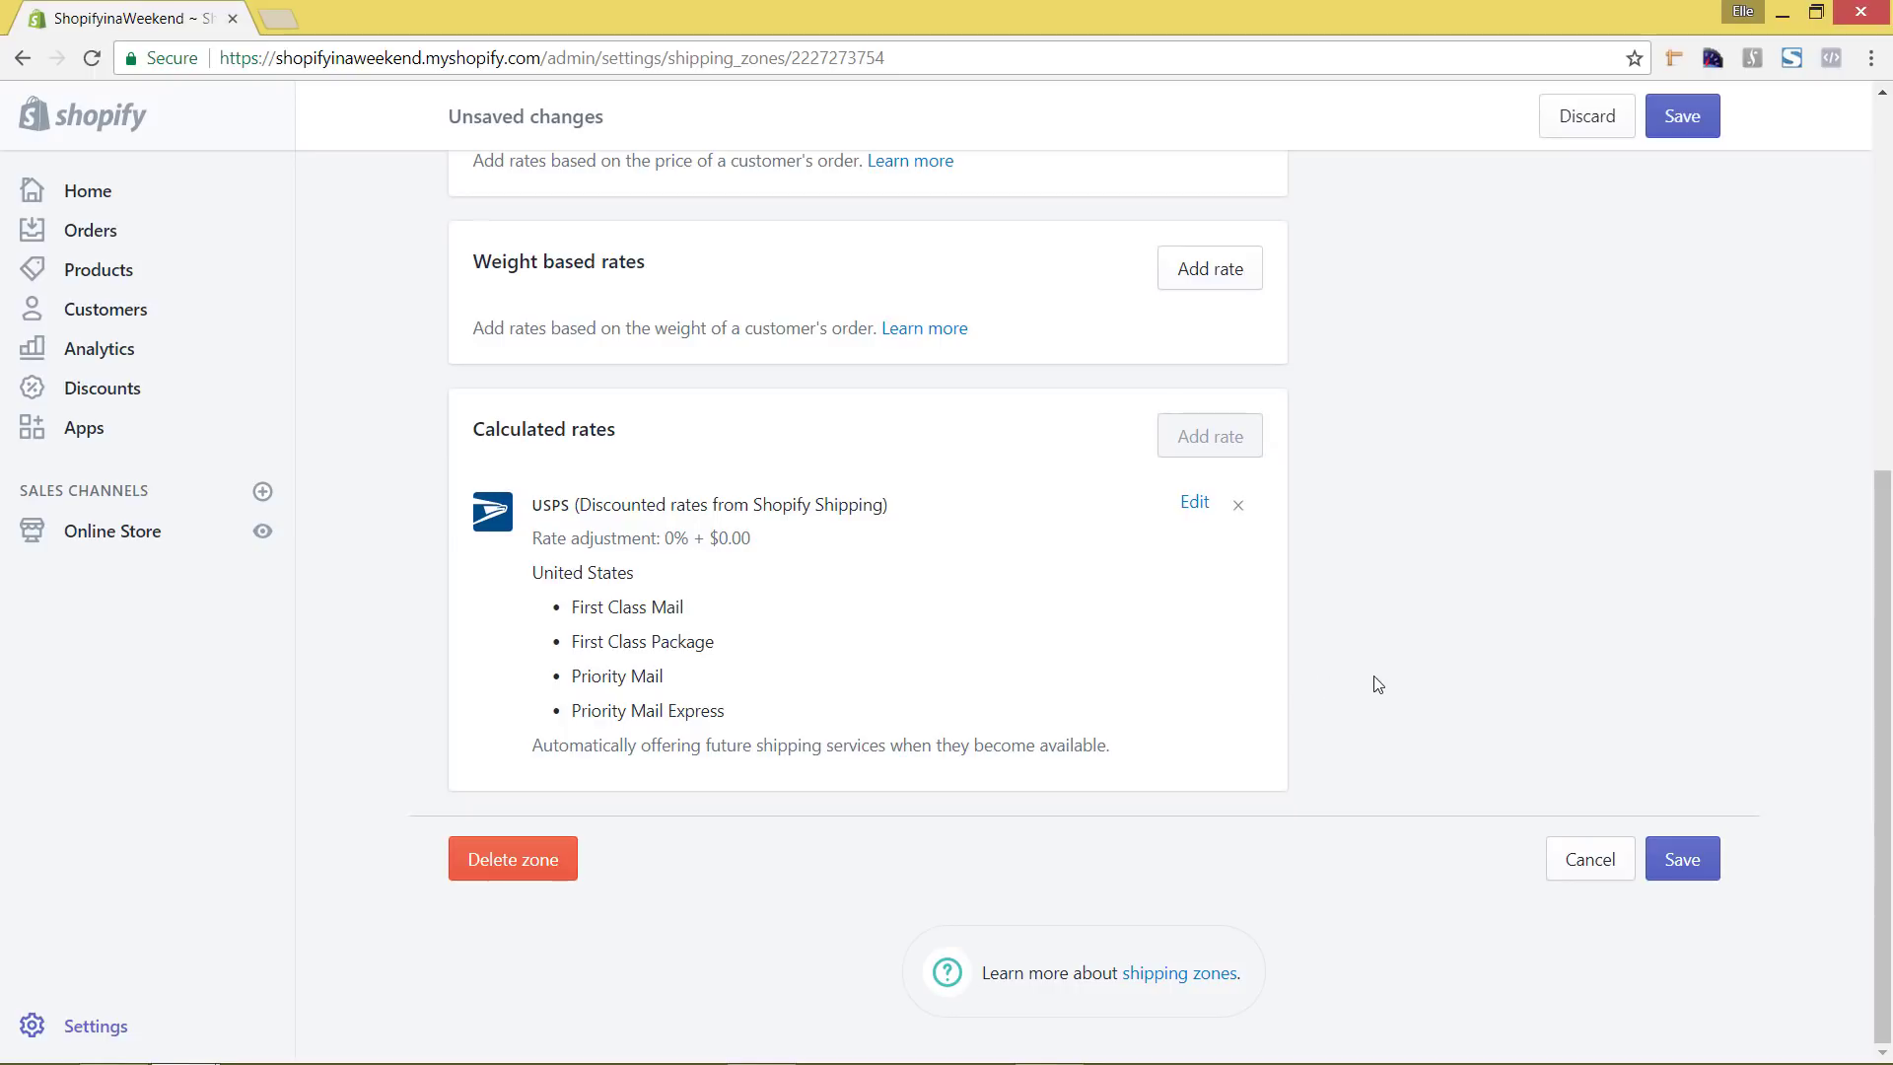
pyautogui.scroll(4, 1378, 685)
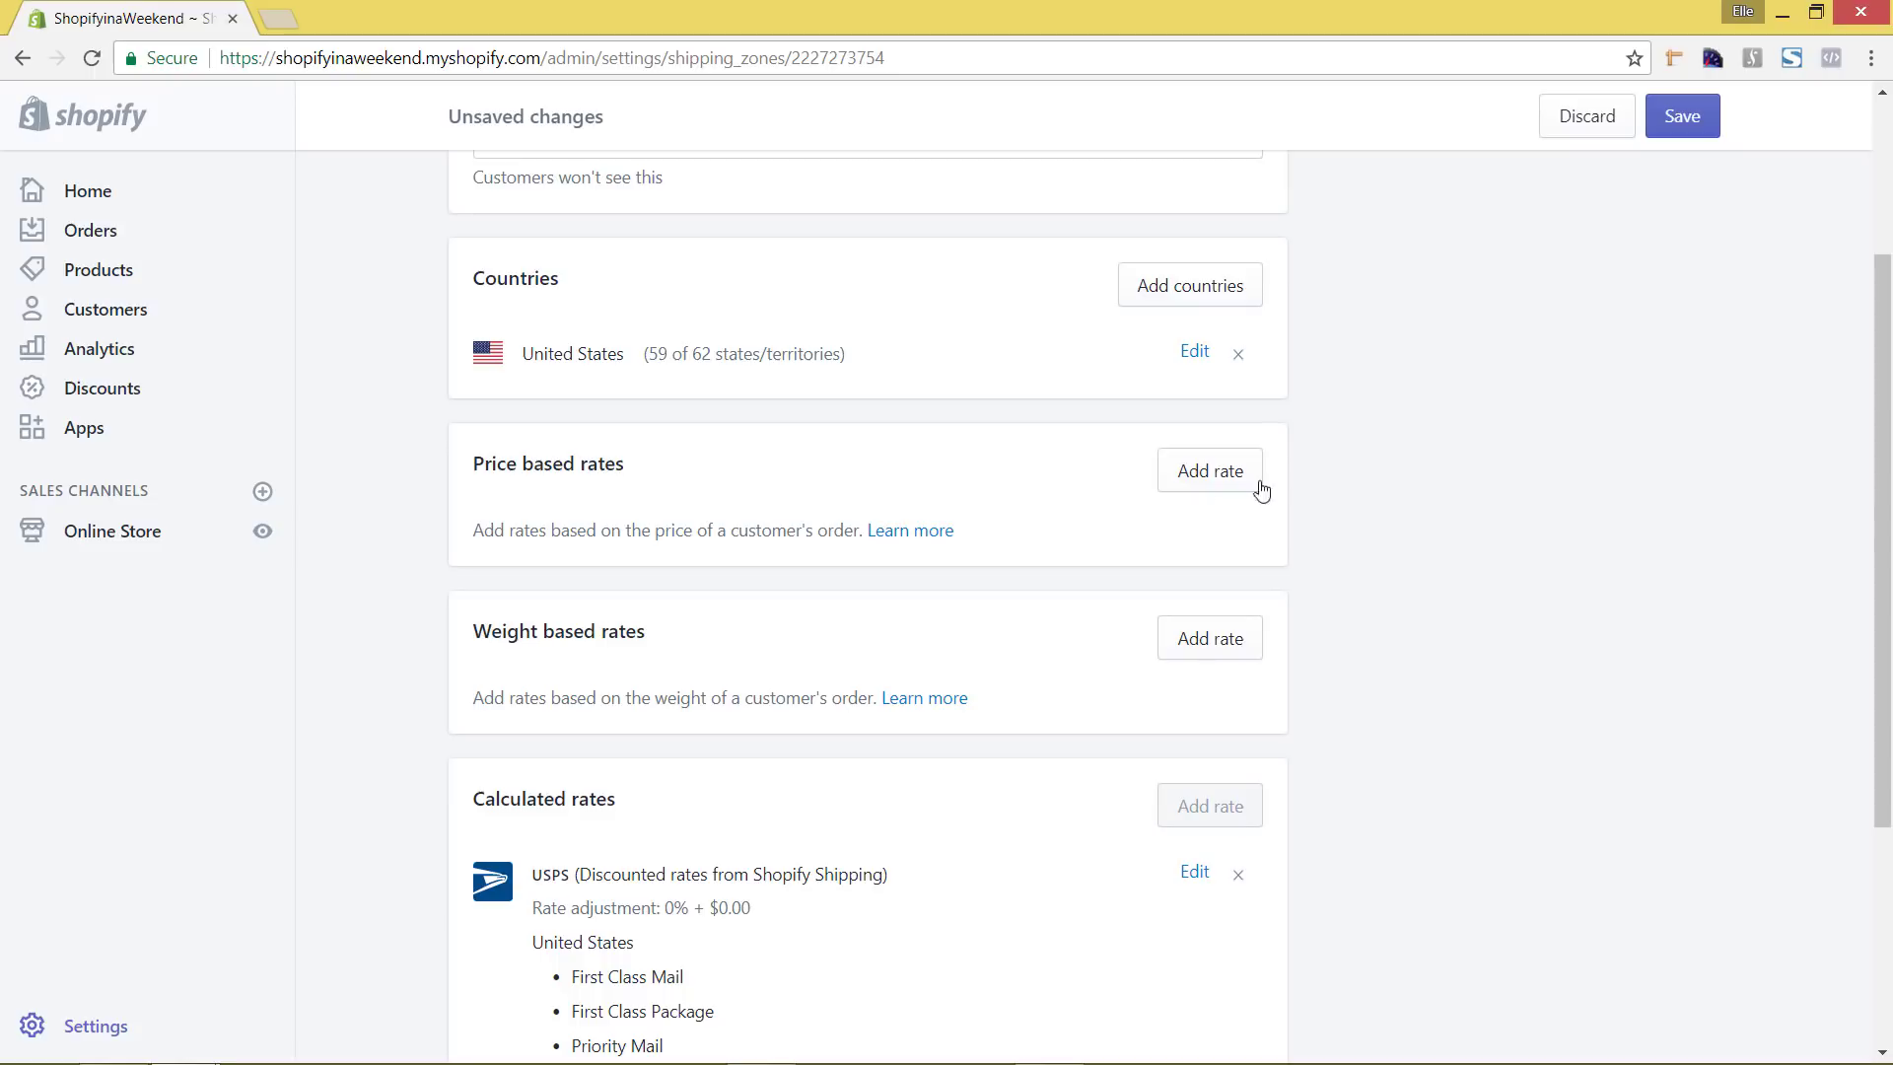
# Step: Add a Standard Shipping price-based rate charging $7.00 for orders from $0.00 to $50.00
pyautogui.click(1195, 473)
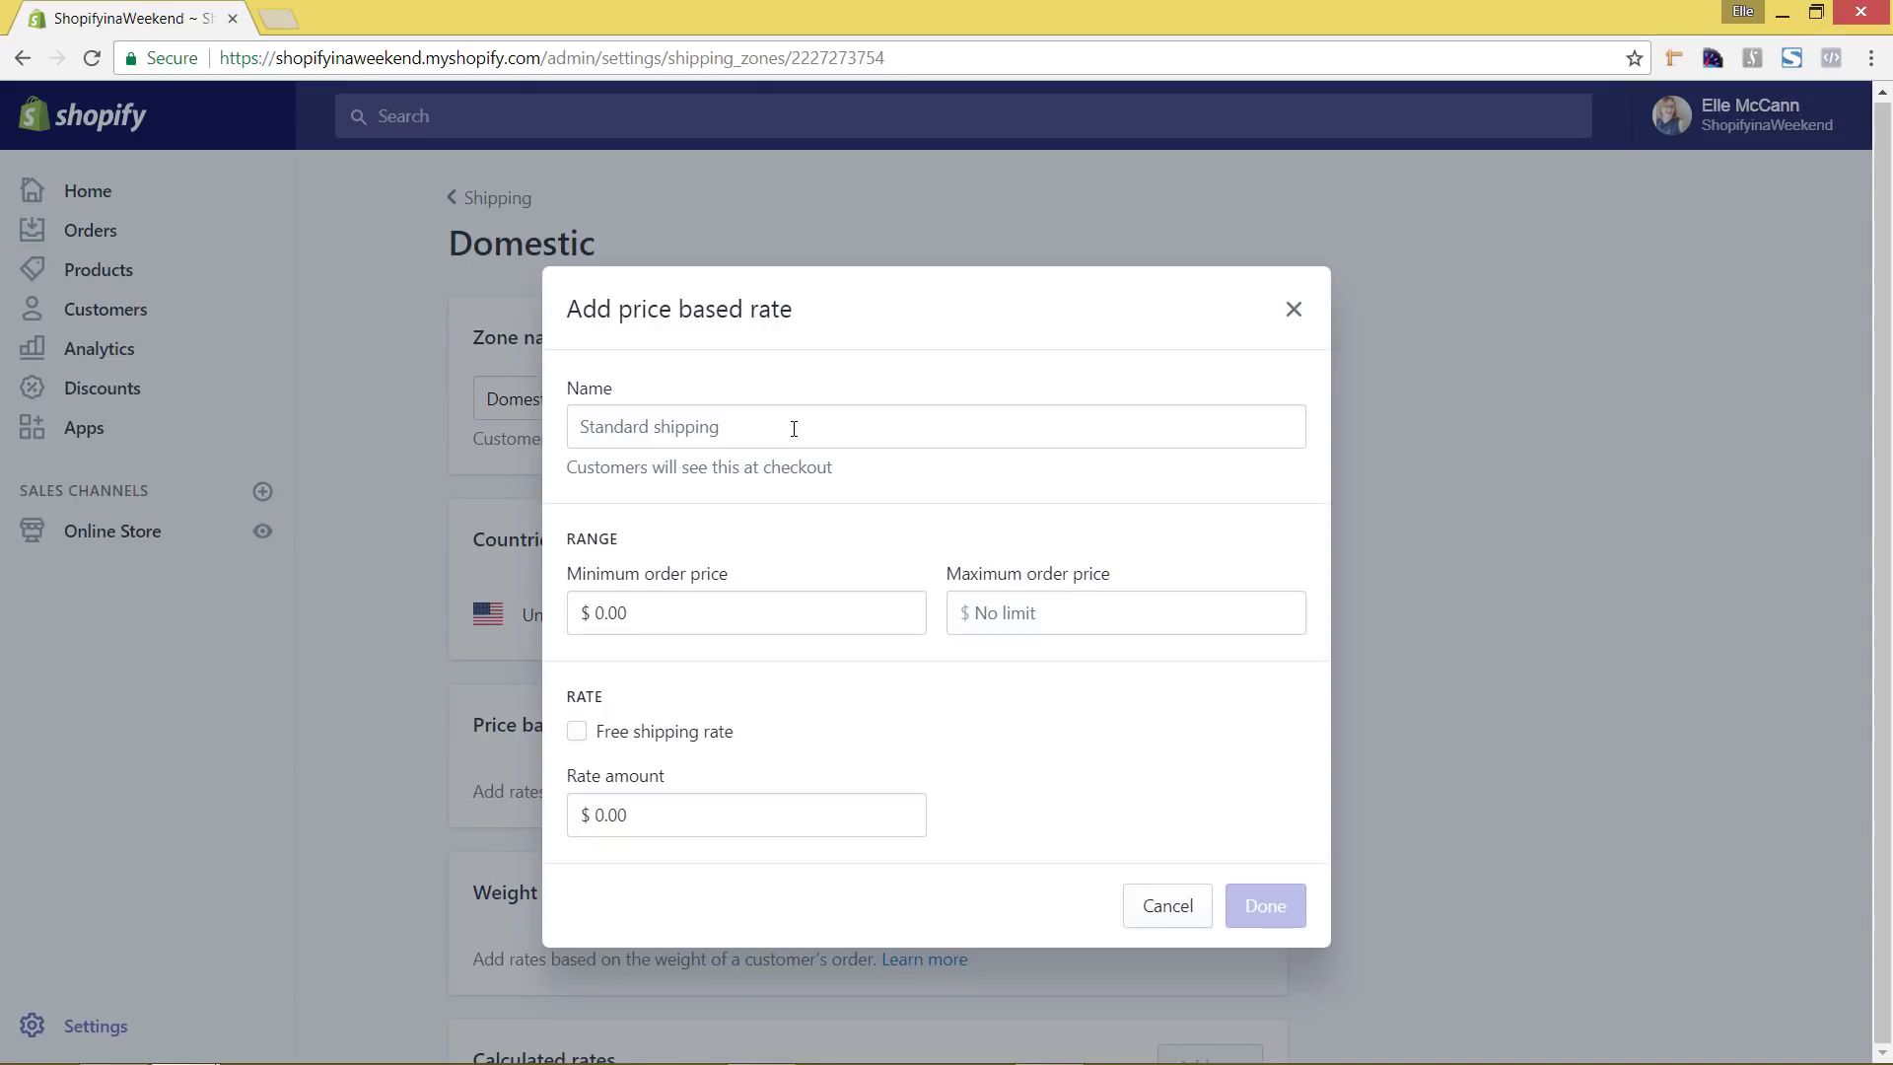
pyautogui.click(794, 428)
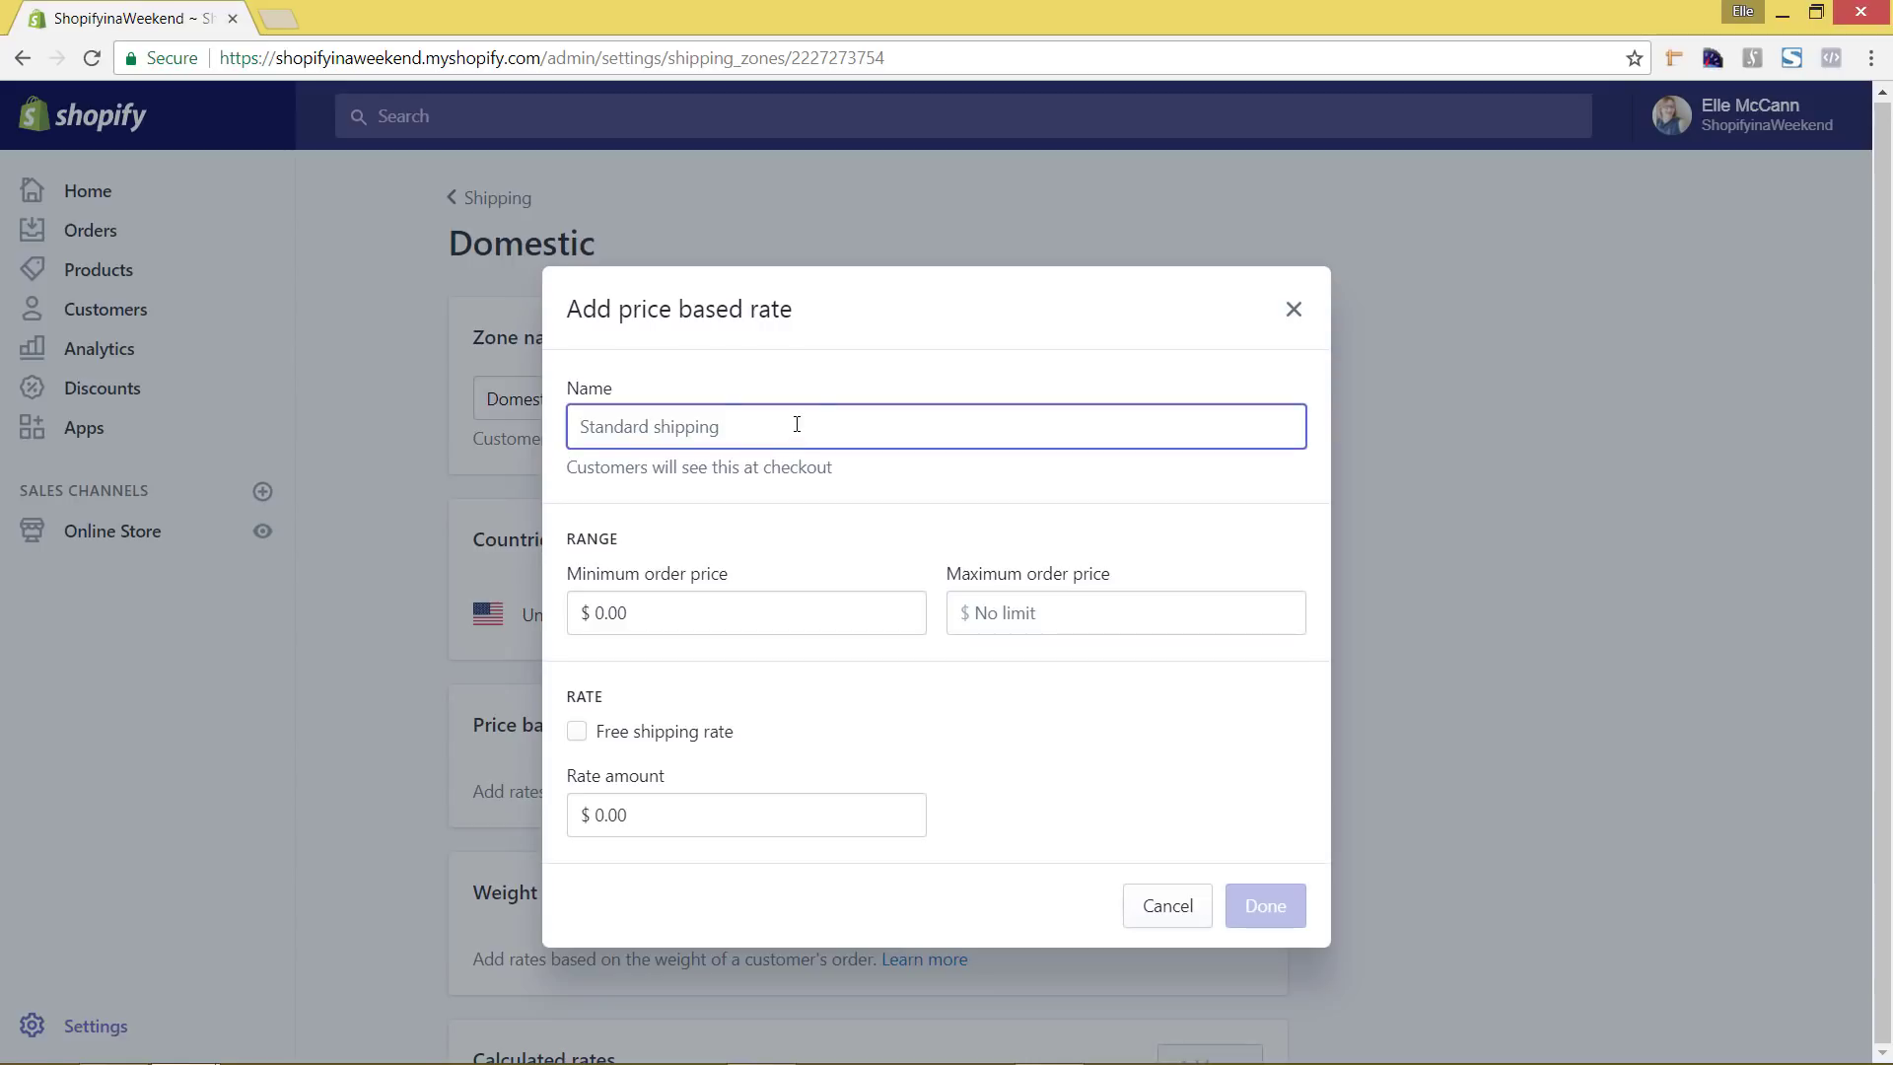
pyautogui.write('Standar')
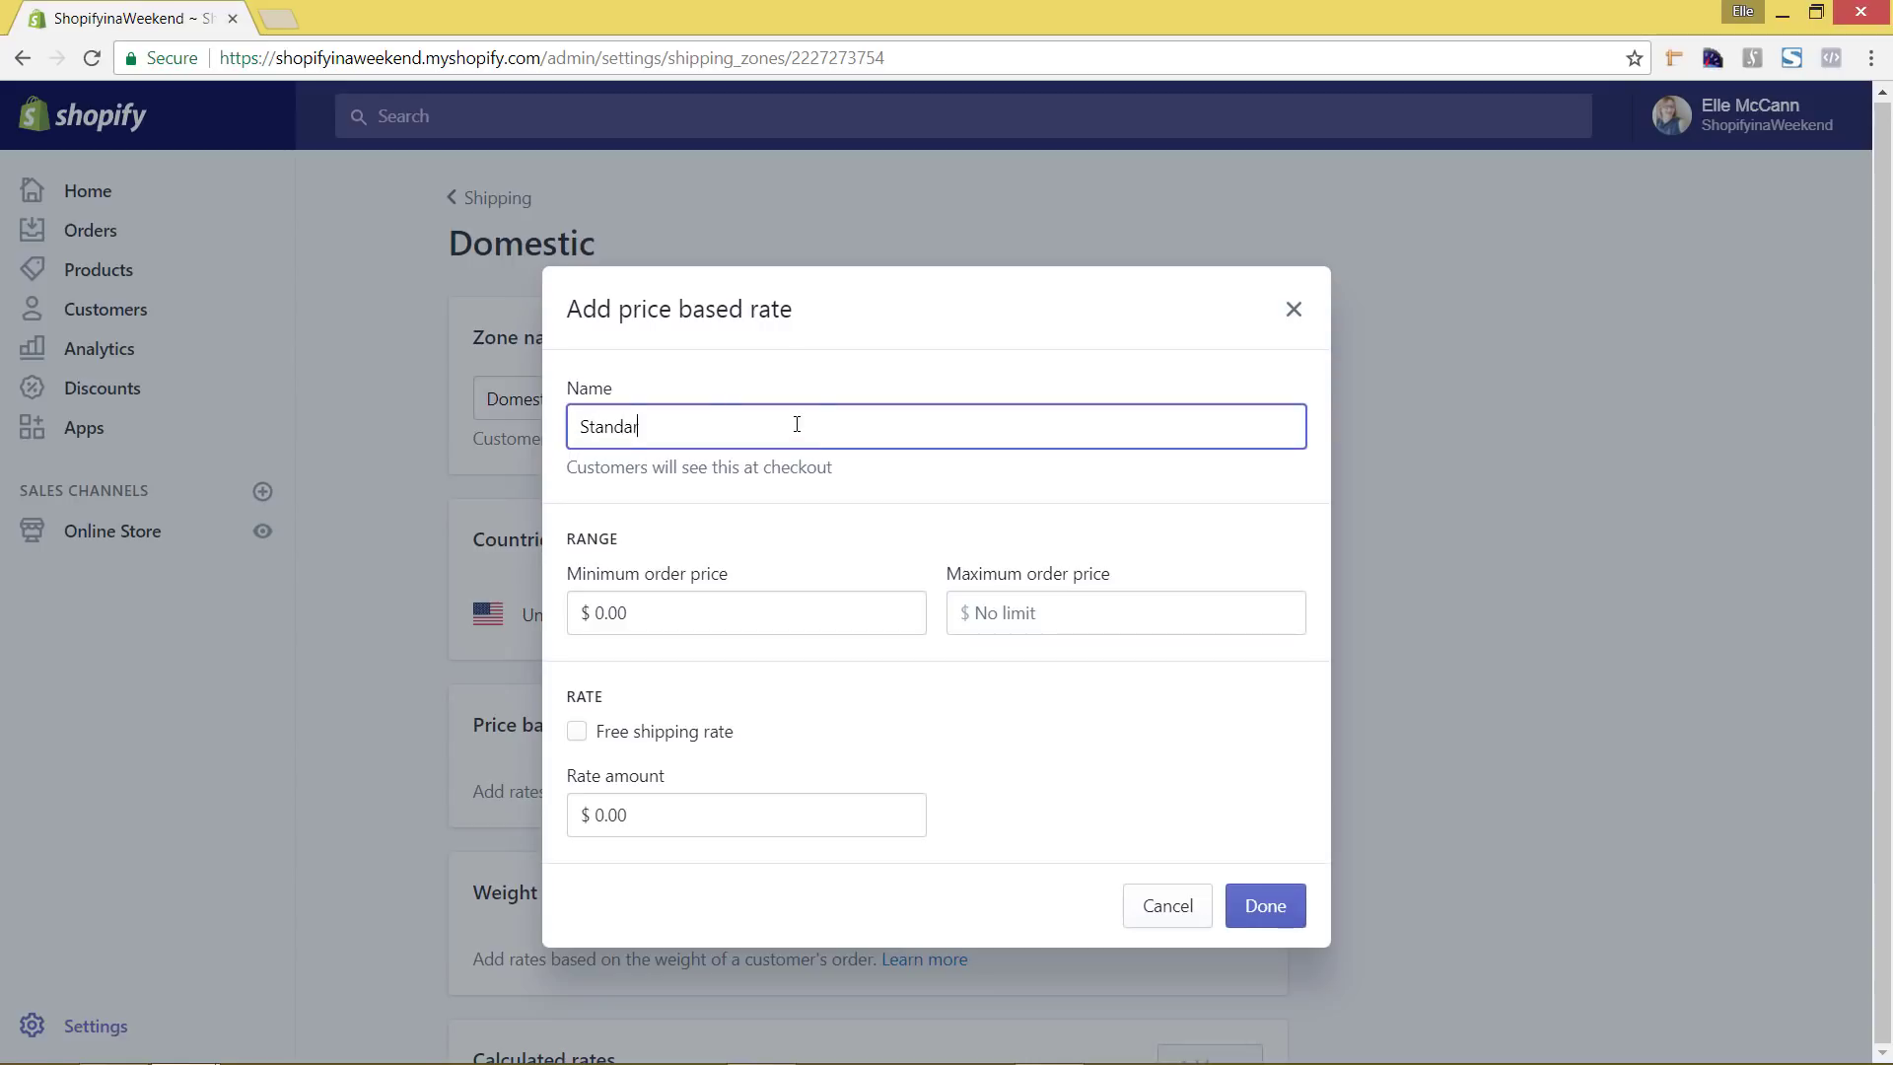
pyautogui.write('d Shipping')
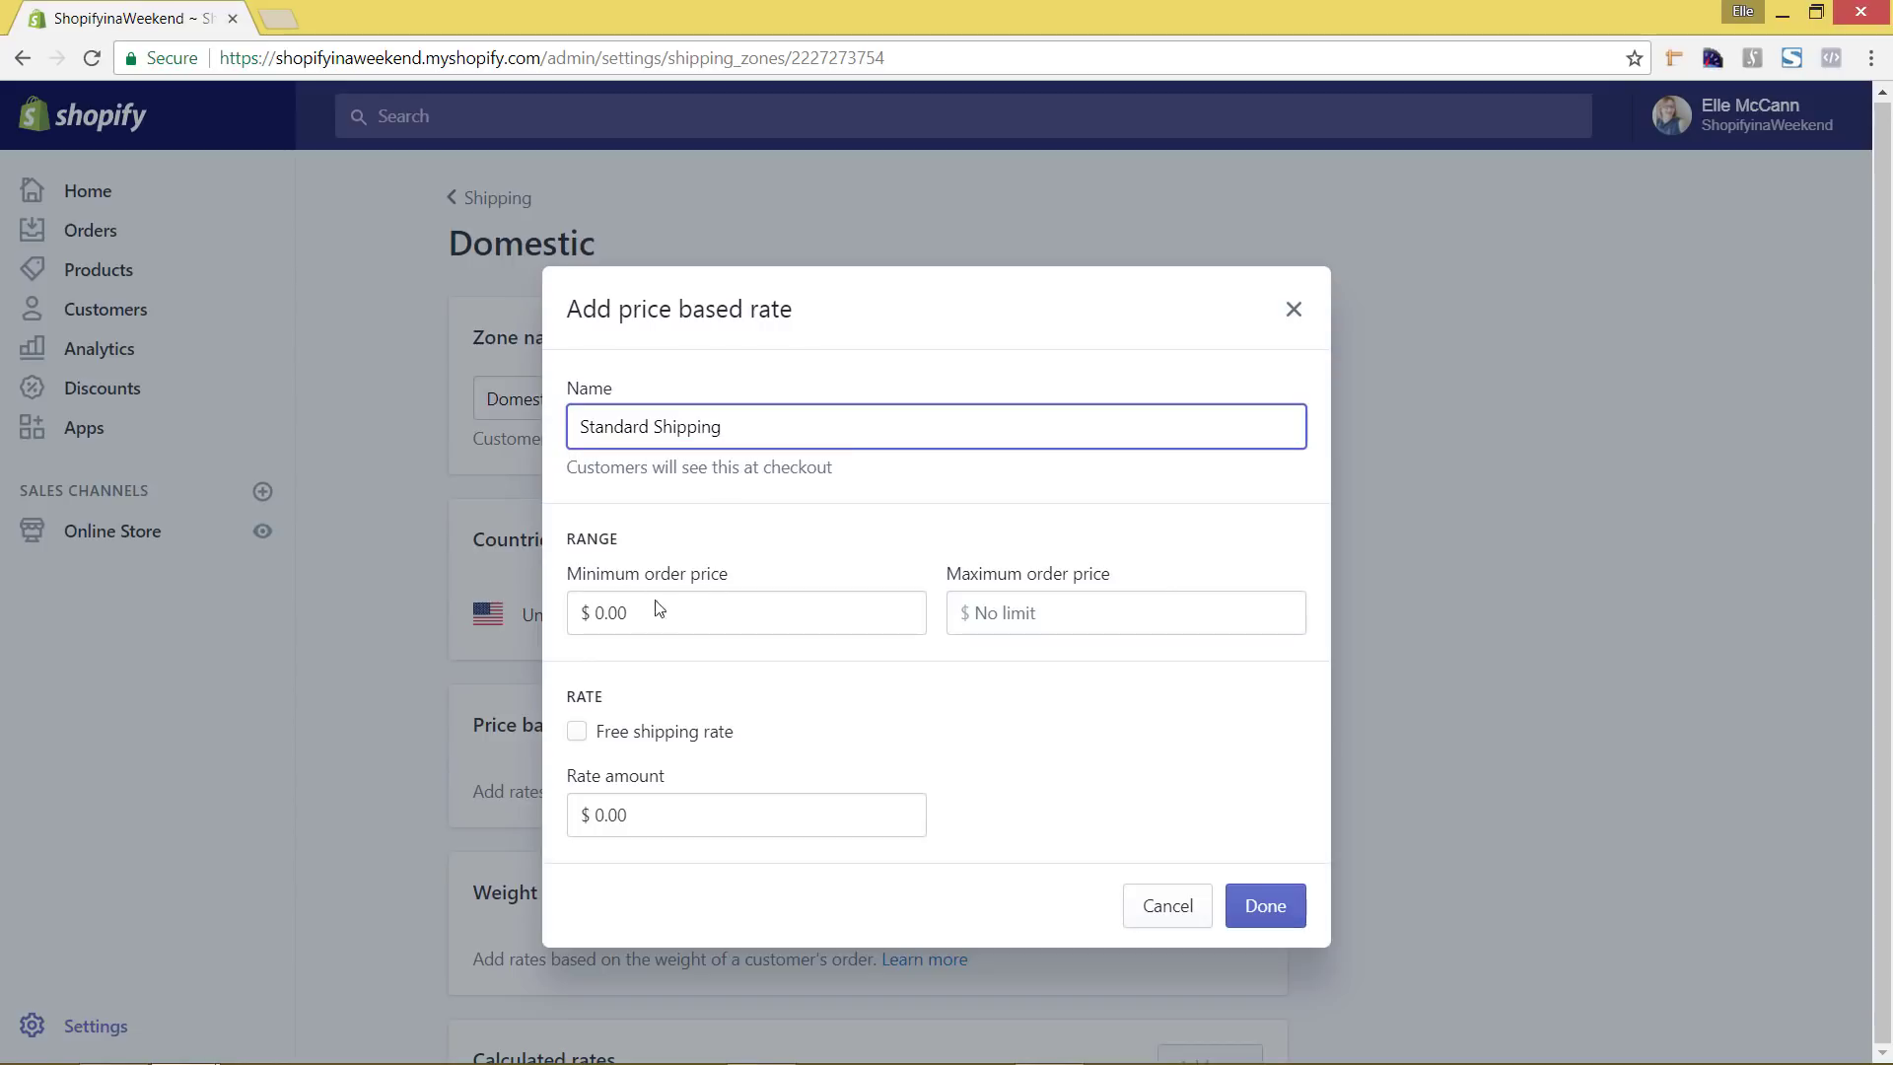
pyautogui.click(1046, 621)
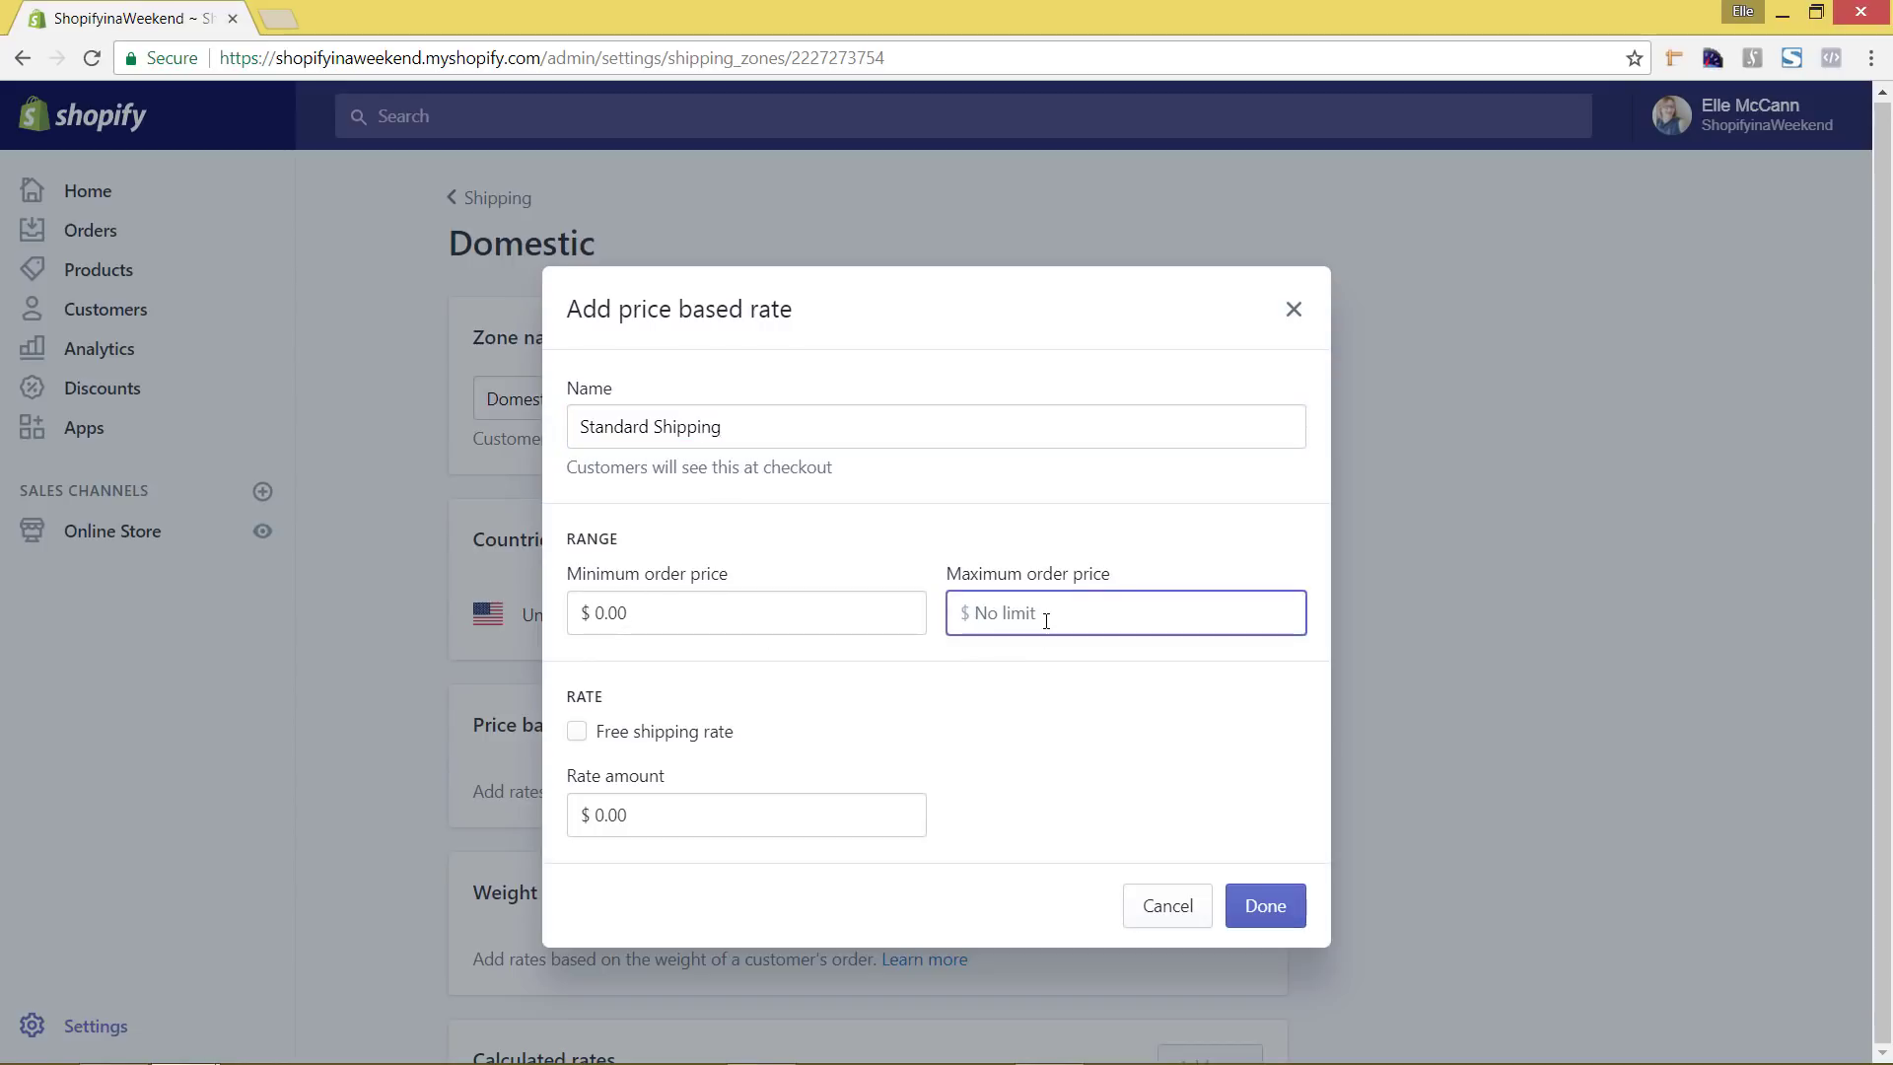
pyautogui.write('50')
pyautogui.click(697, 811)
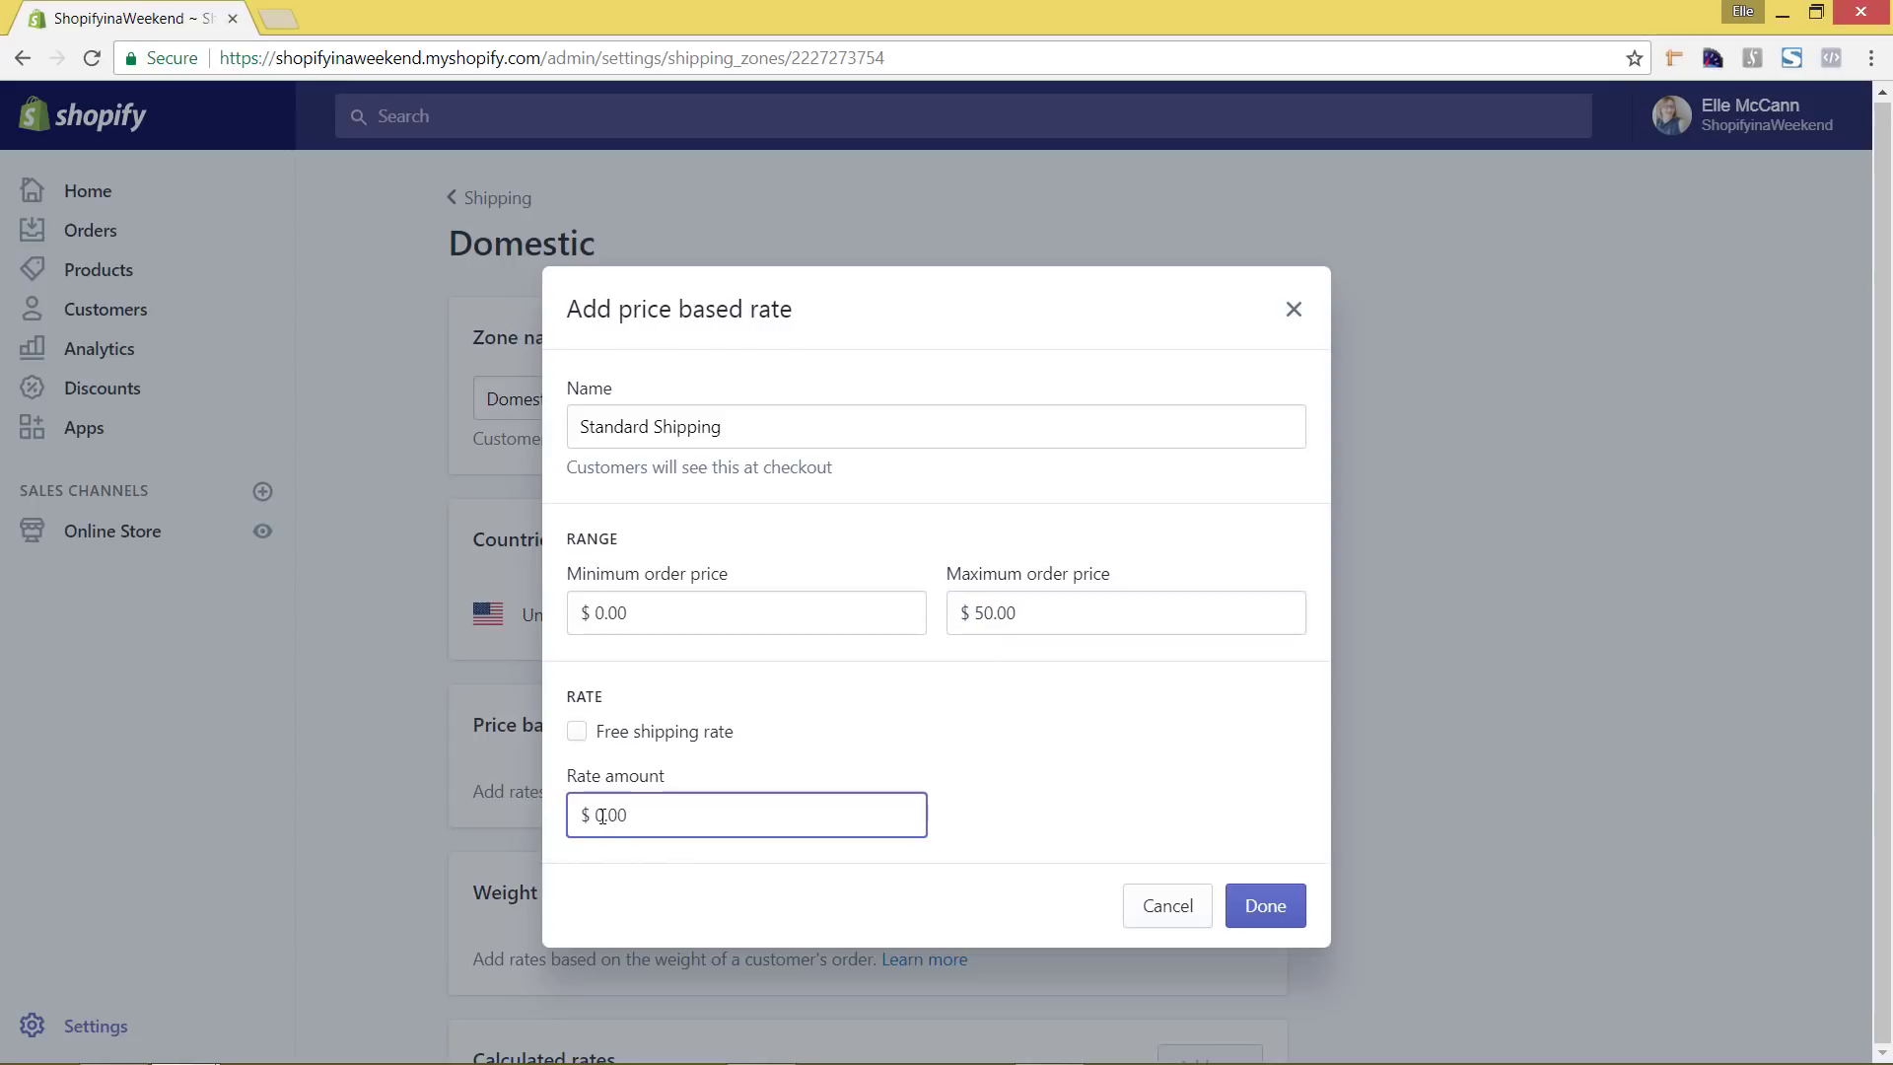
pyautogui.moveTo(595, 814); pyautogui.dragTo(605, 815)
pyautogui.write('7')
pyautogui.click(1284, 902)
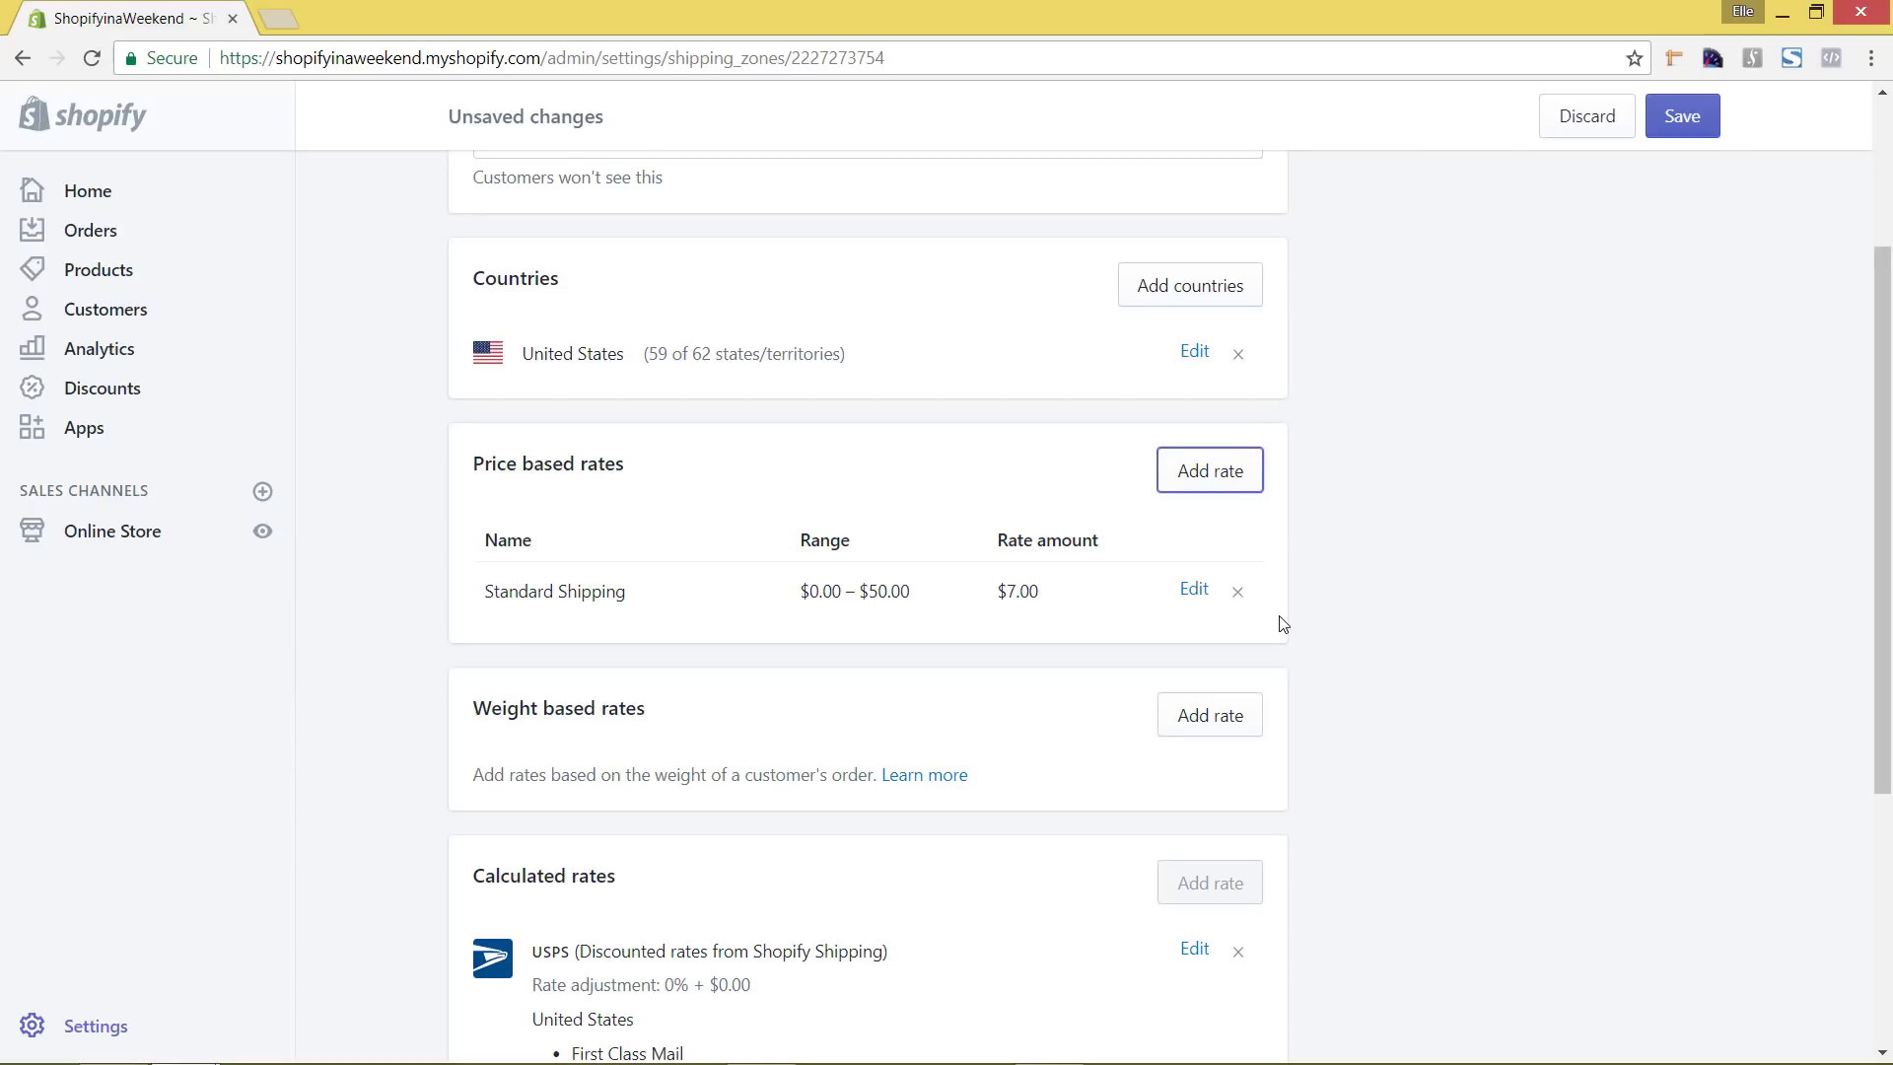
# Step: Add a Free Shipping price-based rate for orders with a minimum of $50.01
pyautogui.click(1237, 489)
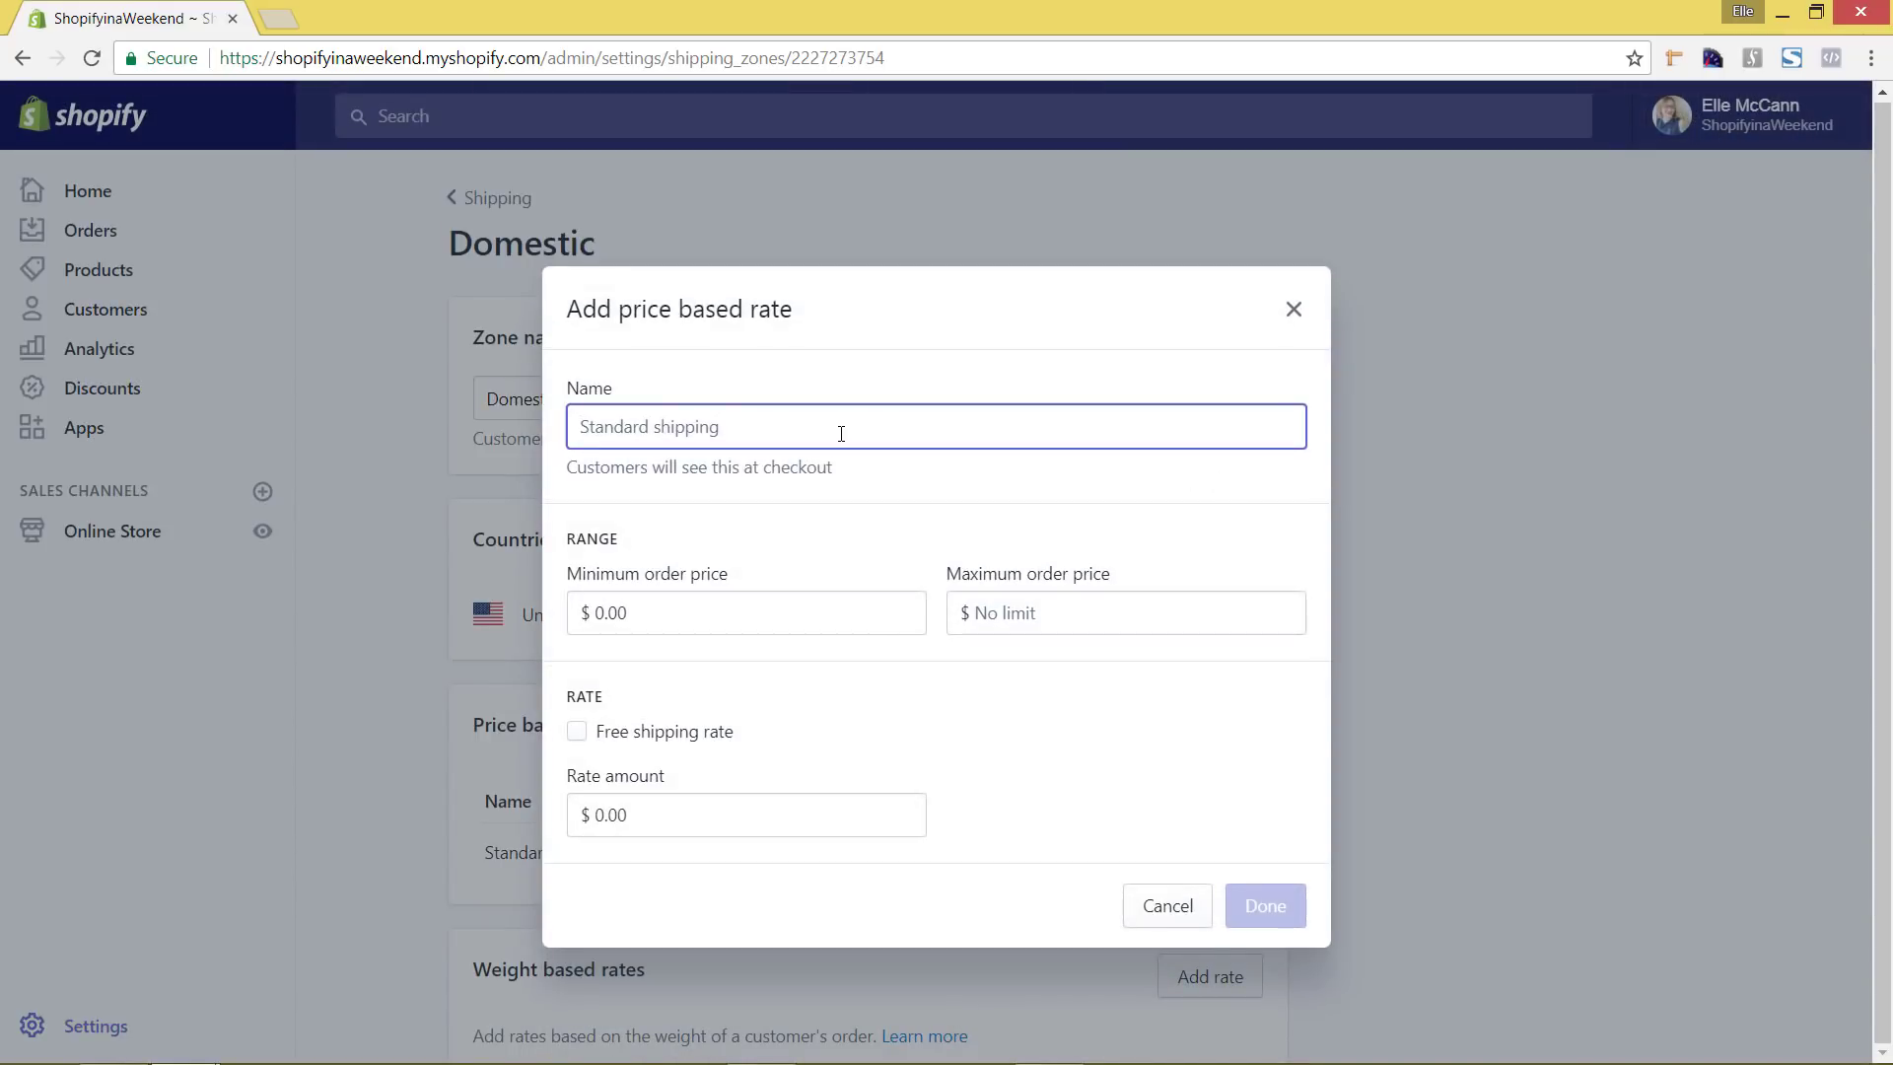
pyautogui.write('Free Shipping')
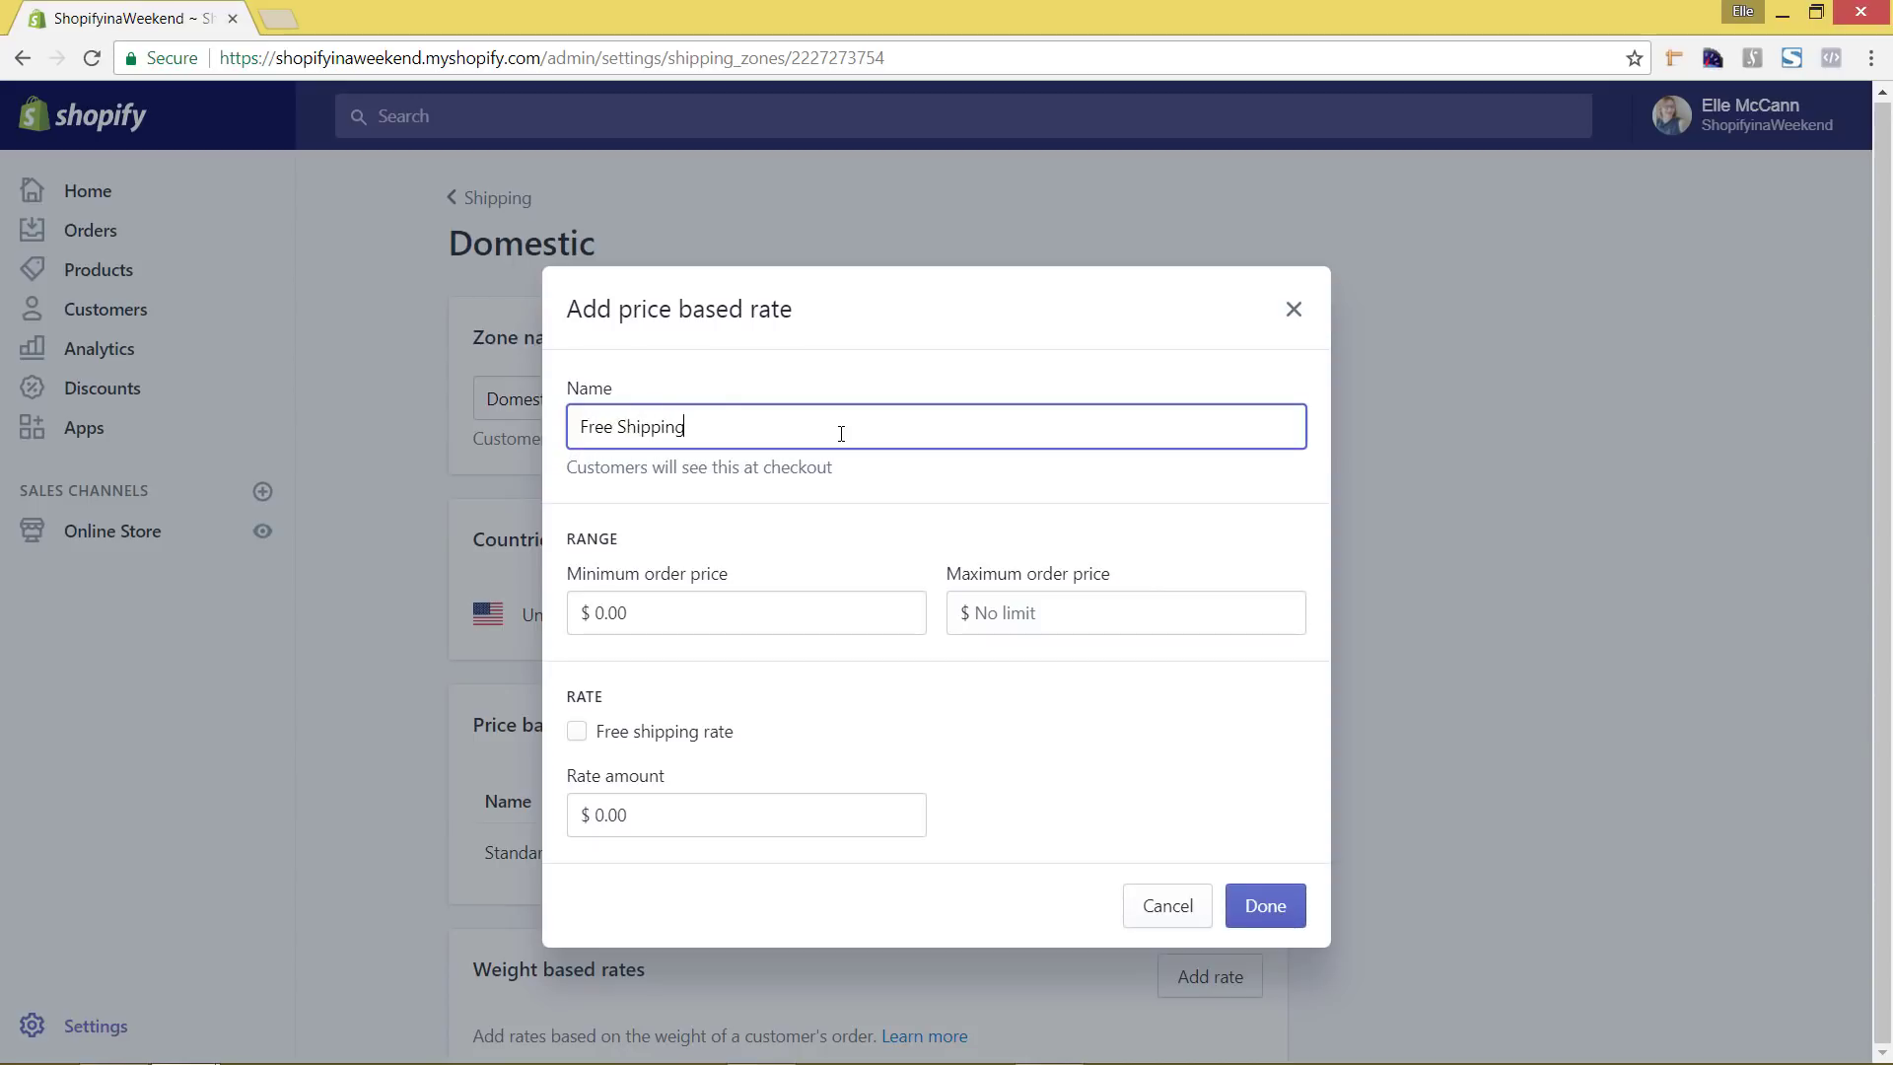
pyautogui.click(599, 615)
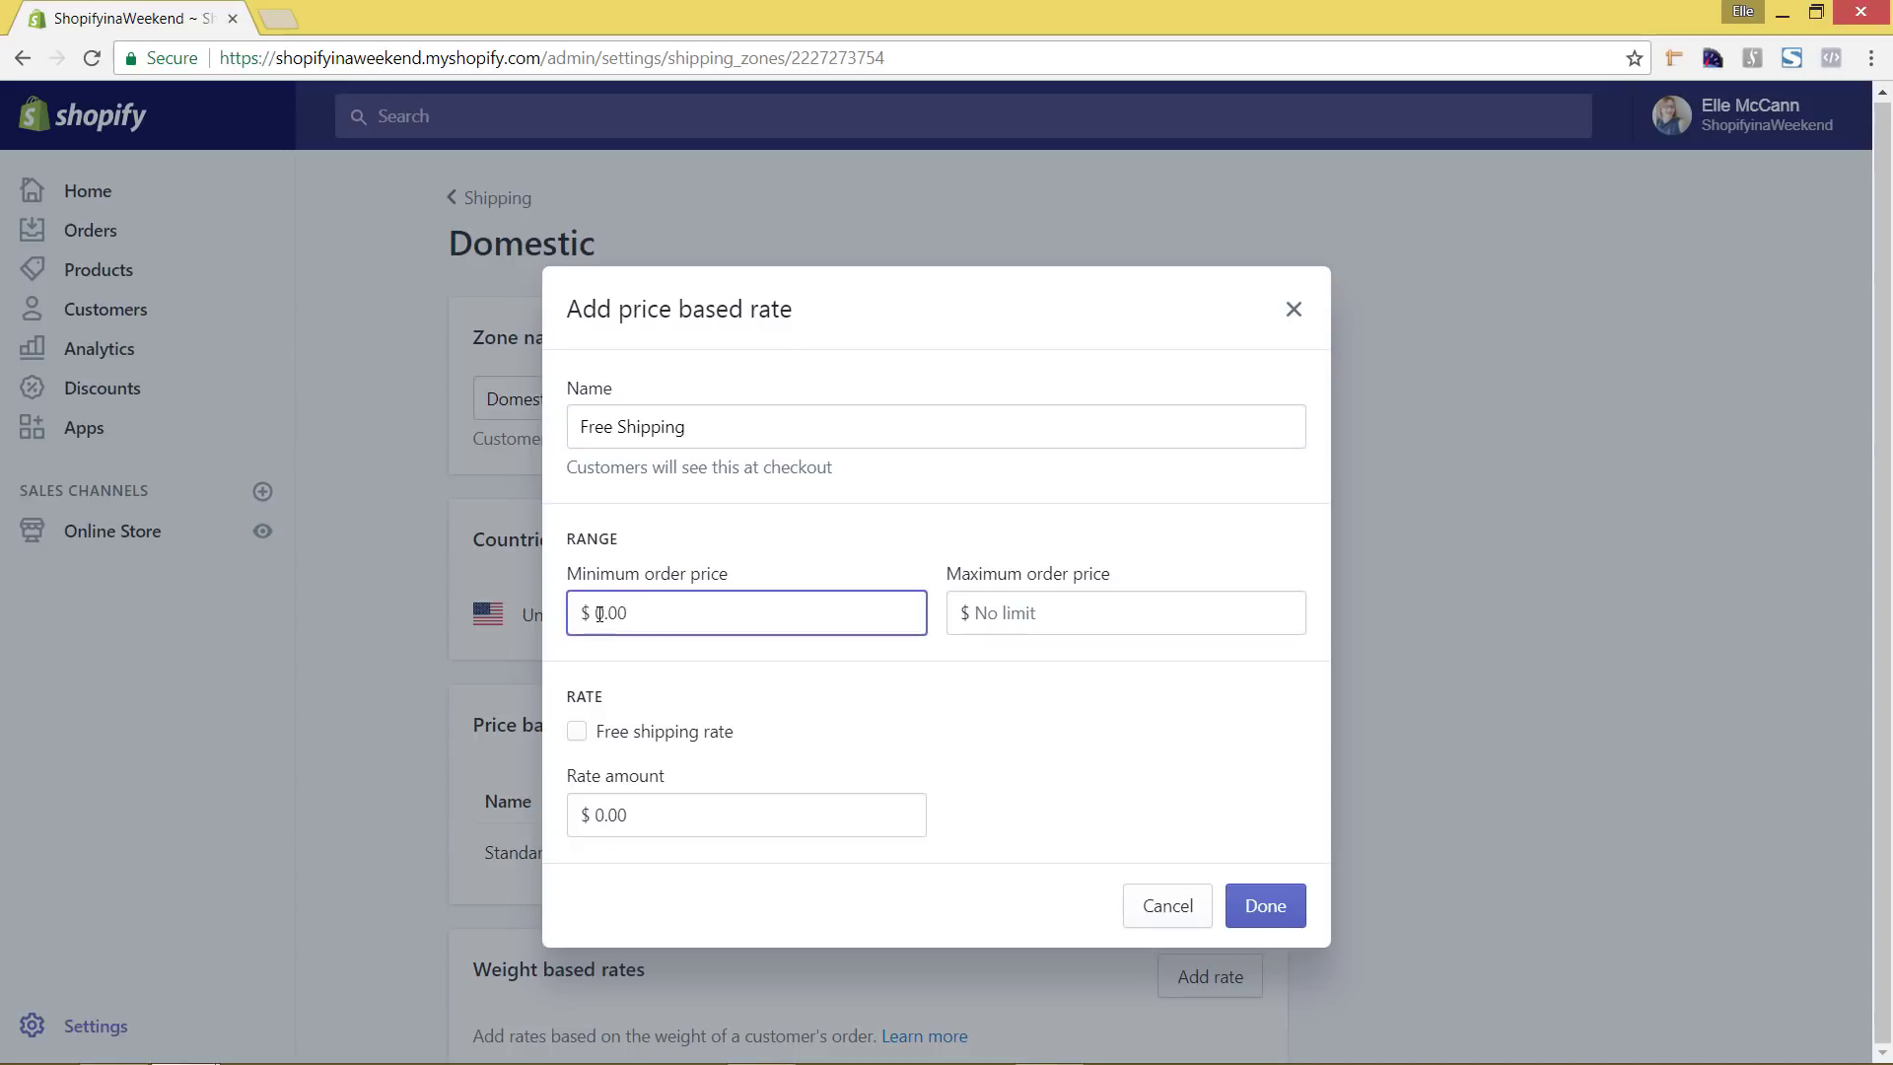
pyautogui.moveTo(604, 613); pyautogui.dragTo(595, 616)
pyautogui.write('5')
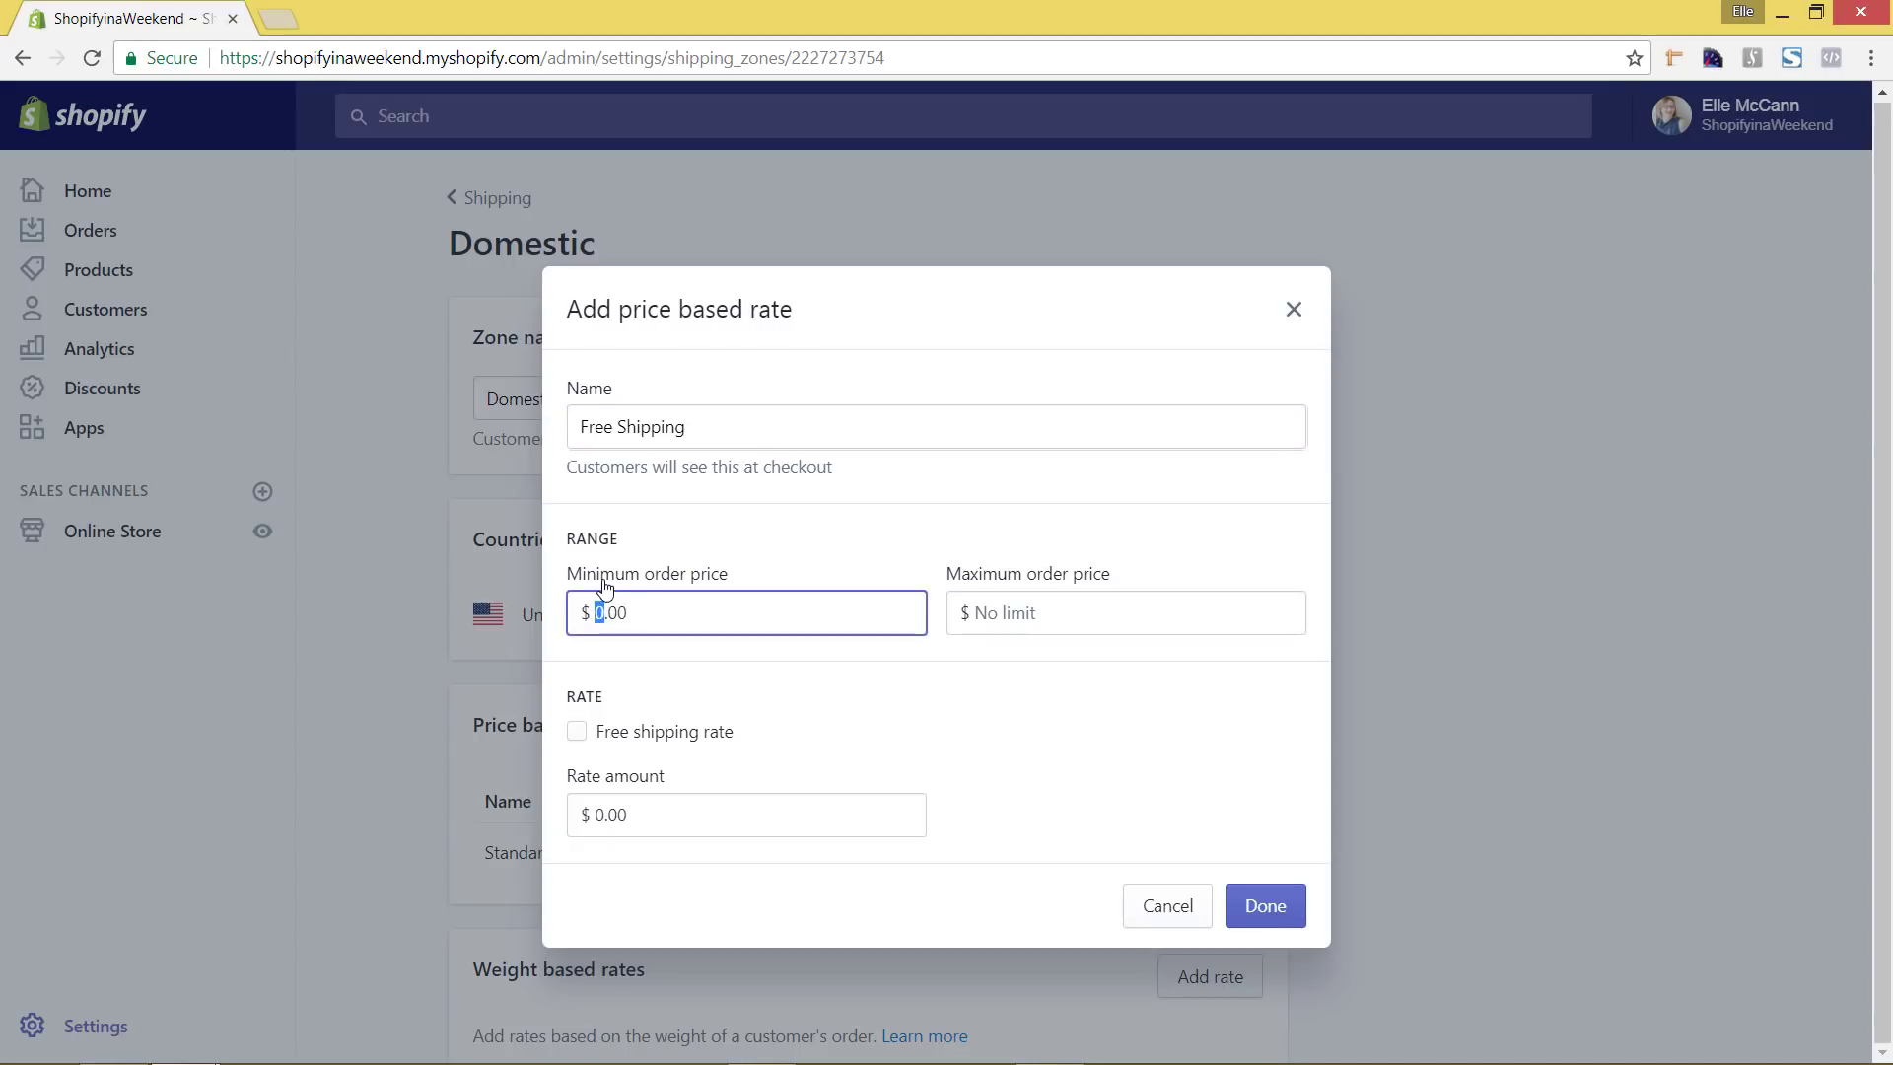
pyautogui.write('0.0')
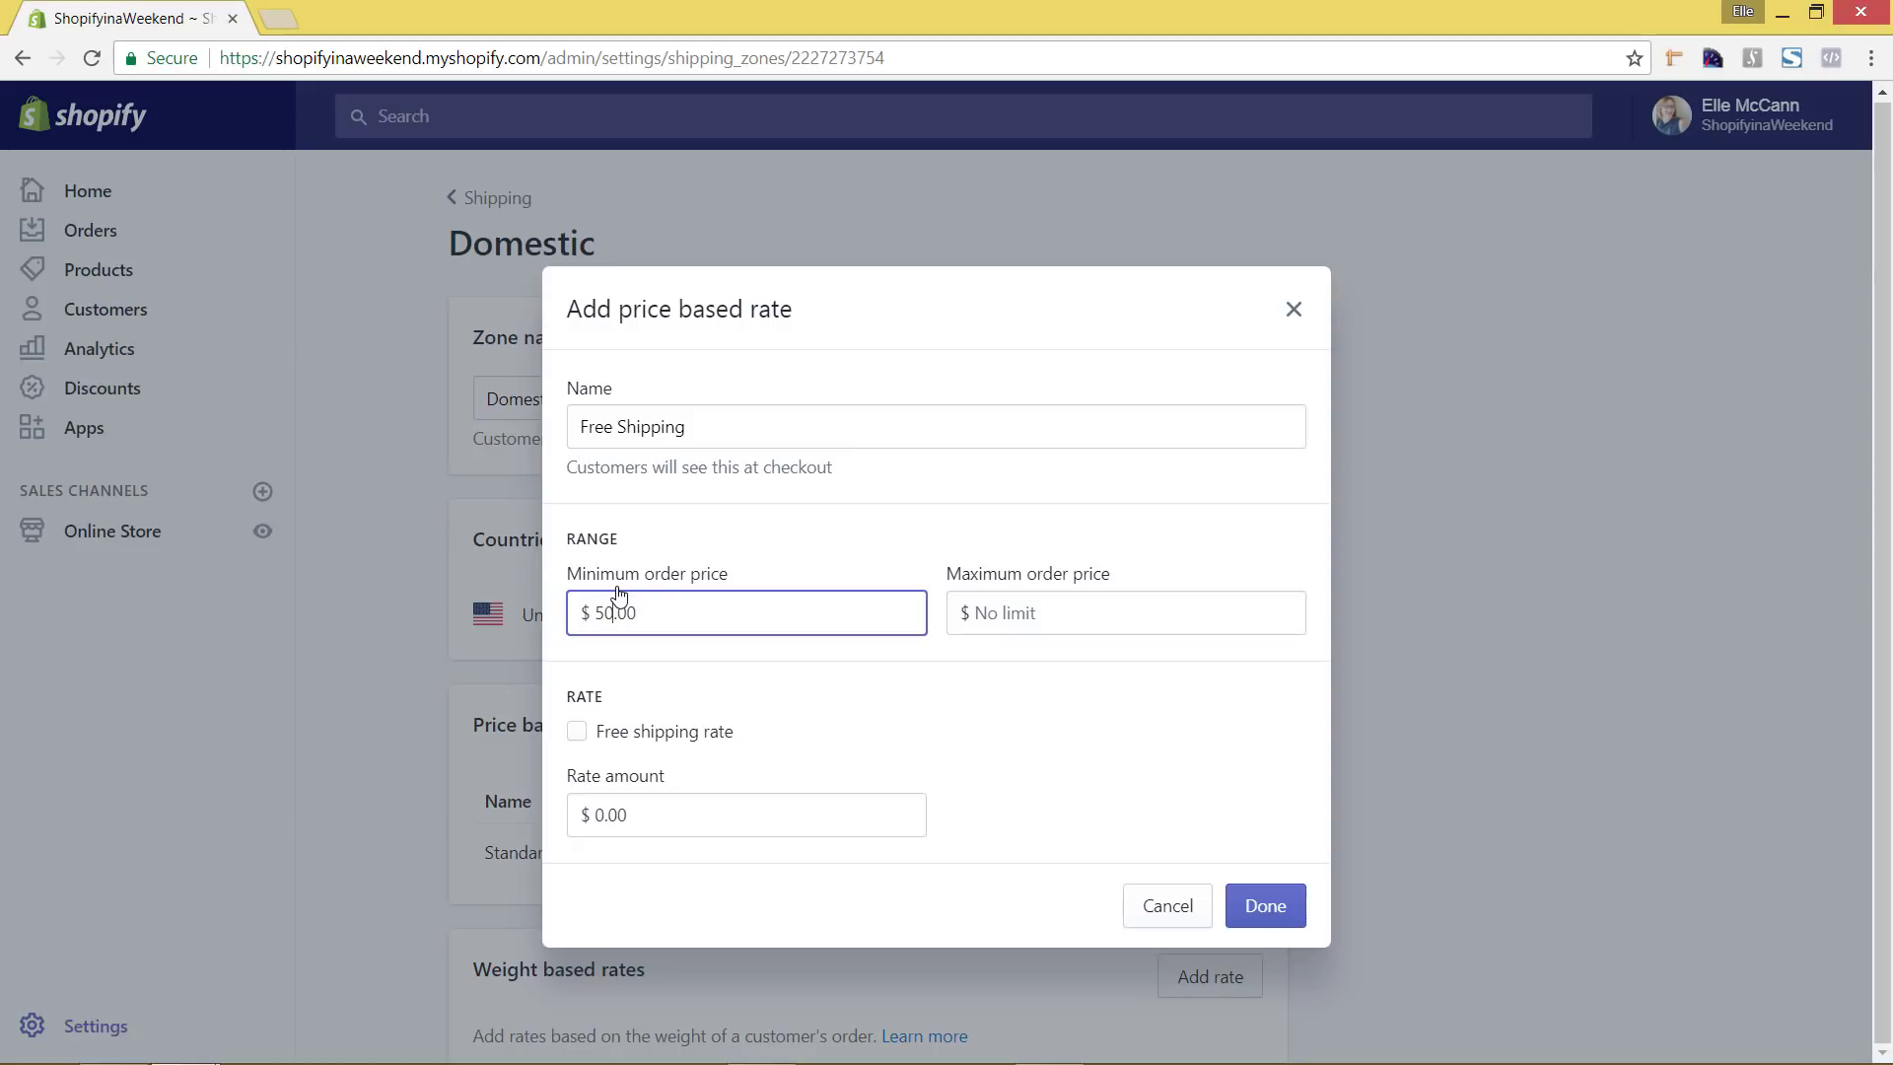
pyautogui.write('1')
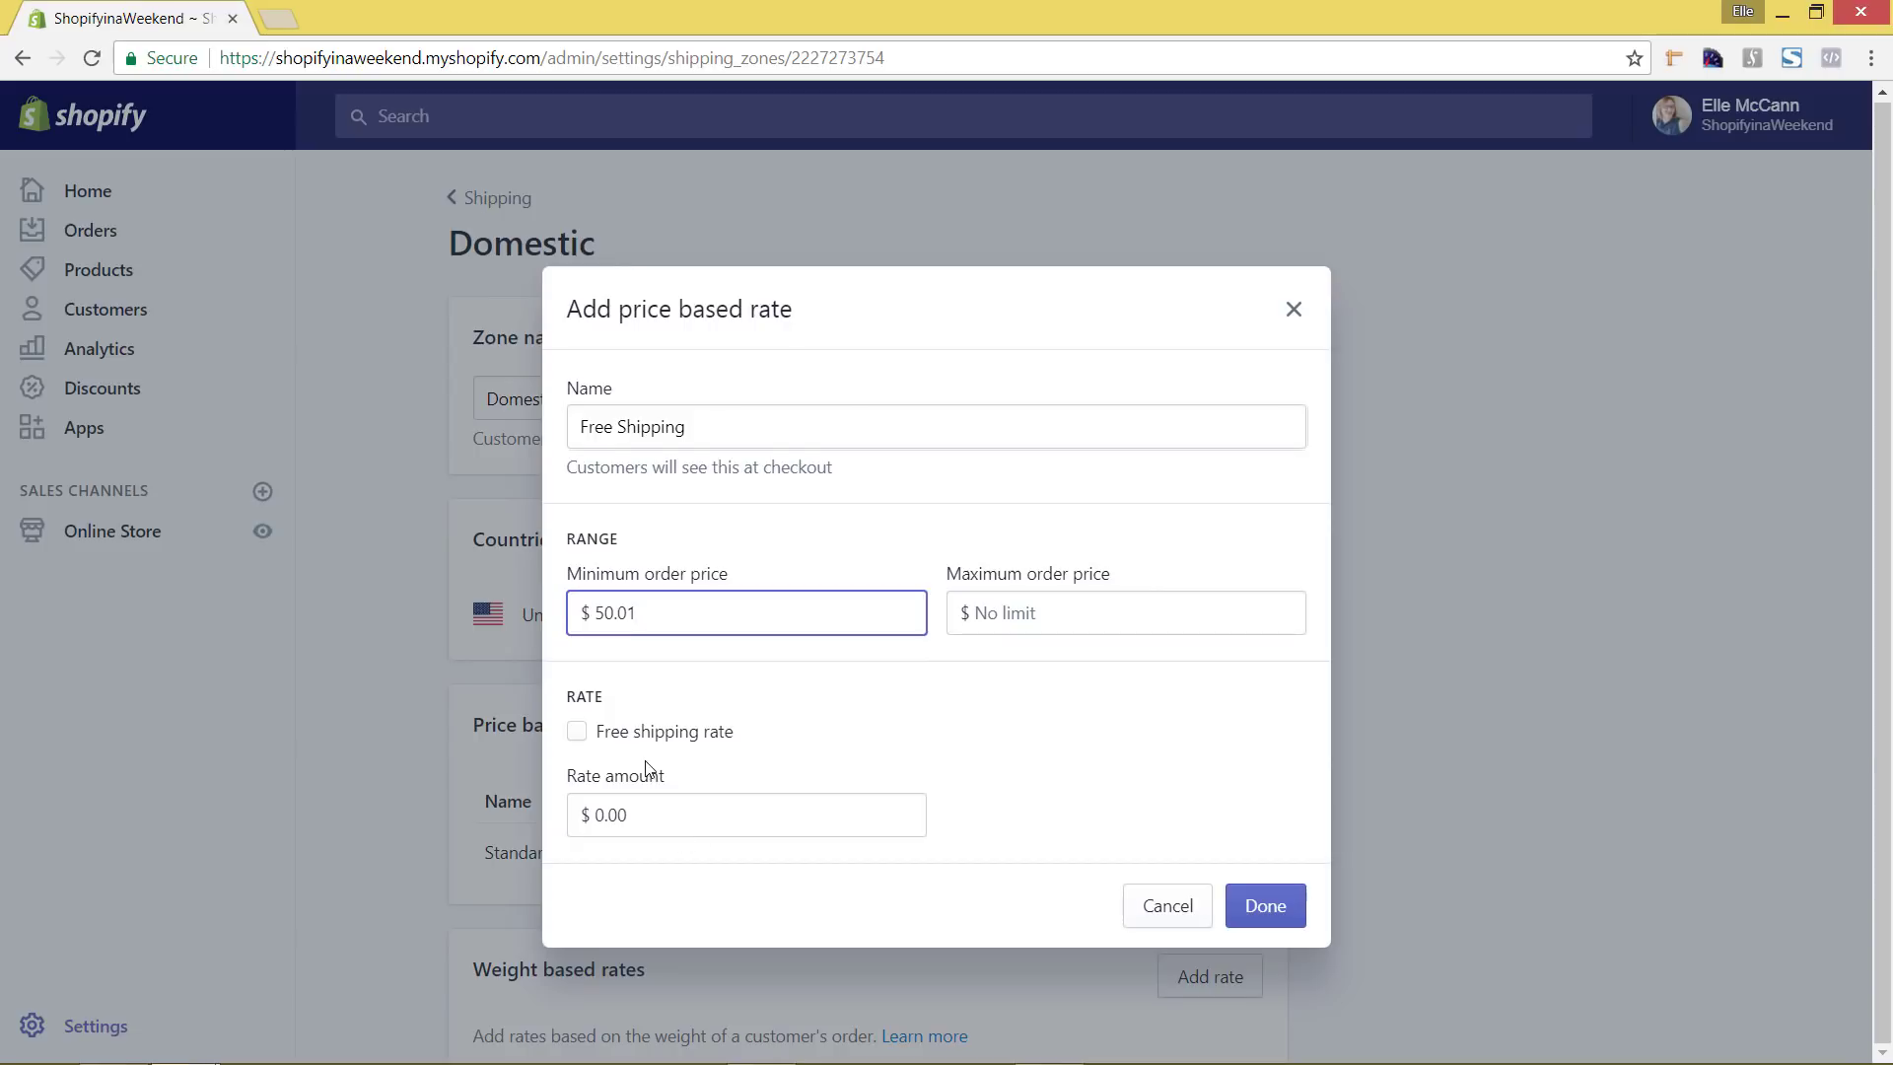
pyautogui.click(580, 744)
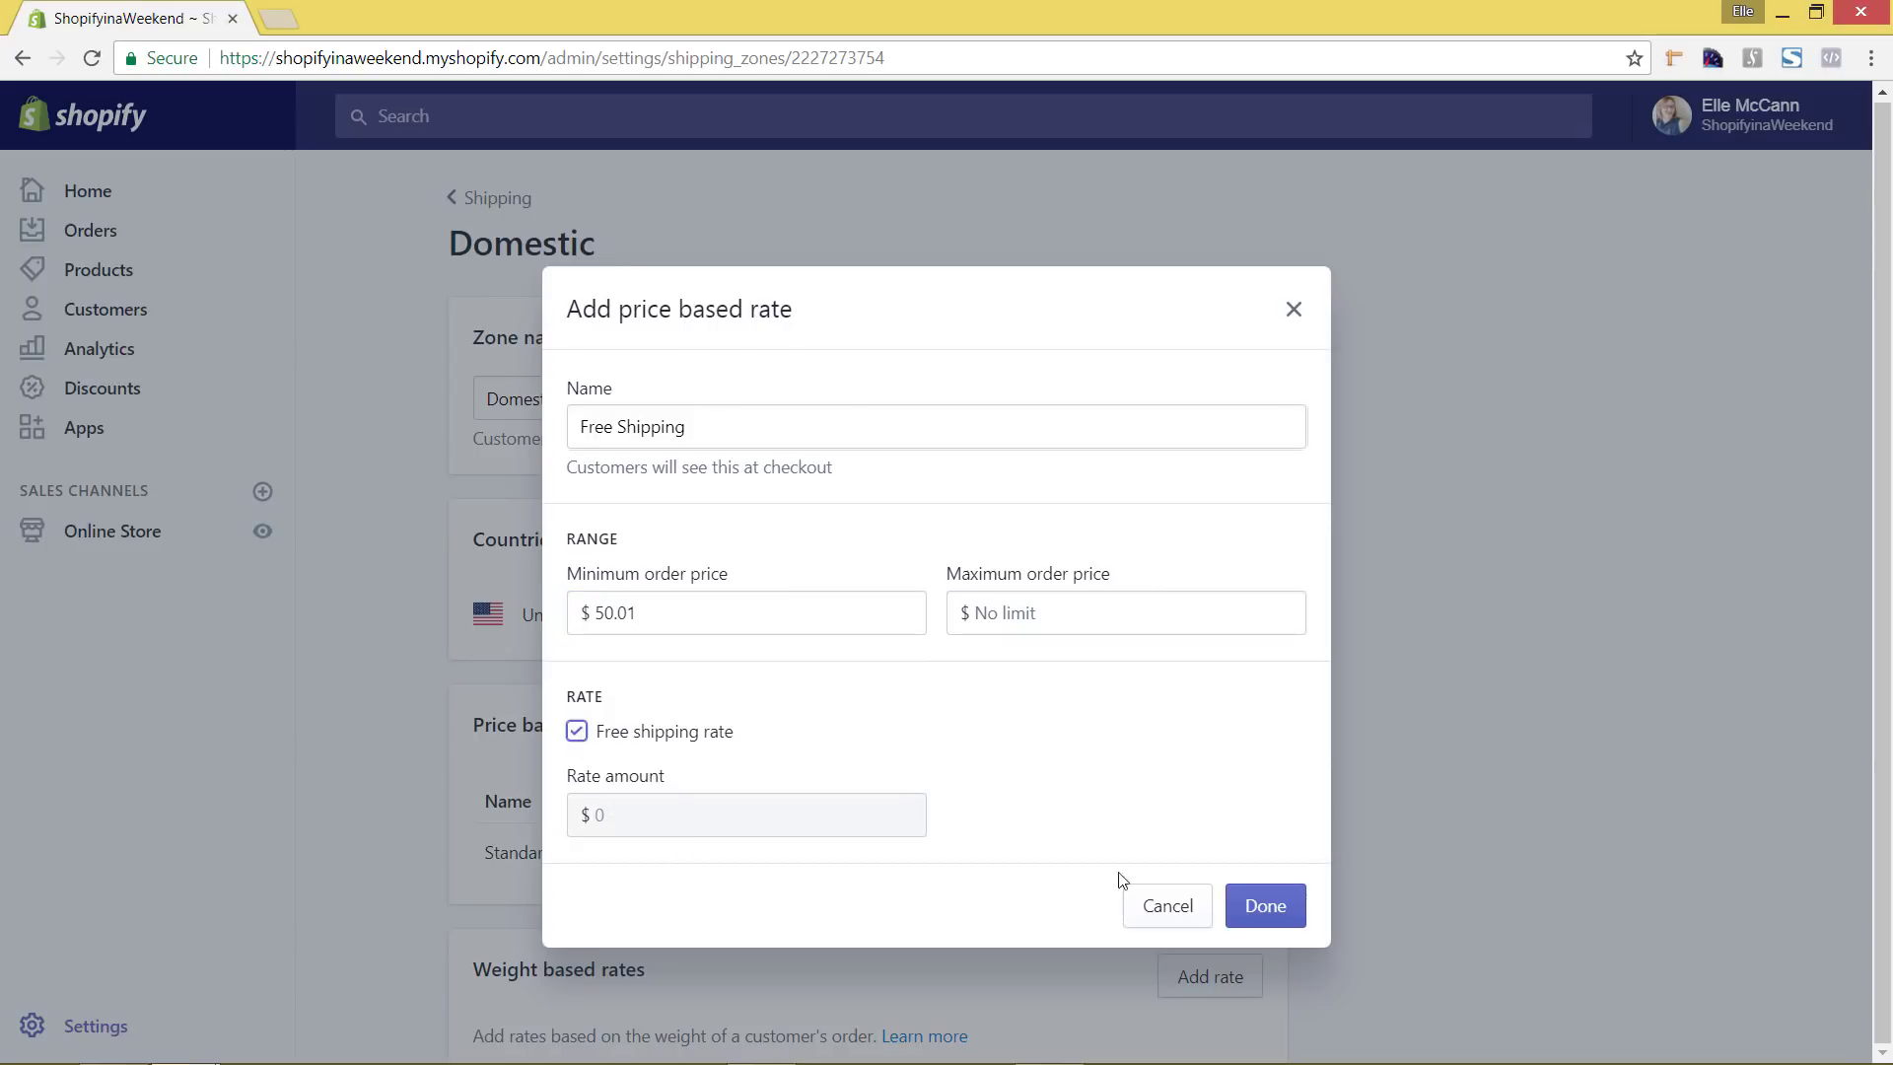
pyautogui.click(1273, 907)
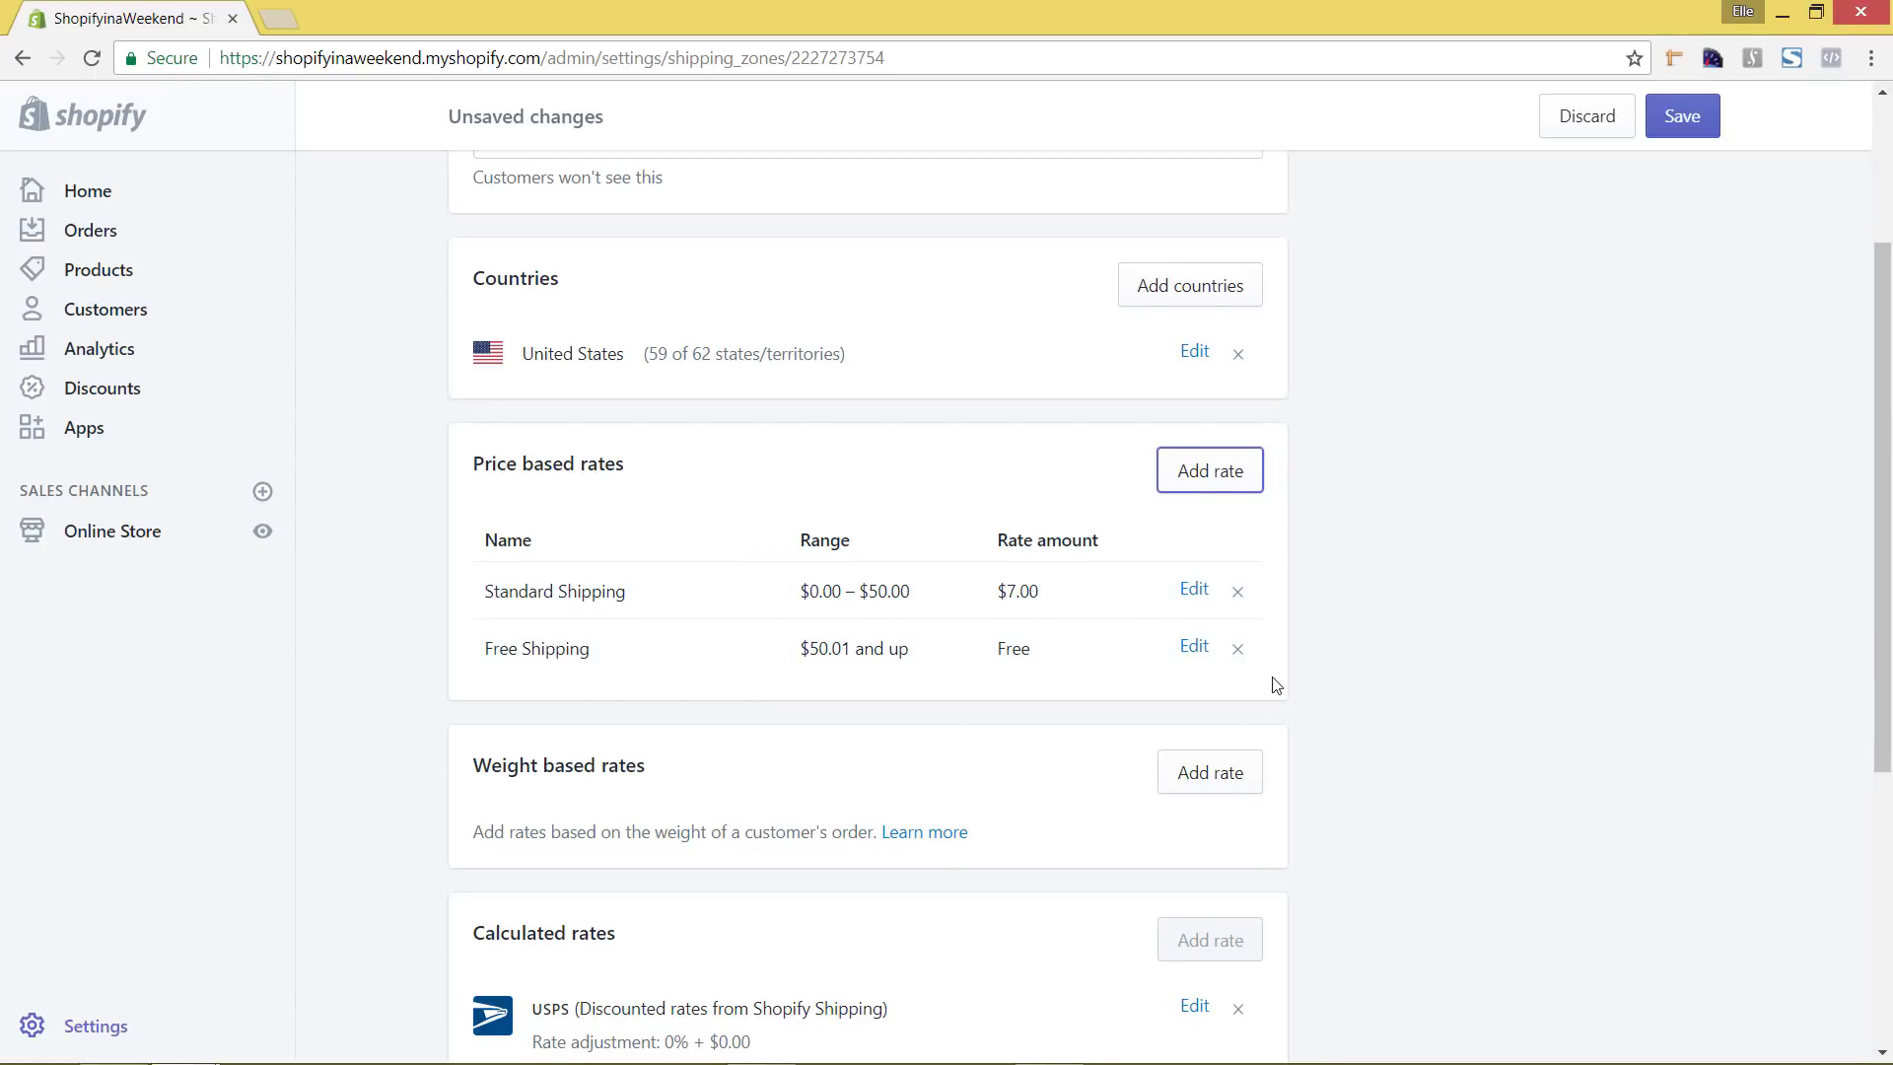
pyautogui.scroll(-1, 1273, 679)
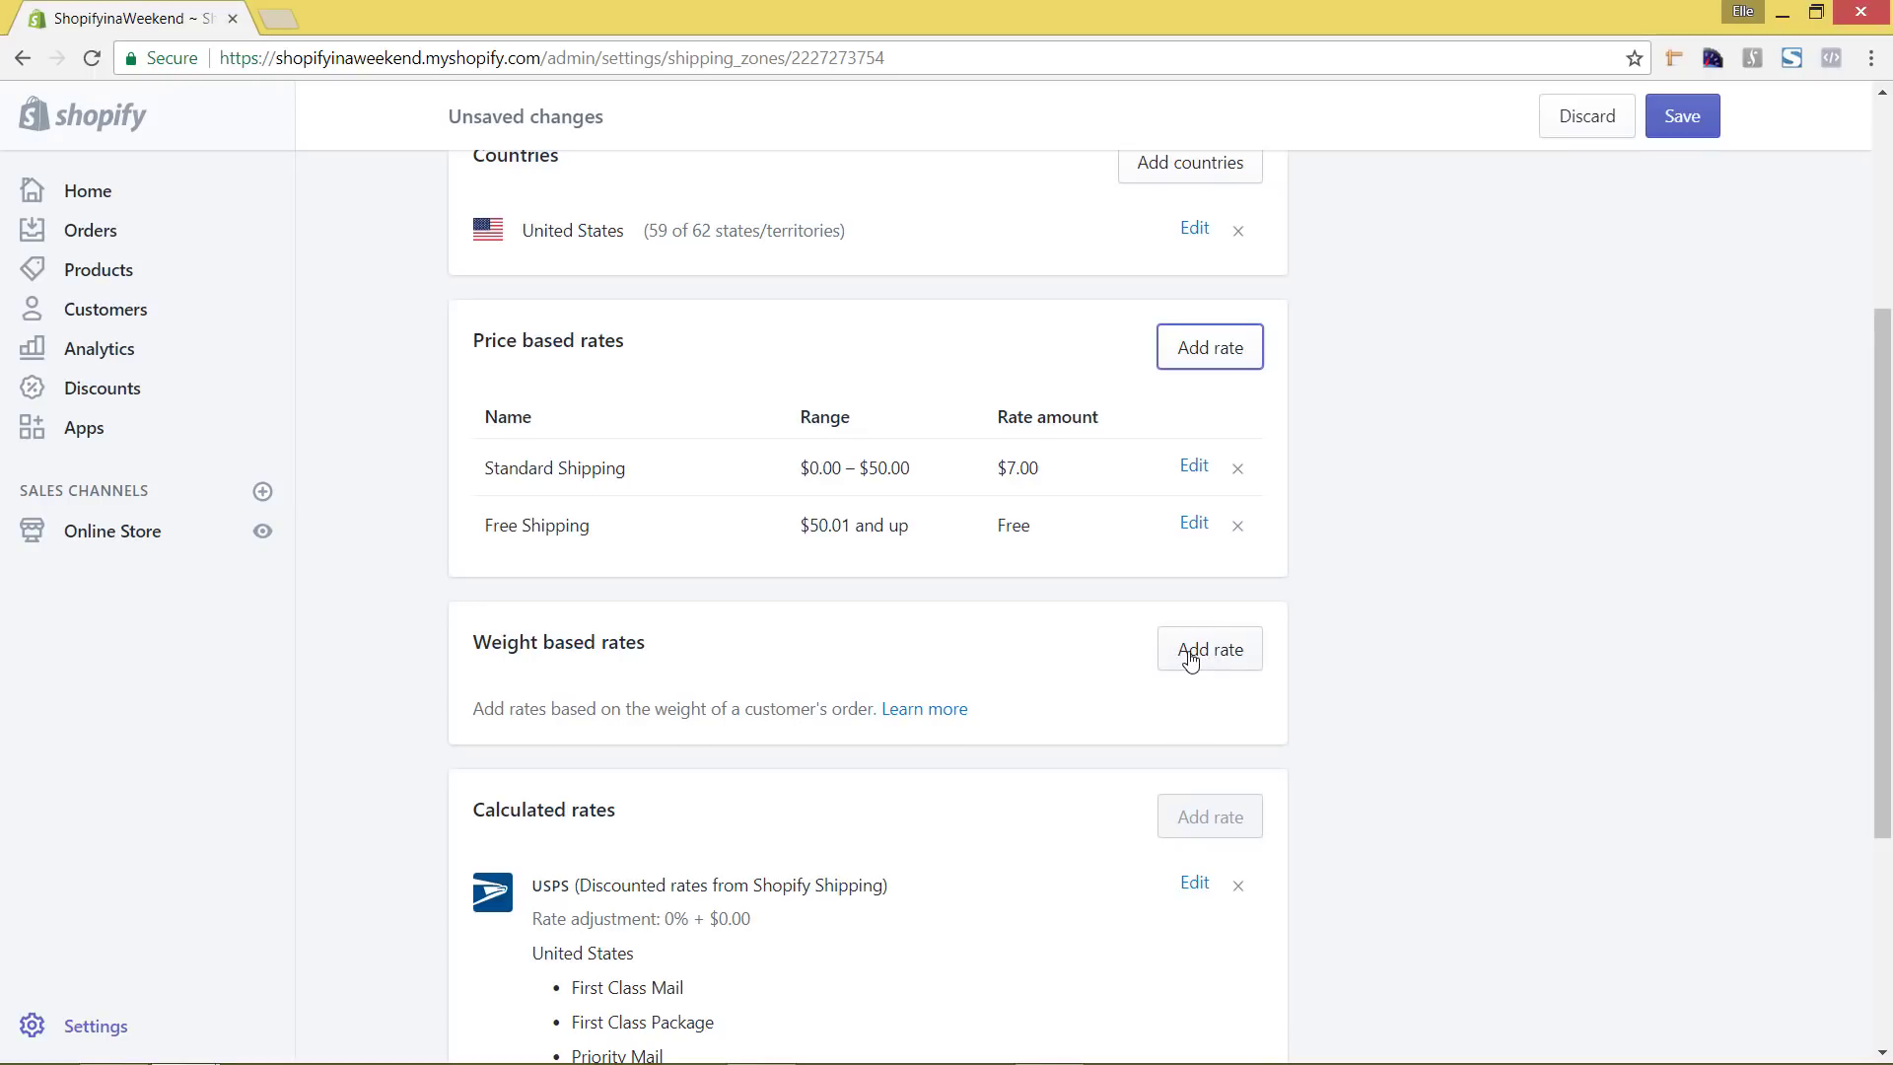
pyautogui.click(1233, 657)
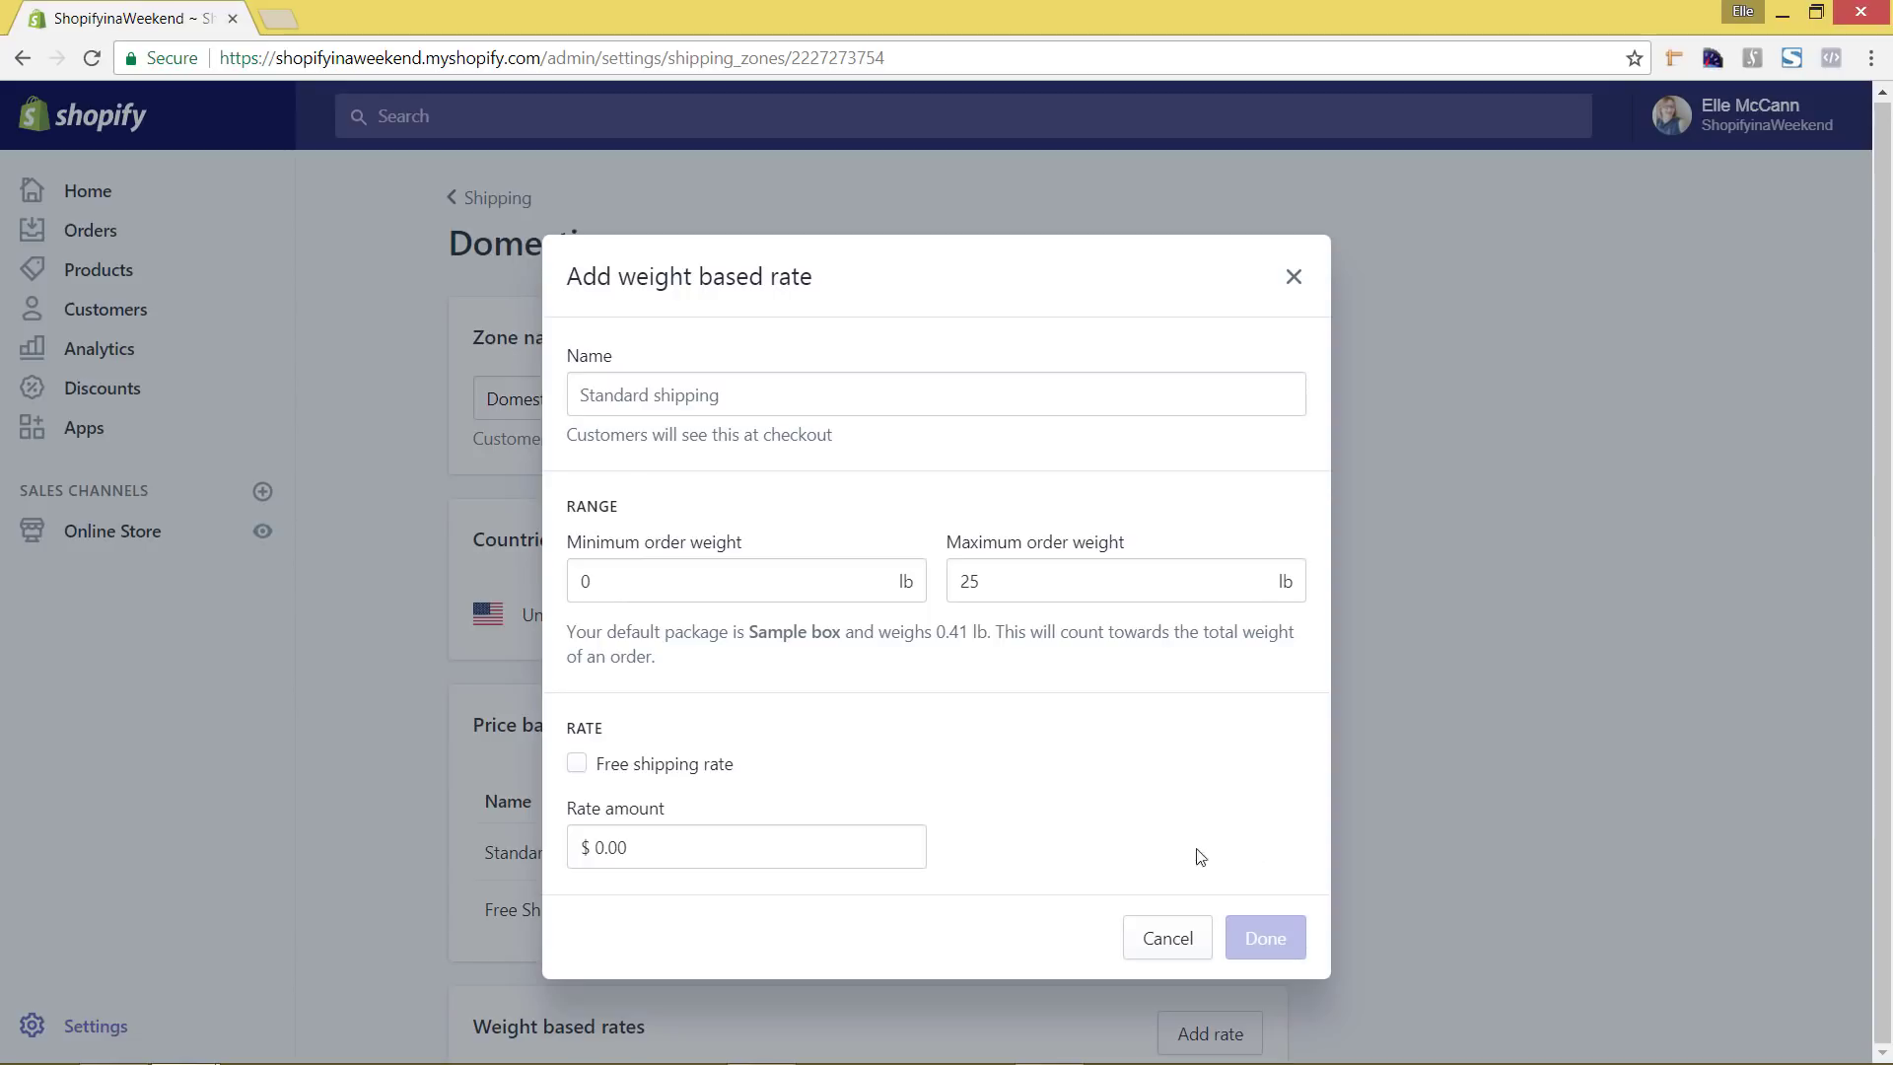
pyautogui.click(1167, 938)
pyautogui.scroll(-8, 1500, 824)
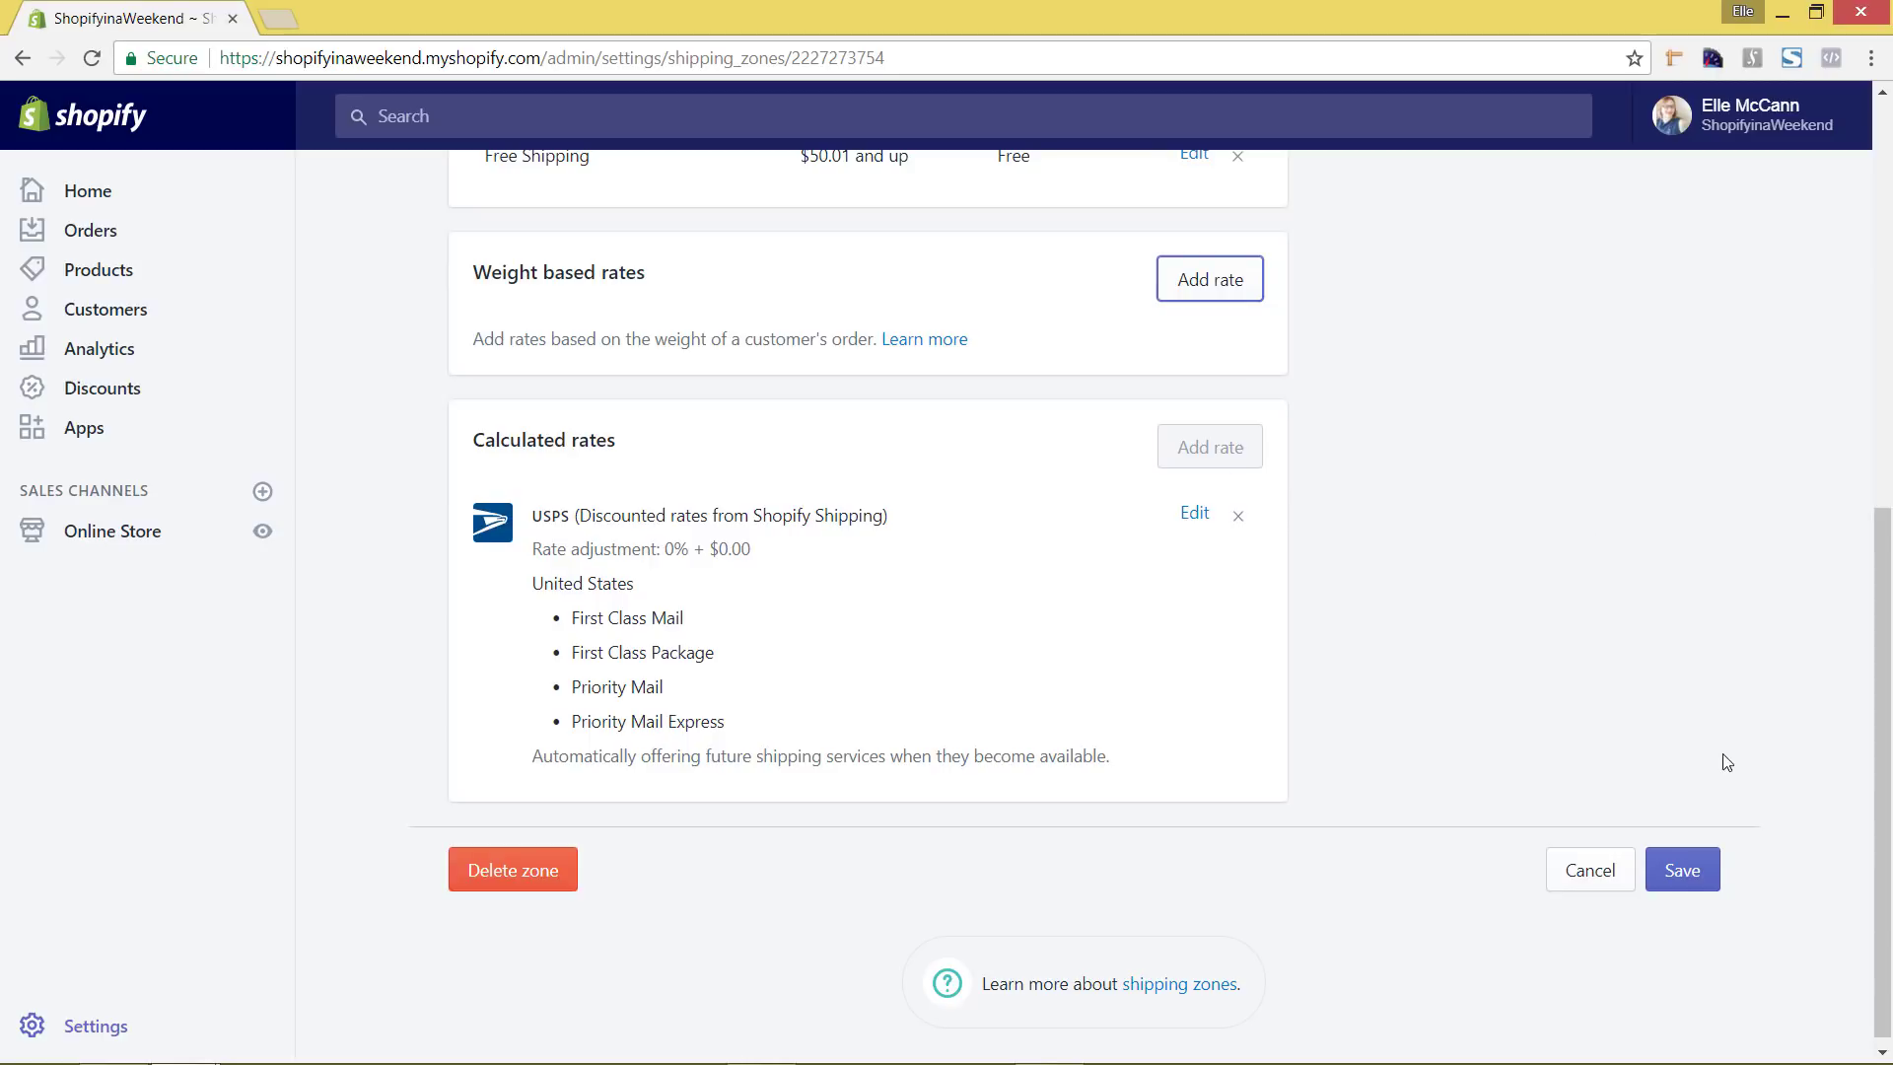
# Step: Save the Domestic zone's rate changes and begin adding a new shipping zone
pyautogui.click(1699, 873)
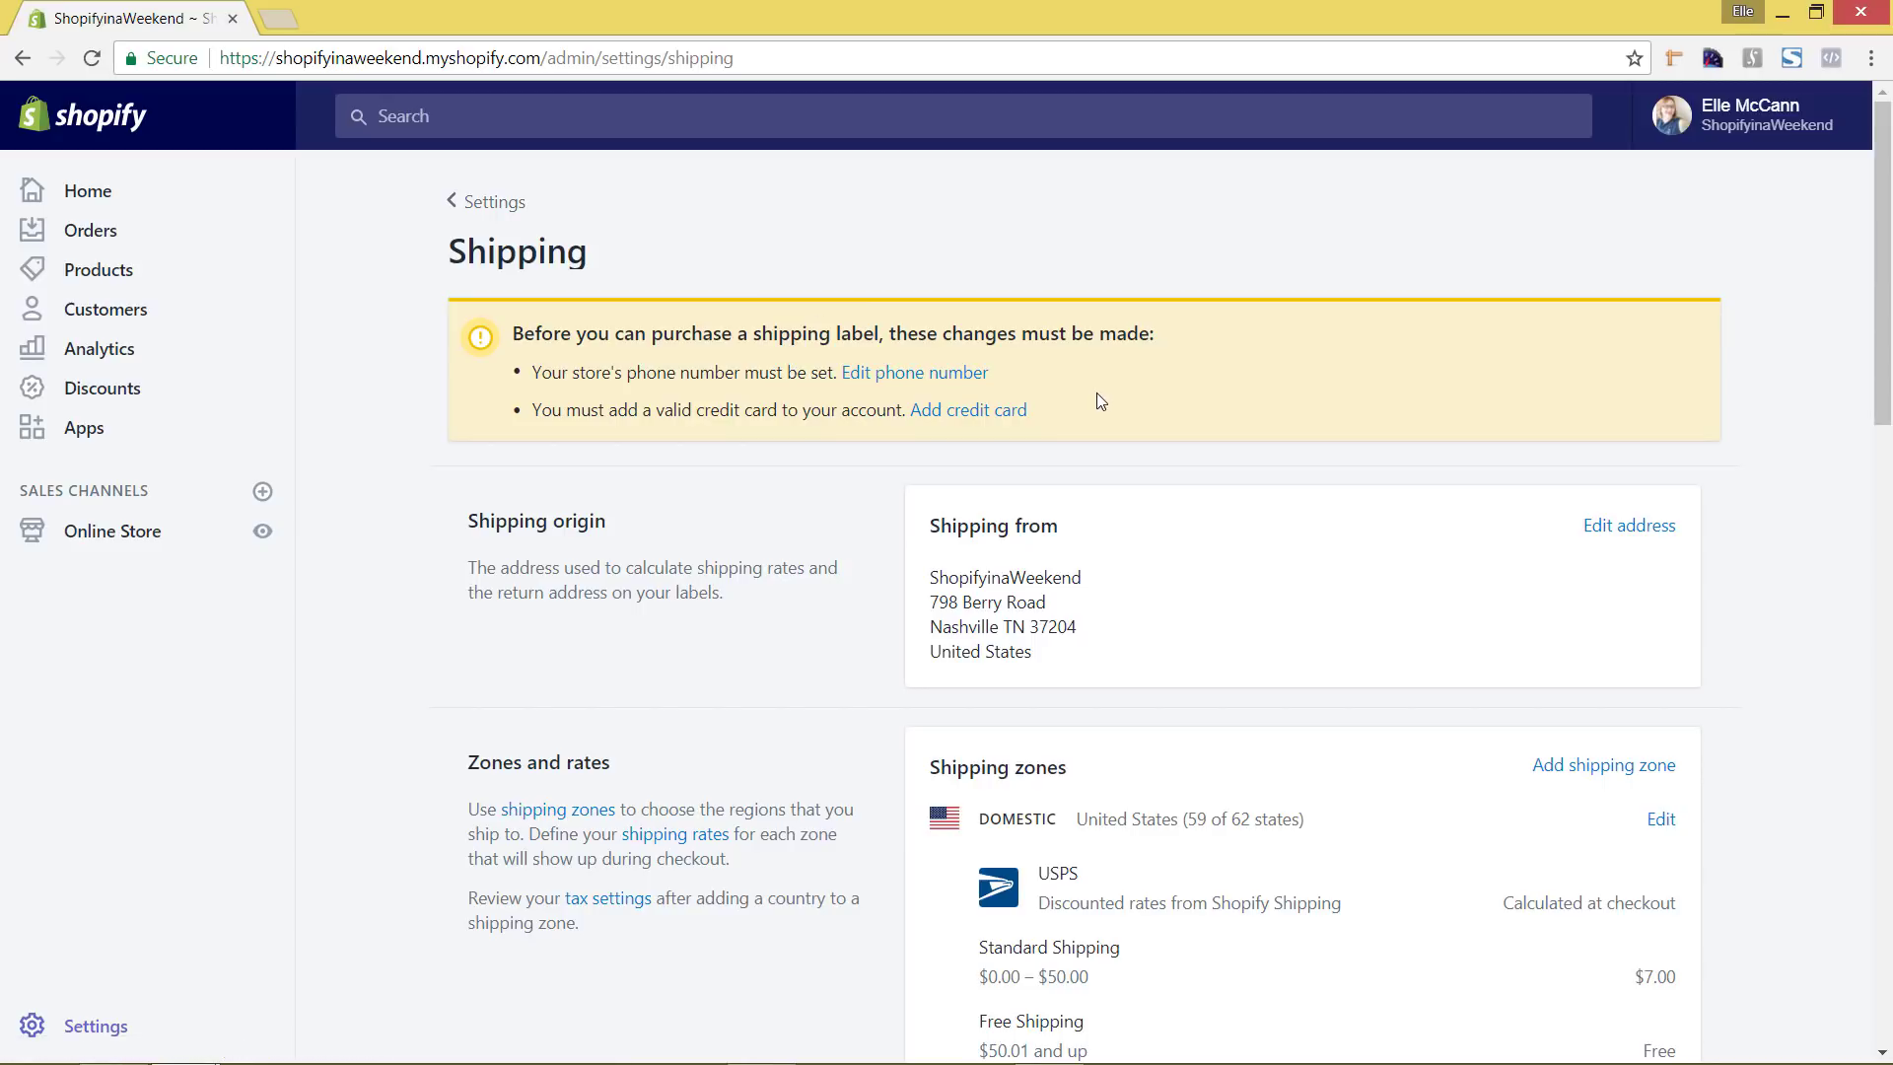
pyautogui.scroll(-3, 1101, 399)
pyautogui.scroll(-3, 1100, 400)
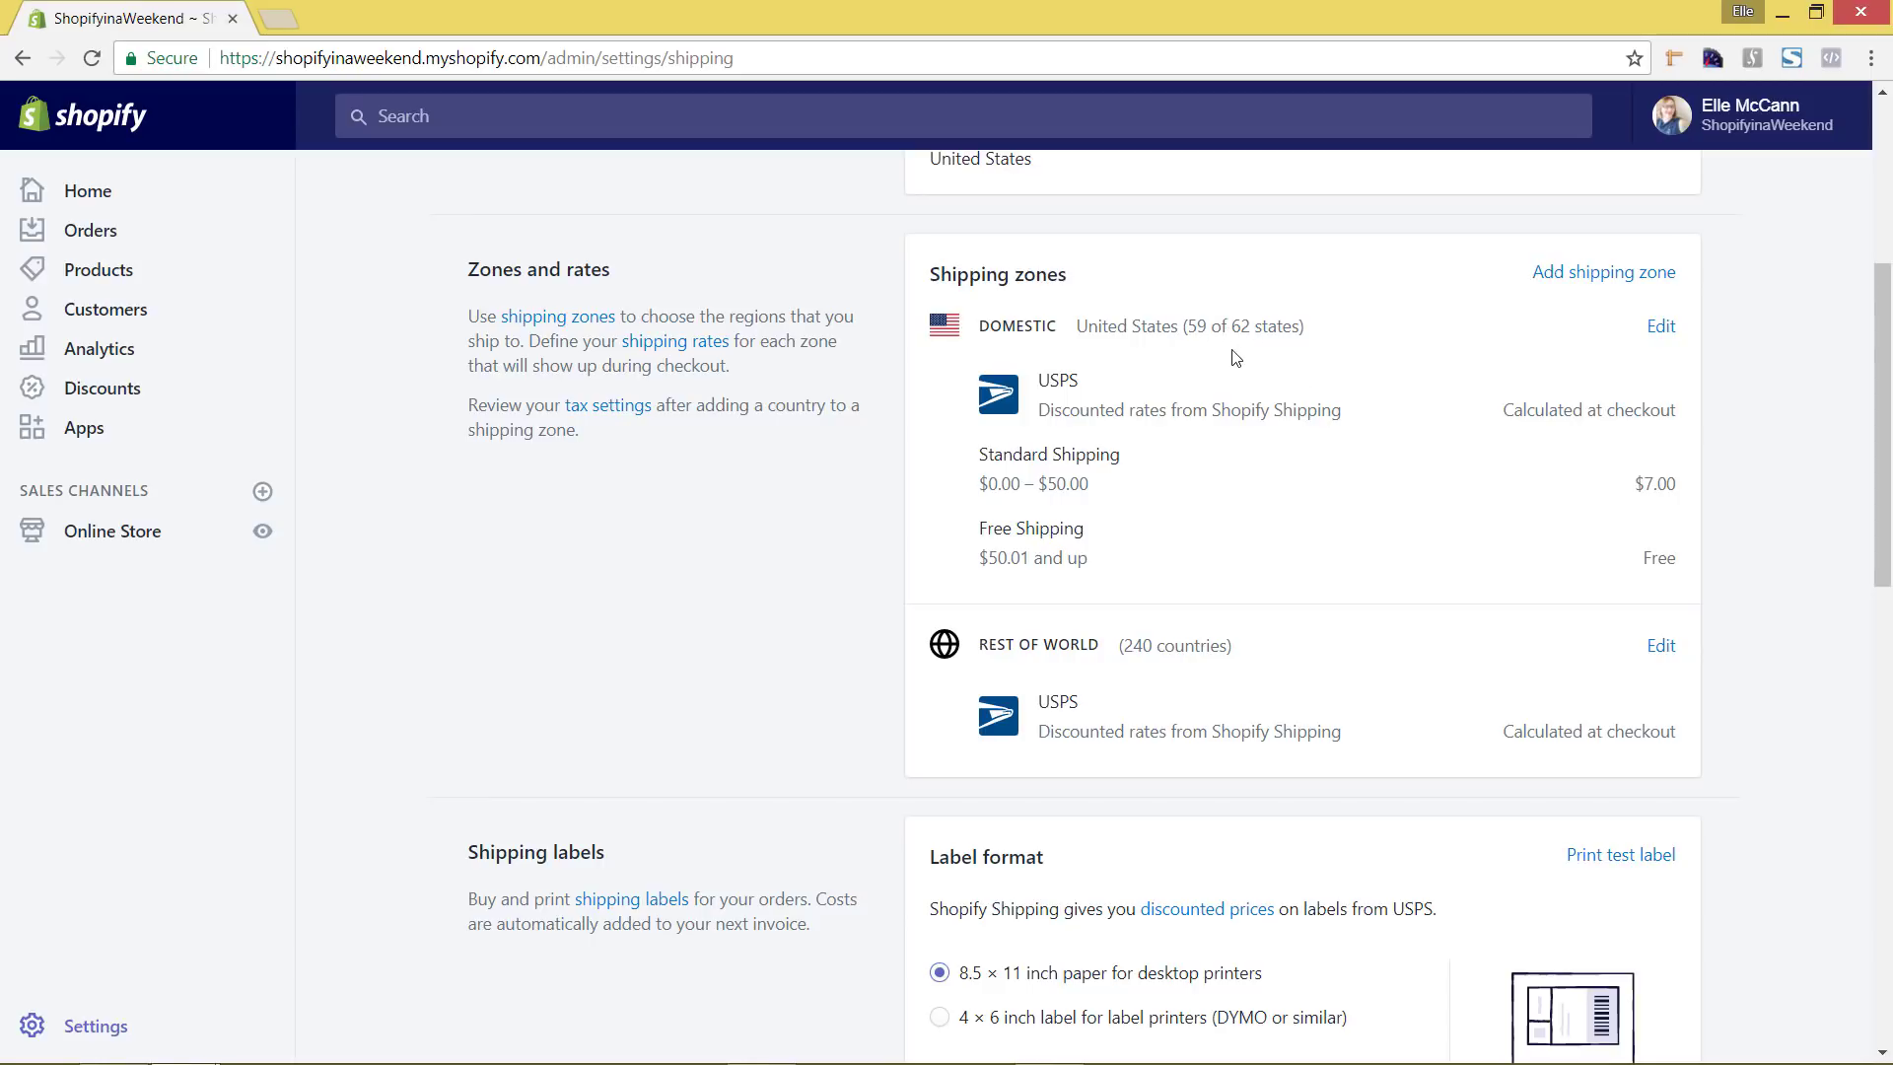
pyautogui.click(1615, 283)
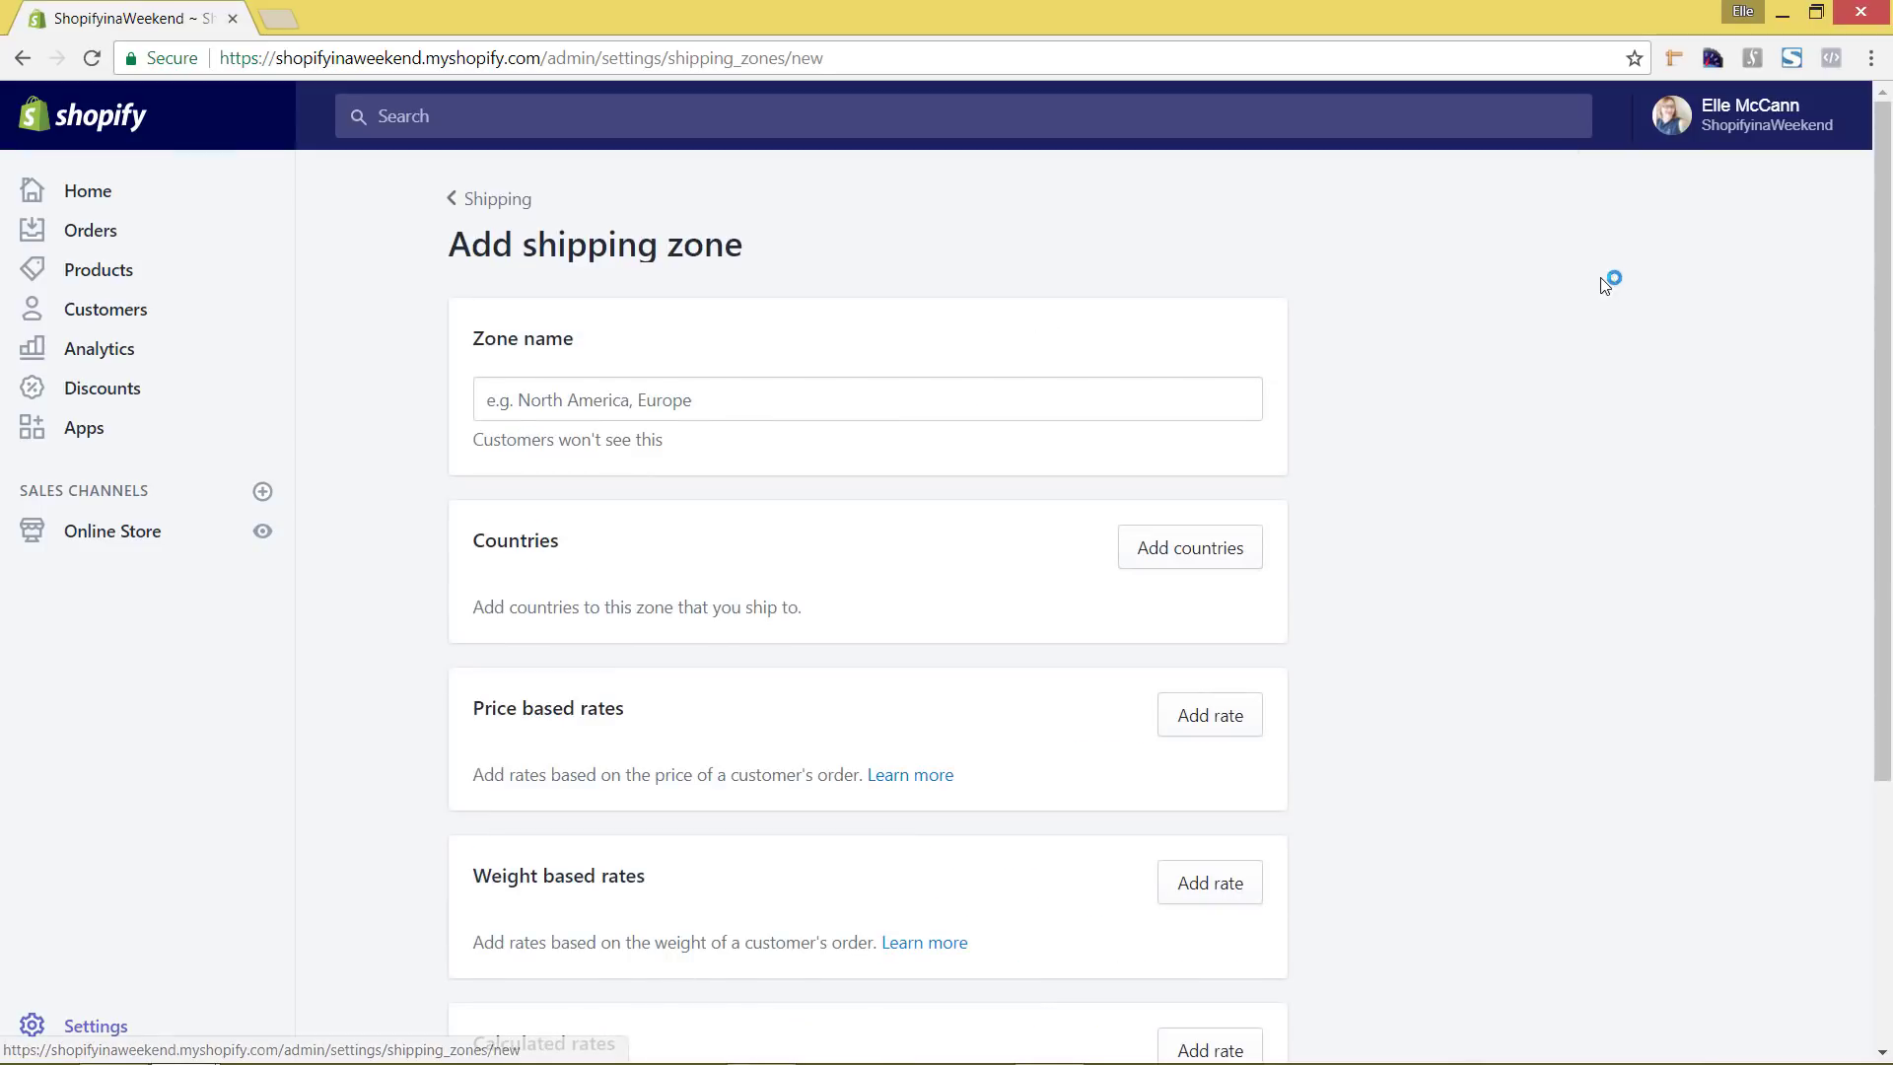
# Step: Name the new zone 'United States- International'
pyautogui.click(917, 395)
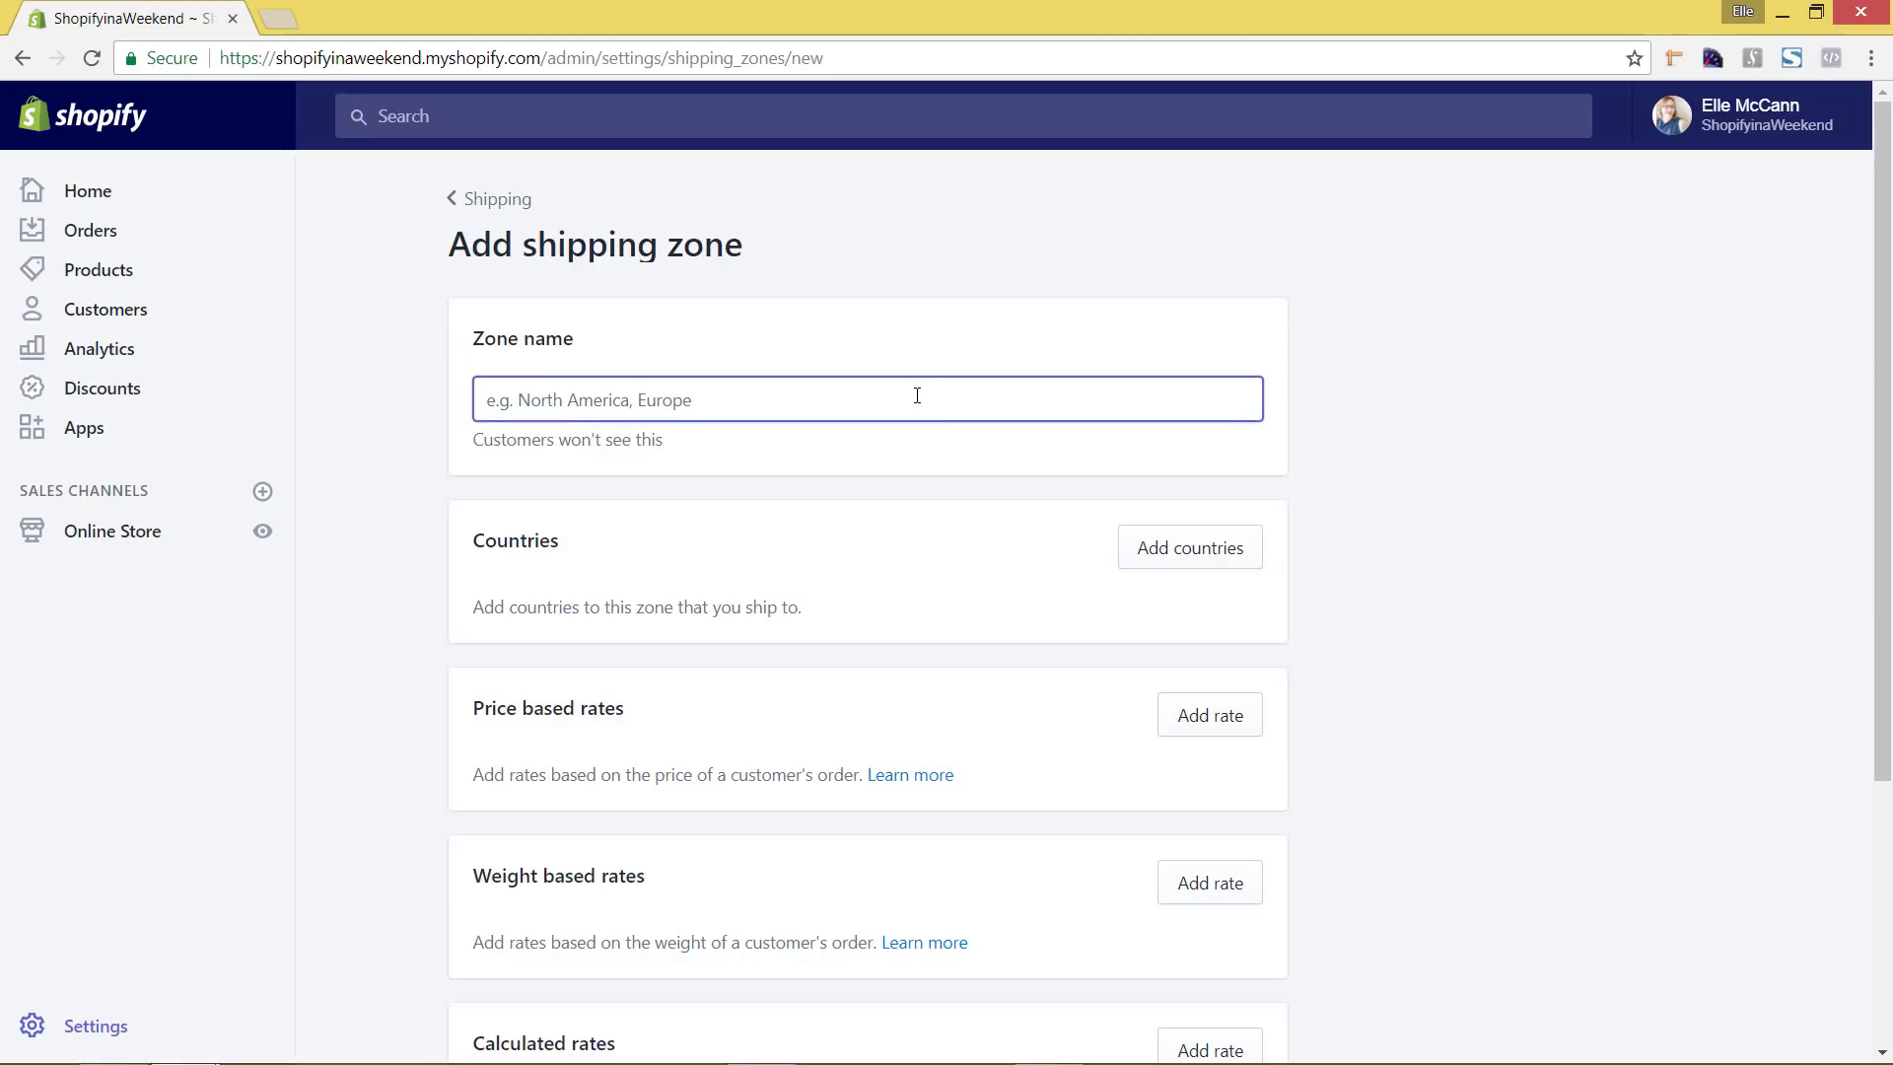
pyautogui.write('United States- Int')
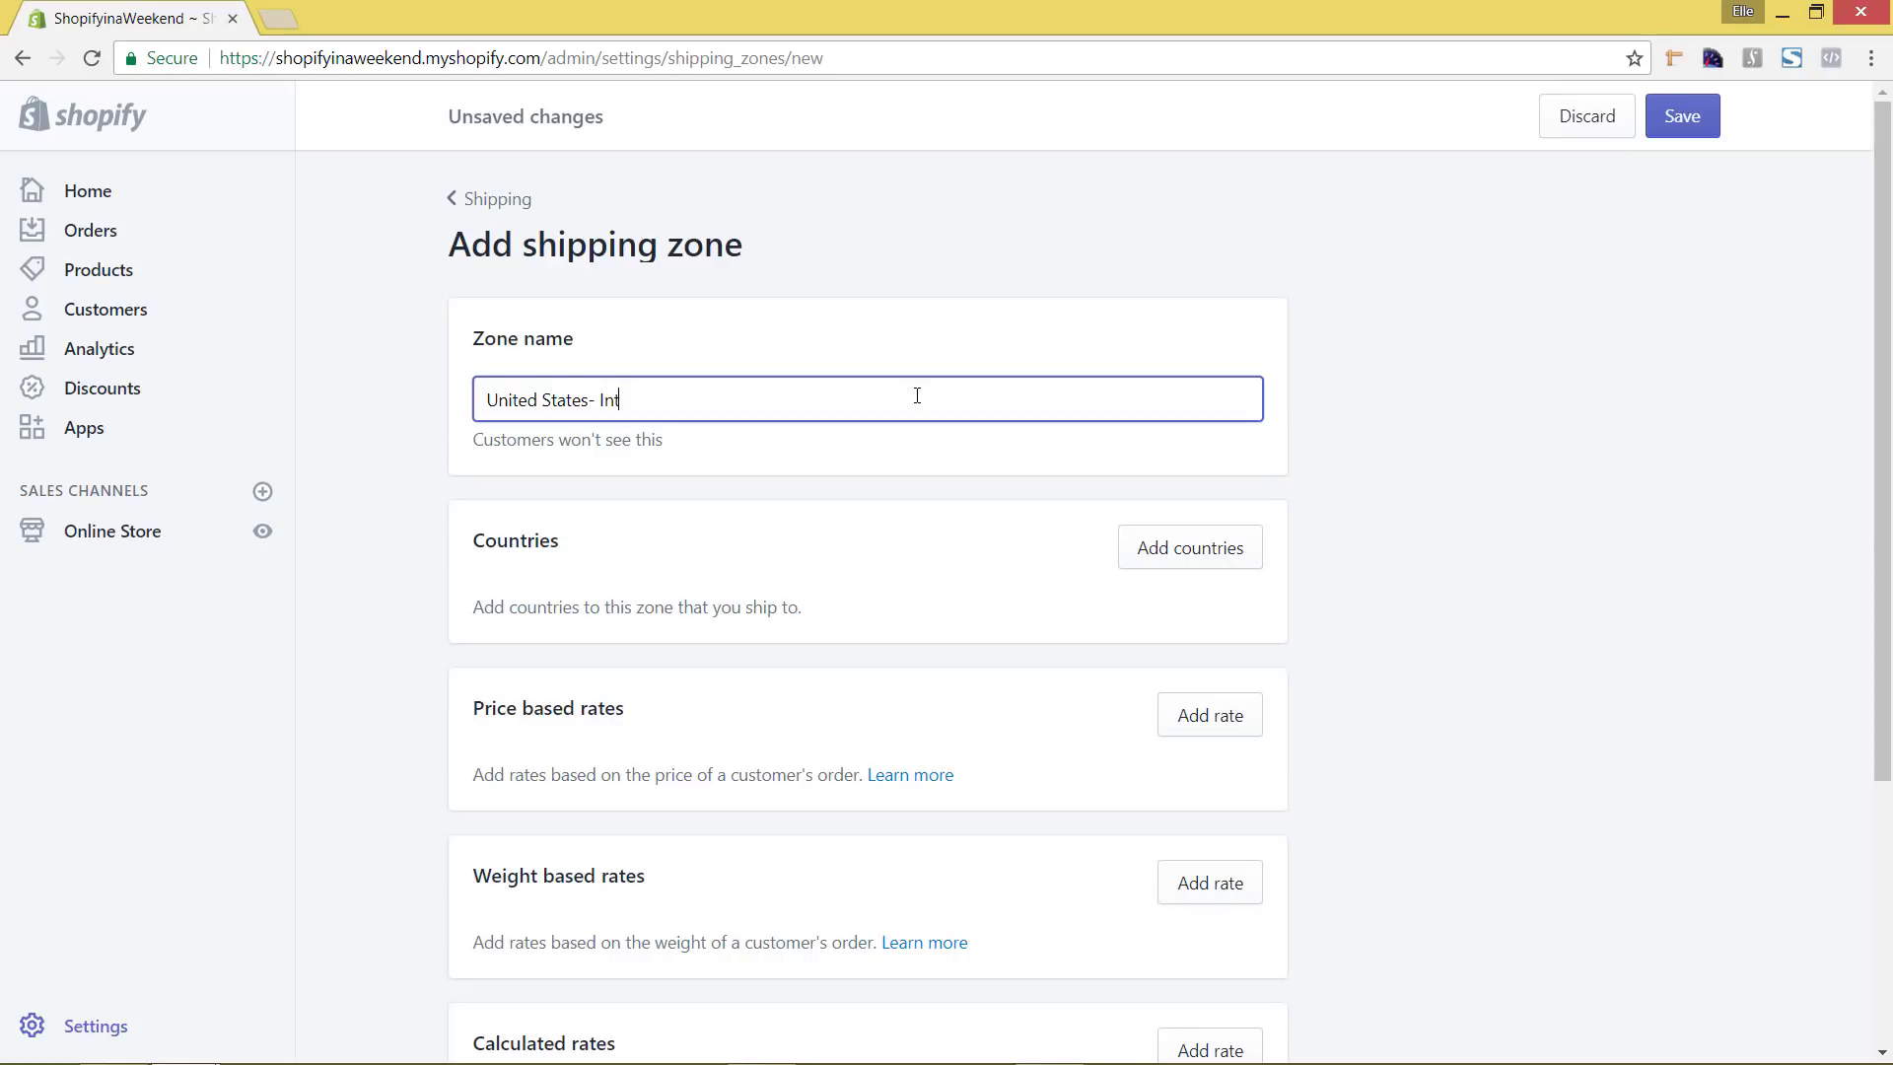
pyautogui.write('ernational')
# Step: Add the United States, found by searching 'unit', to the zone and save it
pyautogui.click(1227, 548)
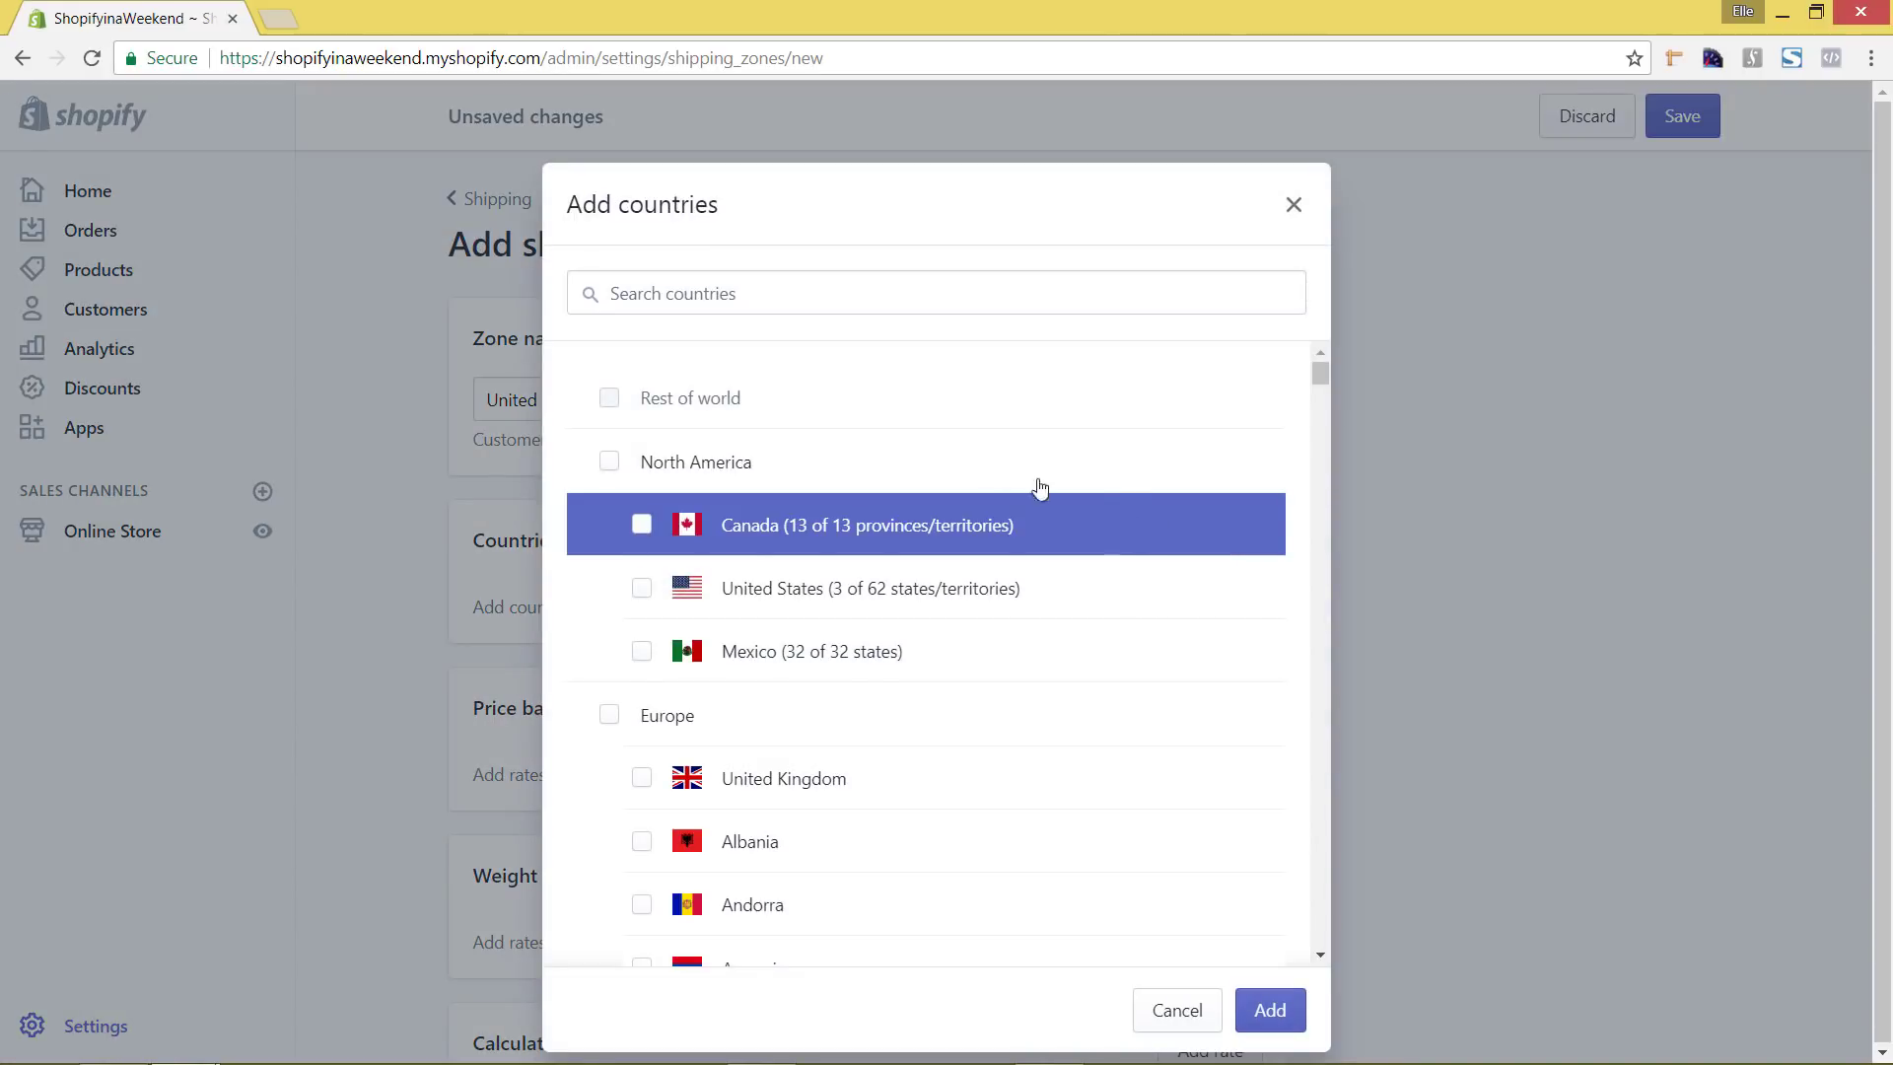
pyautogui.click(740, 281)
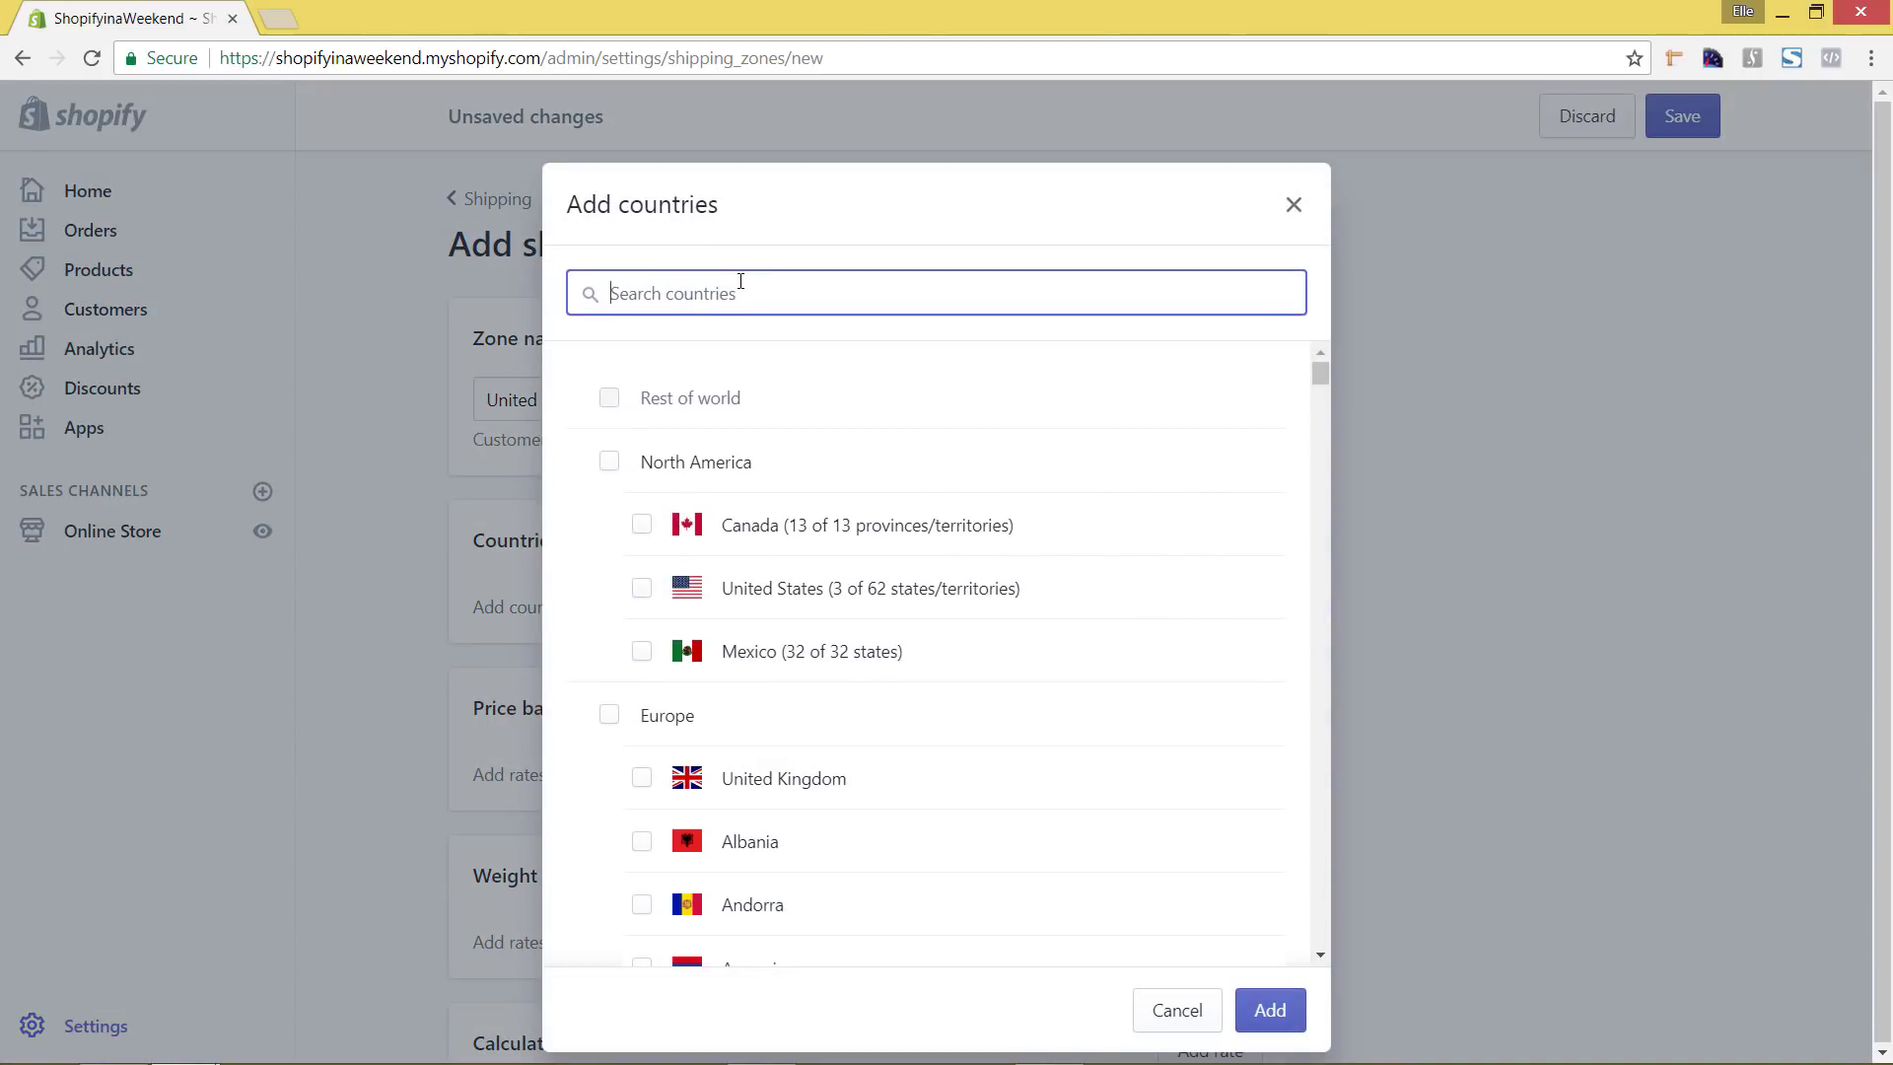
pyautogui.write('unit')
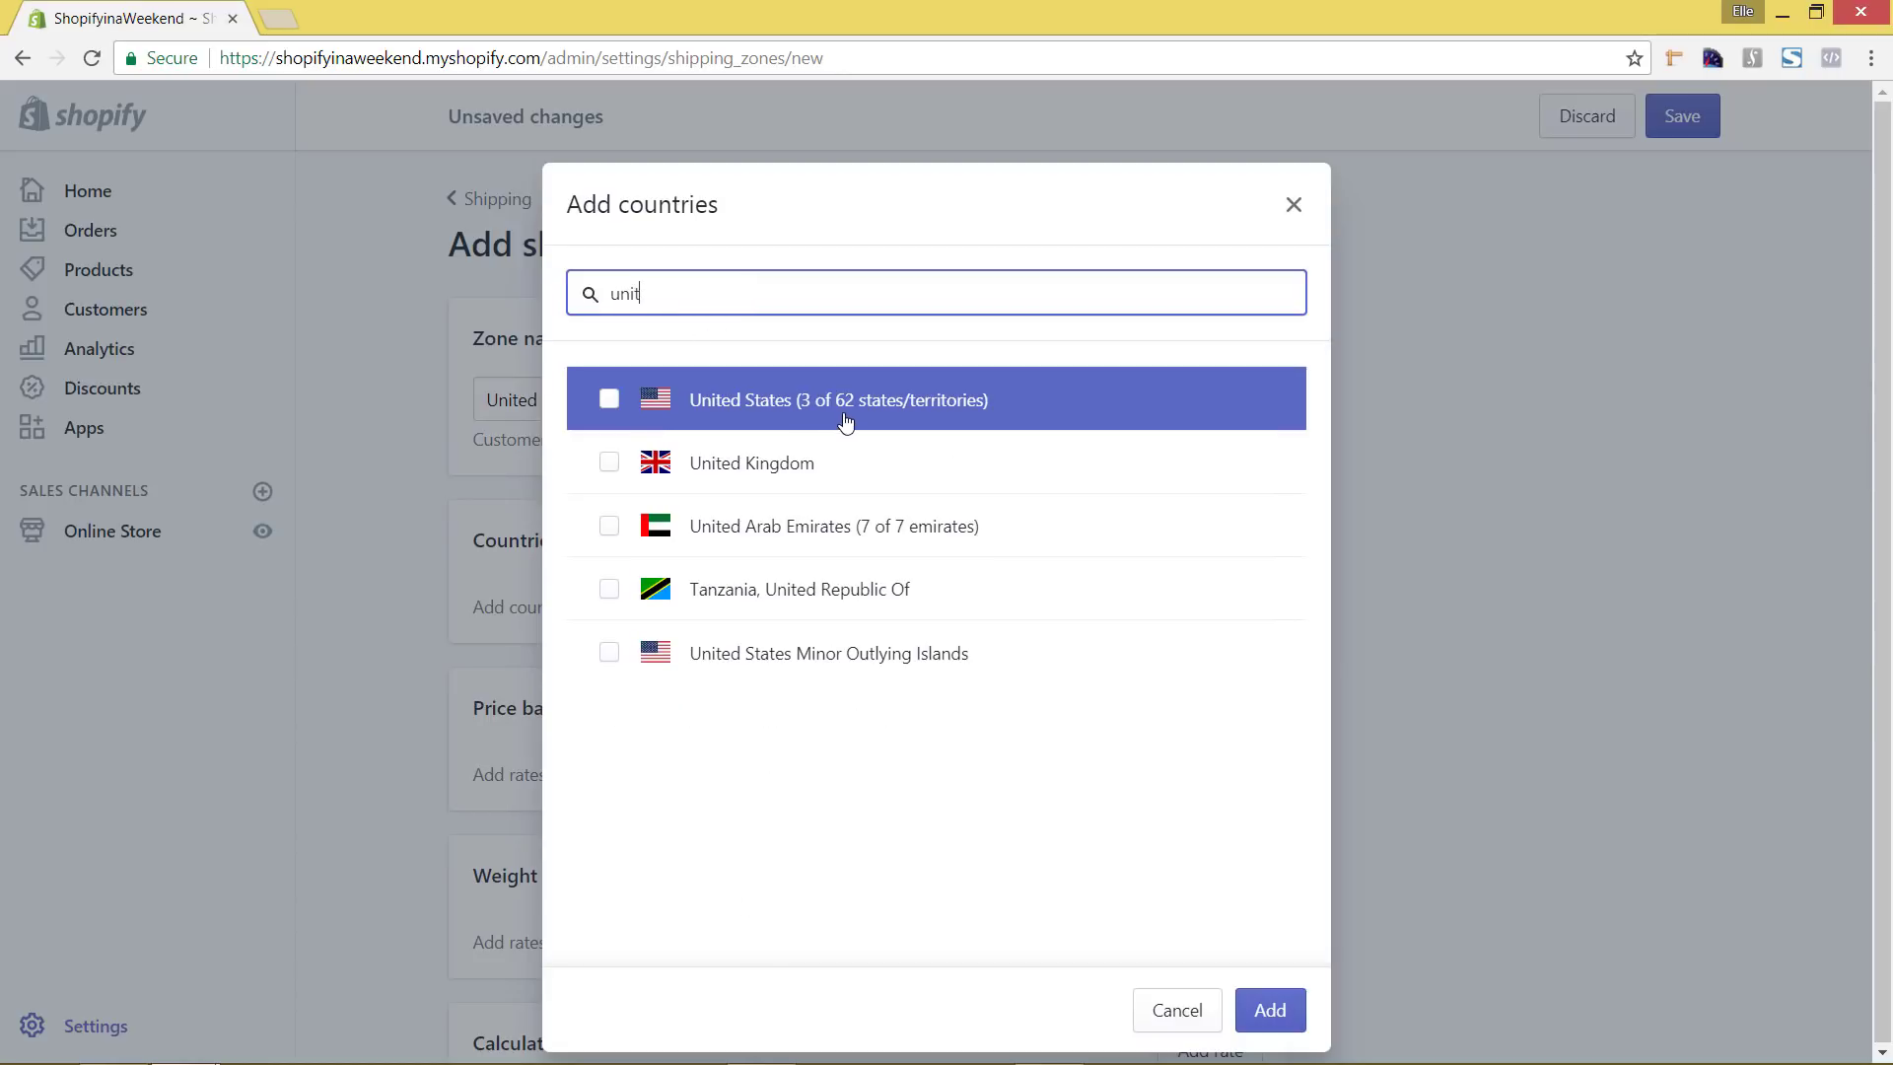
pyautogui.click(943, 417)
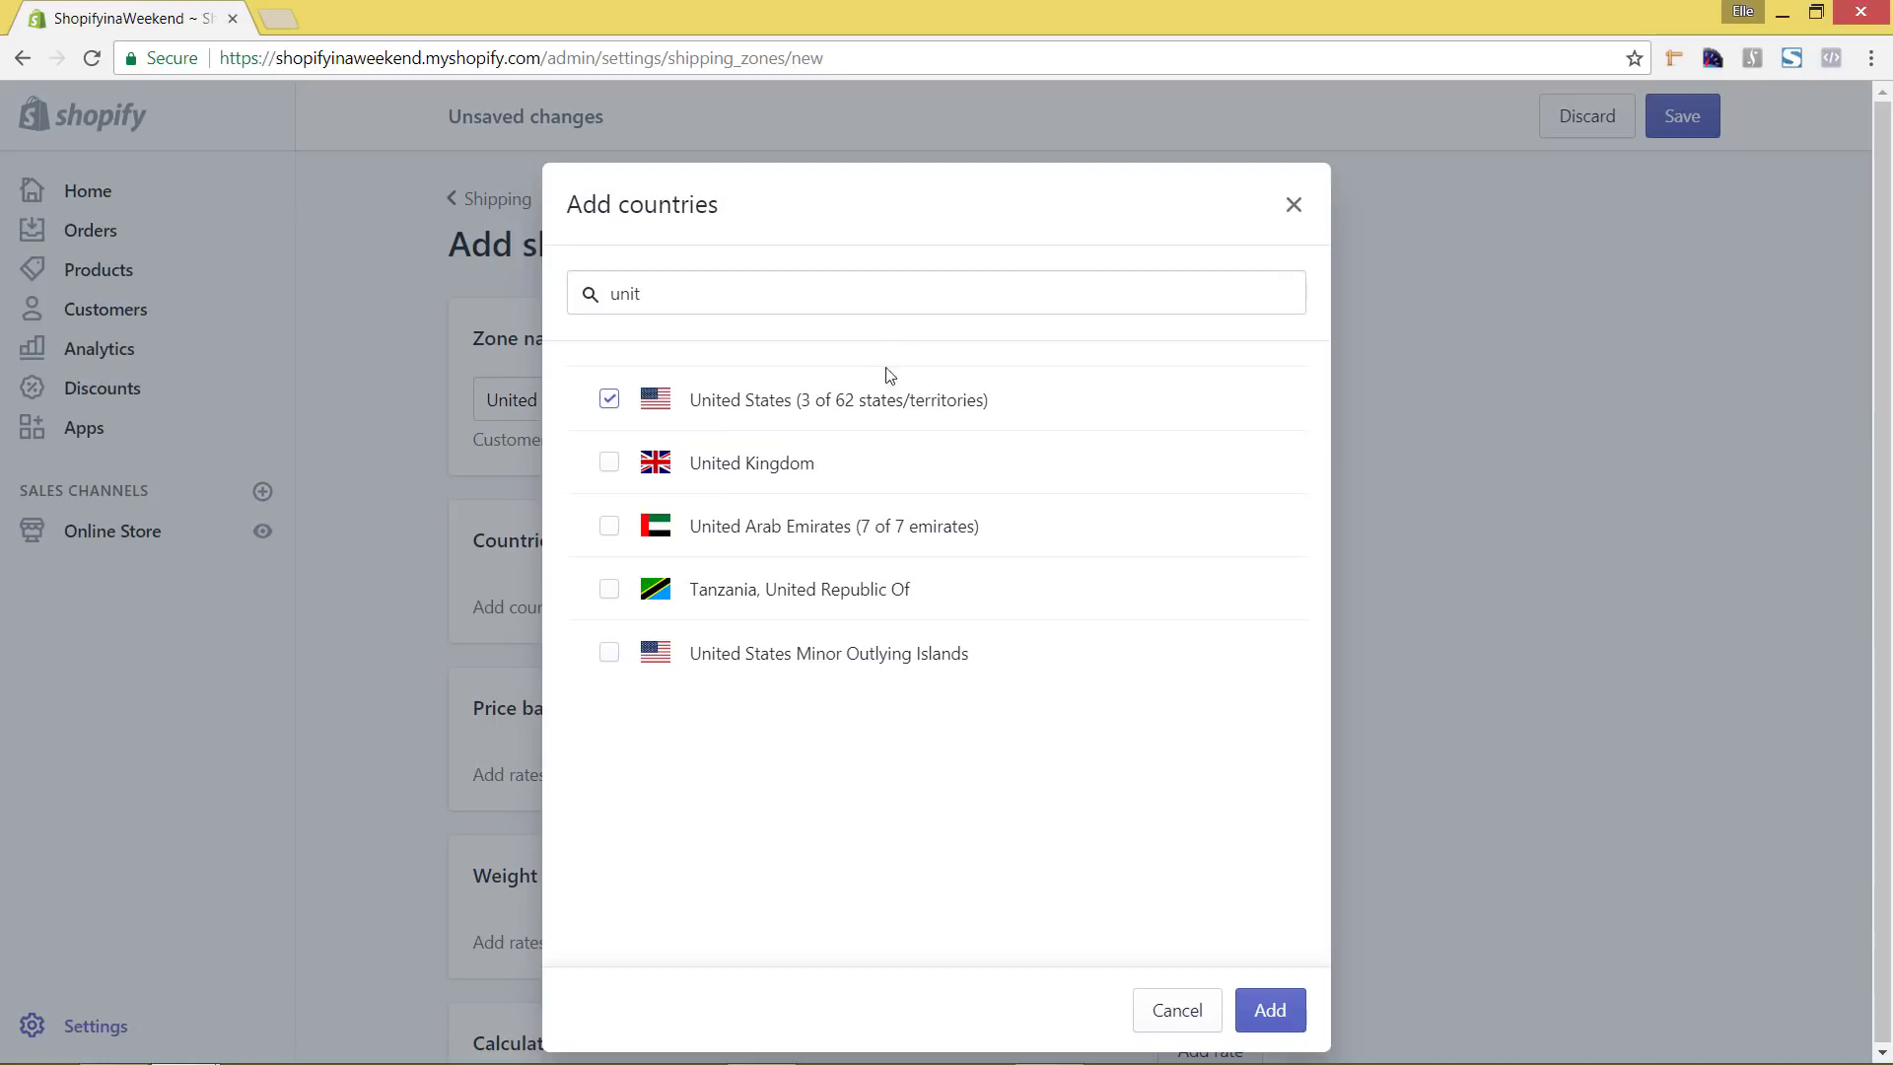
pyautogui.click(1272, 1016)
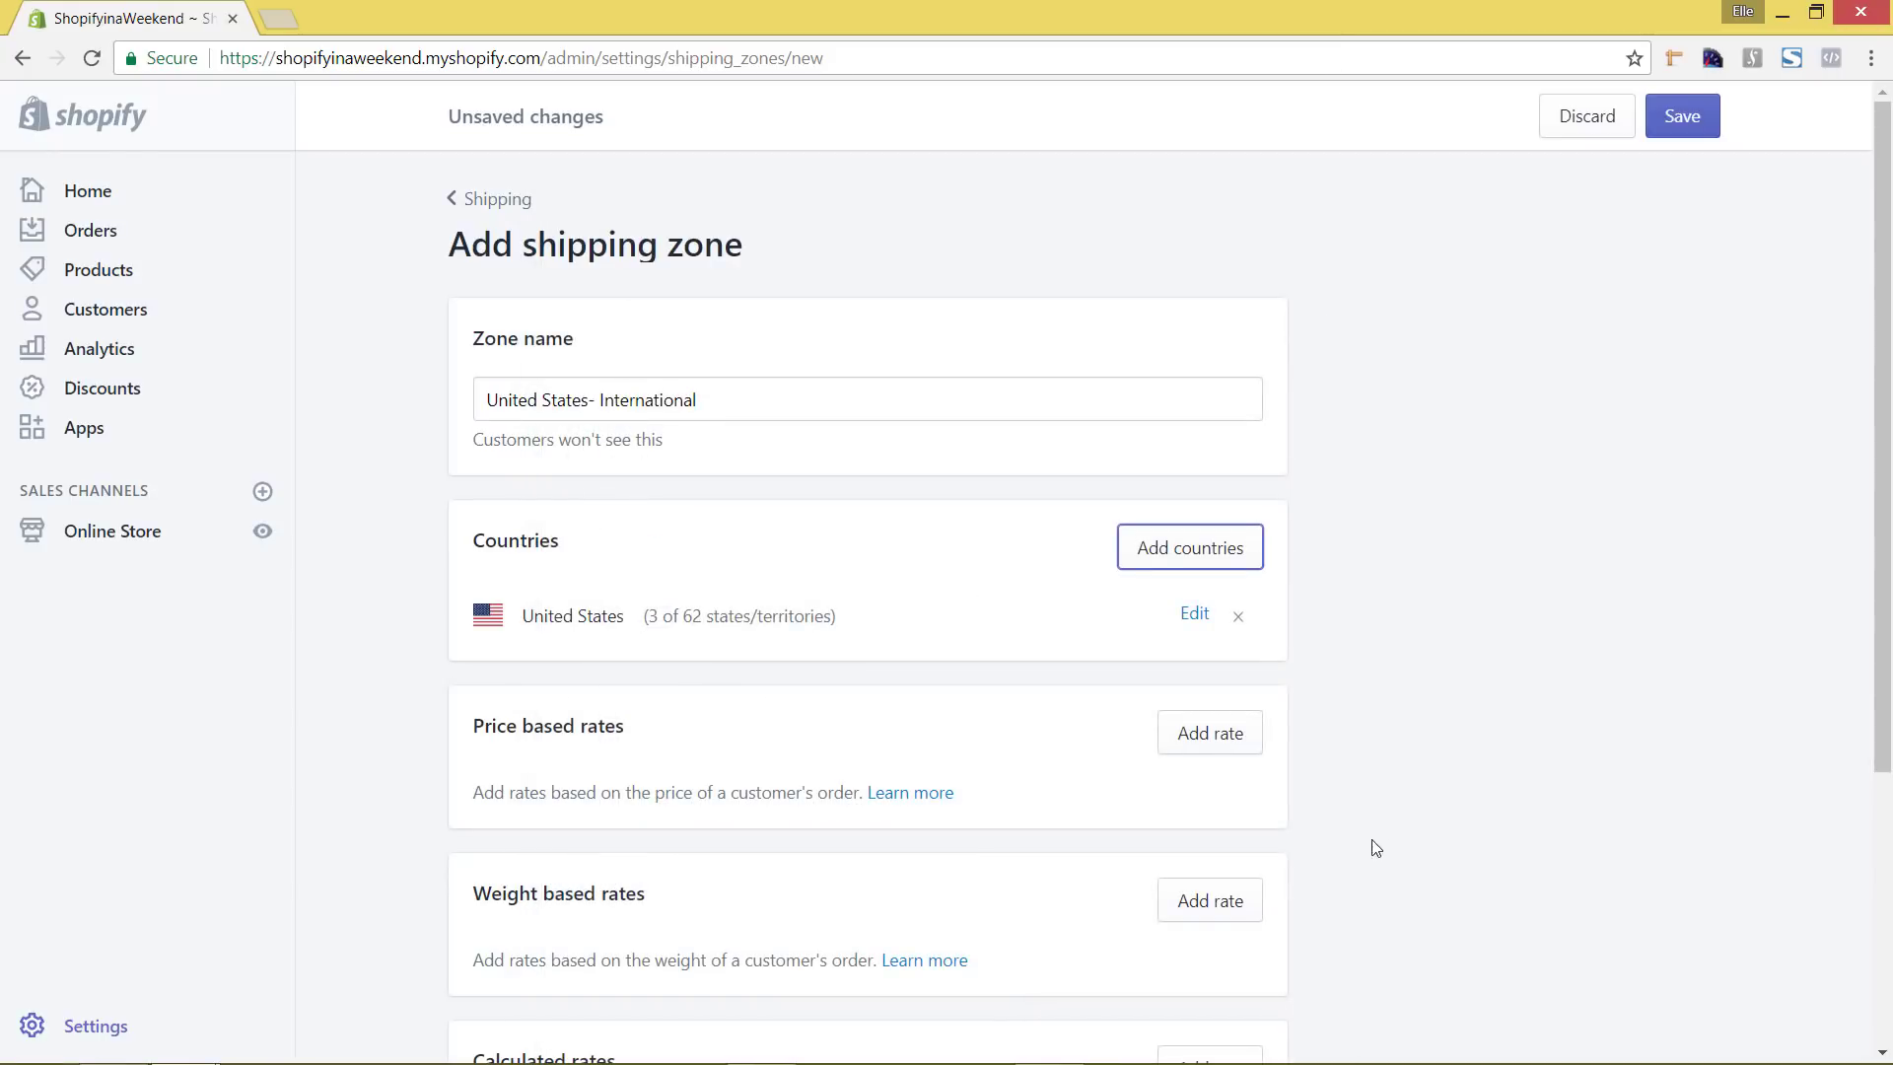
pyautogui.scroll(-3, 1085, 511)
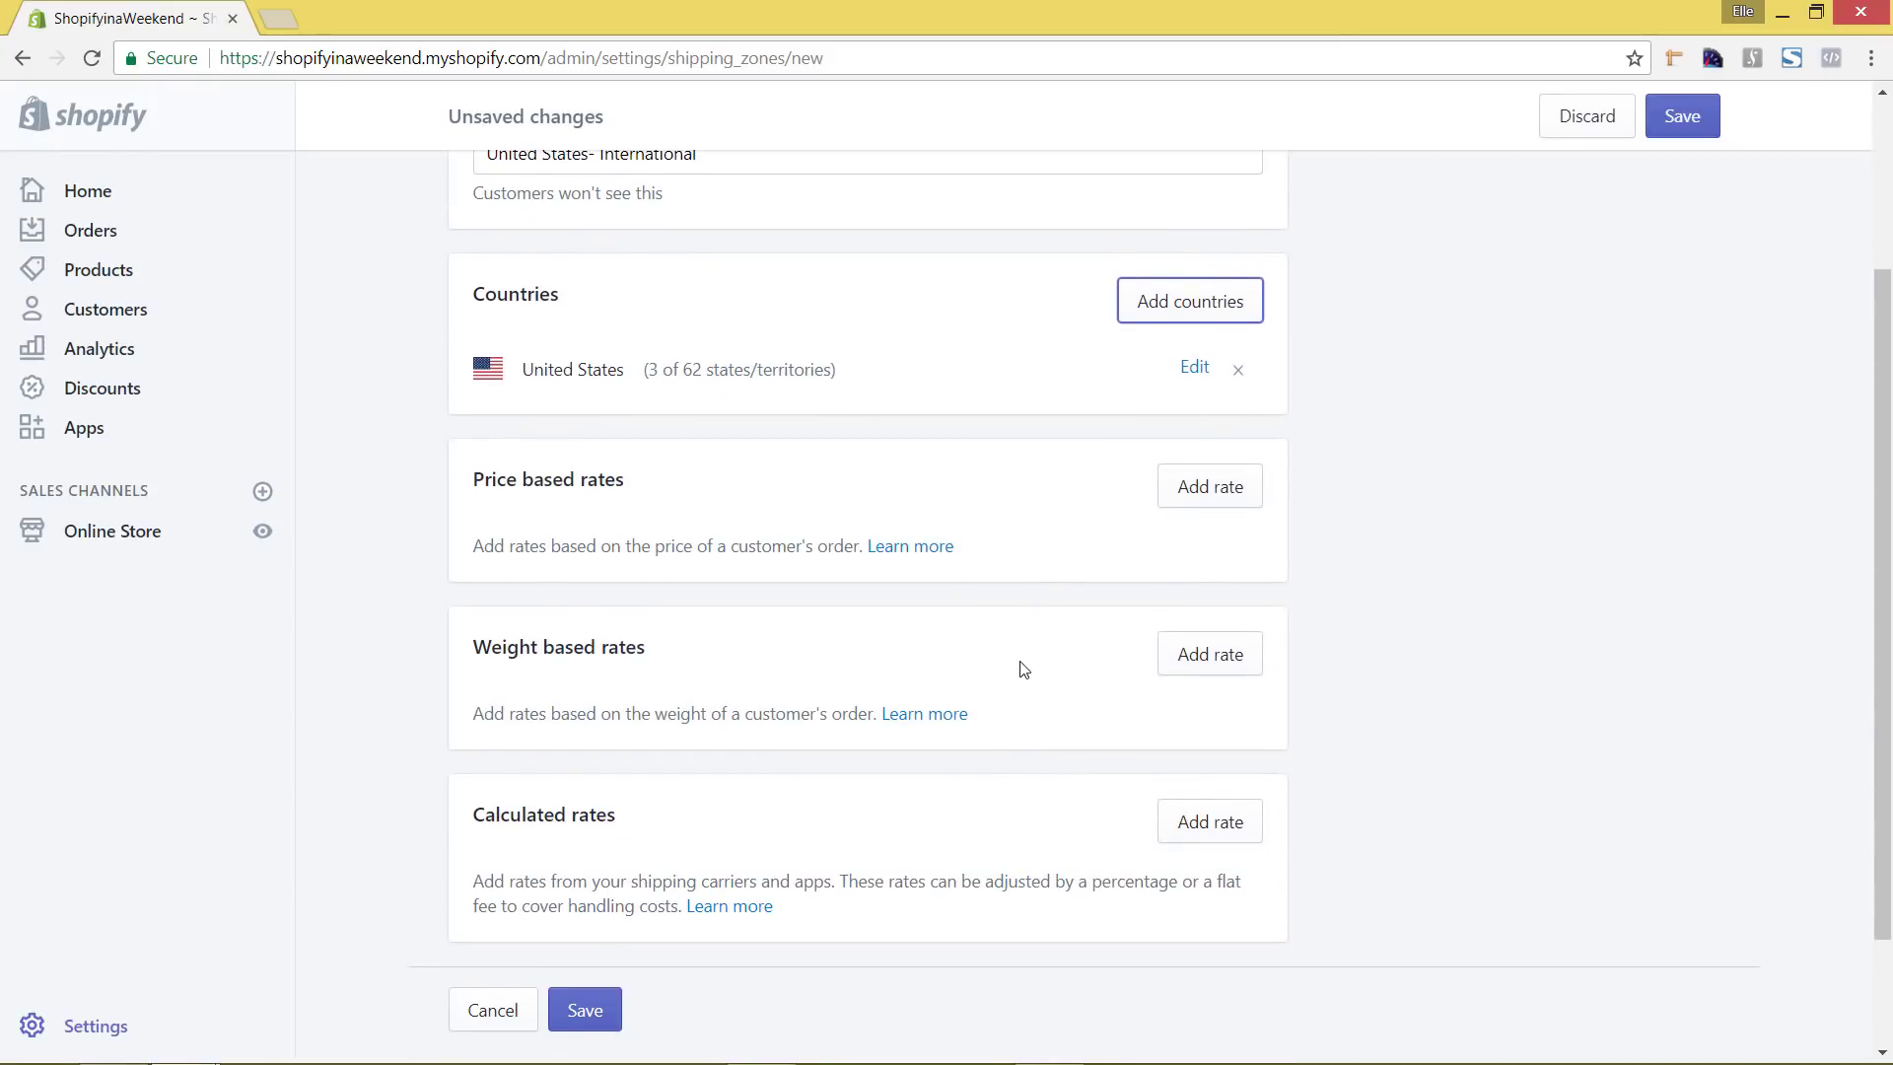
pyautogui.click(1701, 126)
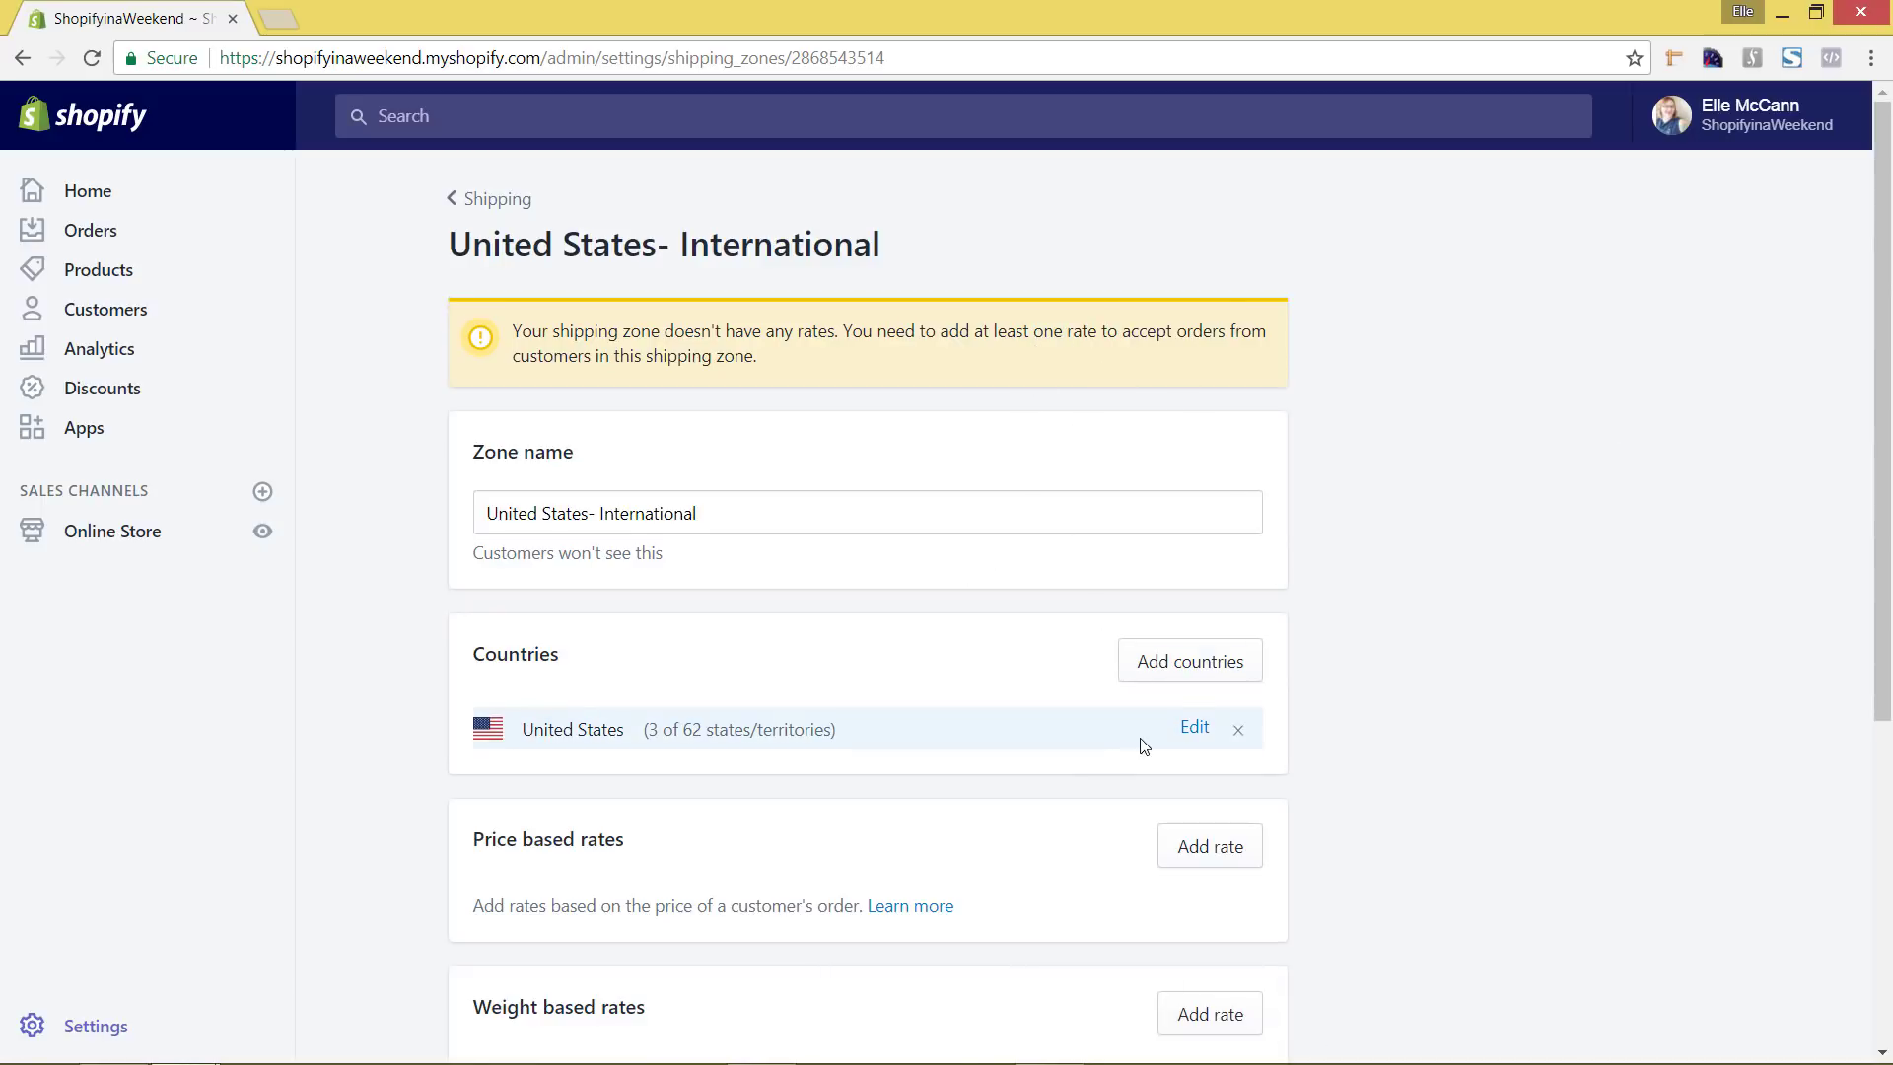
# Step: Add a Standard Shipping price-based rate charging $10.00 to this zone
pyautogui.scroll(-1, 1164, 744)
pyautogui.click(1209, 735)
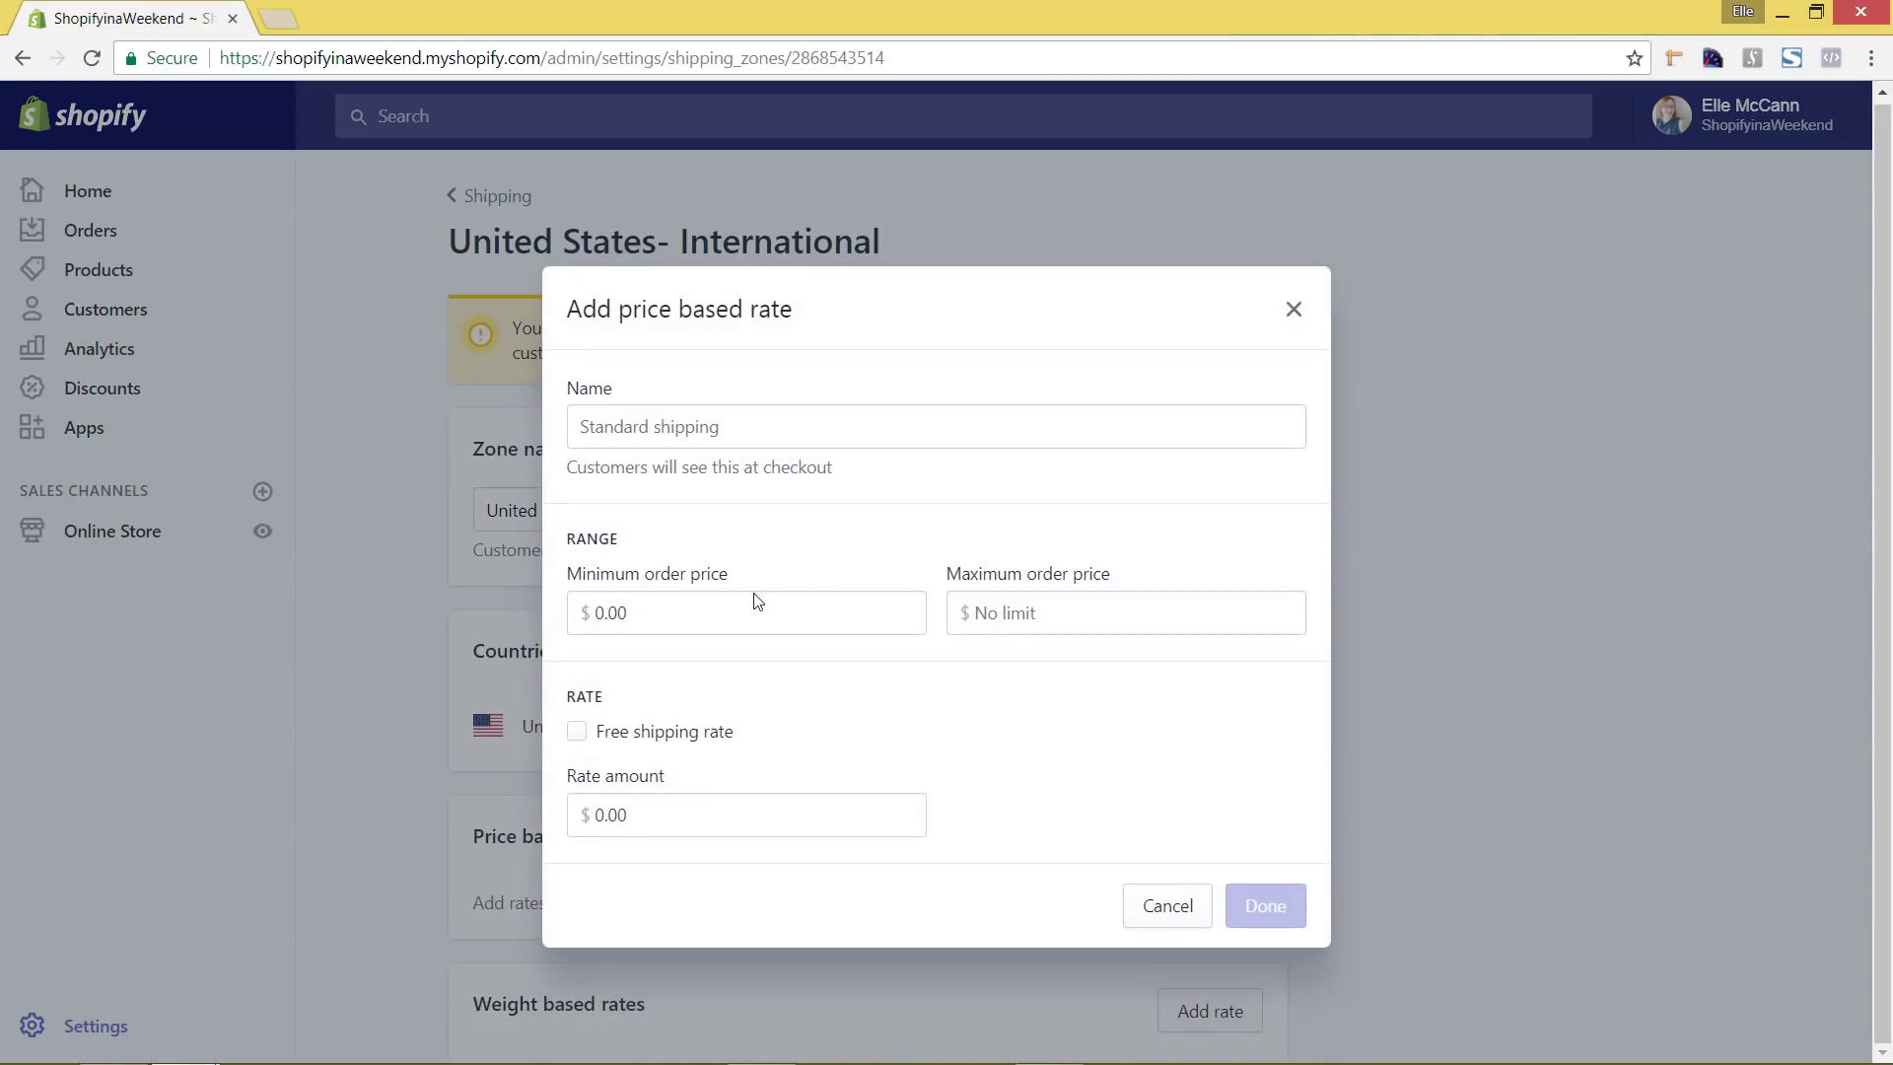
pyautogui.click(742, 428)
pyautogui.write('S')
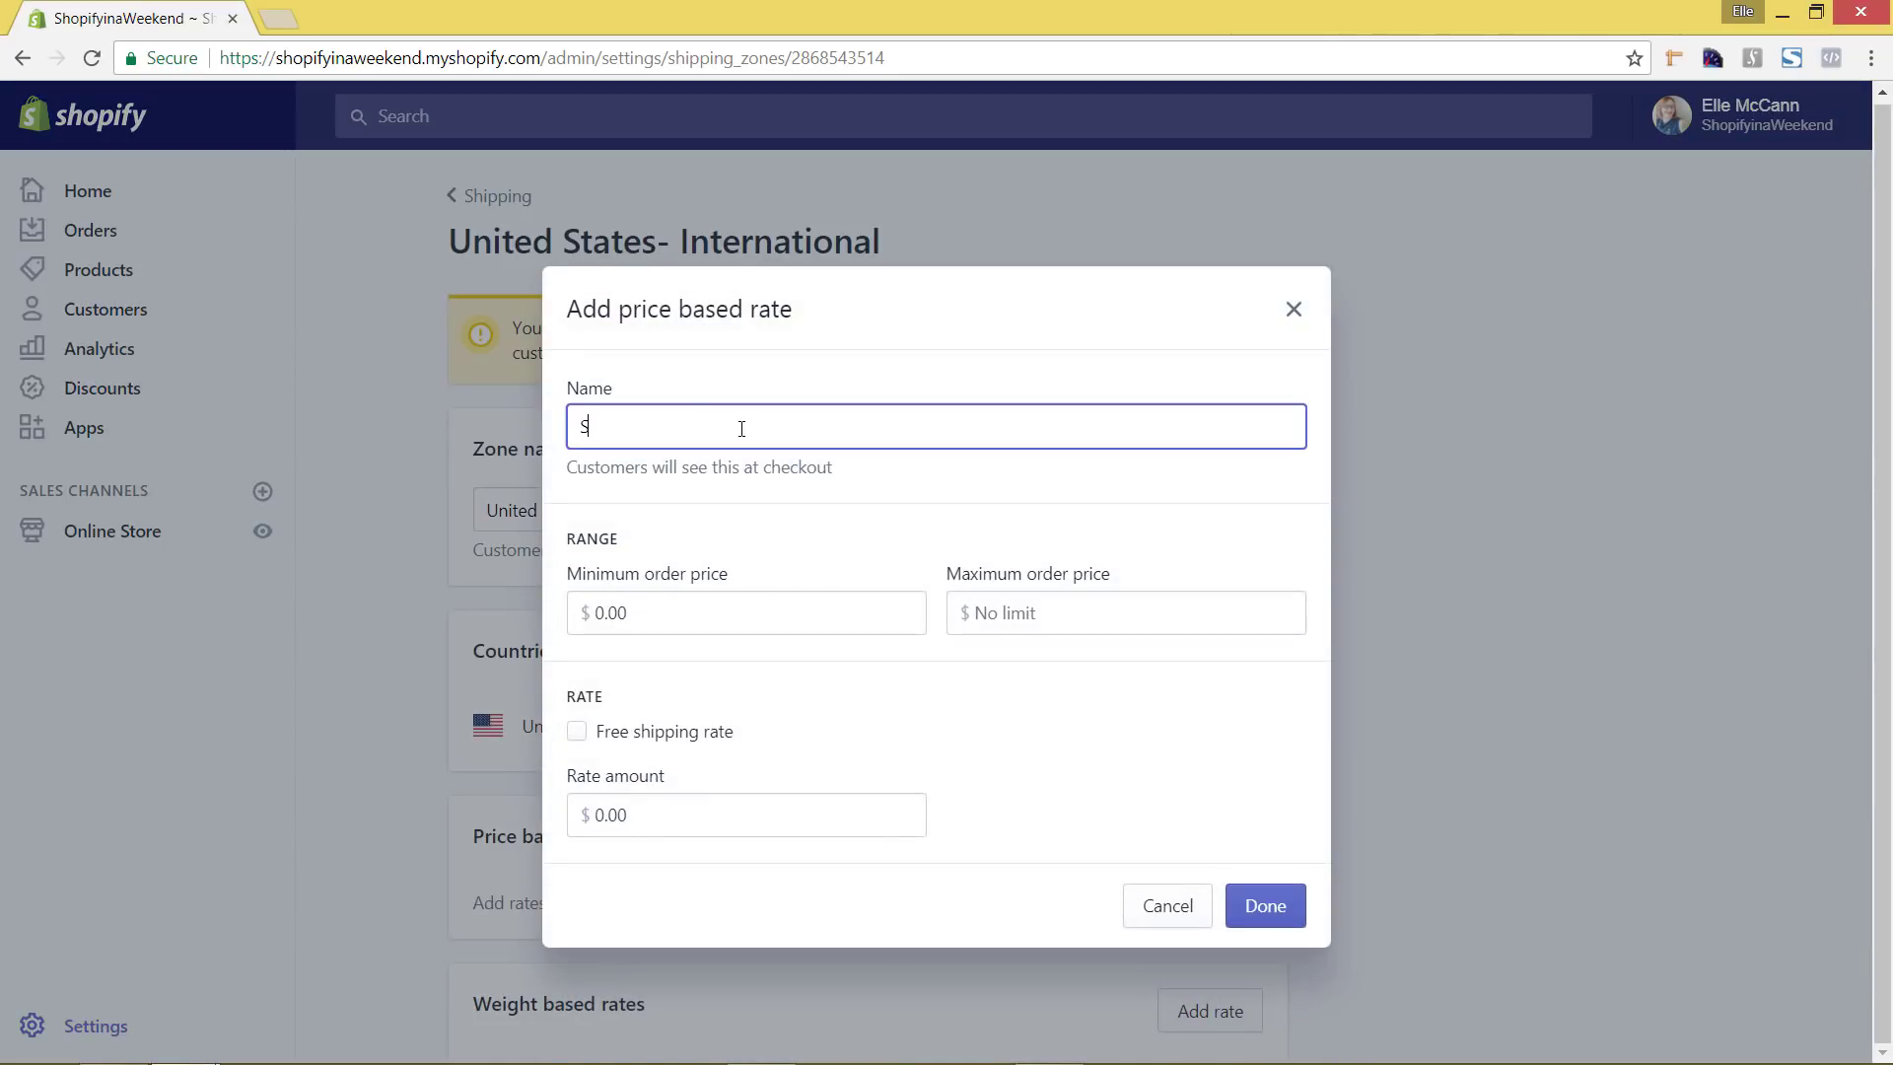
pyautogui.write('tandard Shipping')
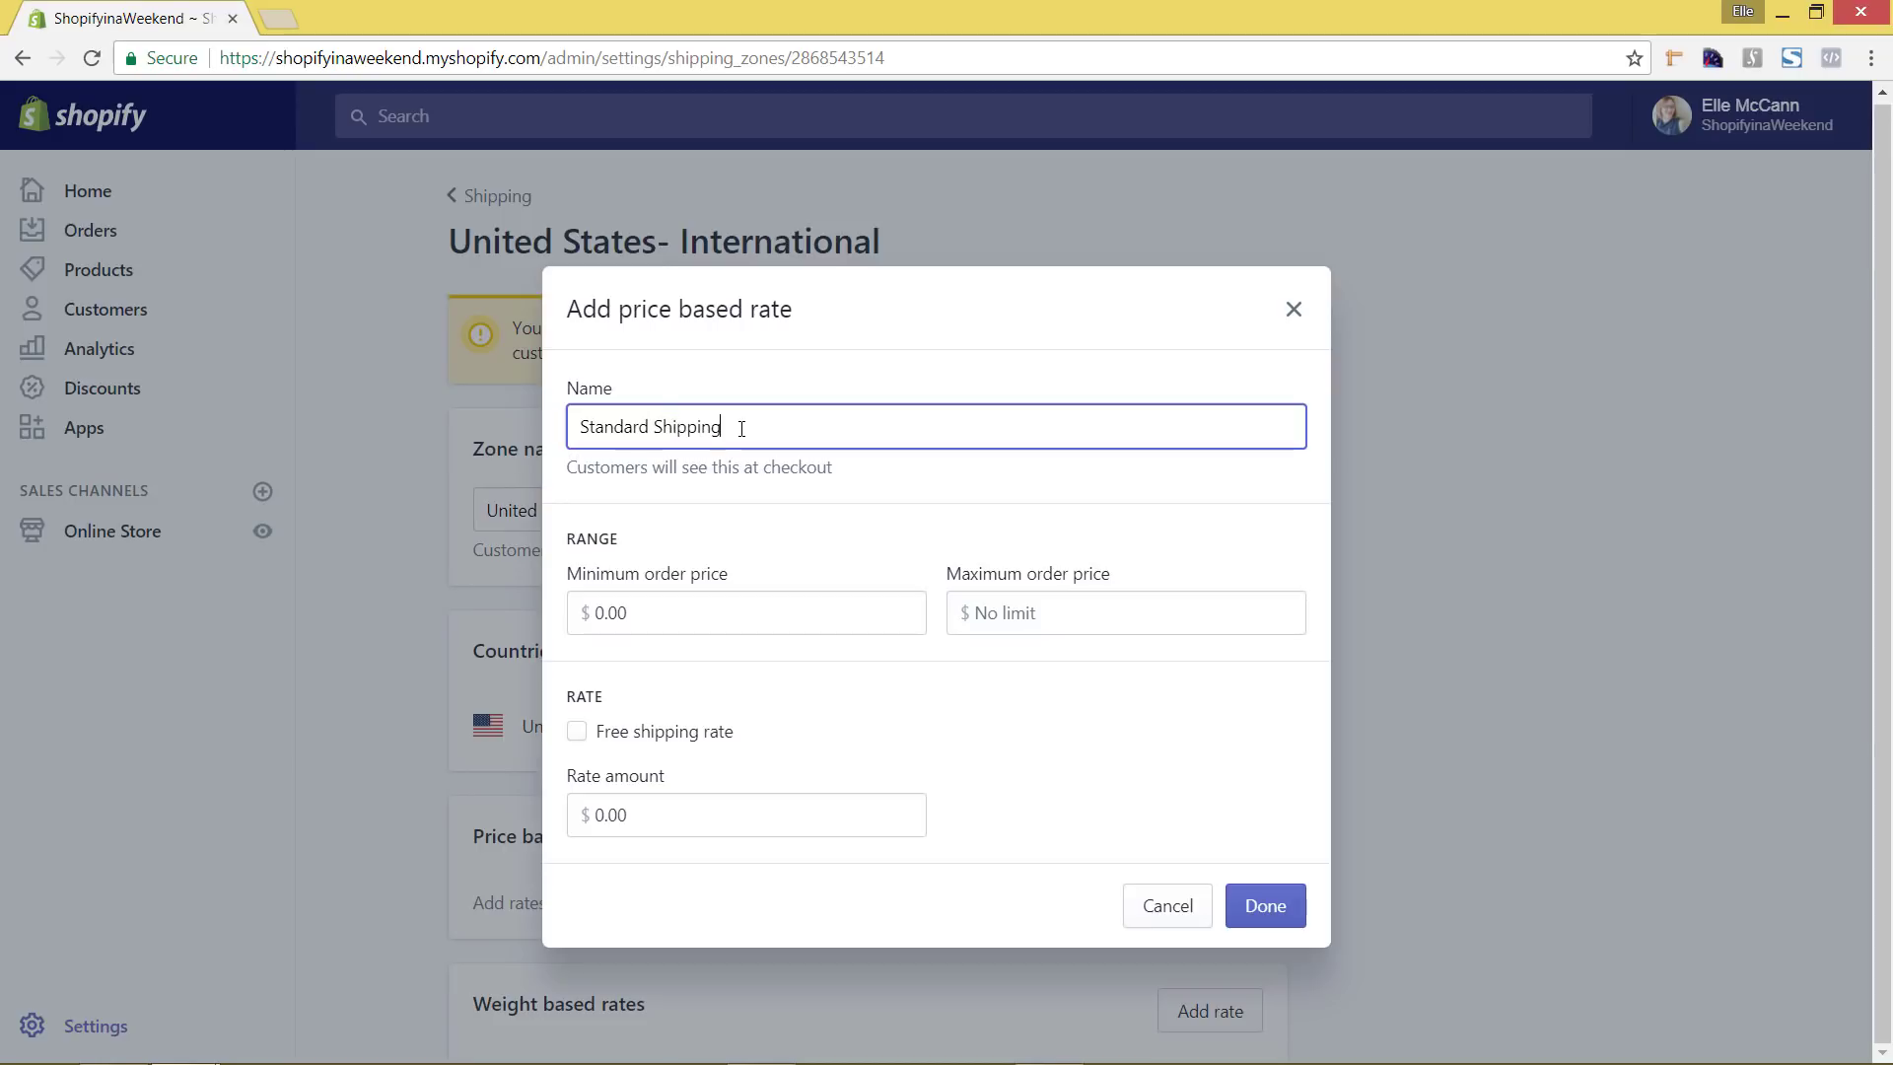
pyautogui.click(1035, 613)
pyautogui.write('50')
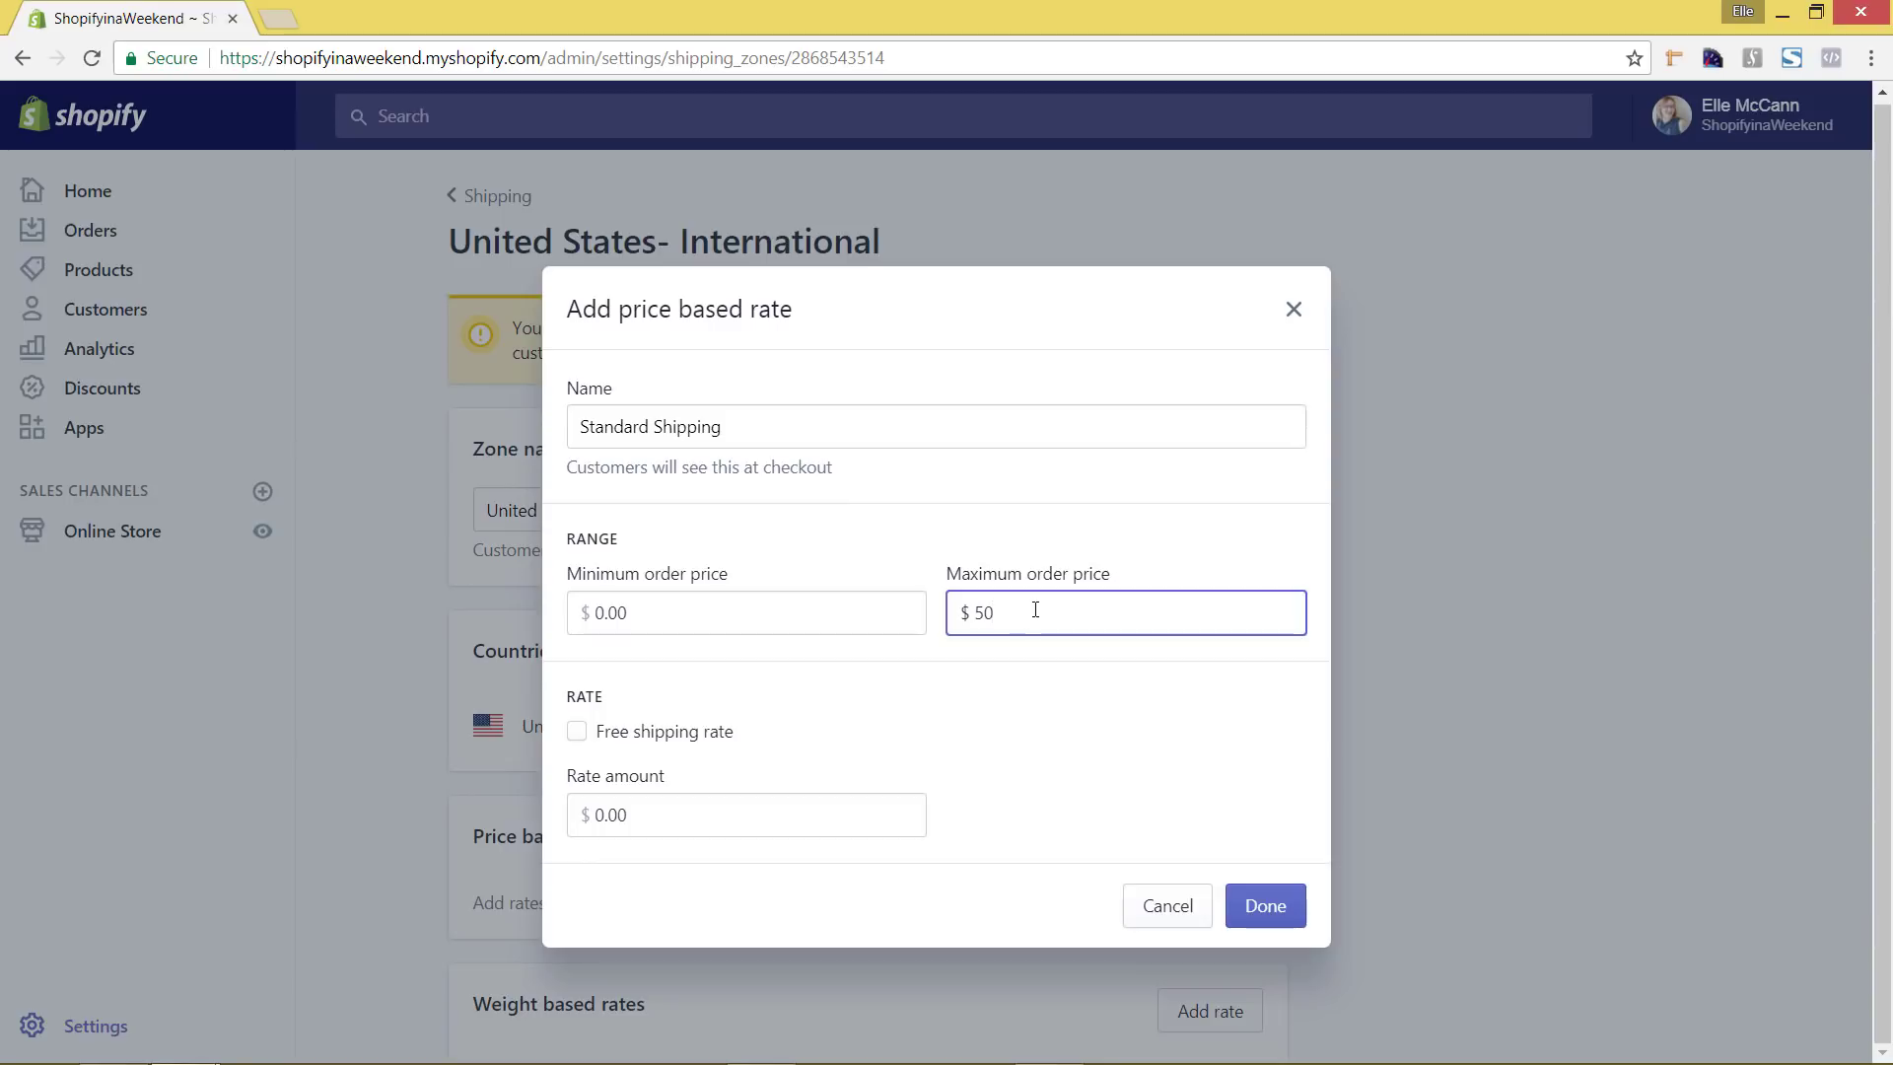
pyautogui.click(601, 816)
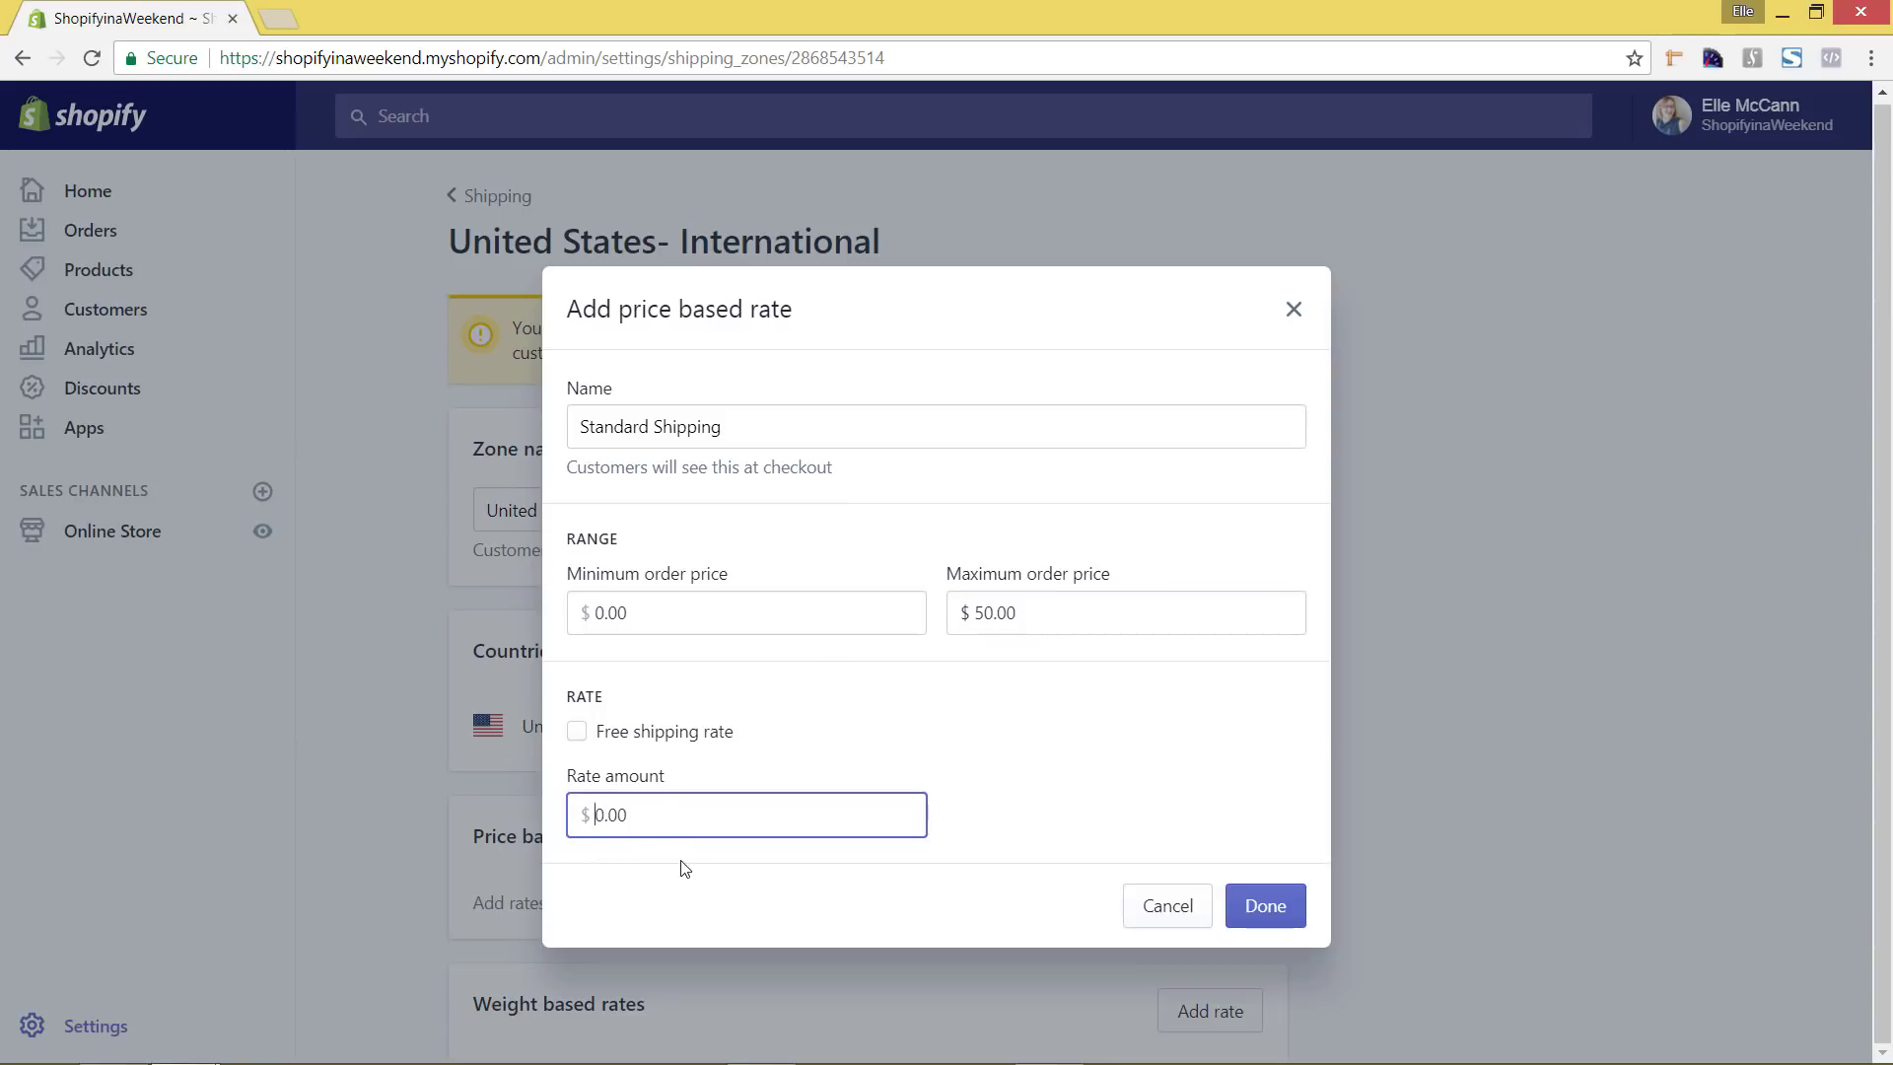
pyautogui.write('10.00')
# Step: Remove the 50.00 maximum so the rate applies from $0.00 up, then save the zone
pyautogui.click(1027, 610)
pyautogui.doubleClick(1027, 611)
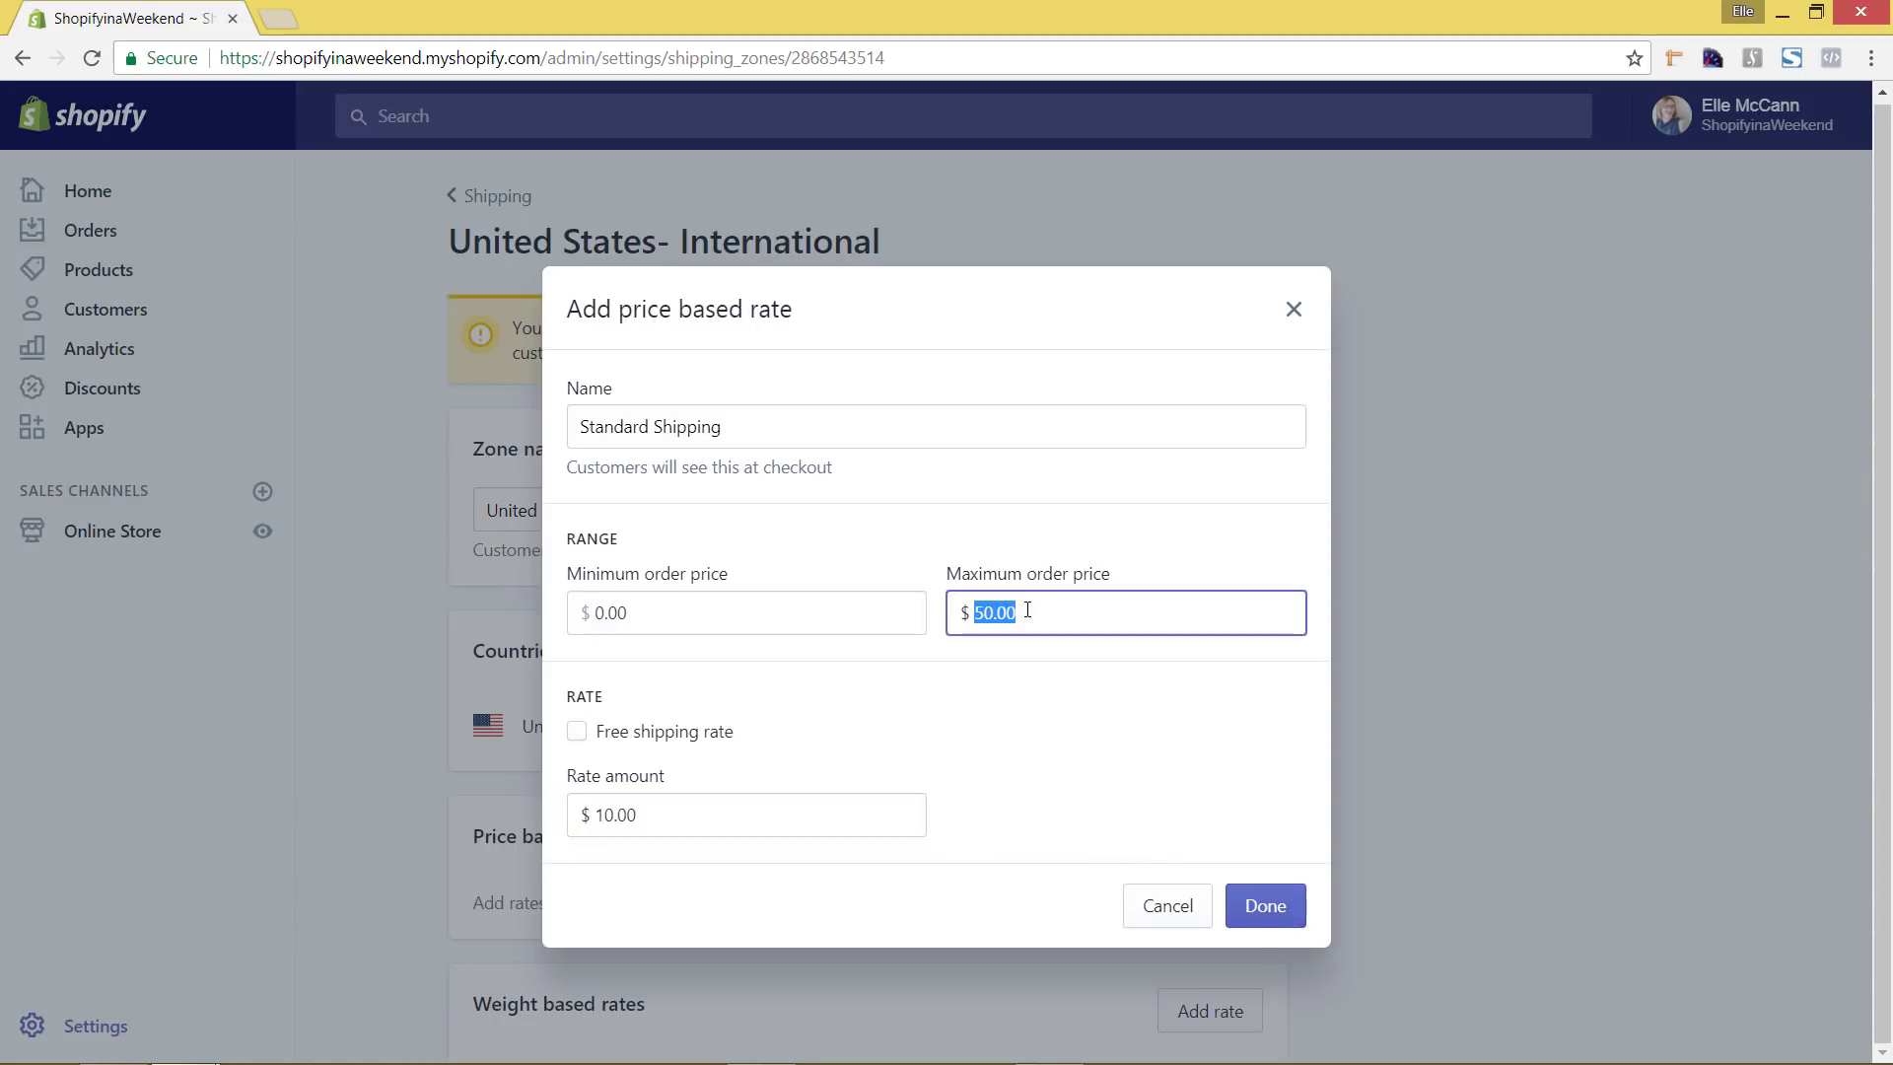
pyautogui.press('BackSpace')
pyautogui.click(1072, 713)
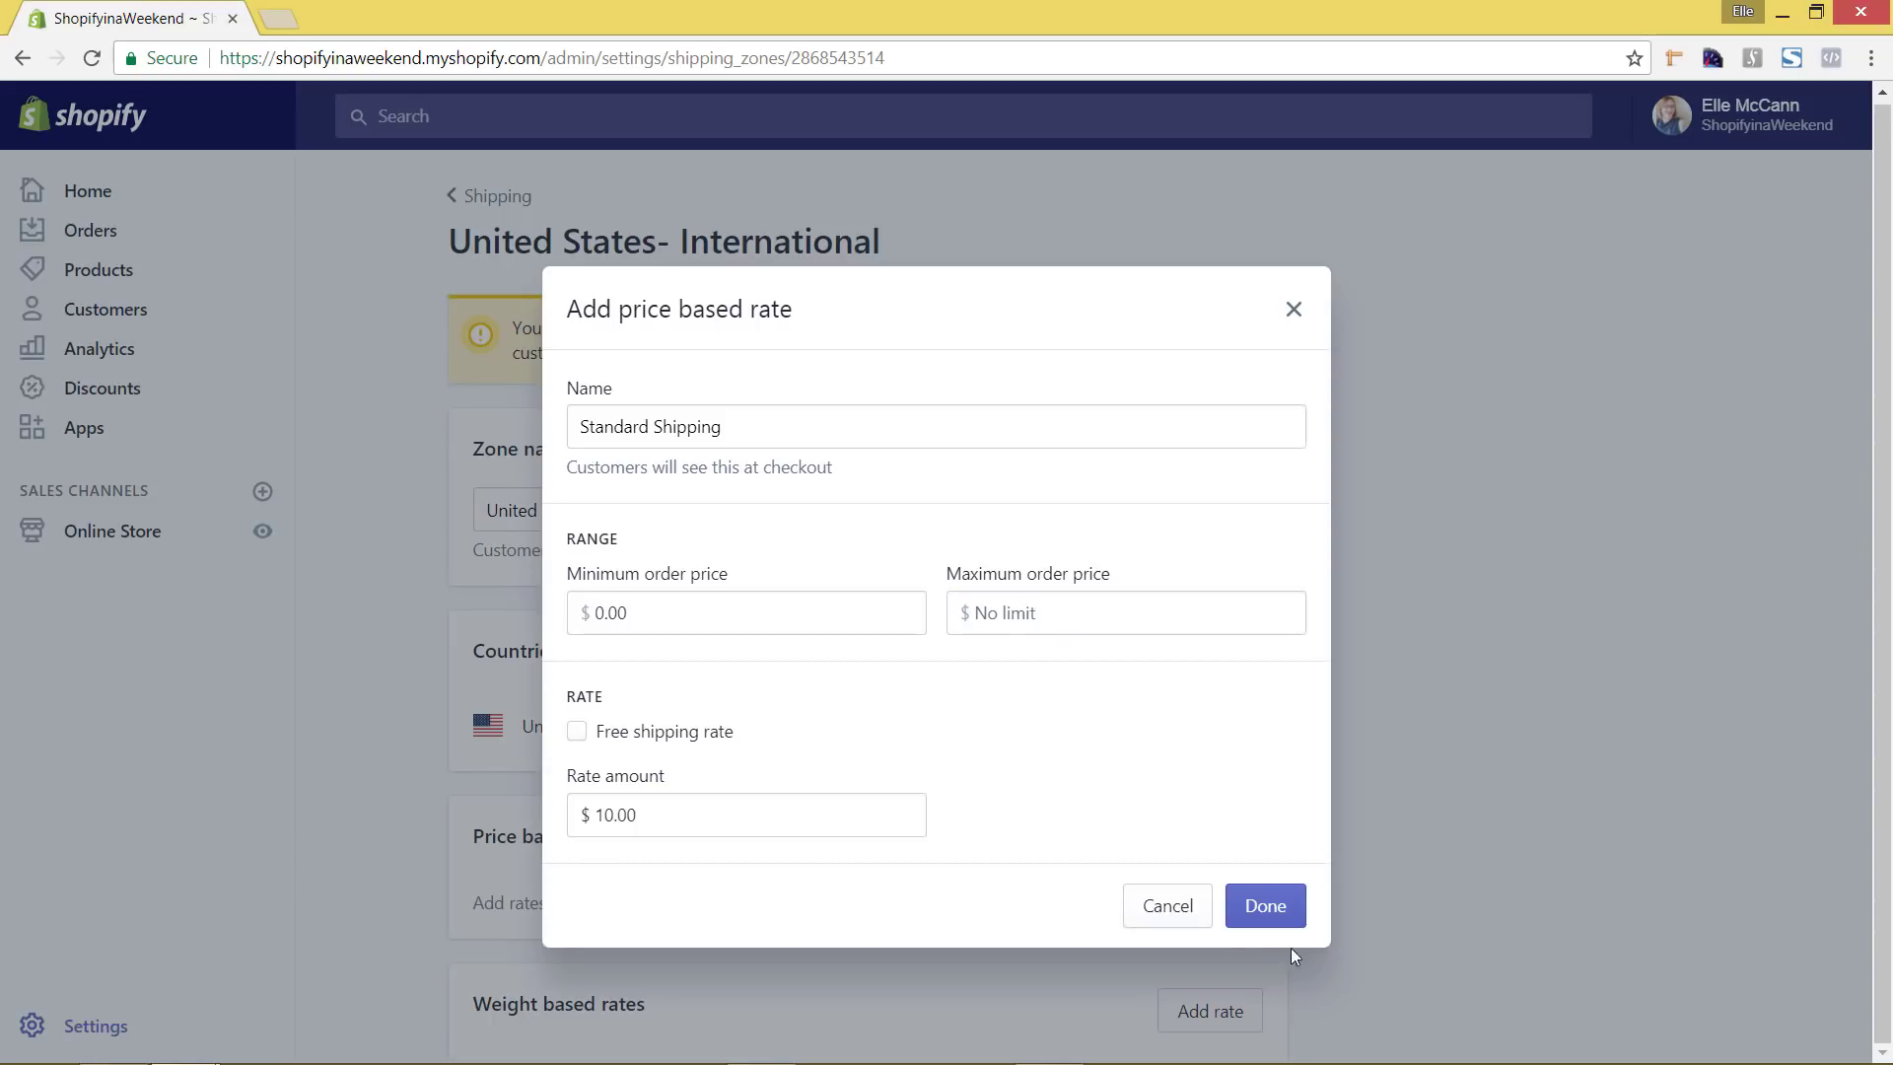
pyautogui.click(1267, 907)
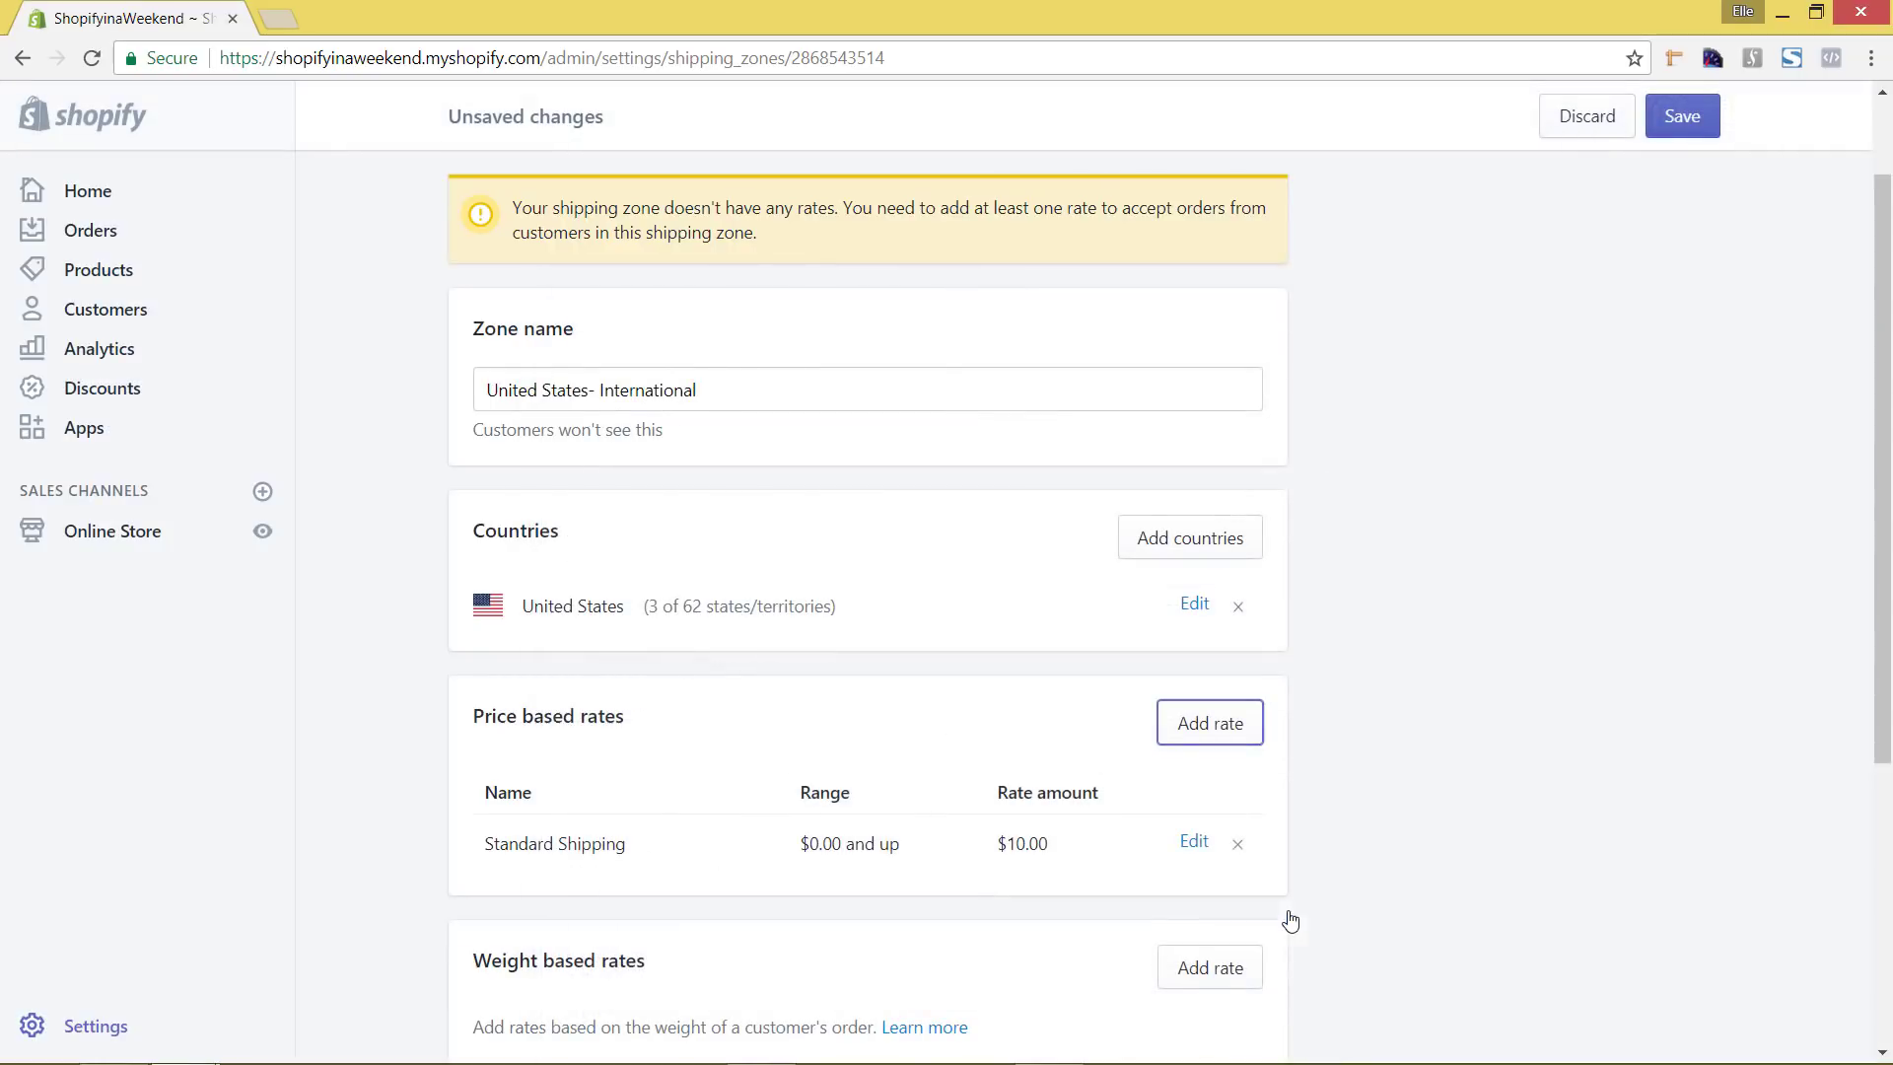
pyautogui.click(1685, 115)
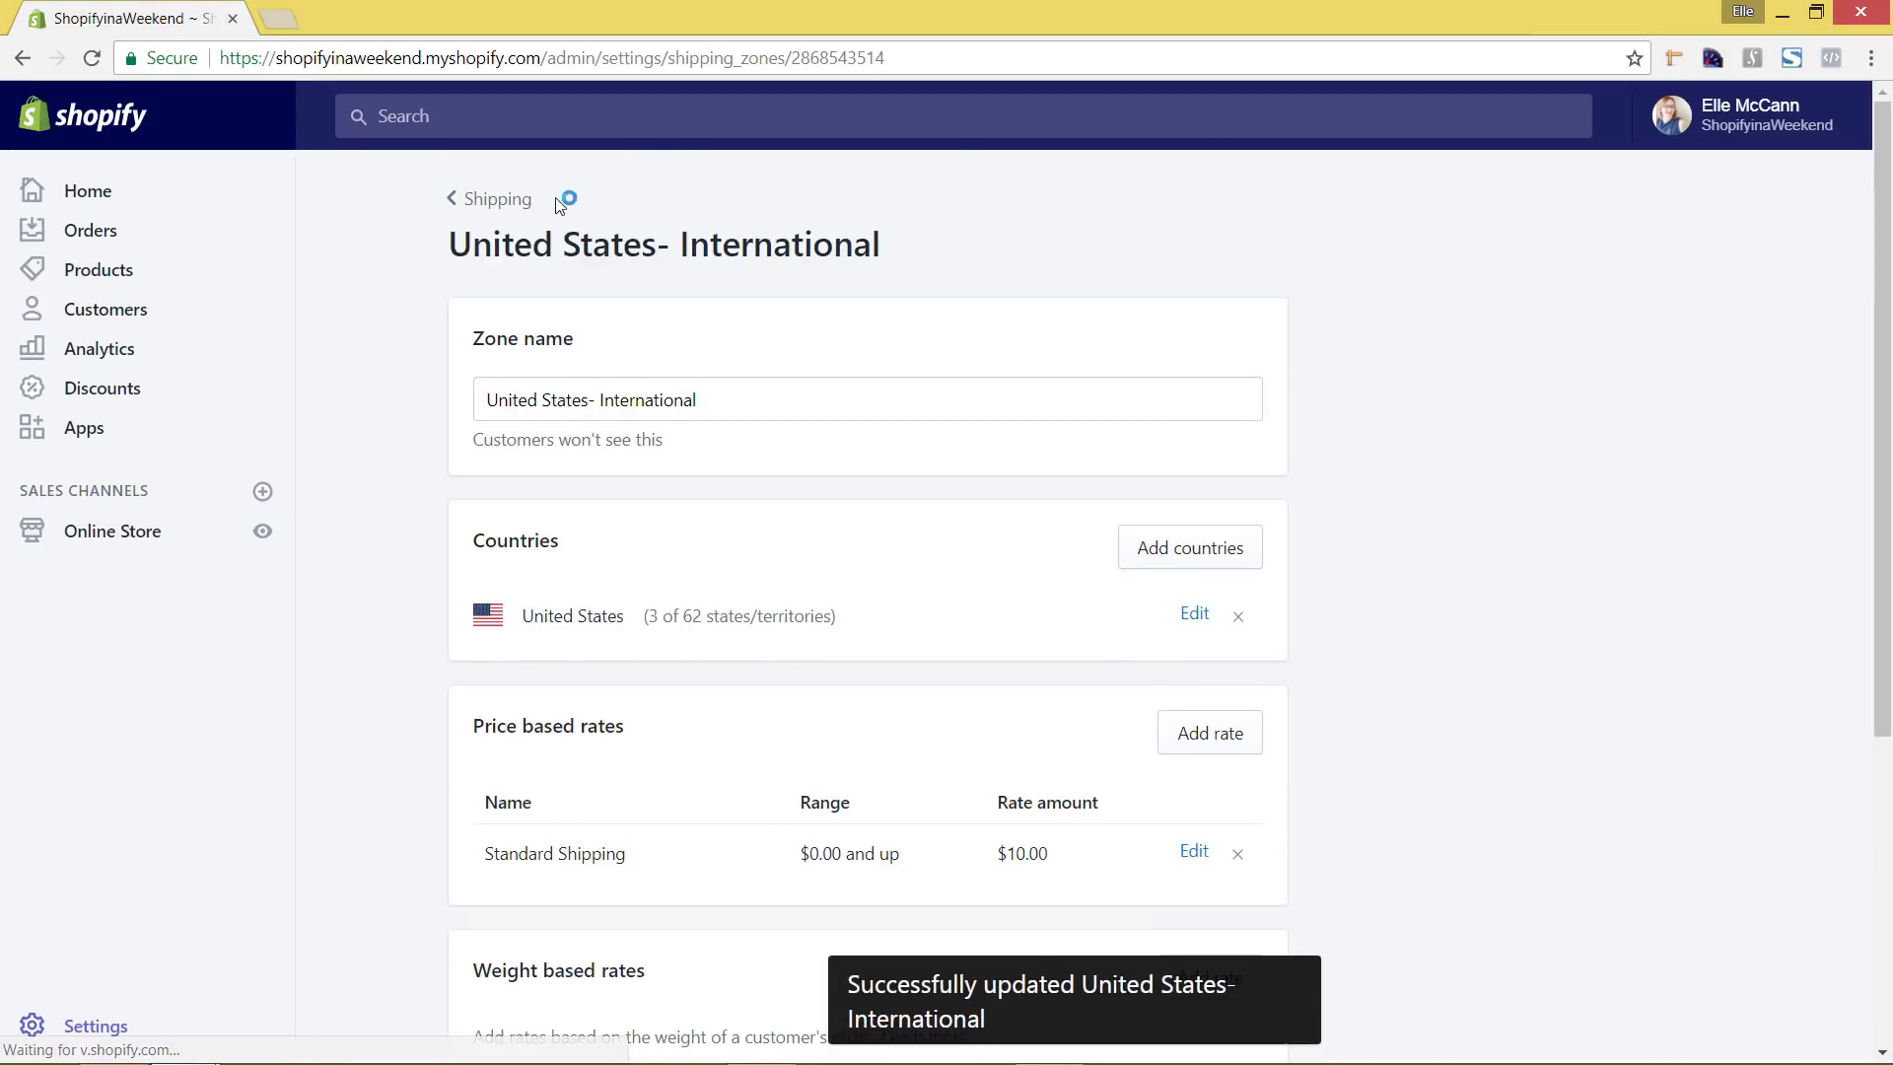
# Step: Return to Shipping settings, review the zones list, and start another new shipping zone
pyautogui.click(506, 201)
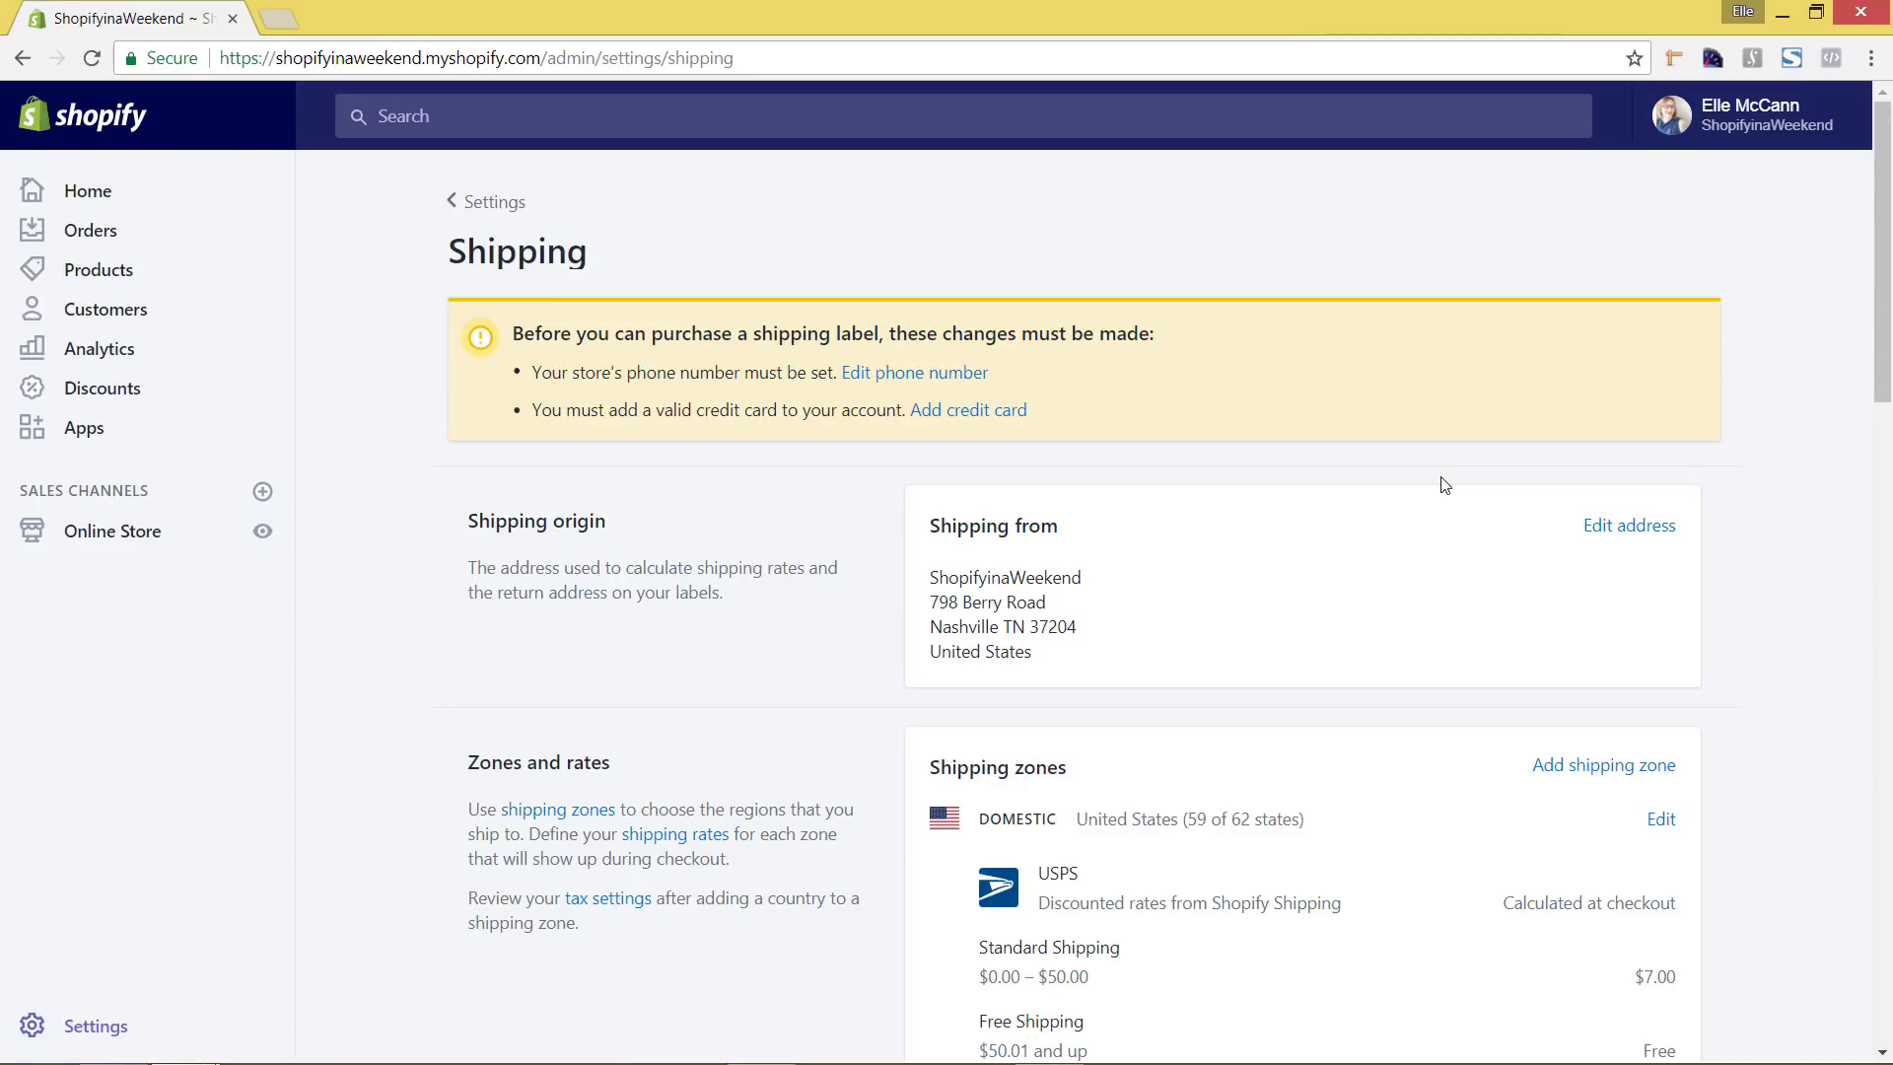
pyautogui.scroll(-6, 1445, 485)
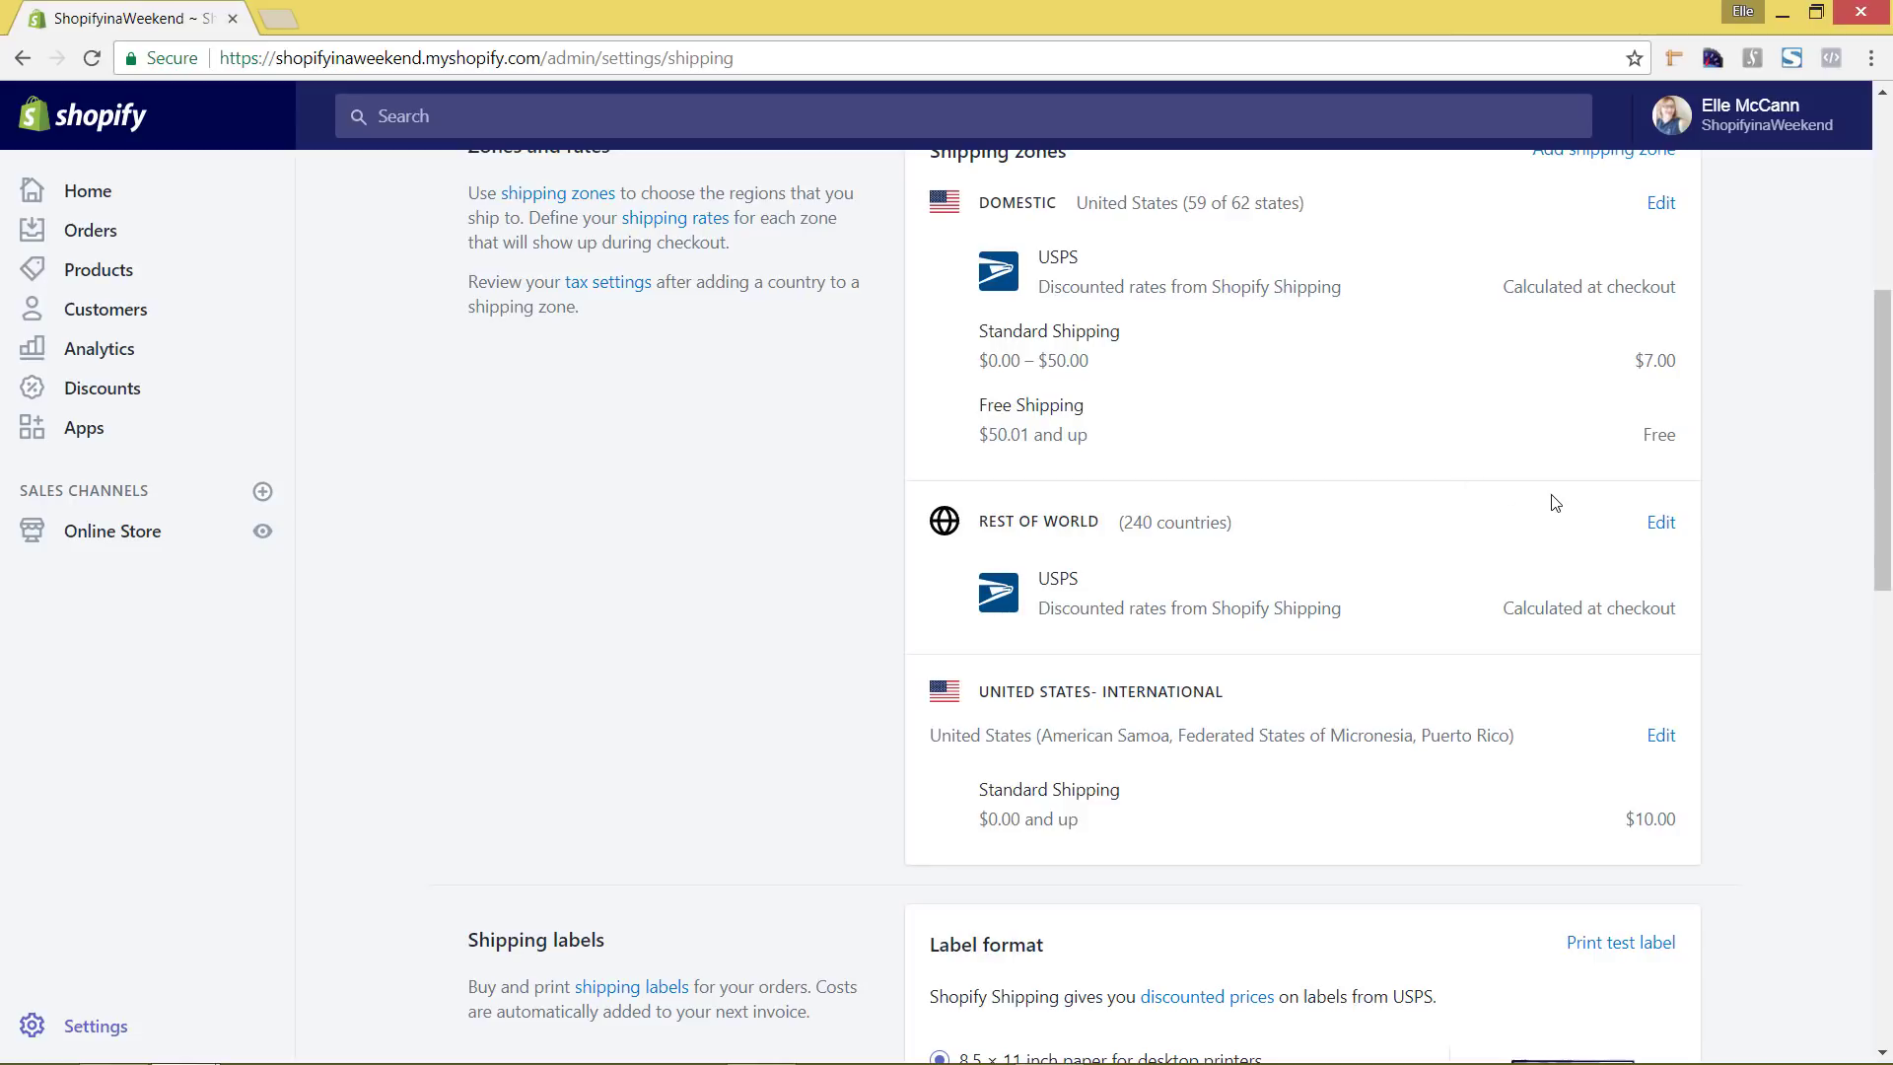
pyautogui.scroll(1, 1570, 503)
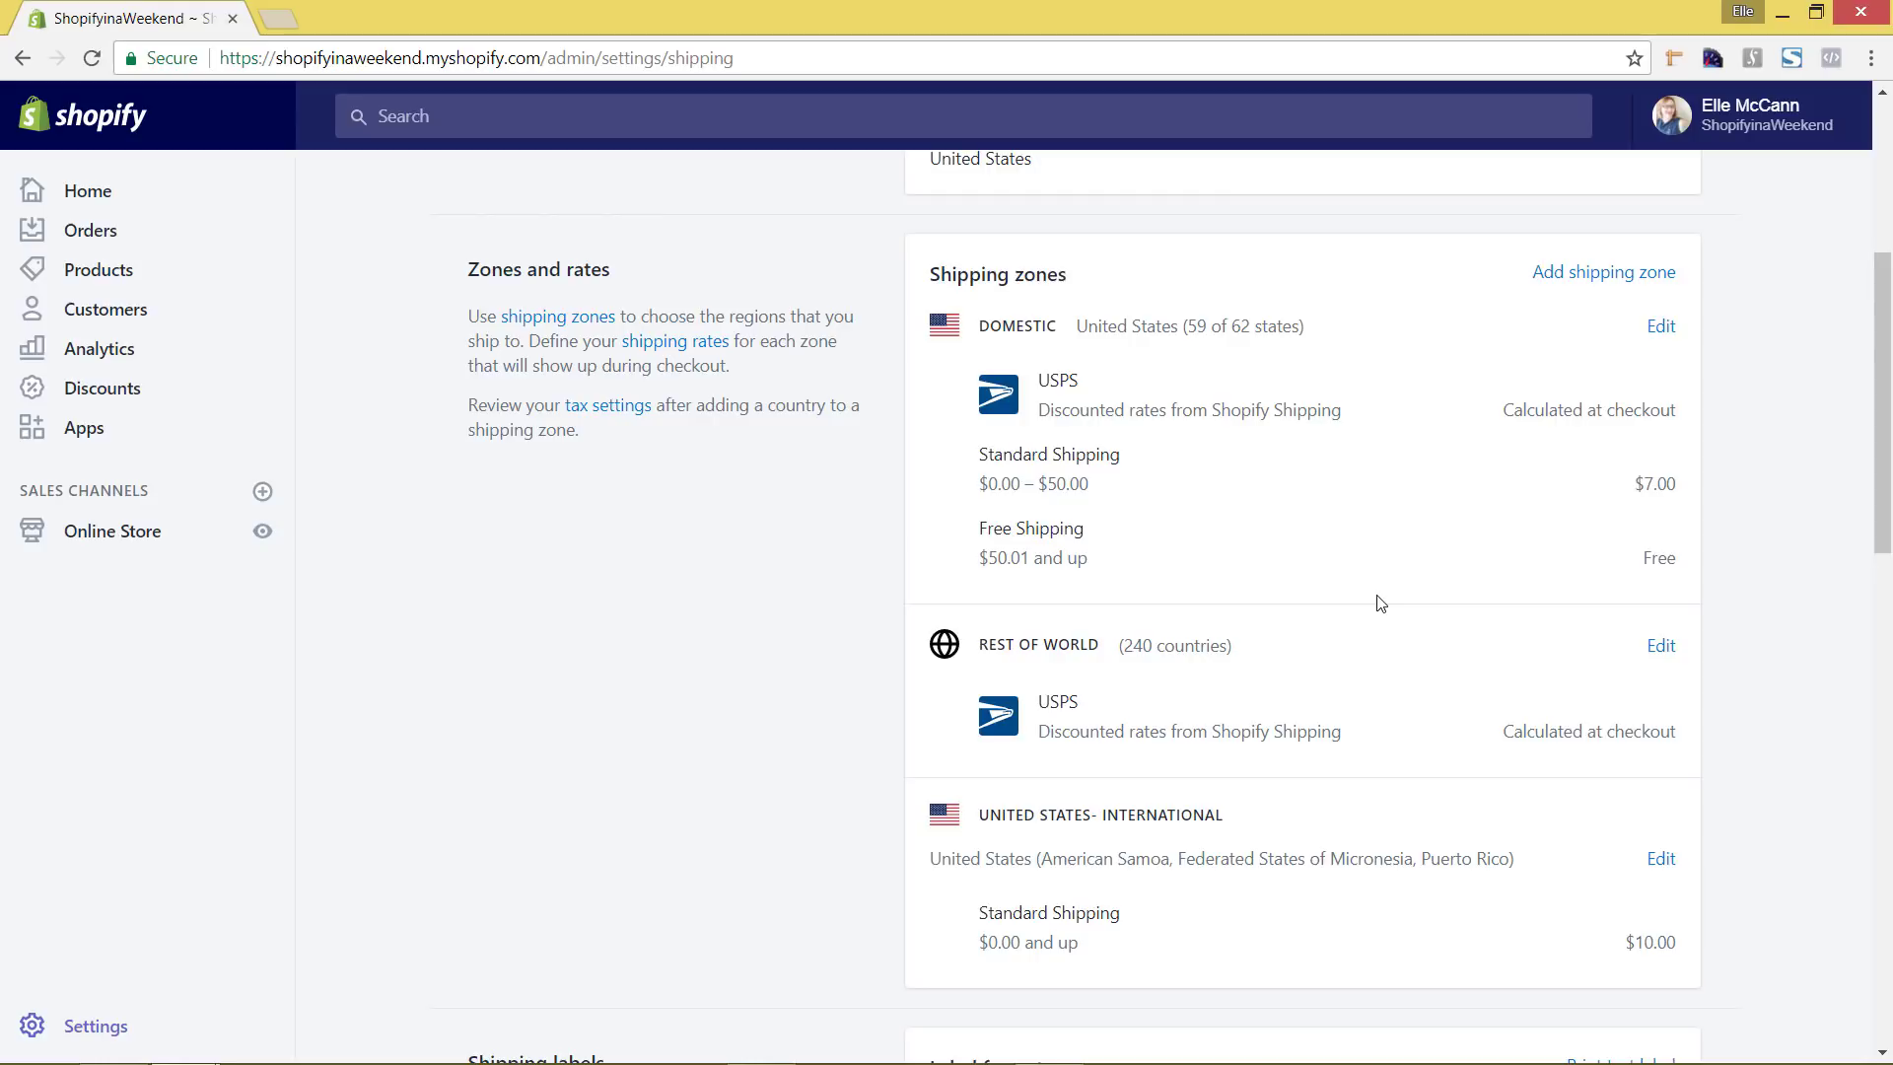
pyautogui.click(1565, 282)
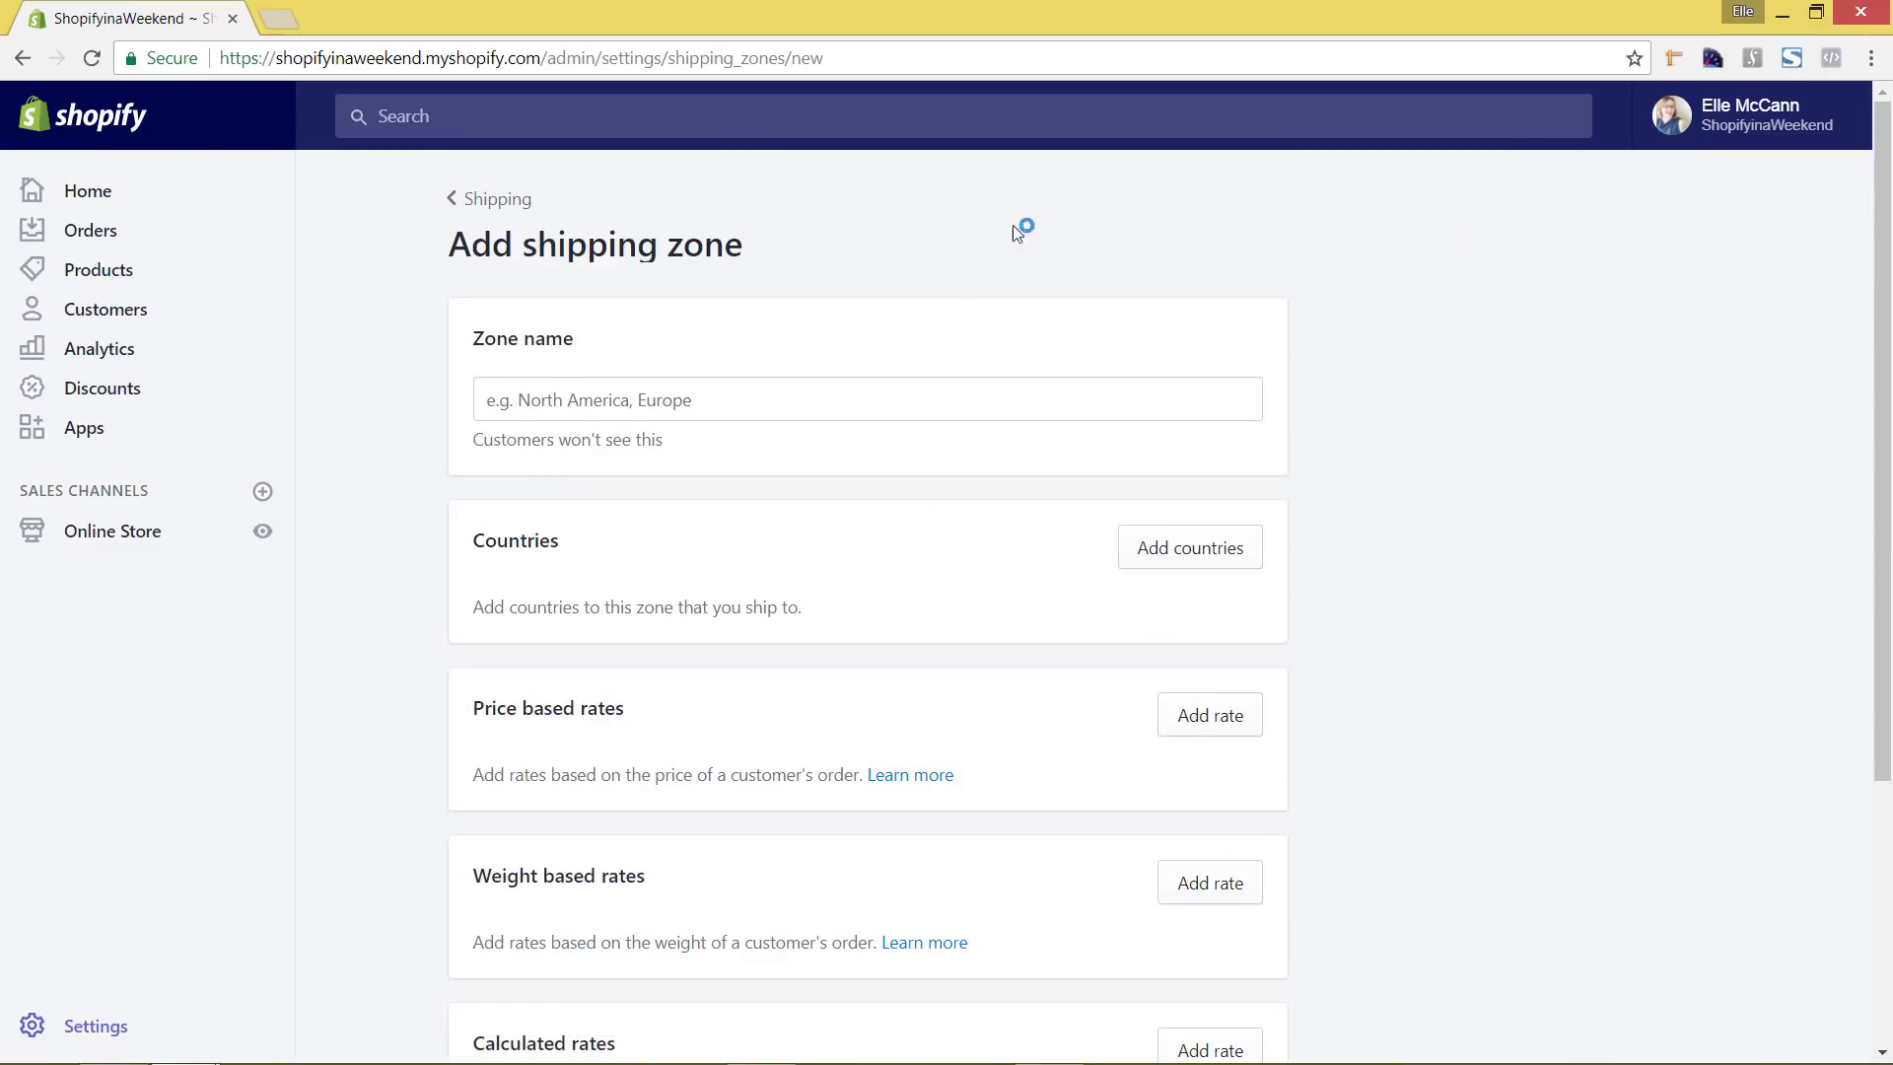
# Step: Name the new zone Canada and add all 13 Canadian provinces and territories
pyautogui.click(548, 401)
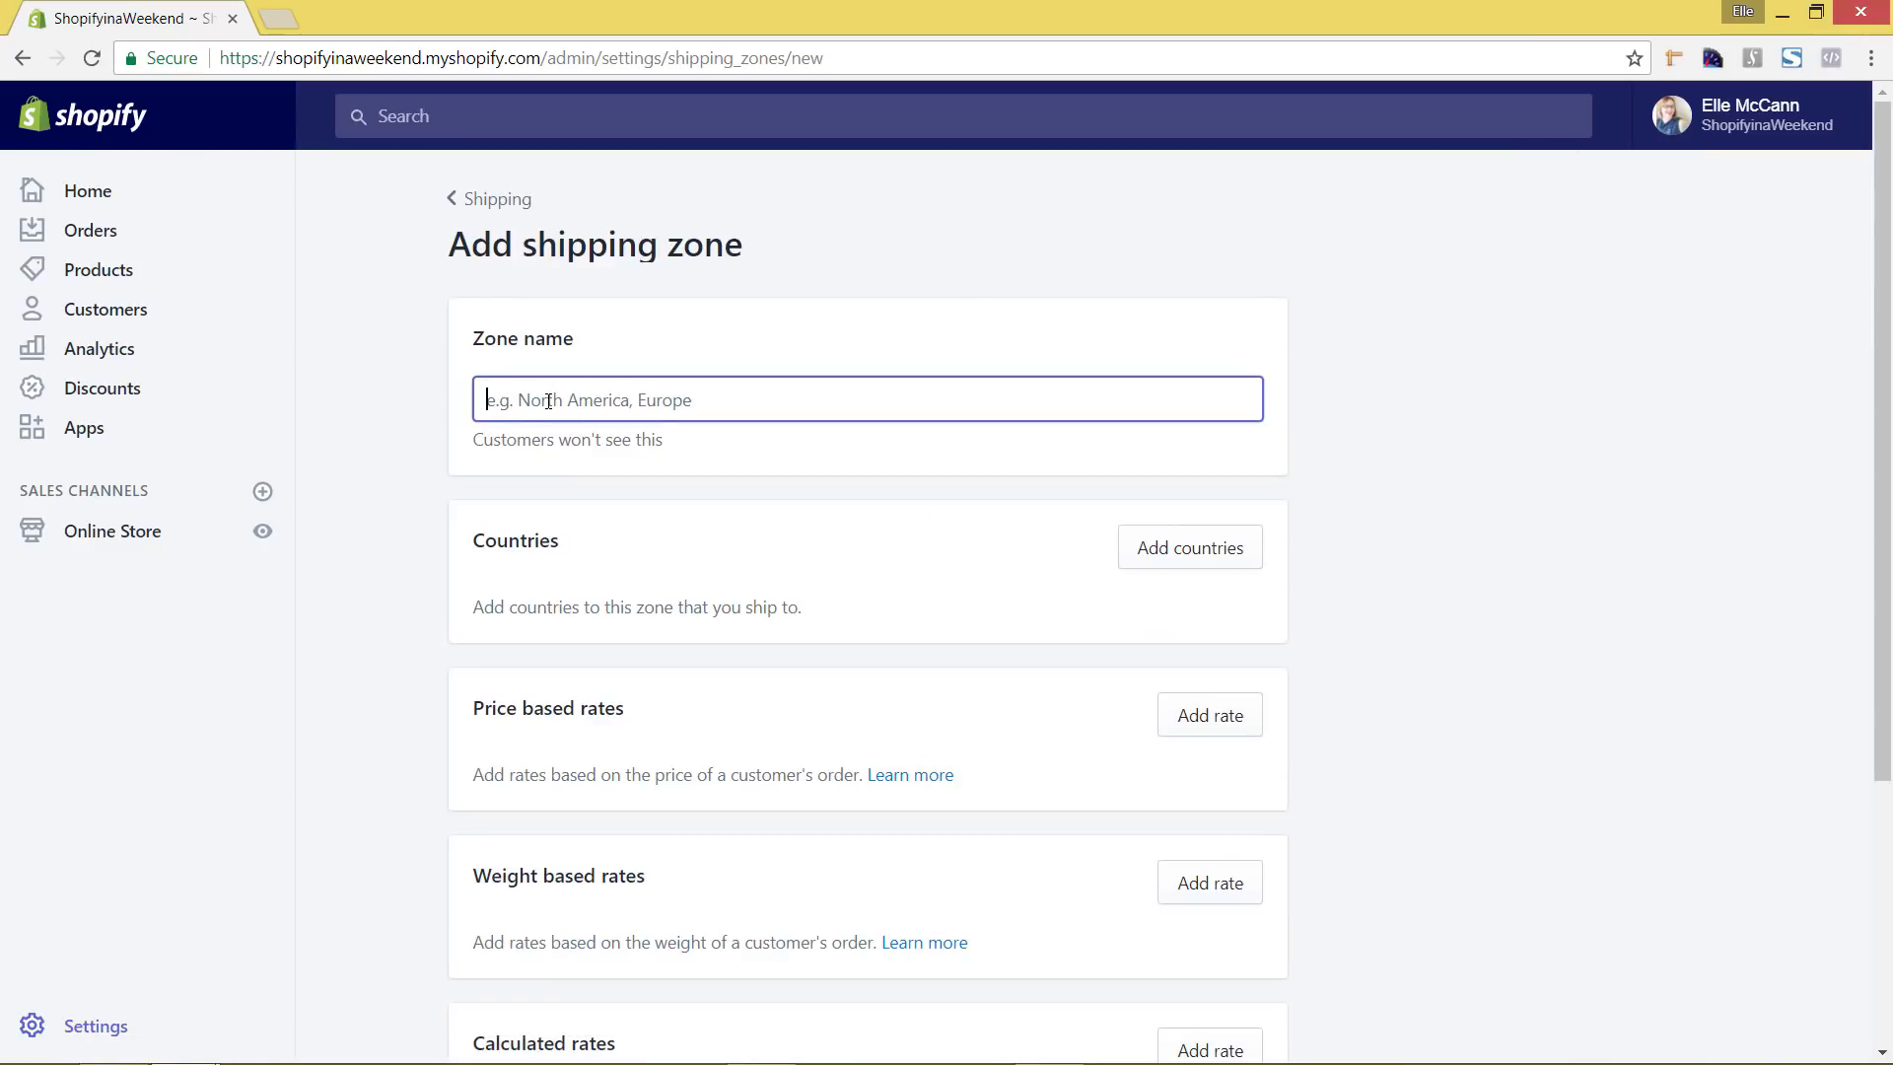
pyautogui.write('Canada')
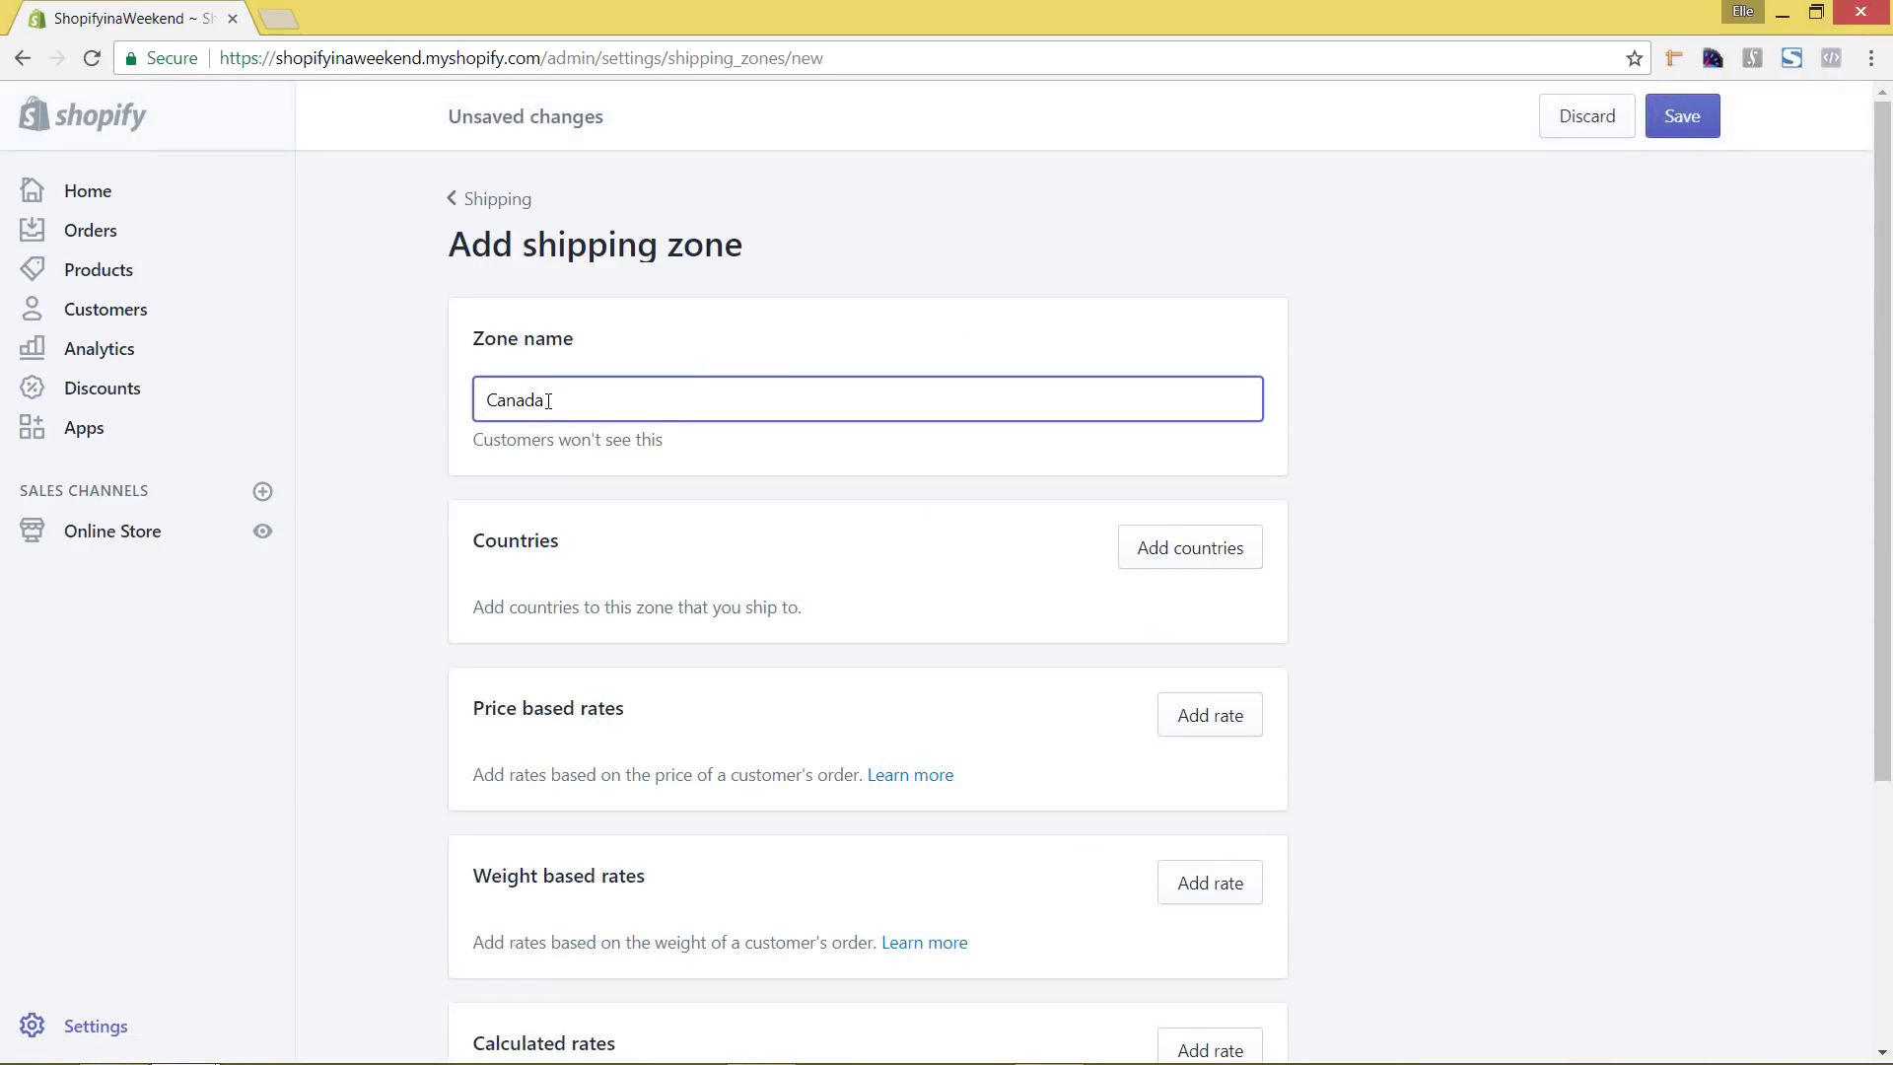
pyautogui.click(1190, 552)
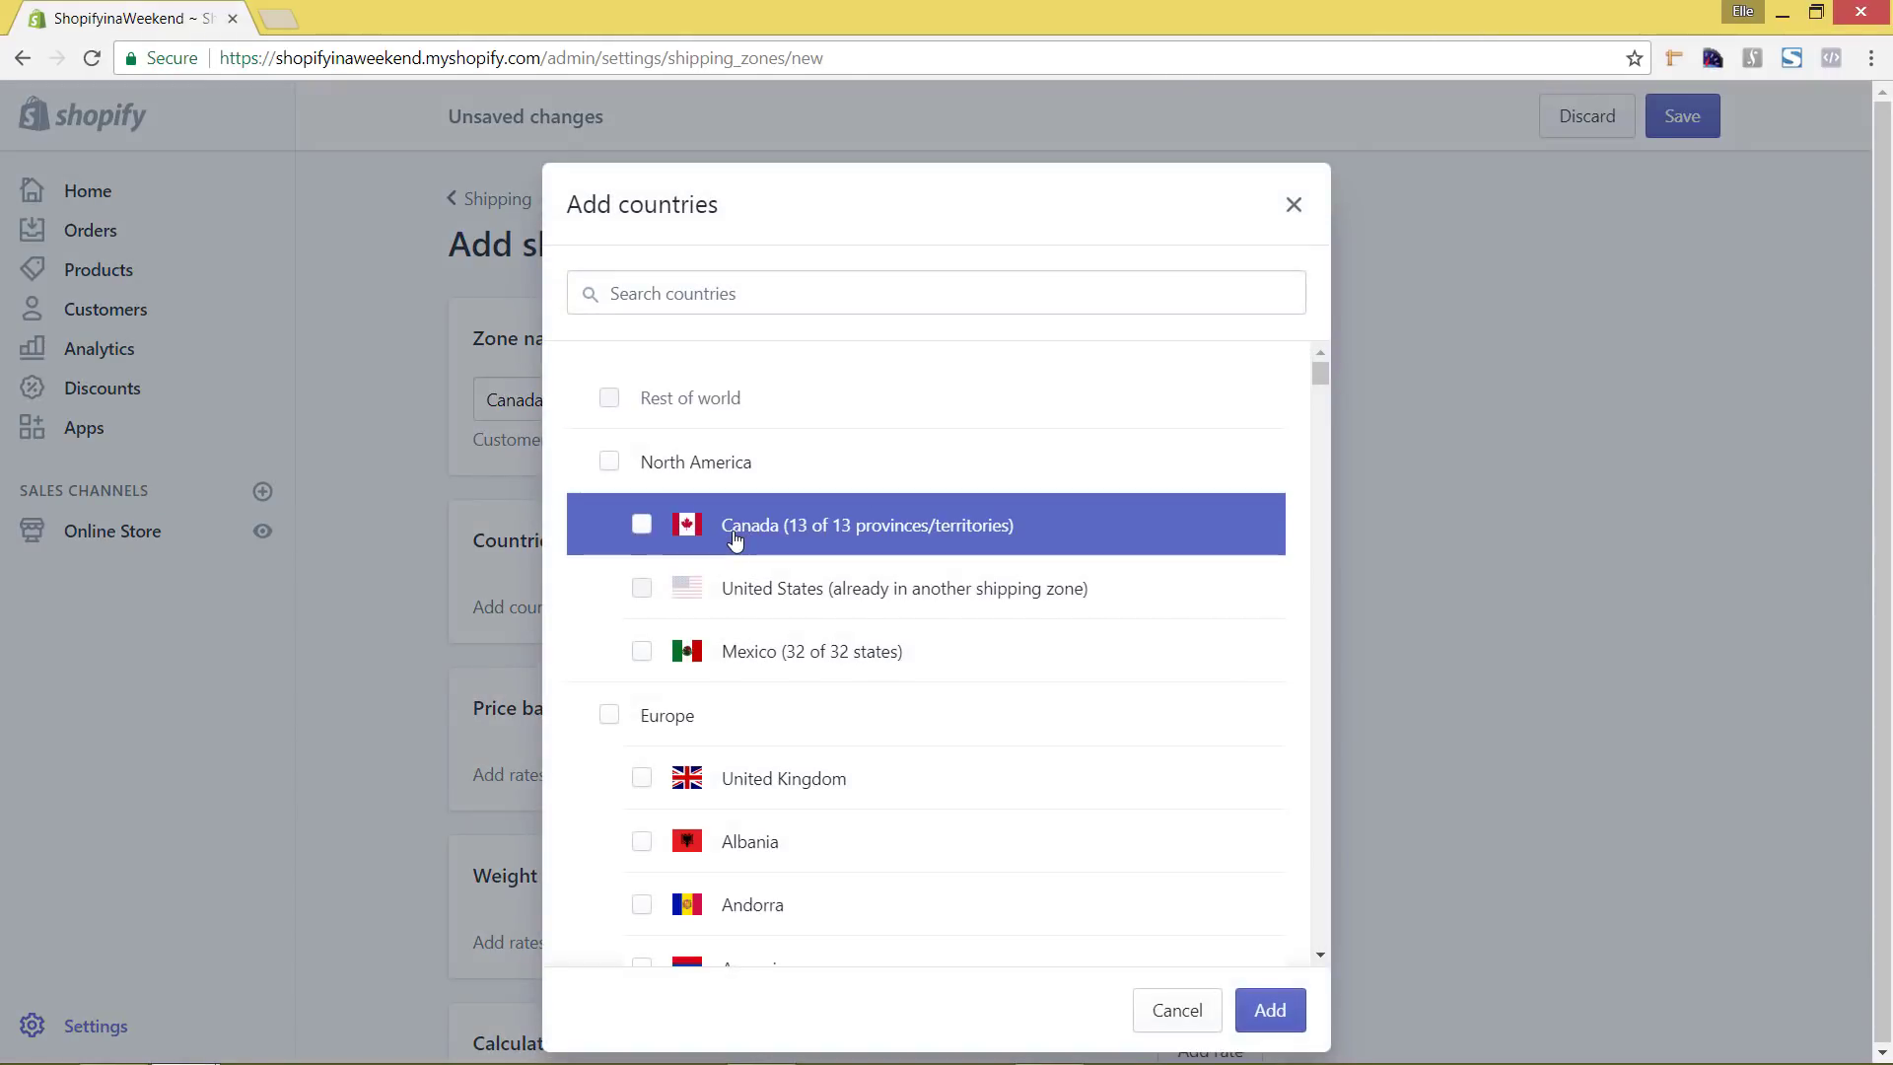
pyautogui.click(737, 540)
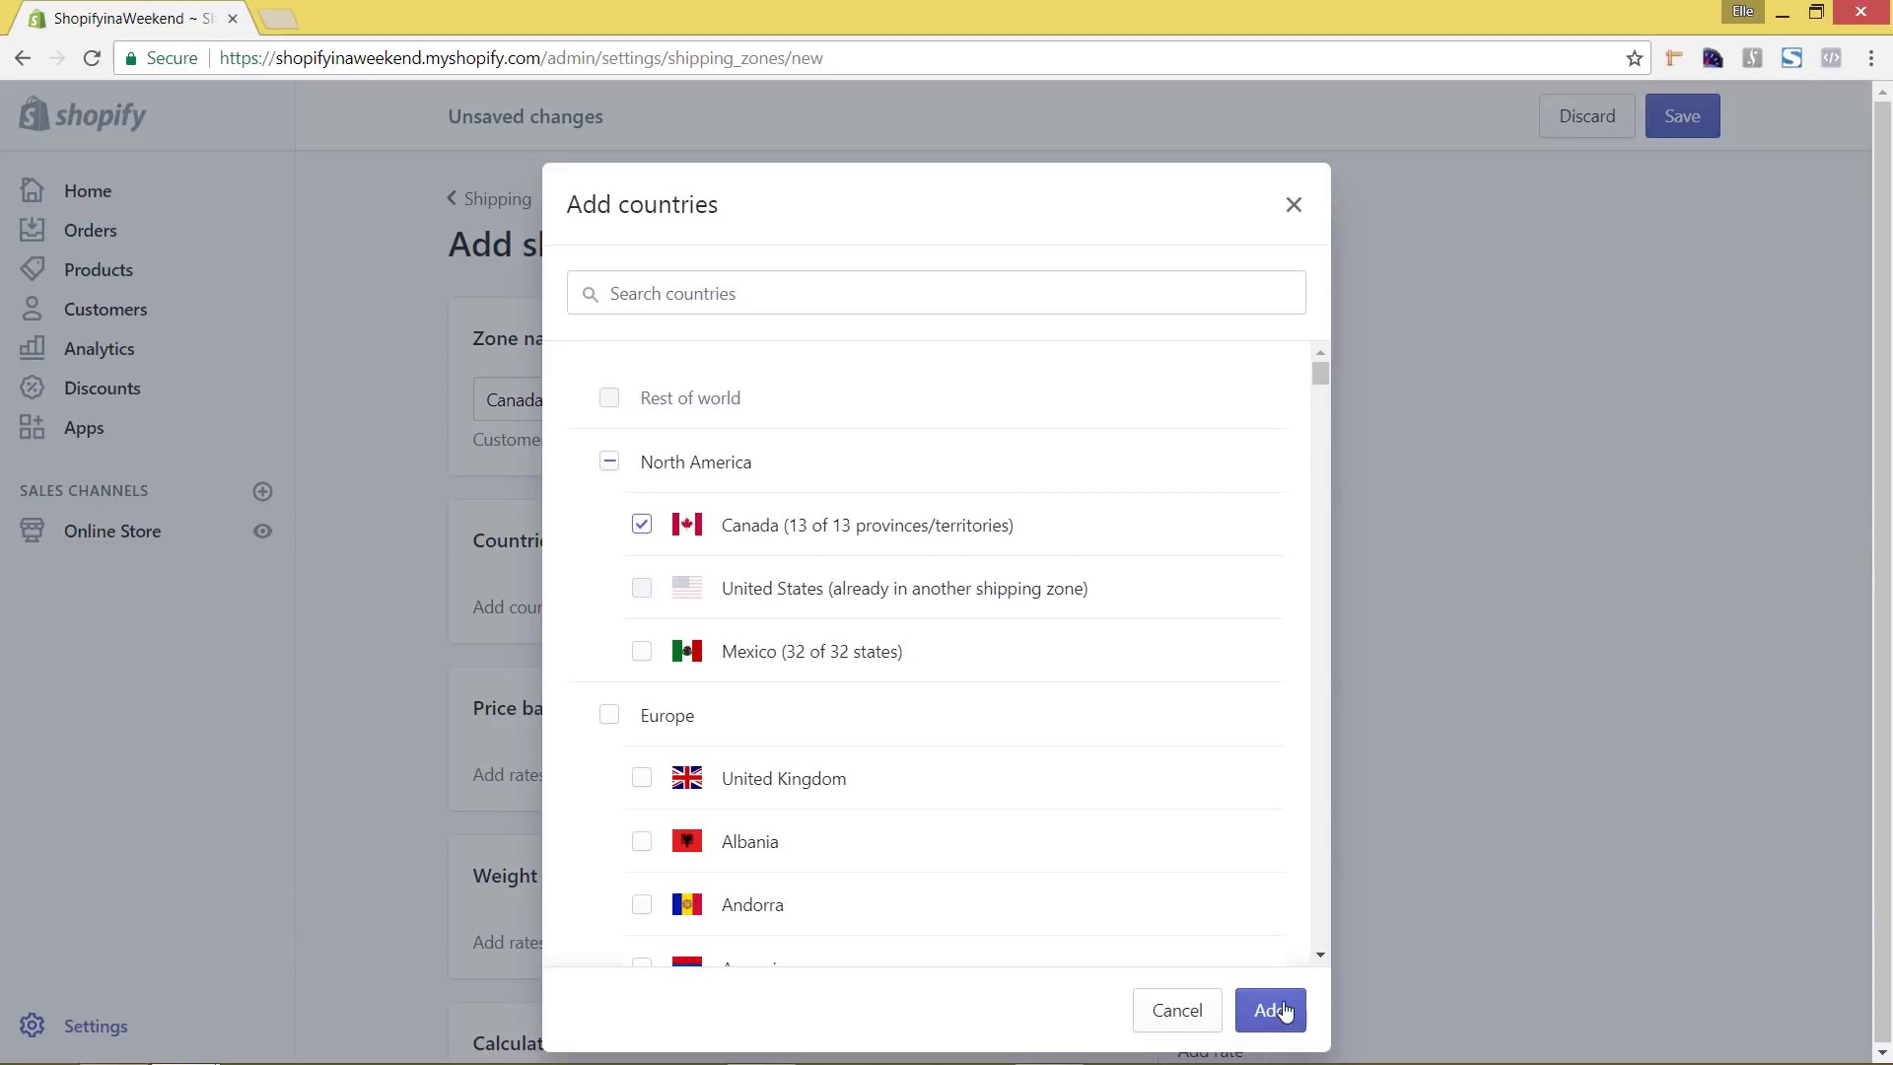
pyautogui.click(1276, 1010)
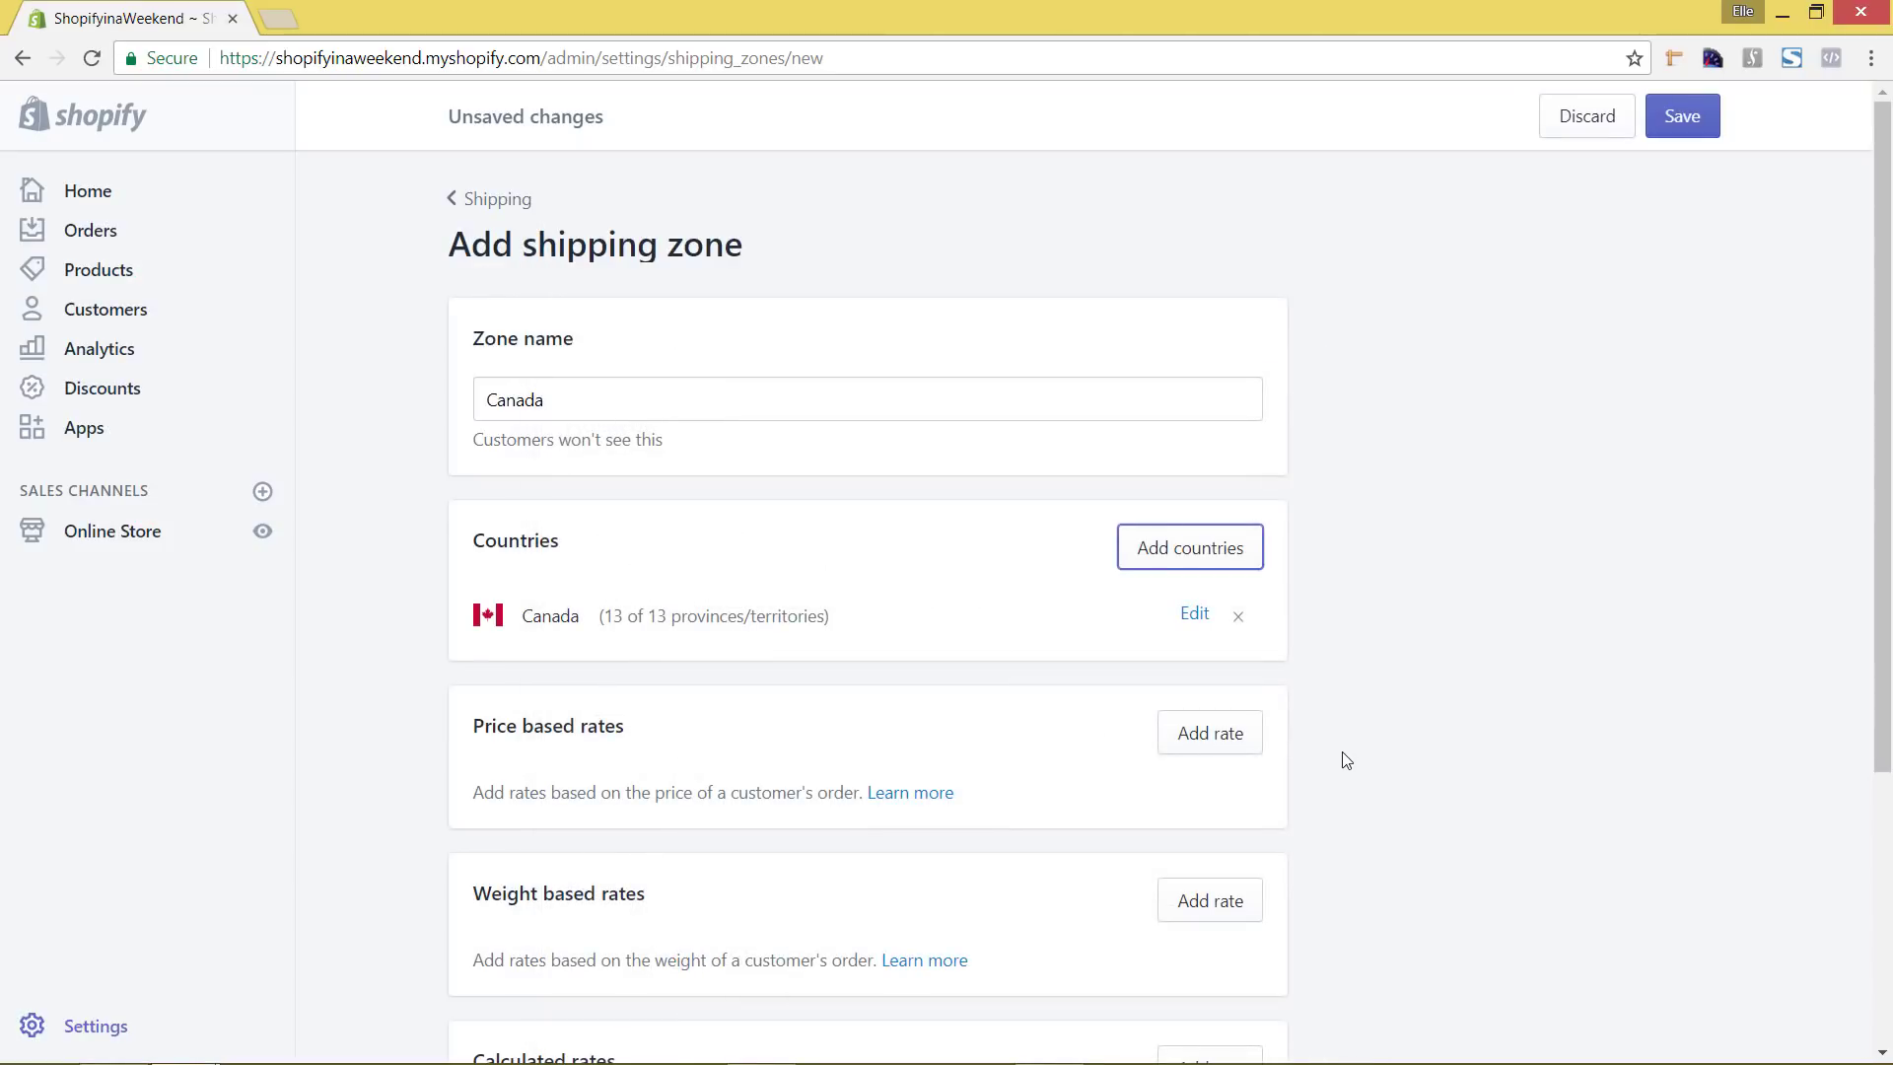
pyautogui.scroll(-3, 1347, 760)
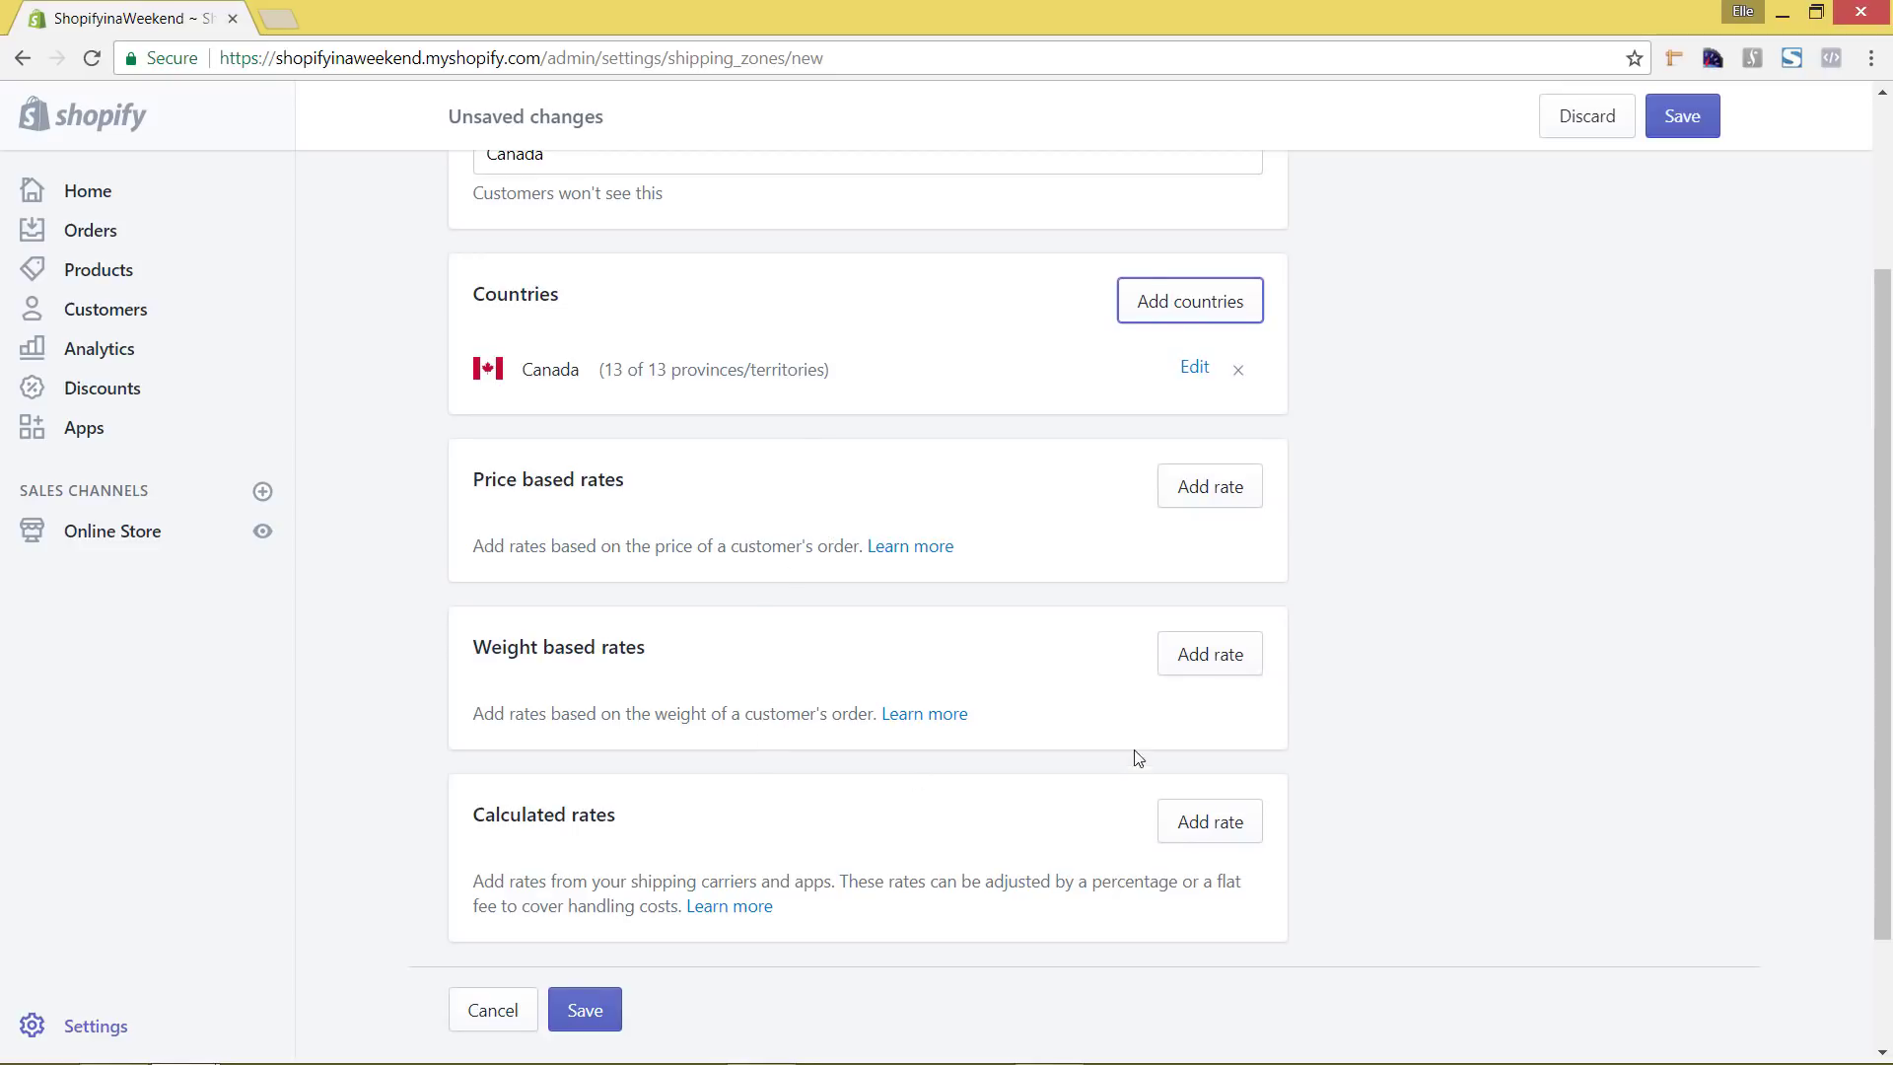
pyautogui.click(1211, 487)
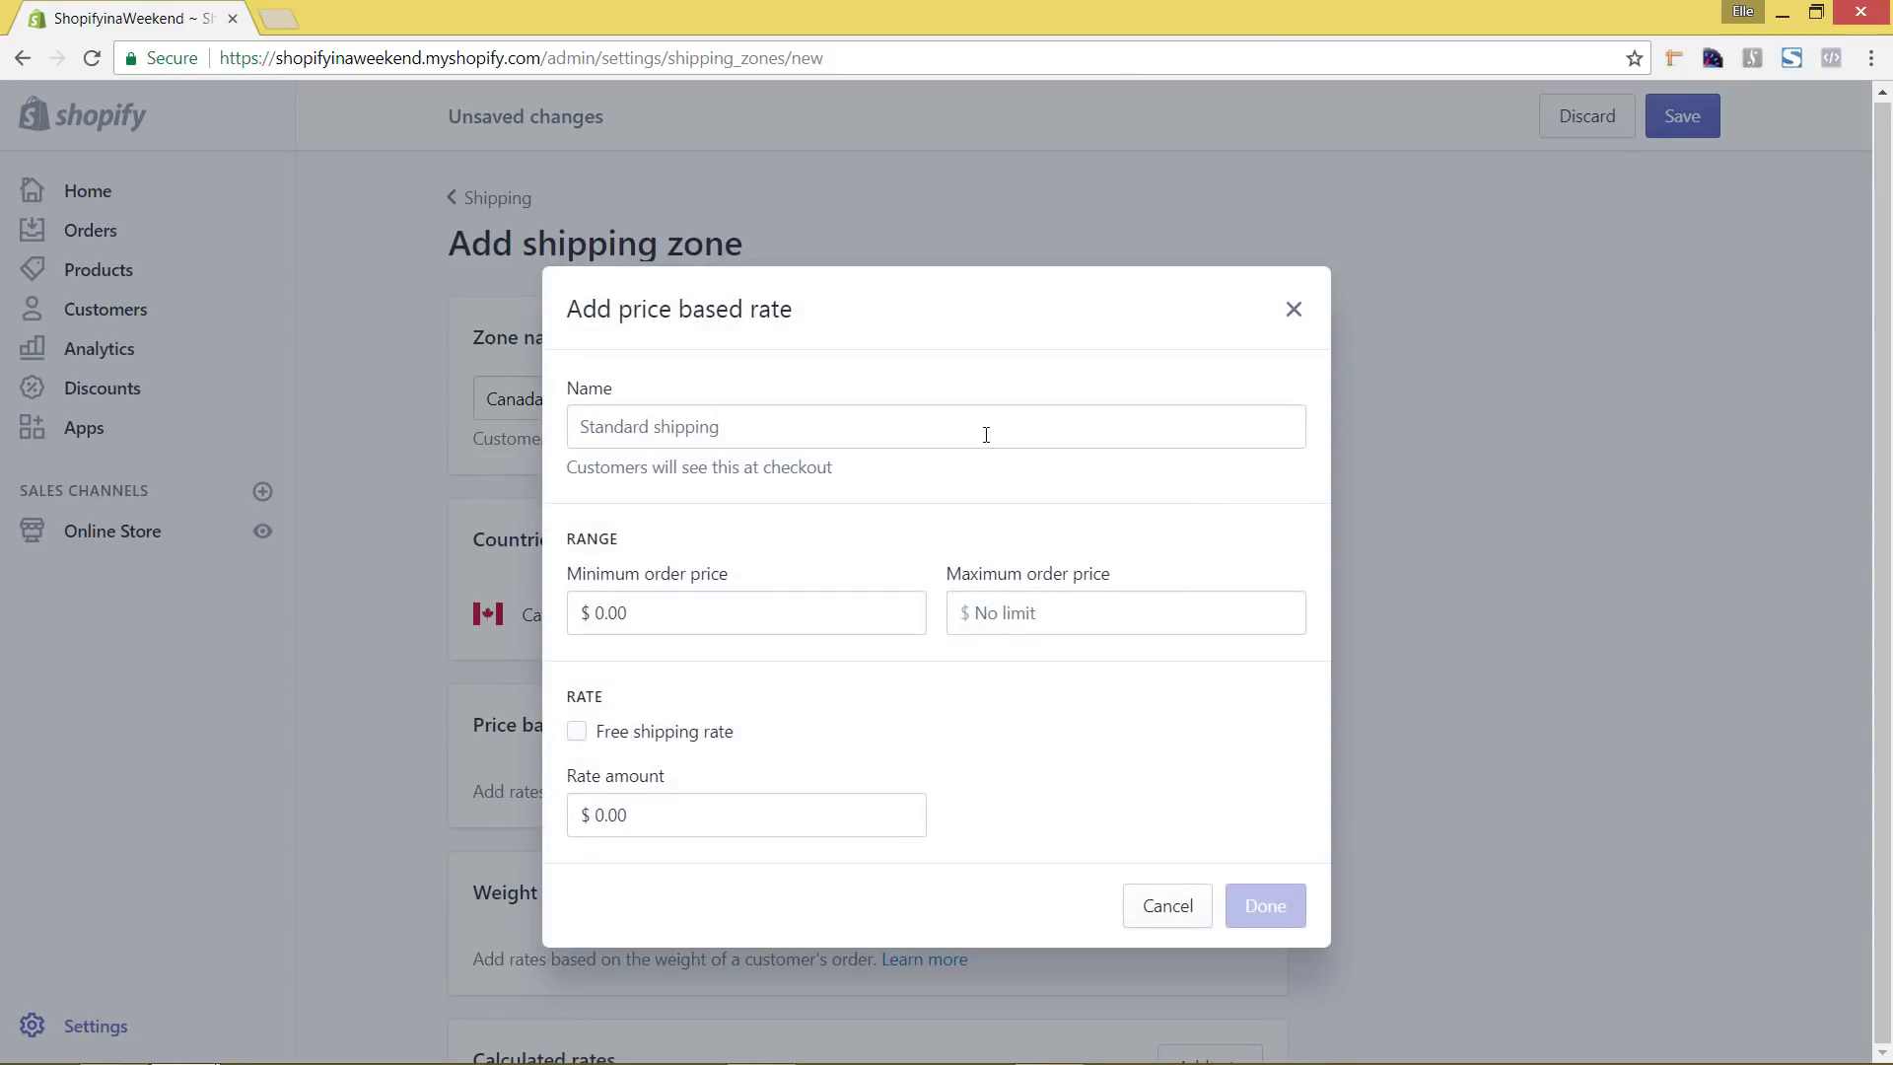
# Step: Add a $20.00 Canadian Shipping rate, save the Canada zone, and return to Shipping settings
pyautogui.click(986, 435)
pyautogui.write('C')
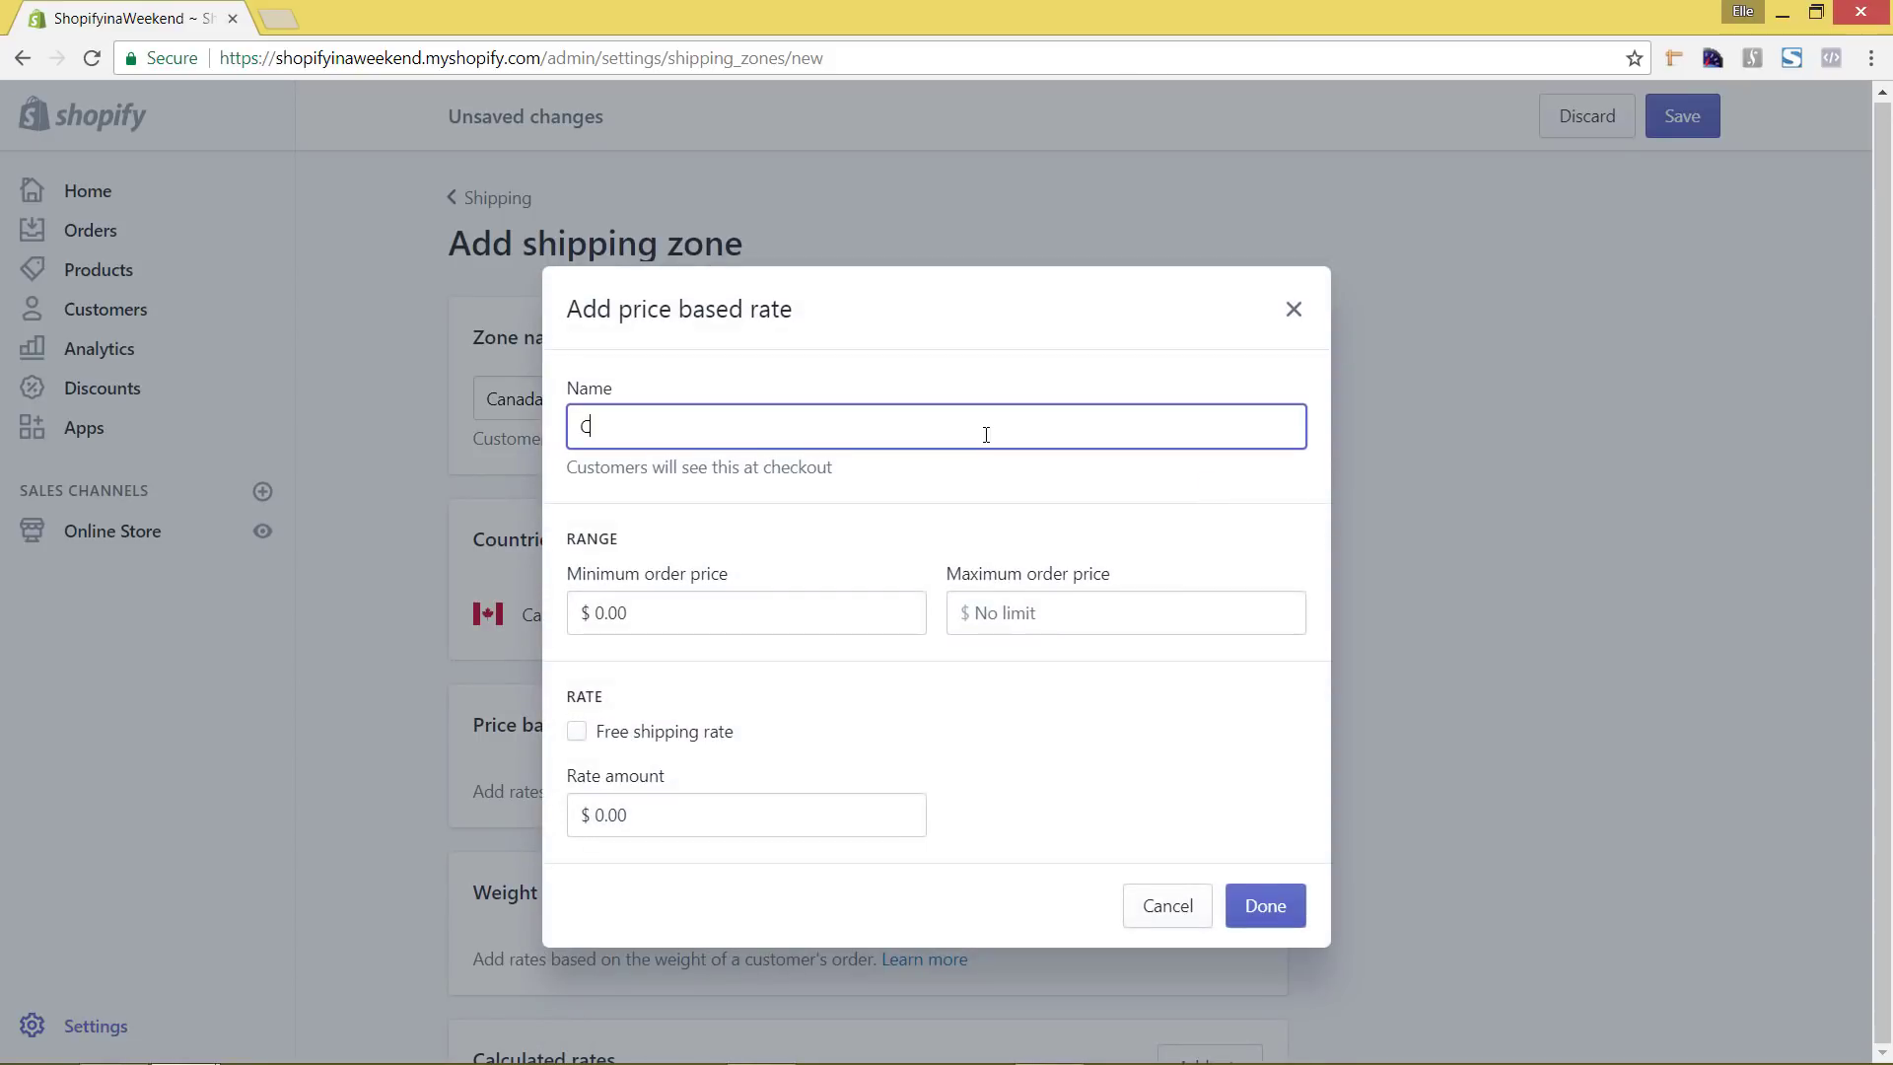
pyautogui.write('anadian Shipping')
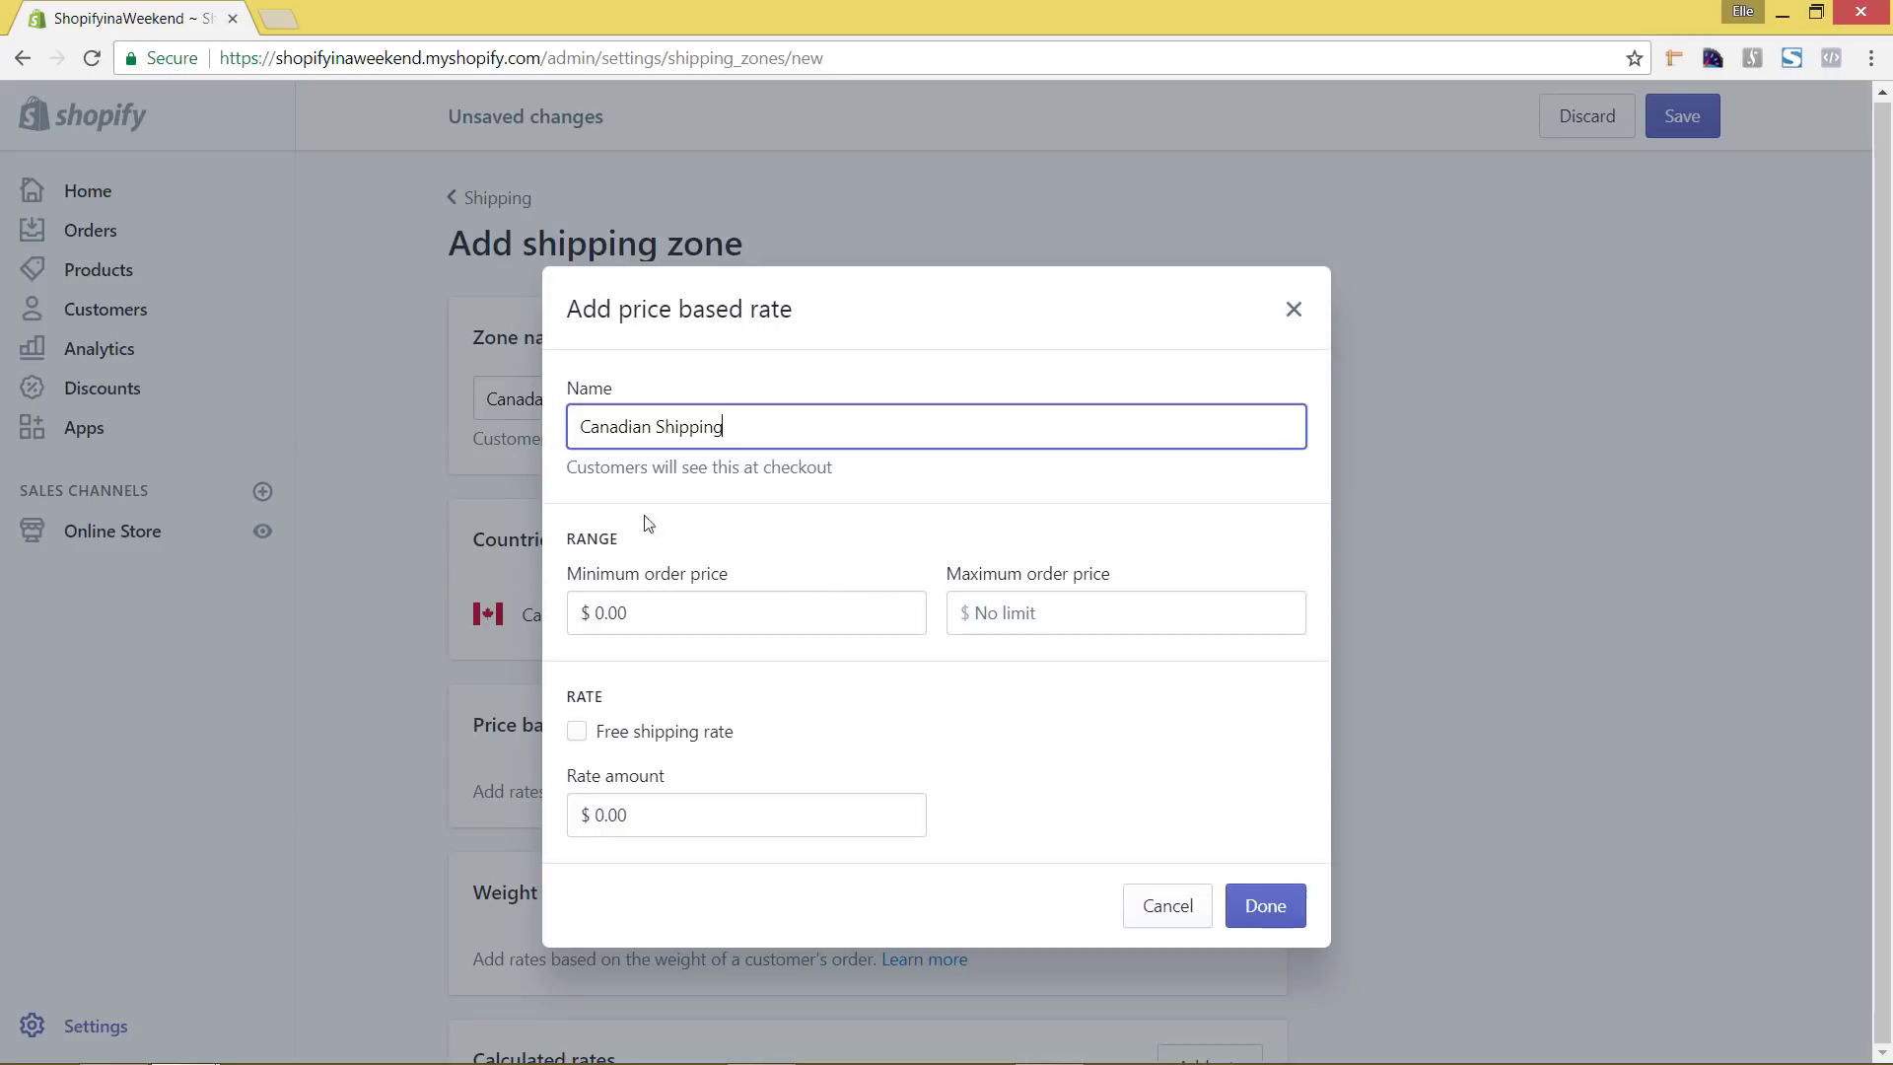
pyautogui.click(600, 814)
pyautogui.write('2')
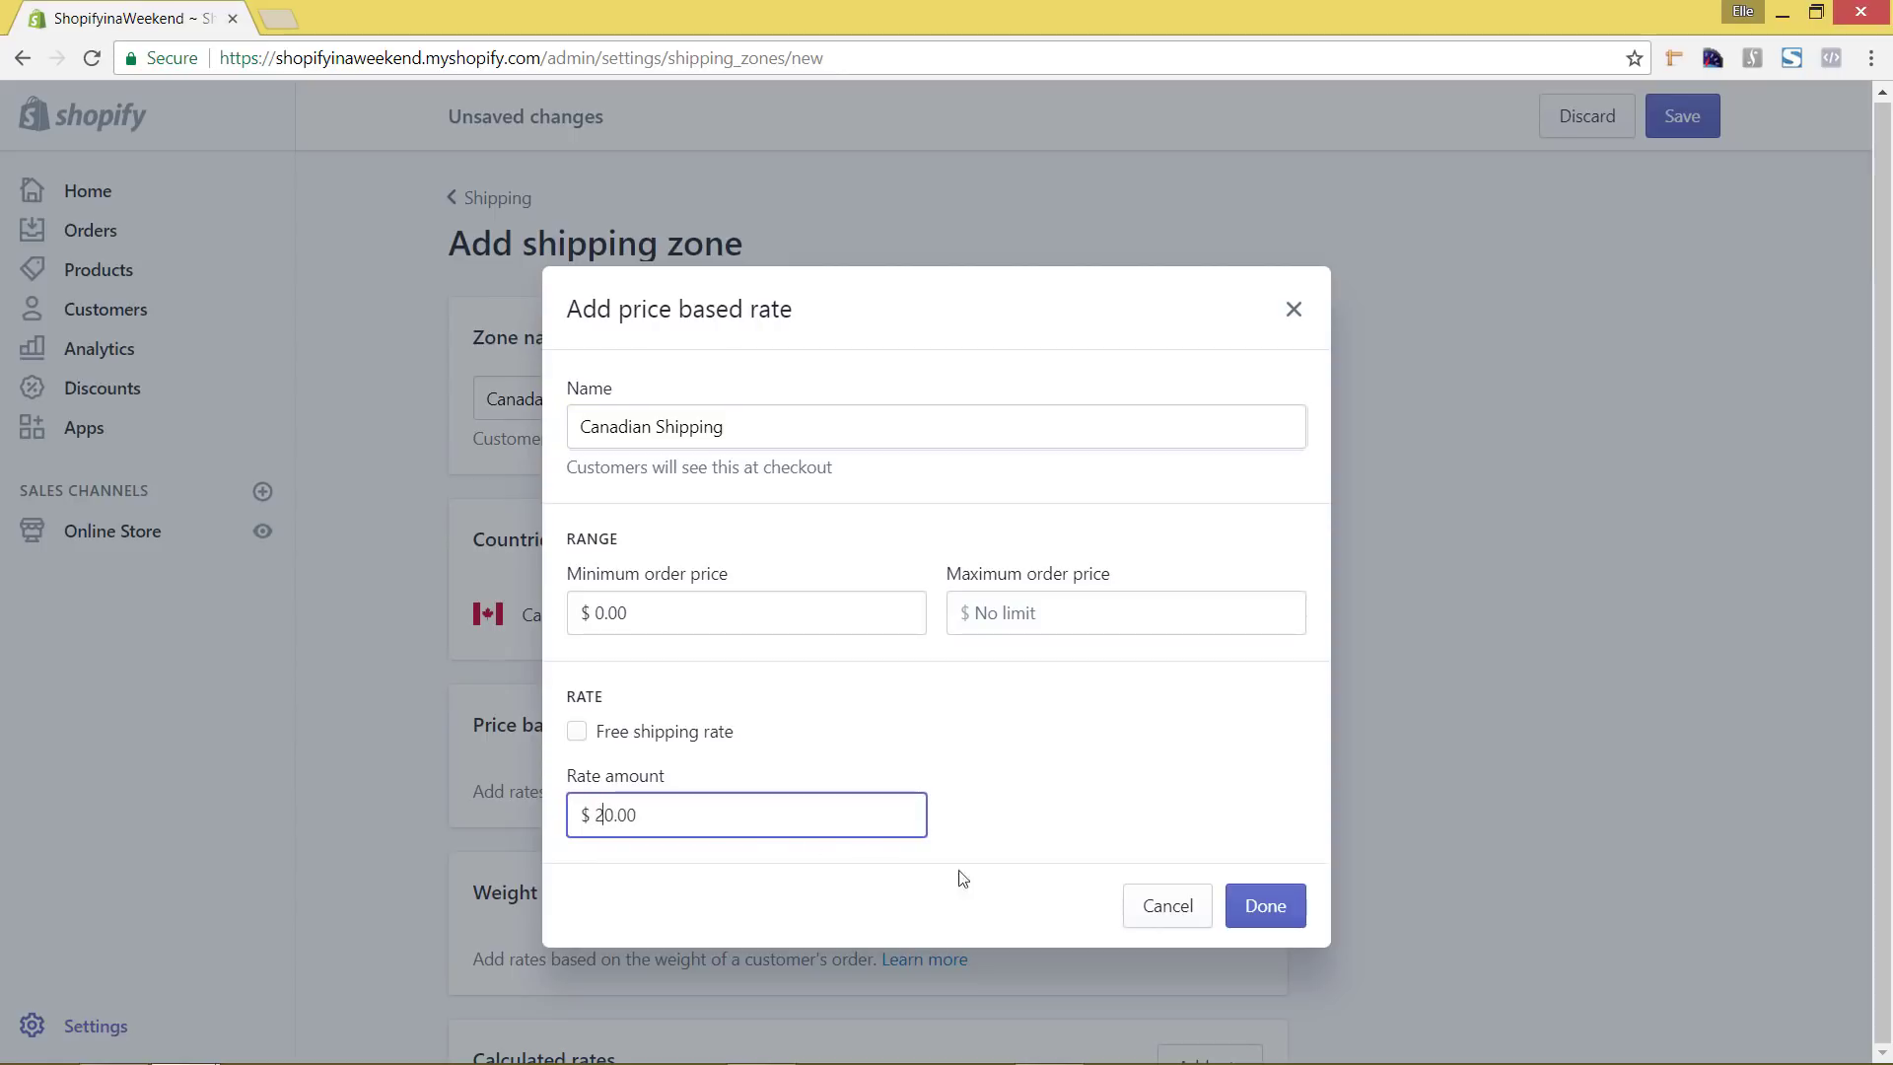
pyautogui.click(1271, 907)
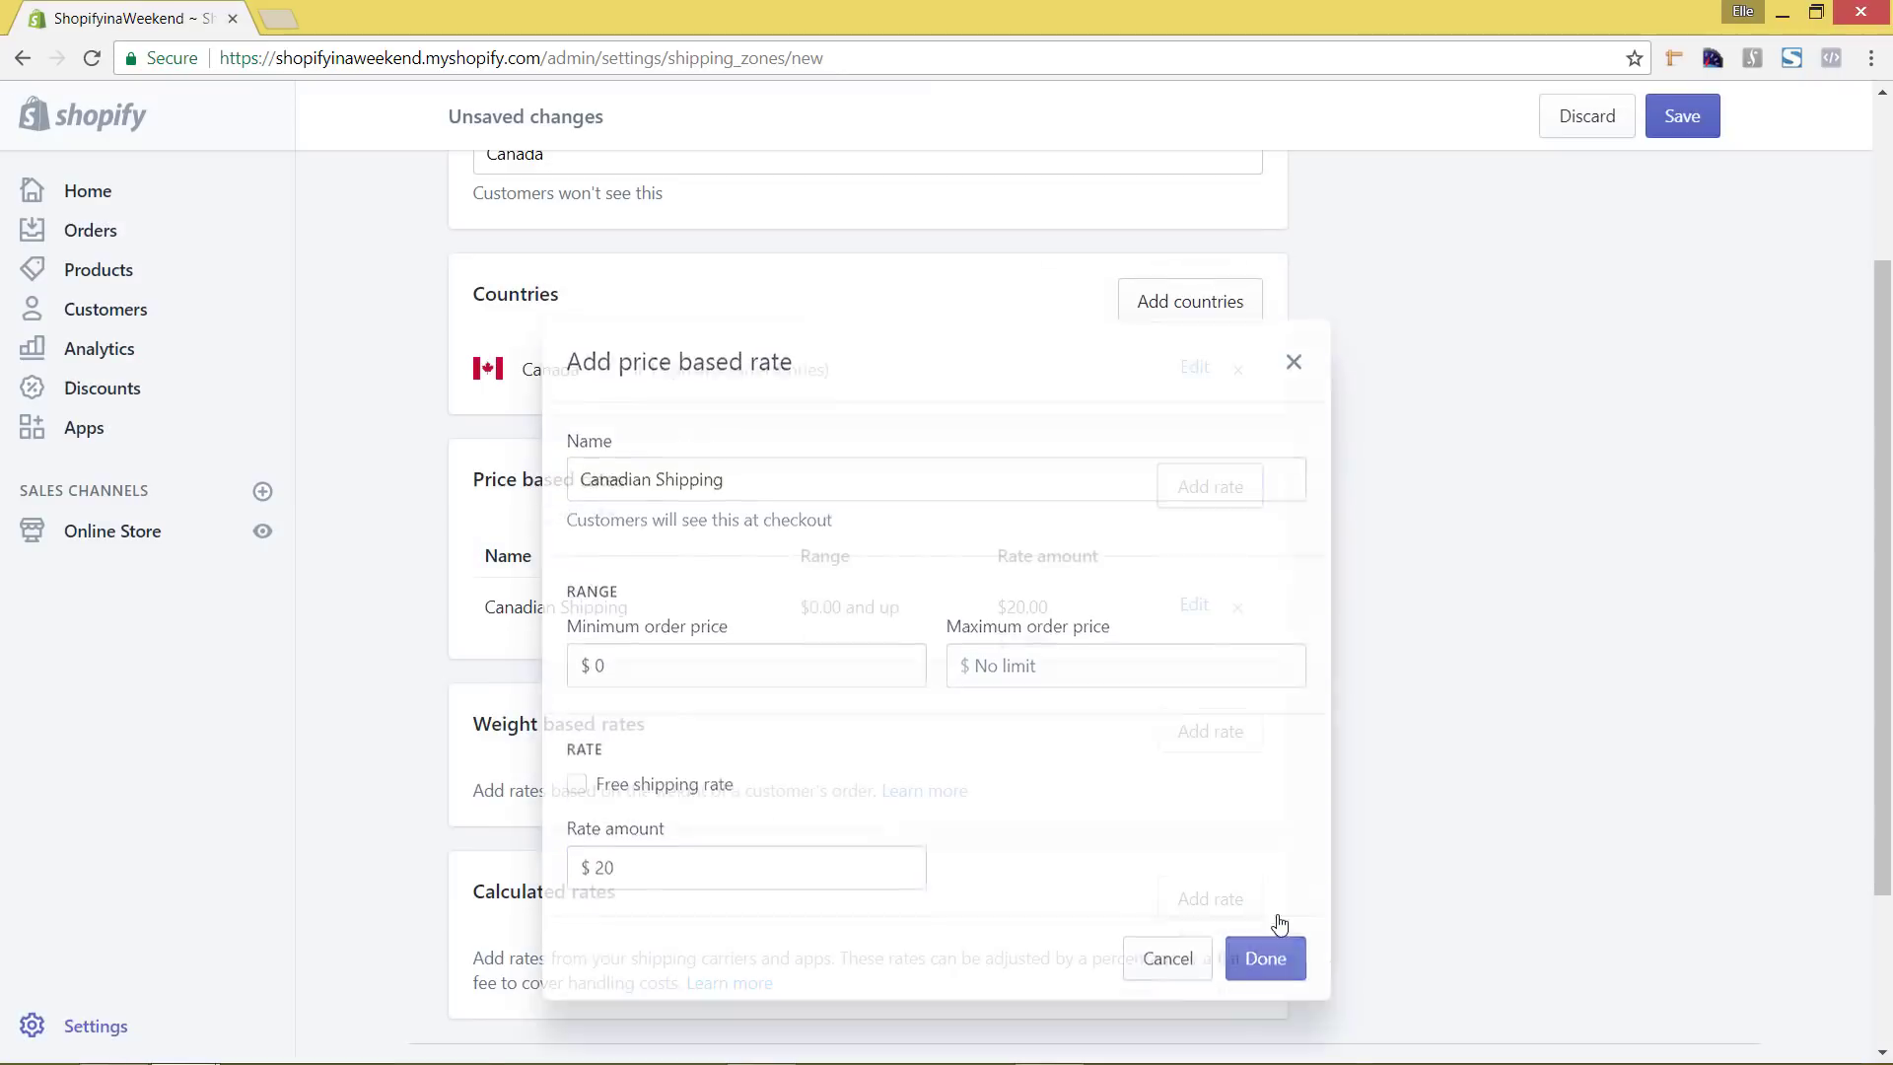
pyautogui.click(1694, 118)
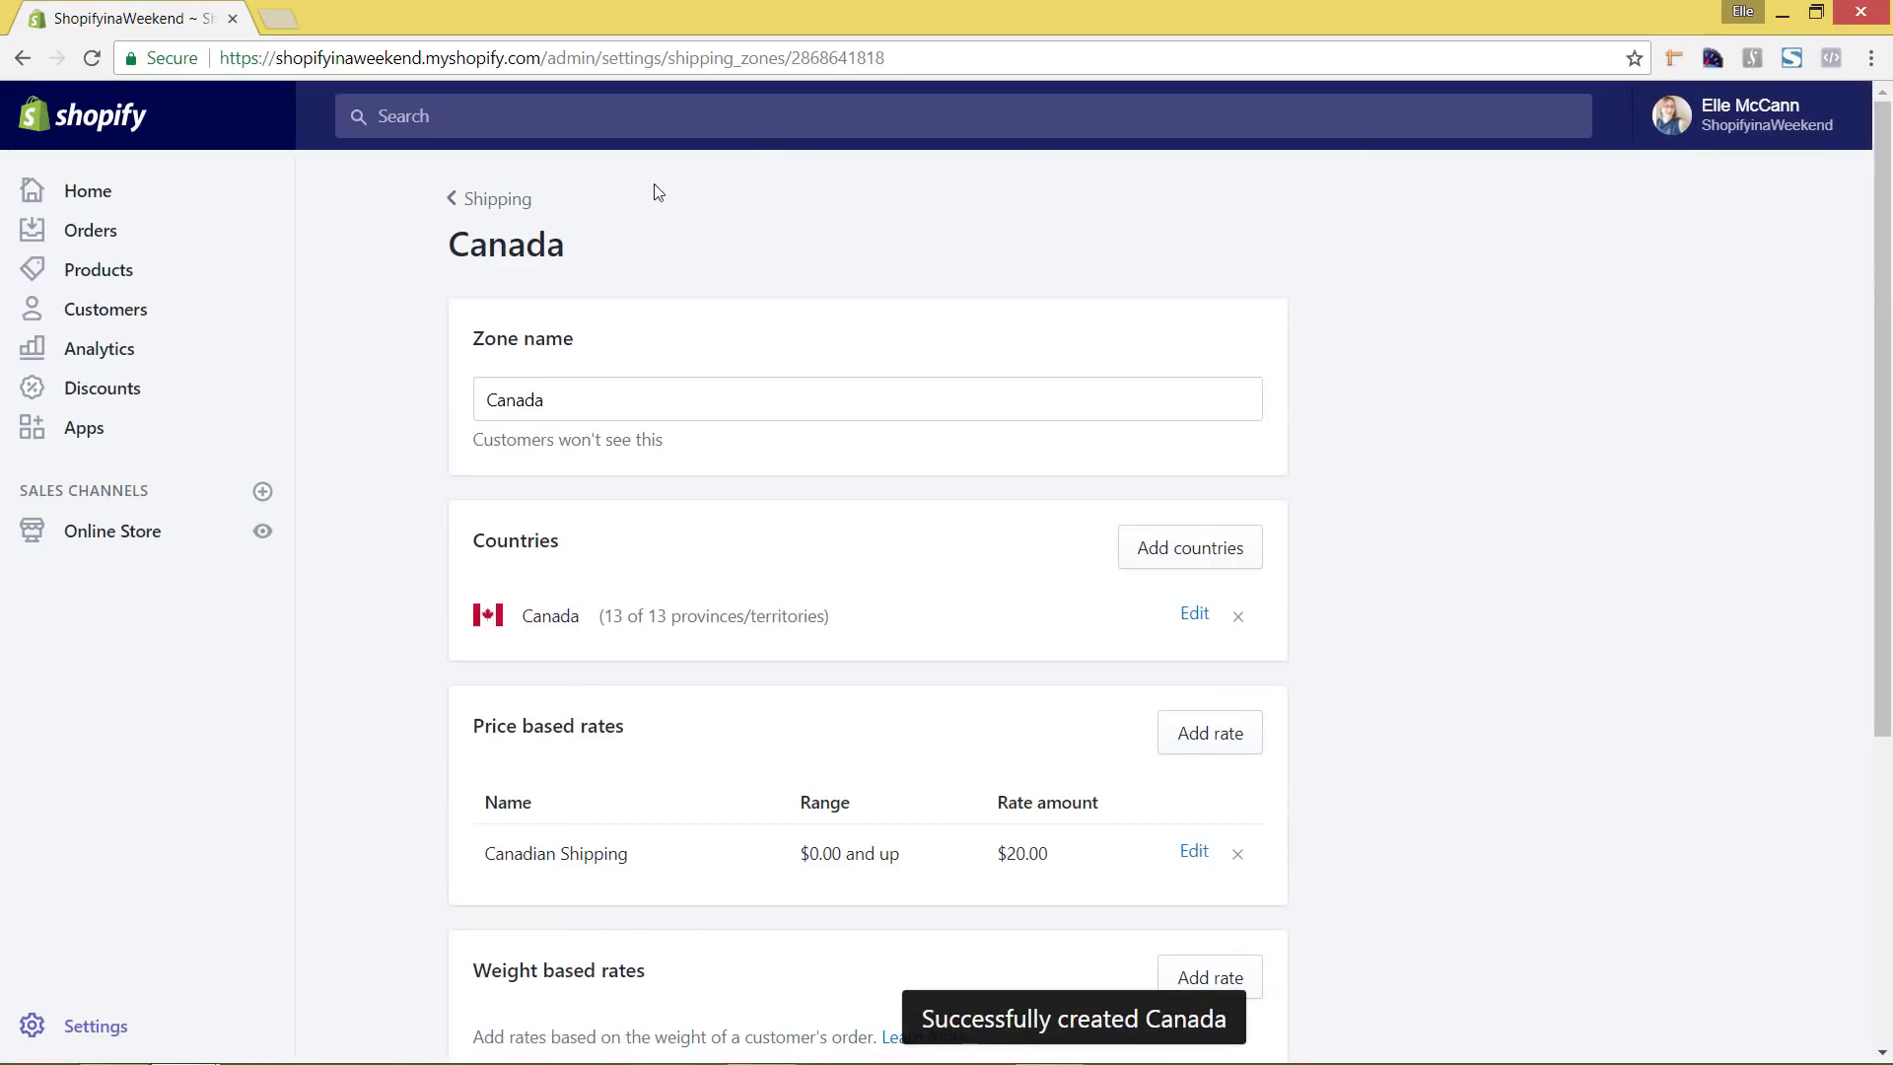
pyautogui.click(523, 202)
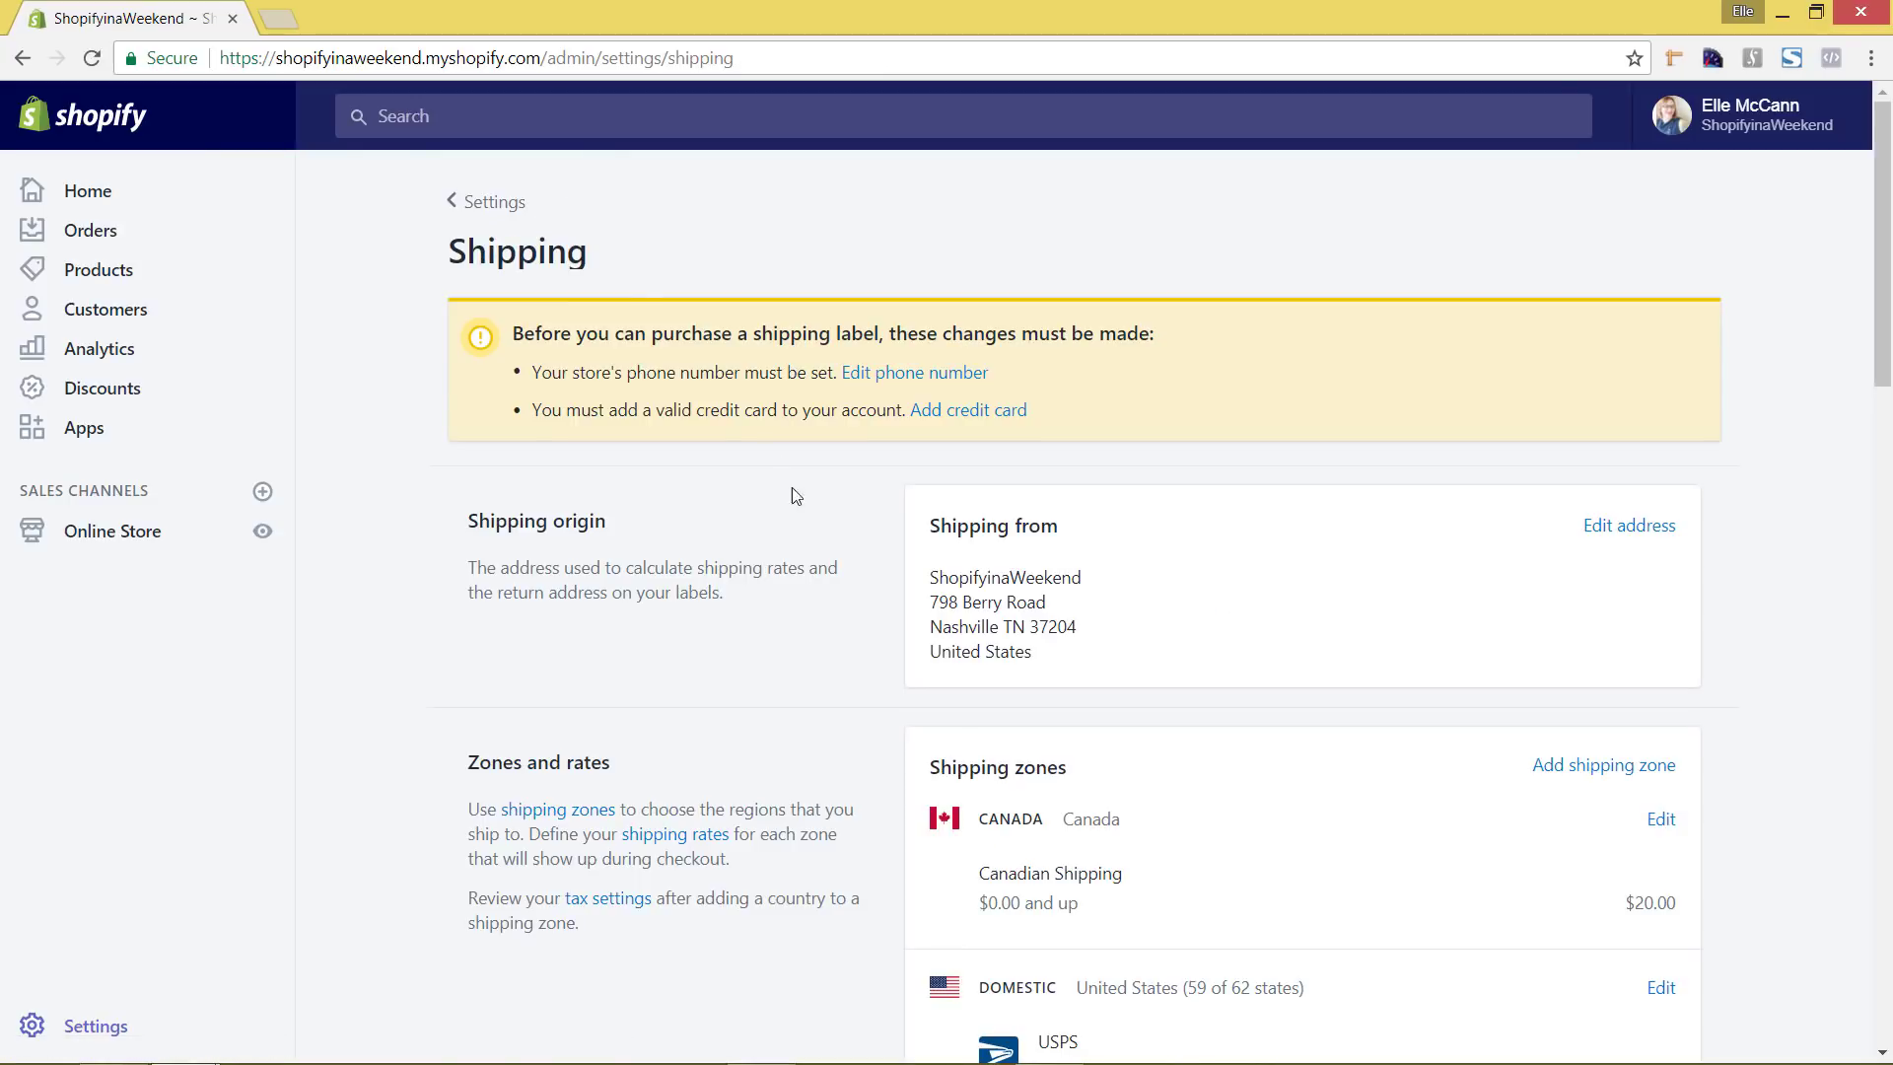
# Step: Scroll down the Shipping settings page to the Shipping labels section
pyautogui.scroll(-4, 799, 498)
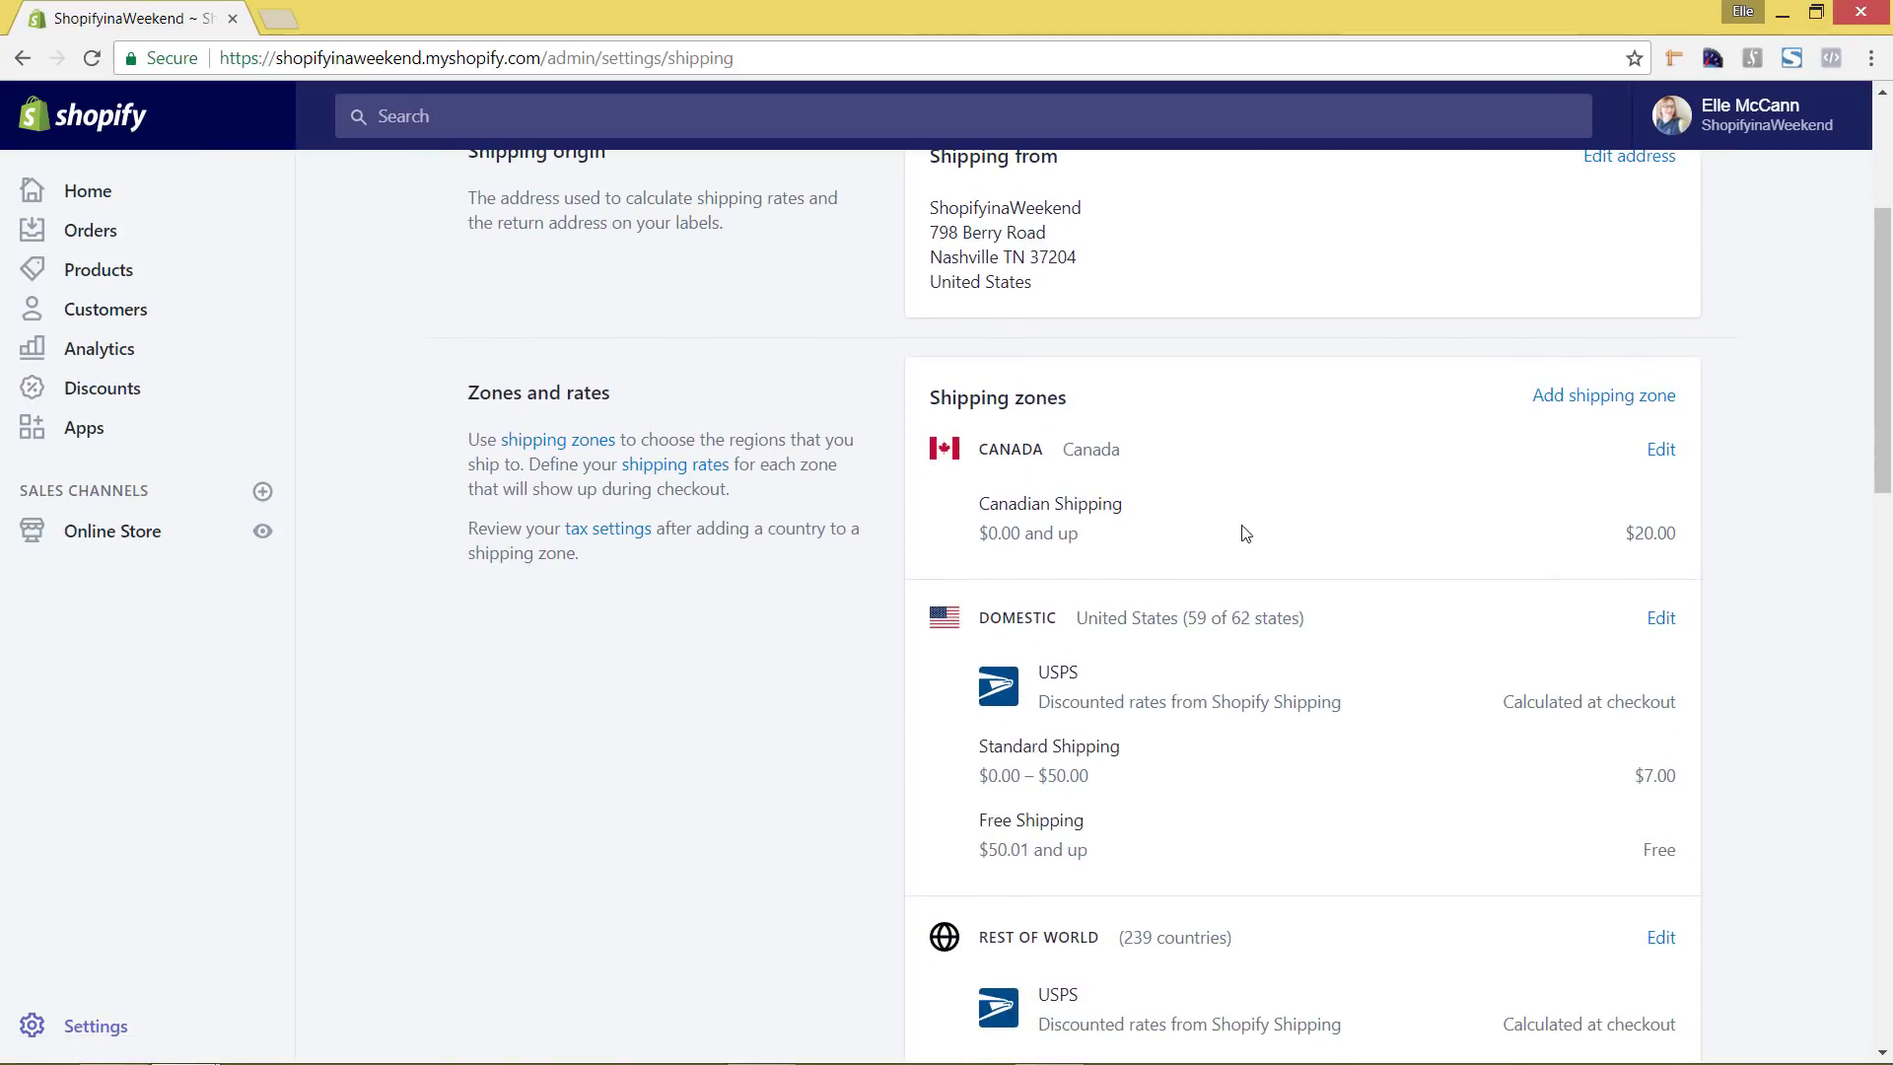
pyautogui.scroll(-3, 1249, 533)
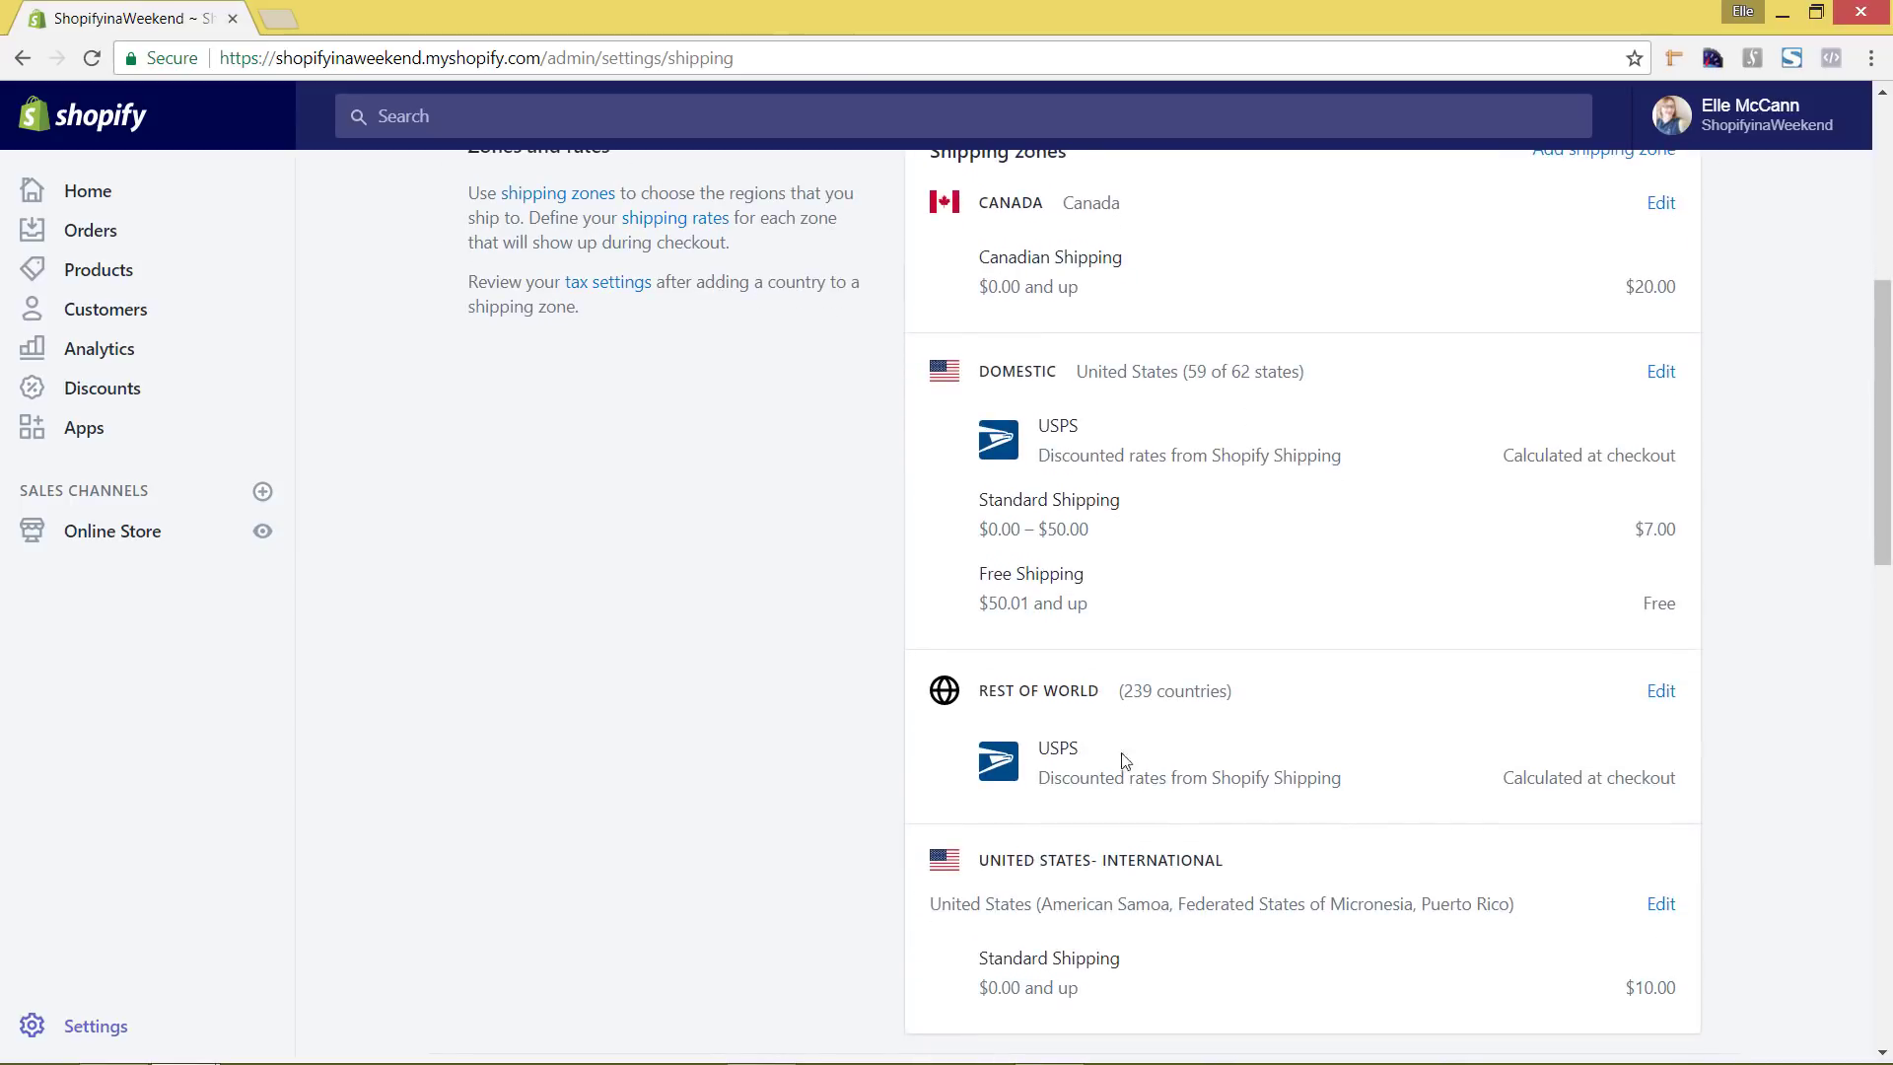
pyautogui.scroll(-3, 1356, 786)
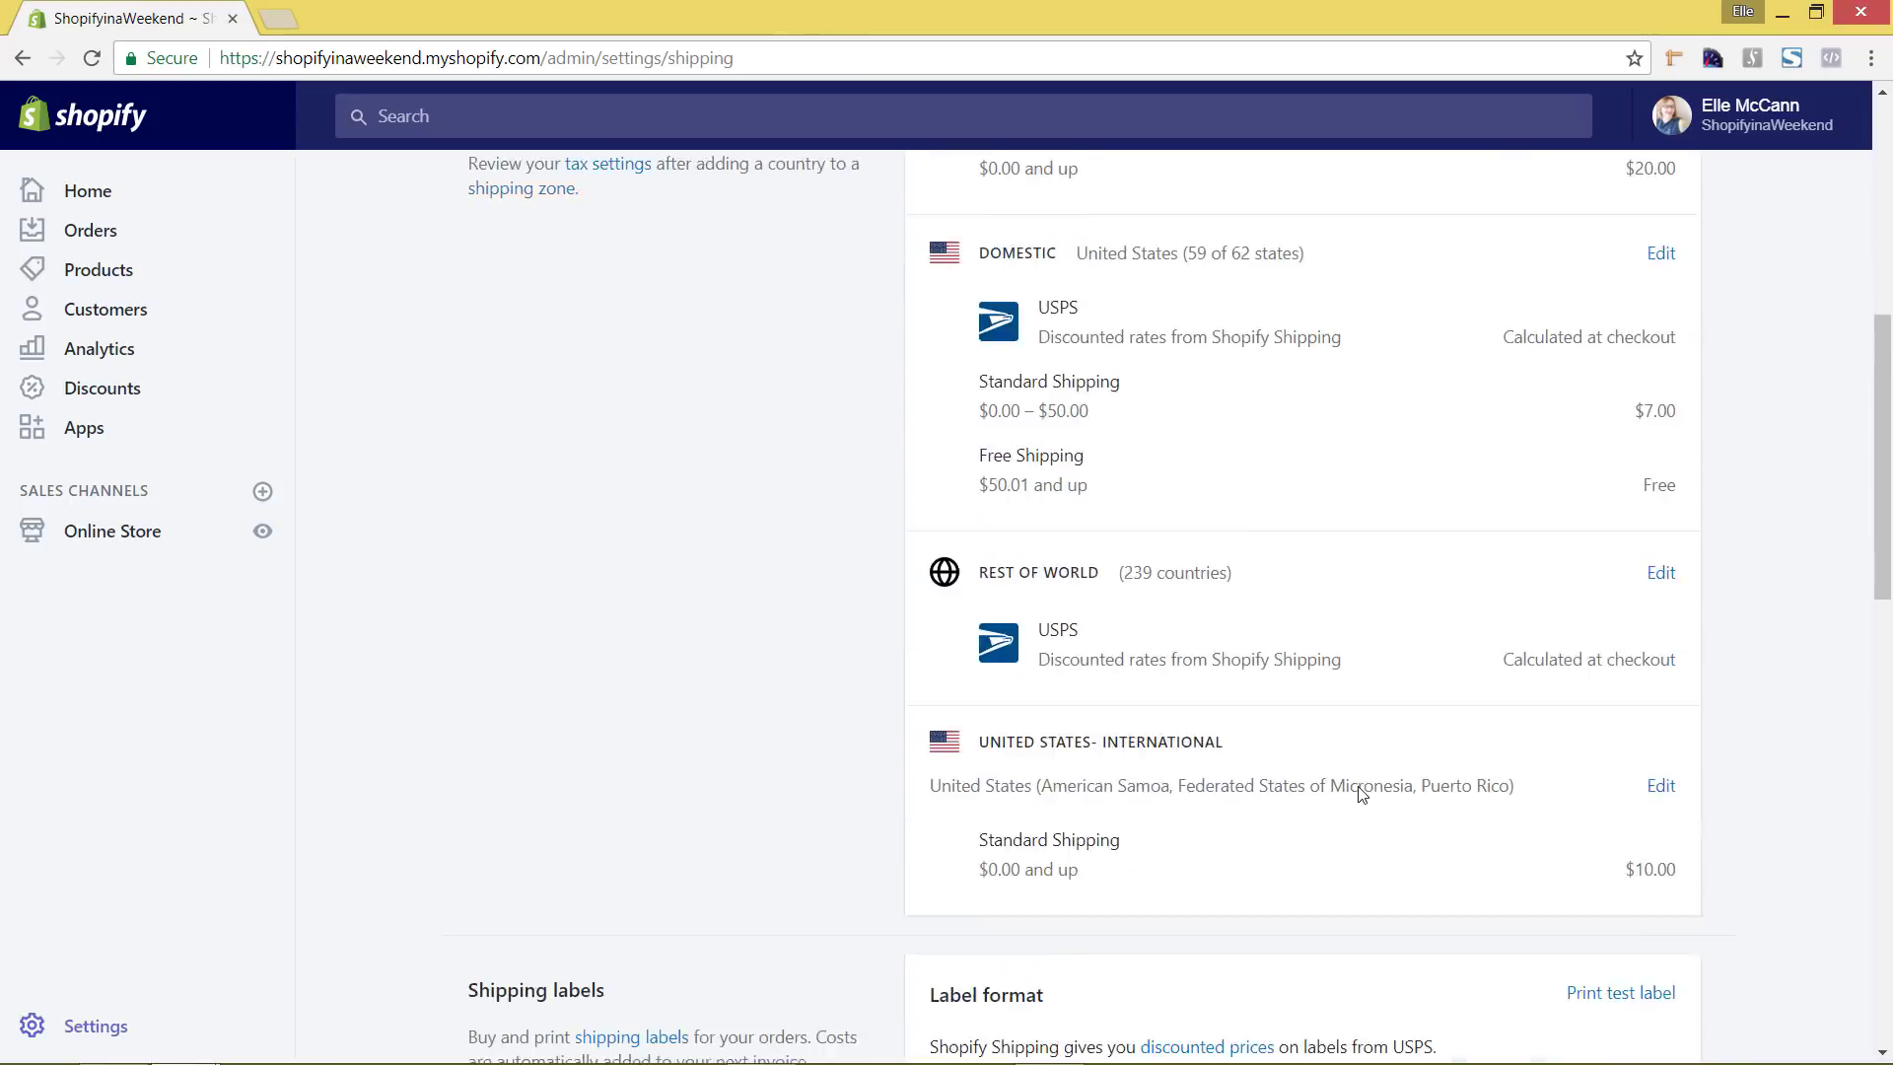
pyautogui.scroll(-5, 1386, 770)
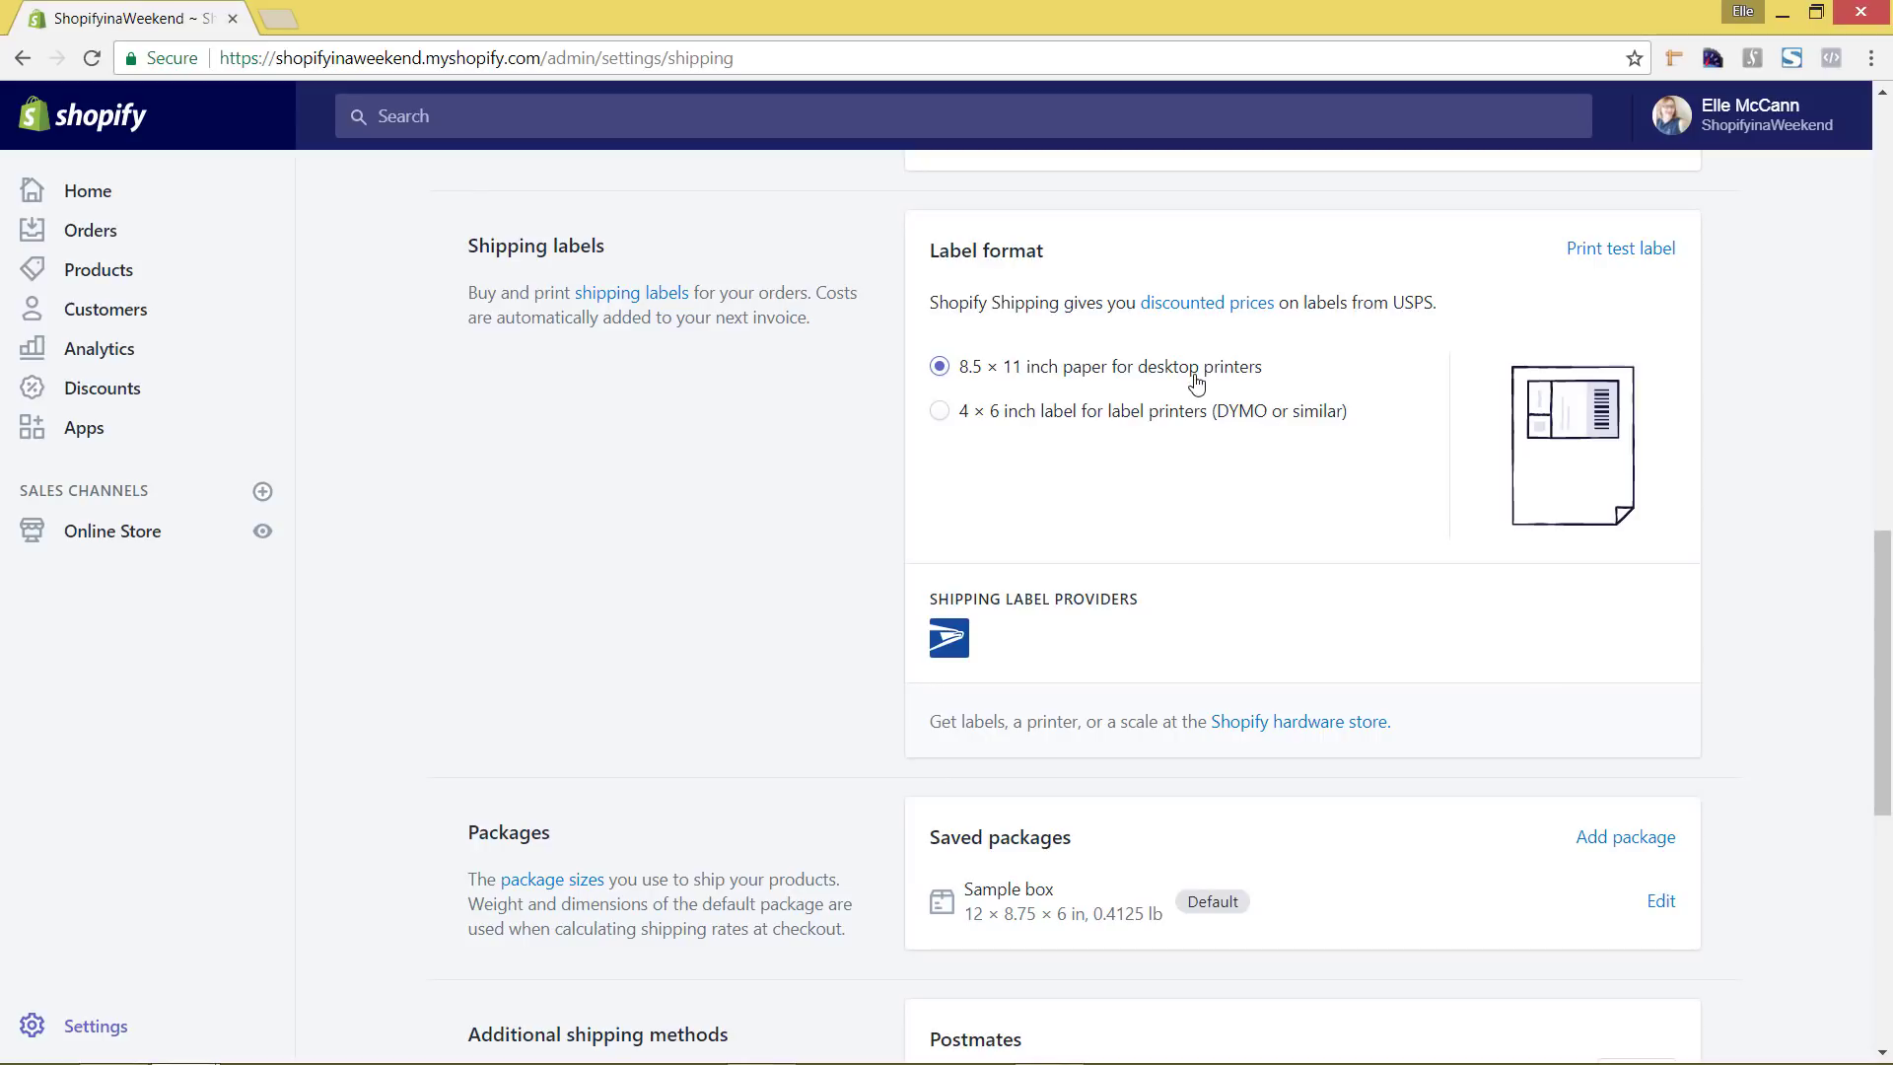
# Step: Set the label format to 4 × 6 inch labels for label printers
pyautogui.click(941, 412)
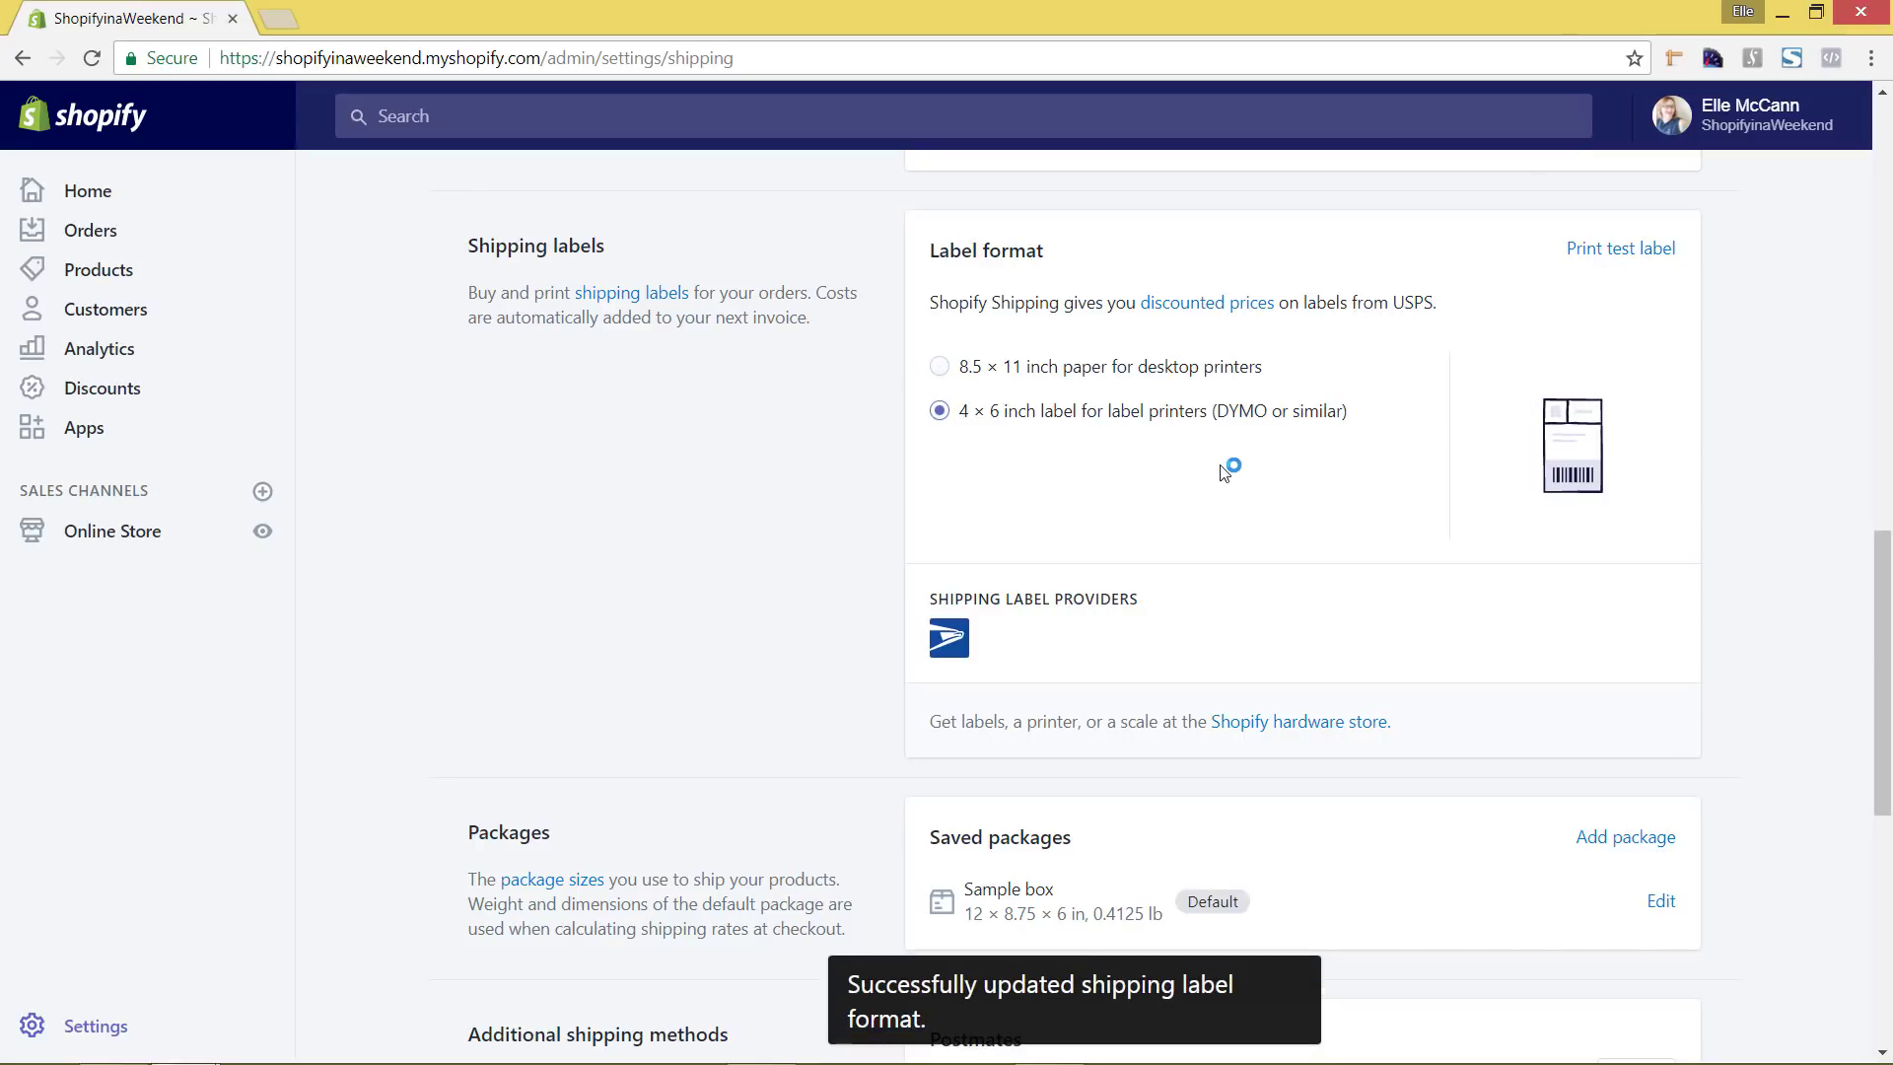
pyautogui.scroll(-1, 1712, 669)
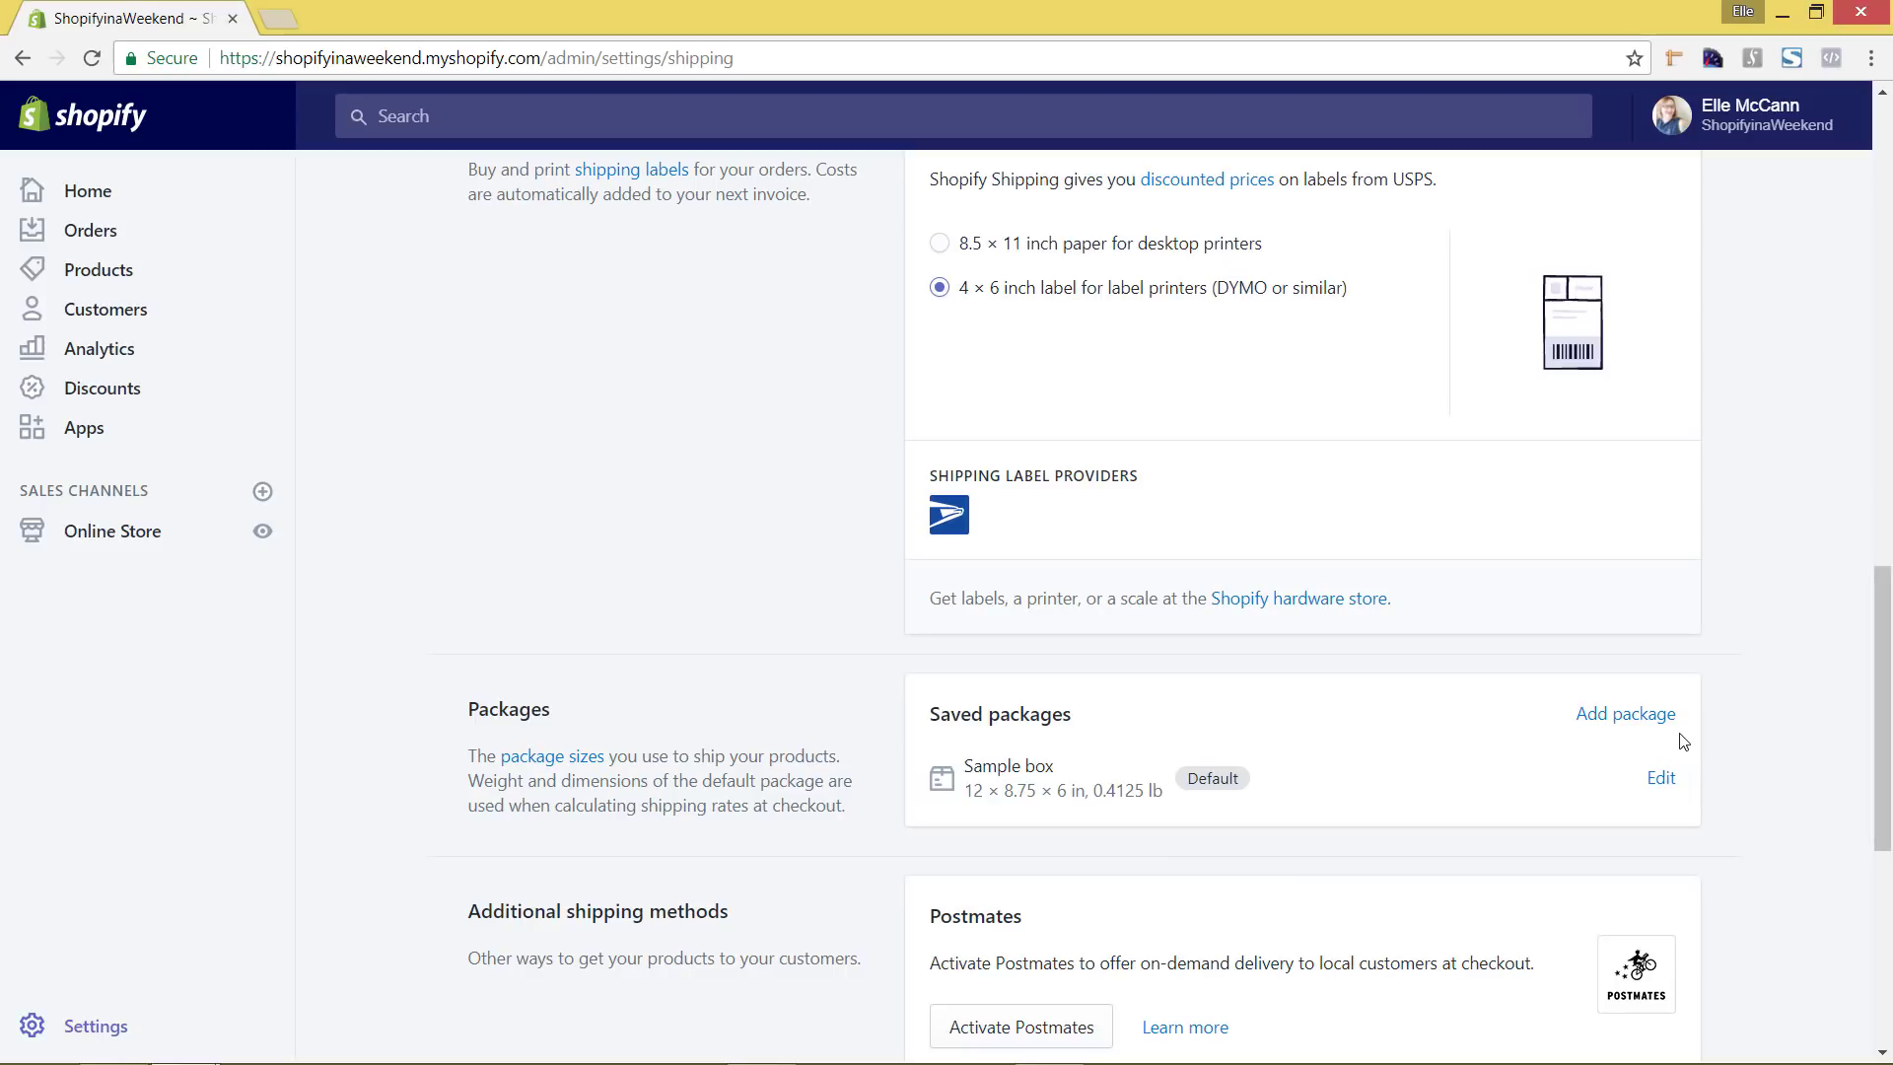
# Step: Start a new saved package, trying the Envelope and Soft package types
pyautogui.click(1615, 720)
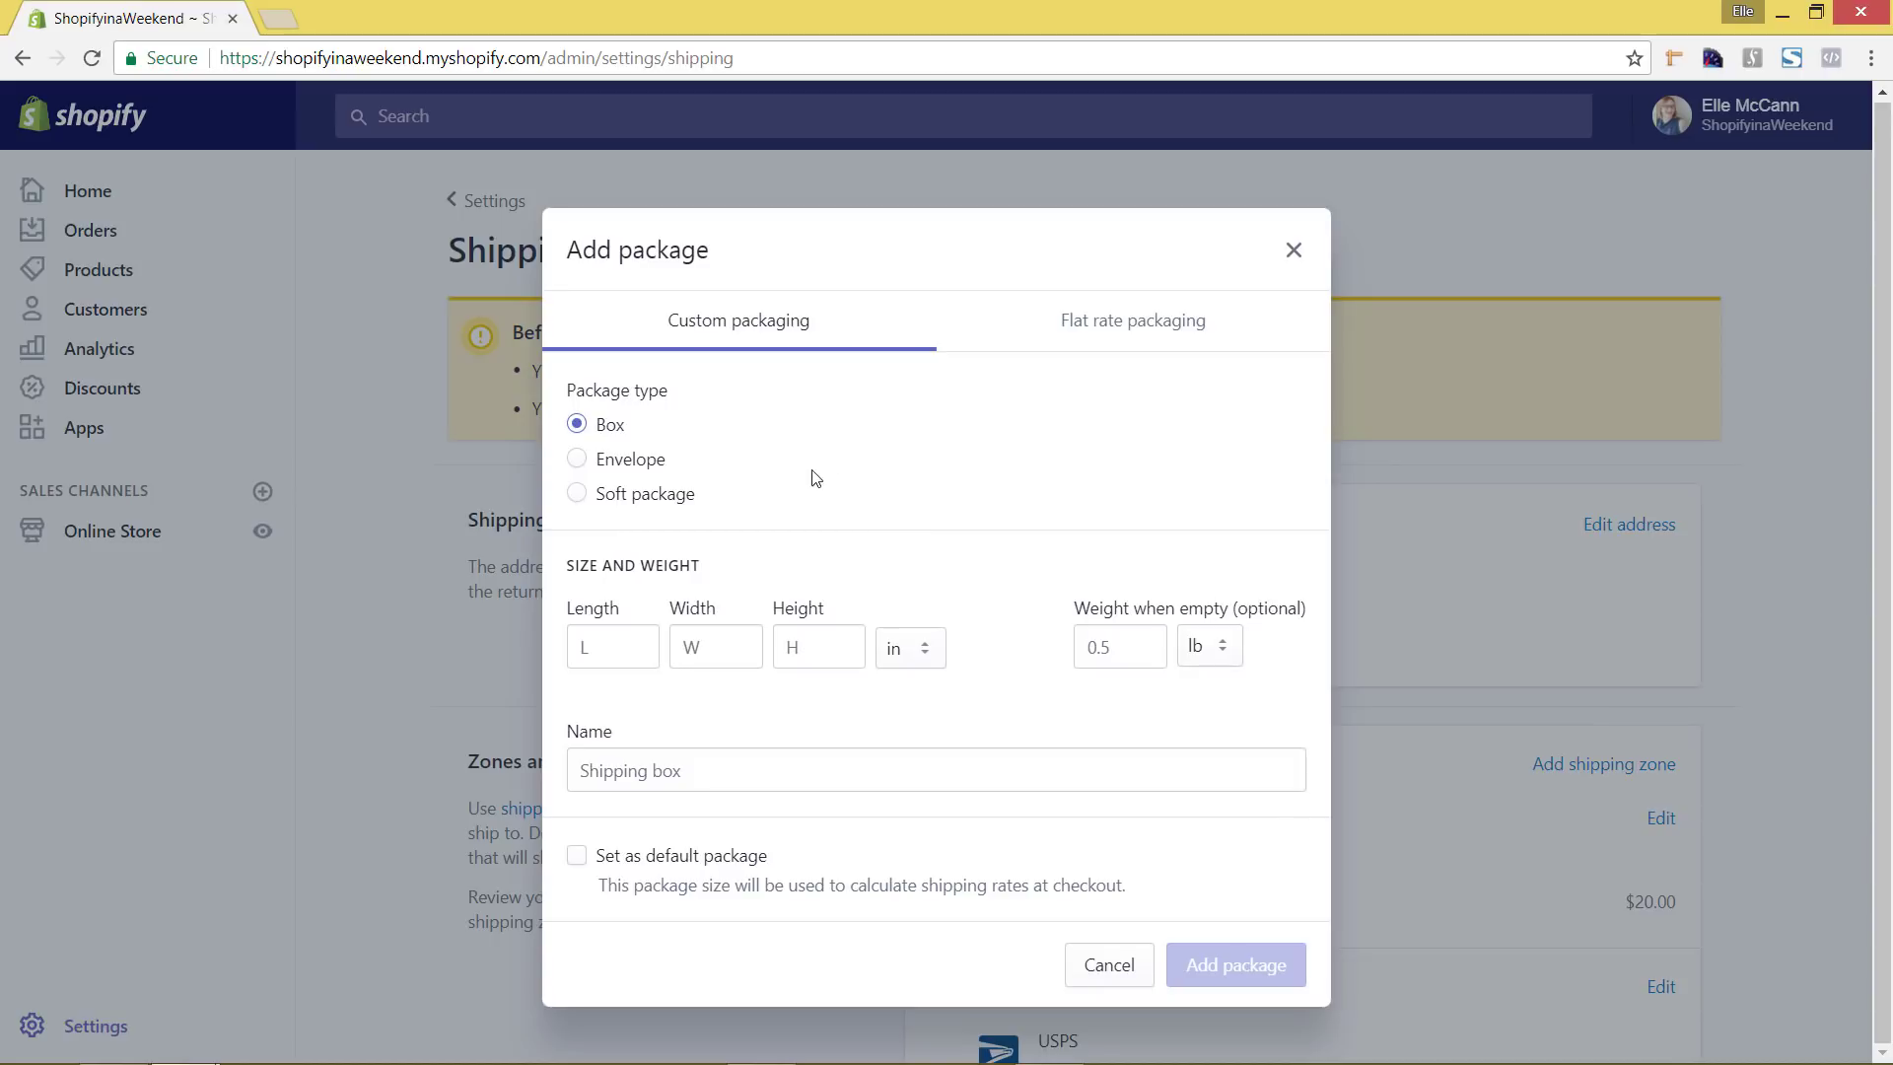
pyautogui.click(578, 462)
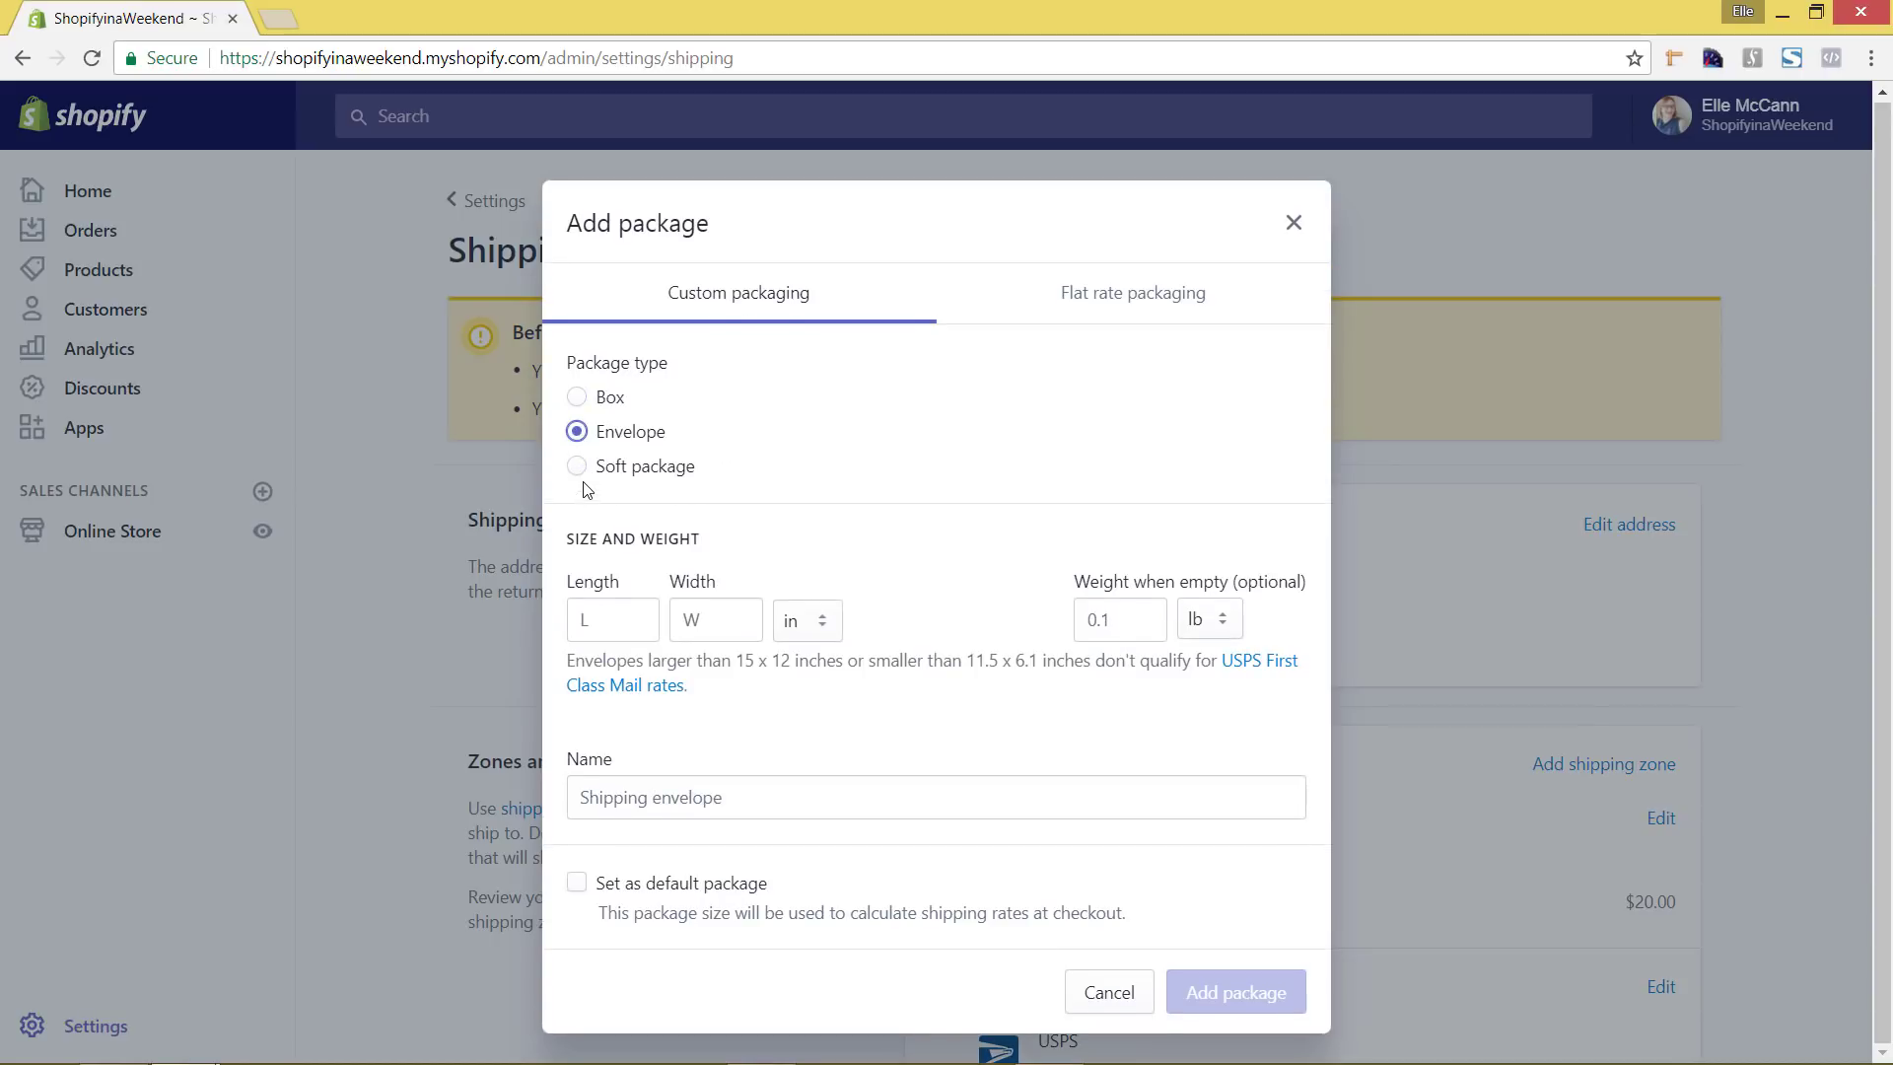
pyautogui.click(581, 480)
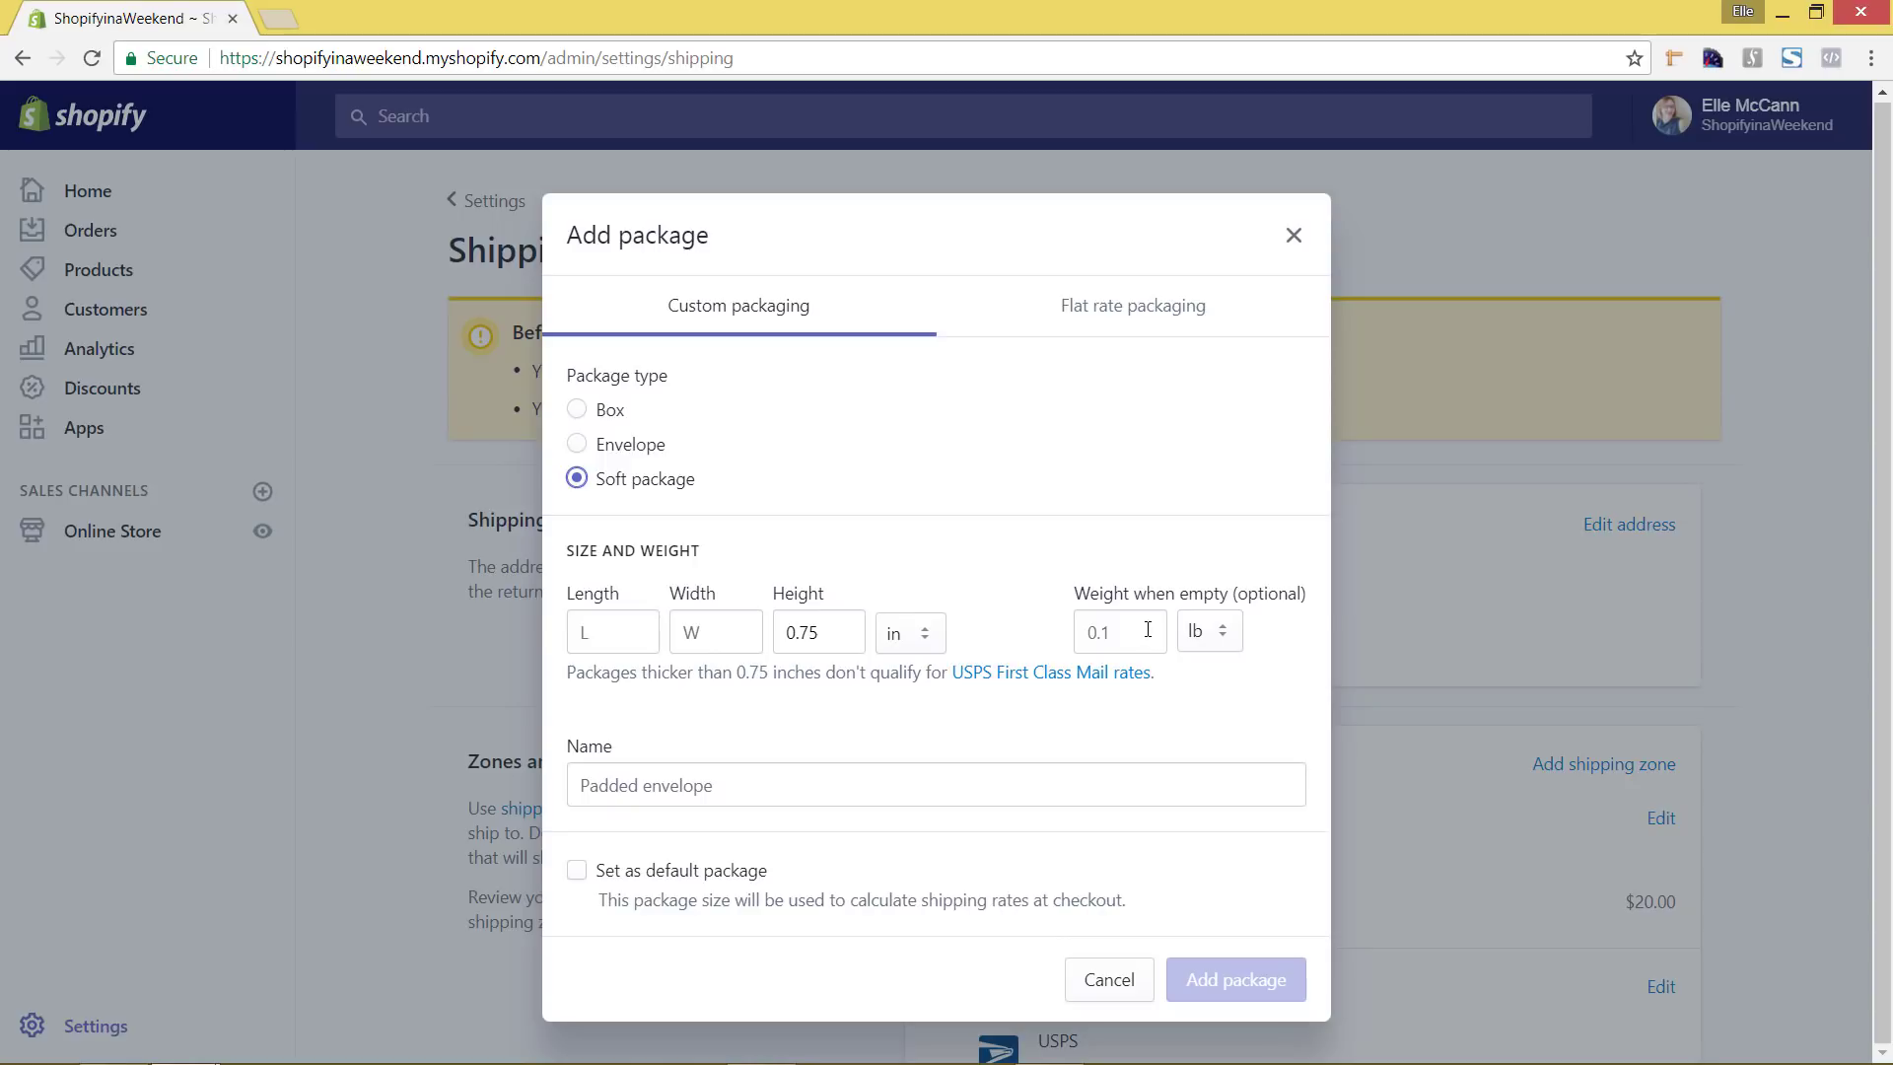
# Step: Browse flat rate boxes, trying APO/FPO and Large Flat Rate Box, then cancel without adding
pyautogui.click(1092, 314)
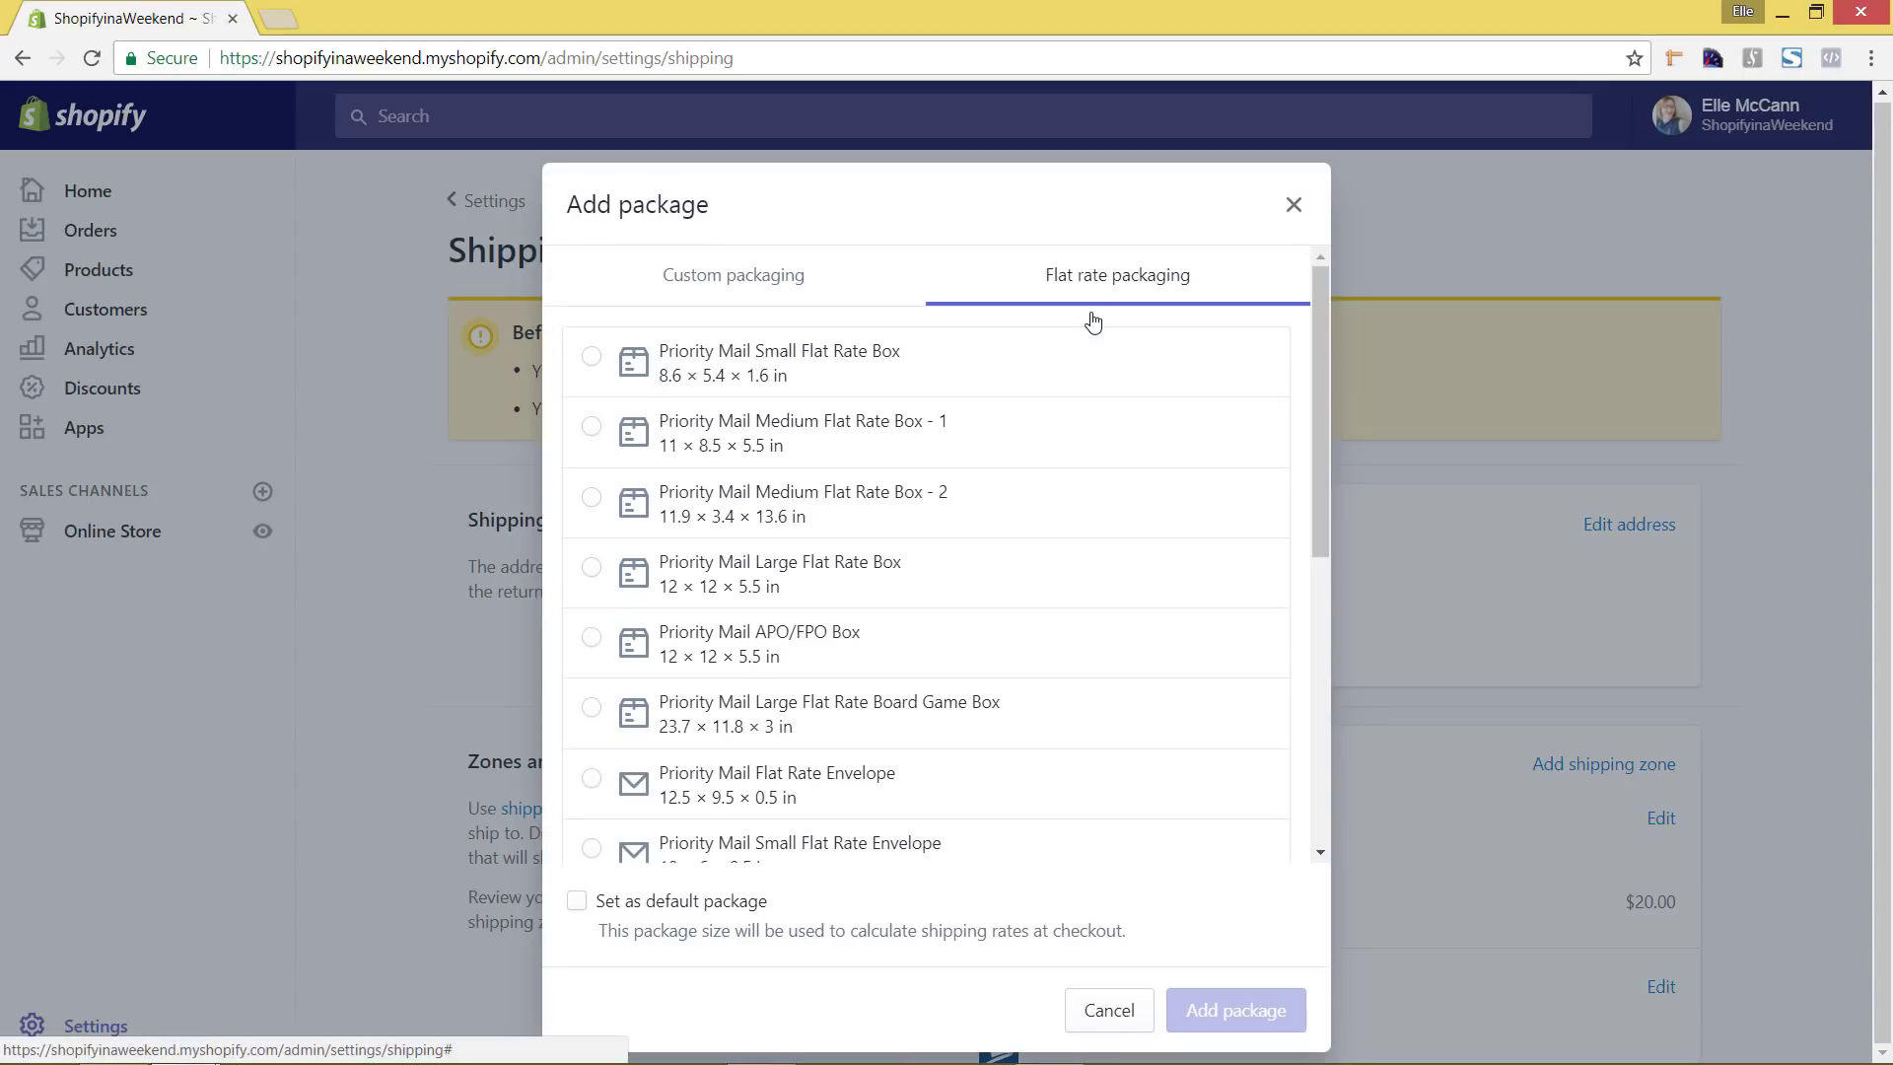
pyautogui.click(591, 636)
pyautogui.click(594, 568)
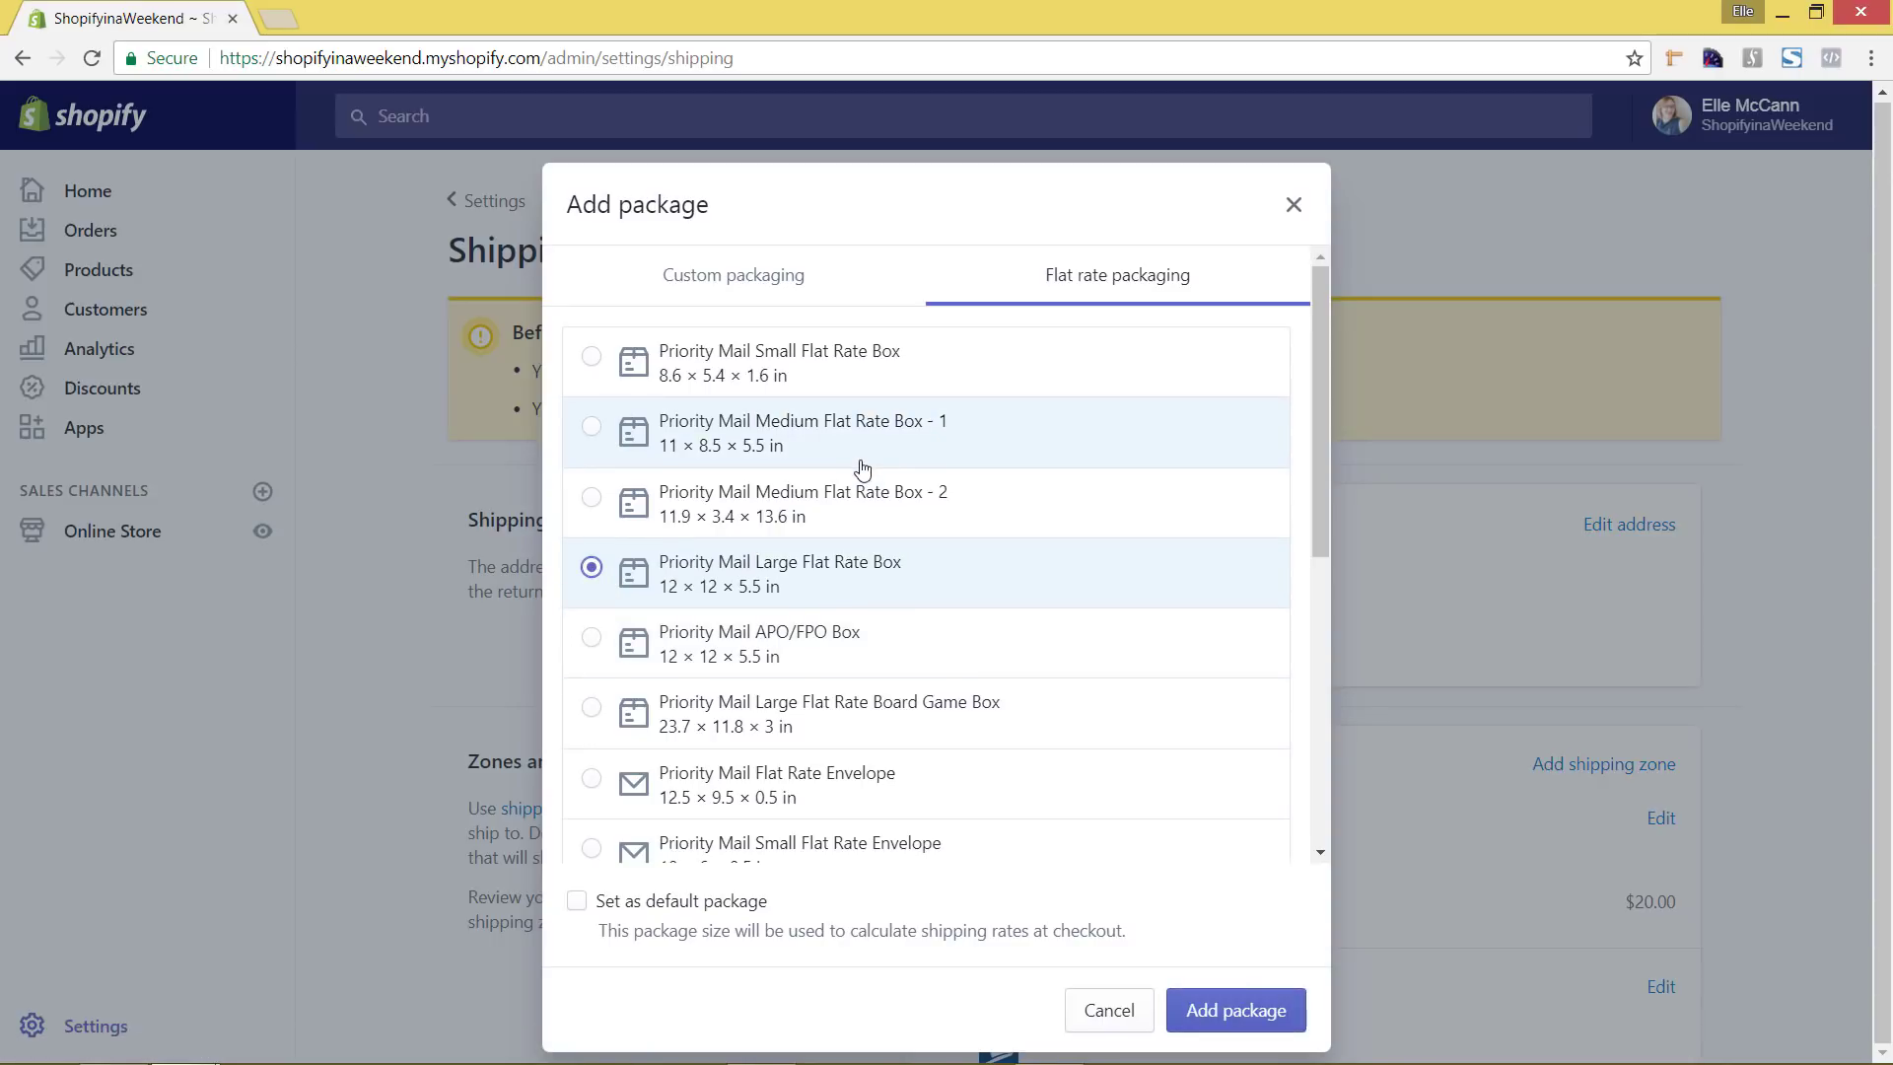
pyautogui.scroll(-6, 993, 617)
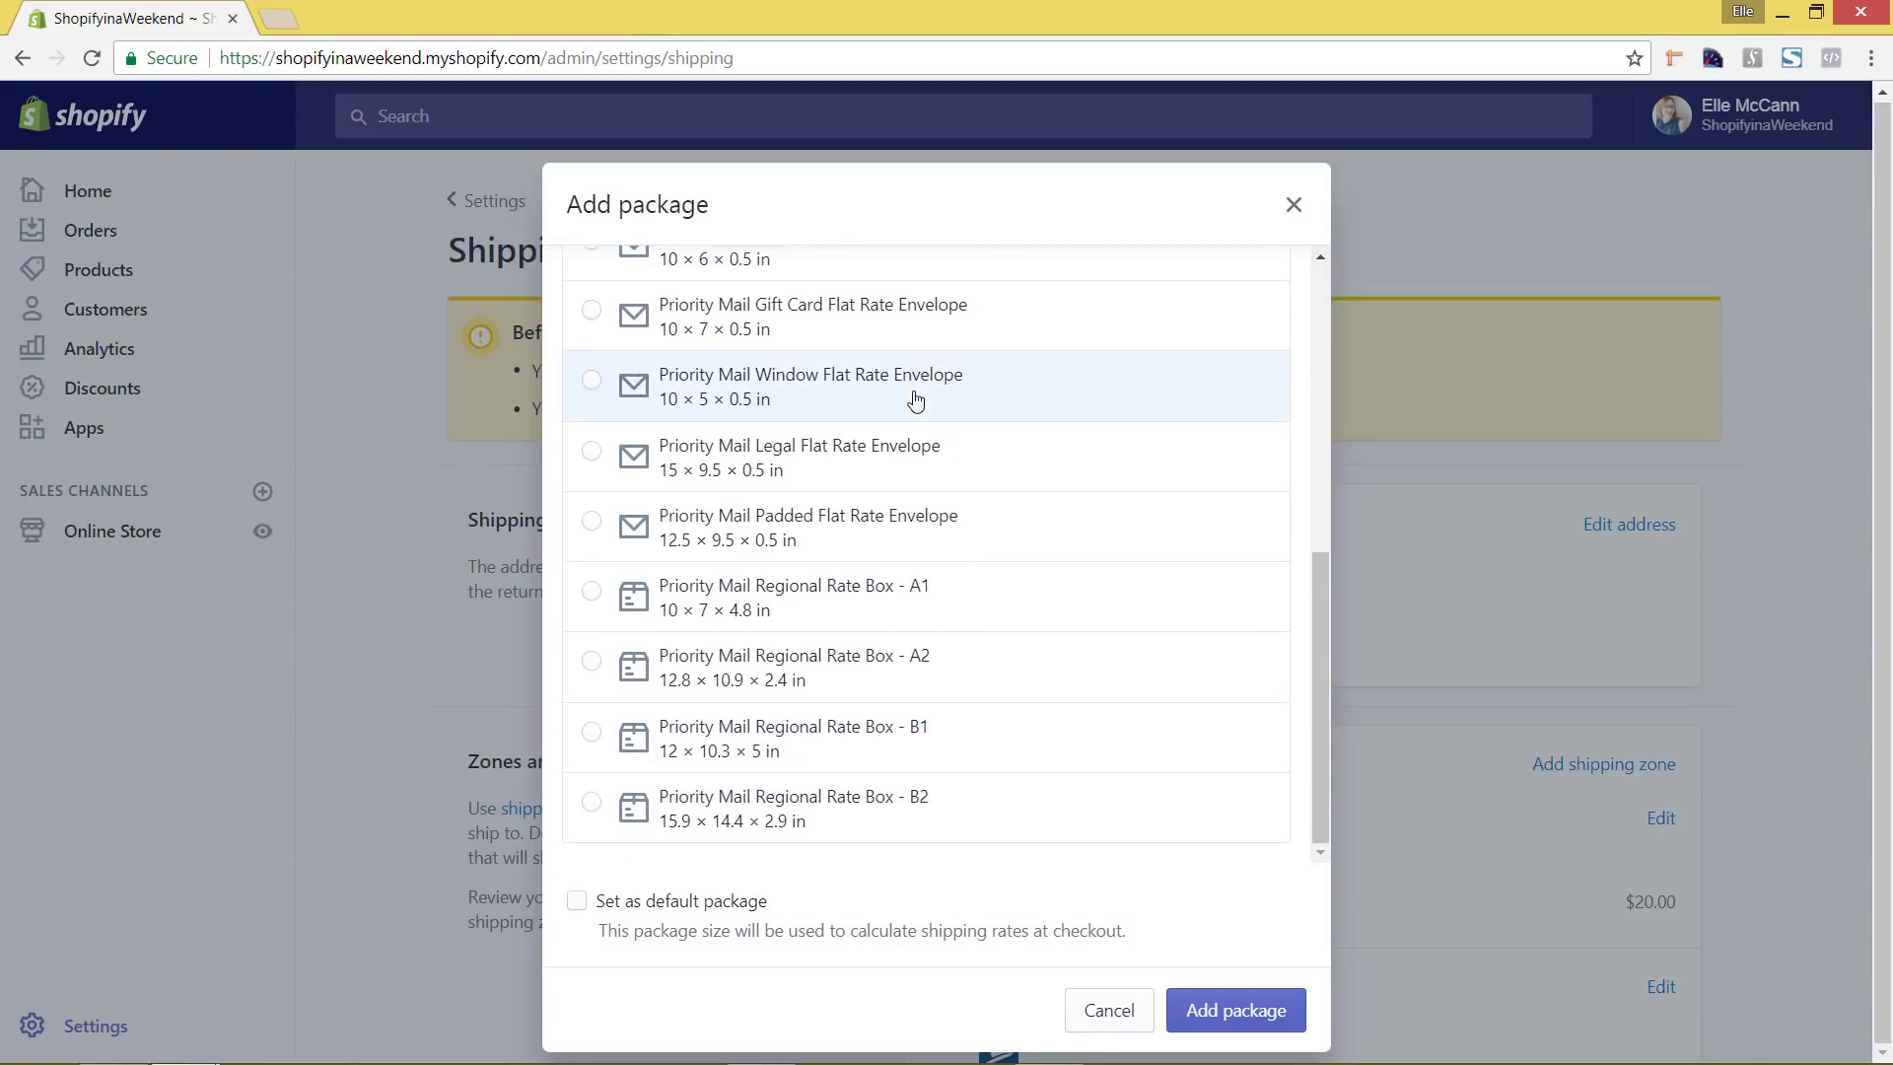
pyautogui.click(1108, 1010)
pyautogui.scroll(-7, 1517, 606)
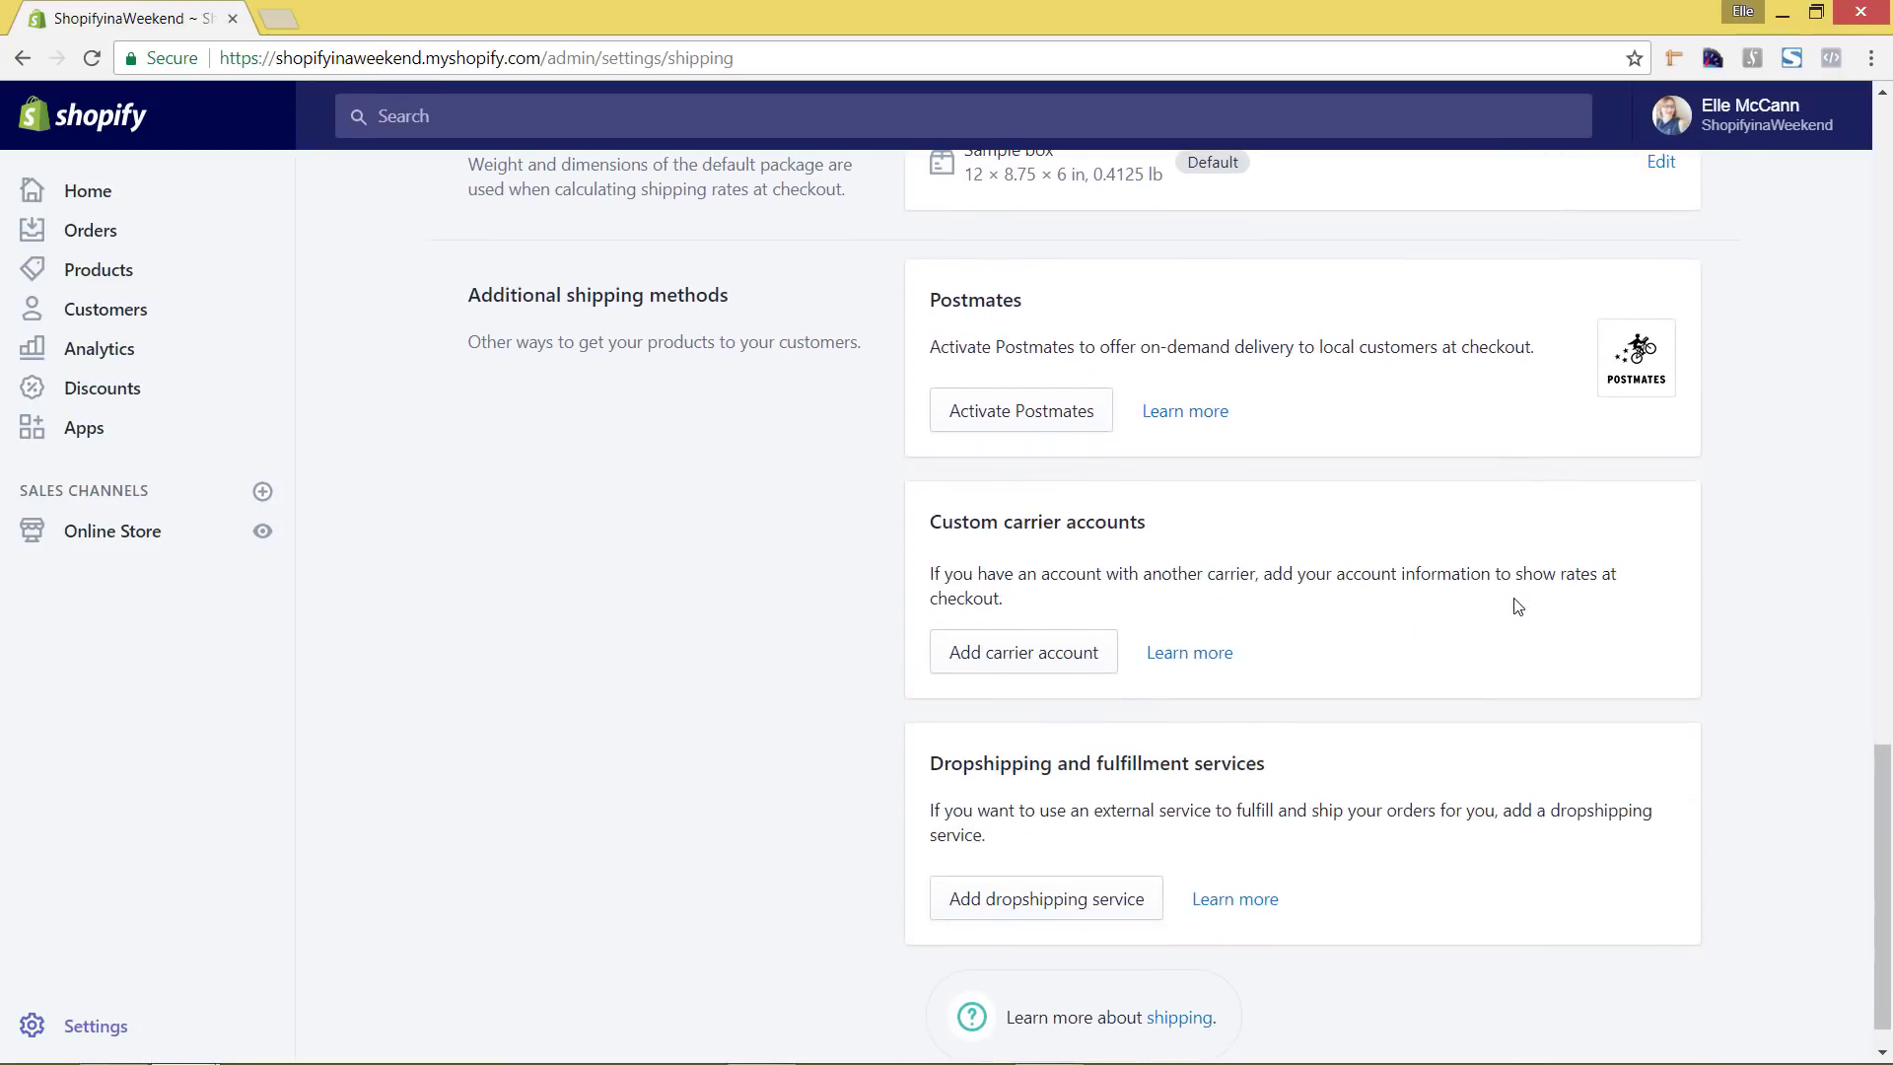
pyautogui.scroll(-1, 1526, 595)
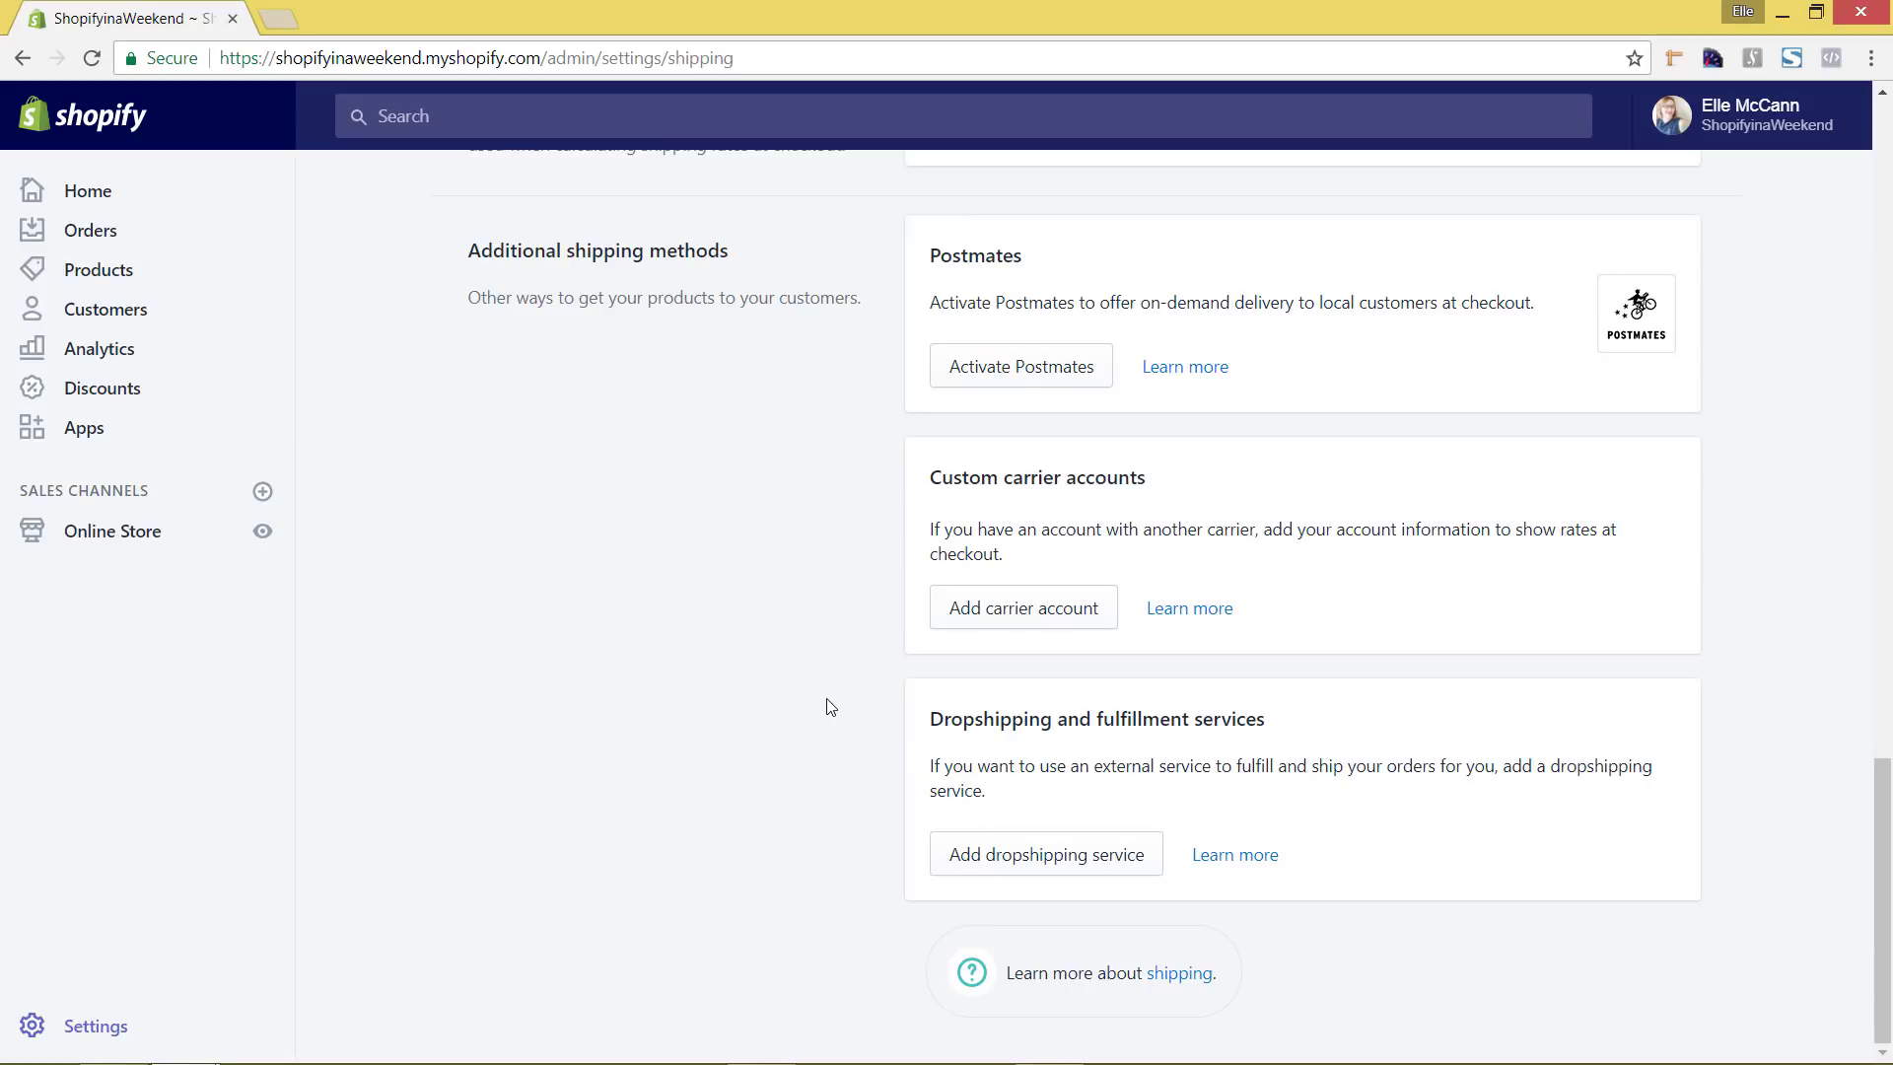
pyautogui.scroll(15, 827, 706)
pyautogui.scroll(3, 858, 712)
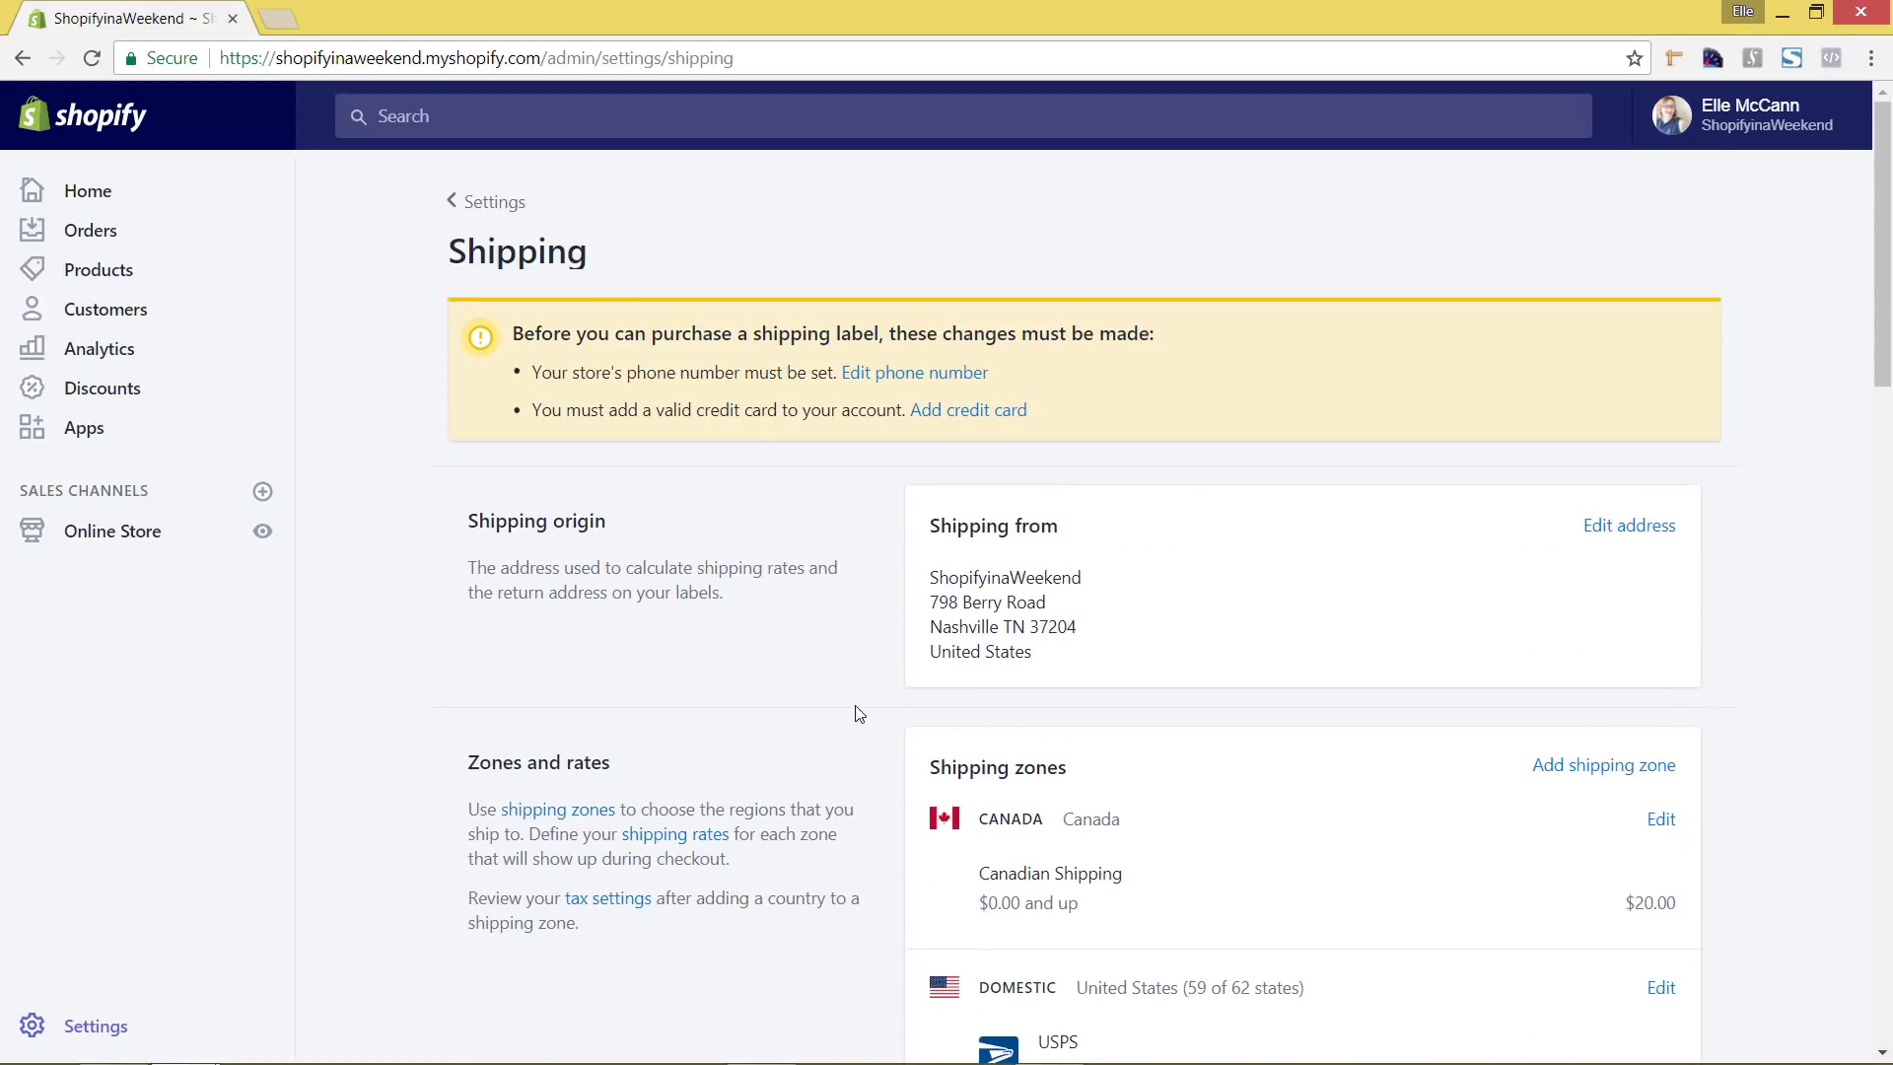
pyautogui.scroll(-1, 690, 443)
pyautogui.scroll(1, 525, 176)
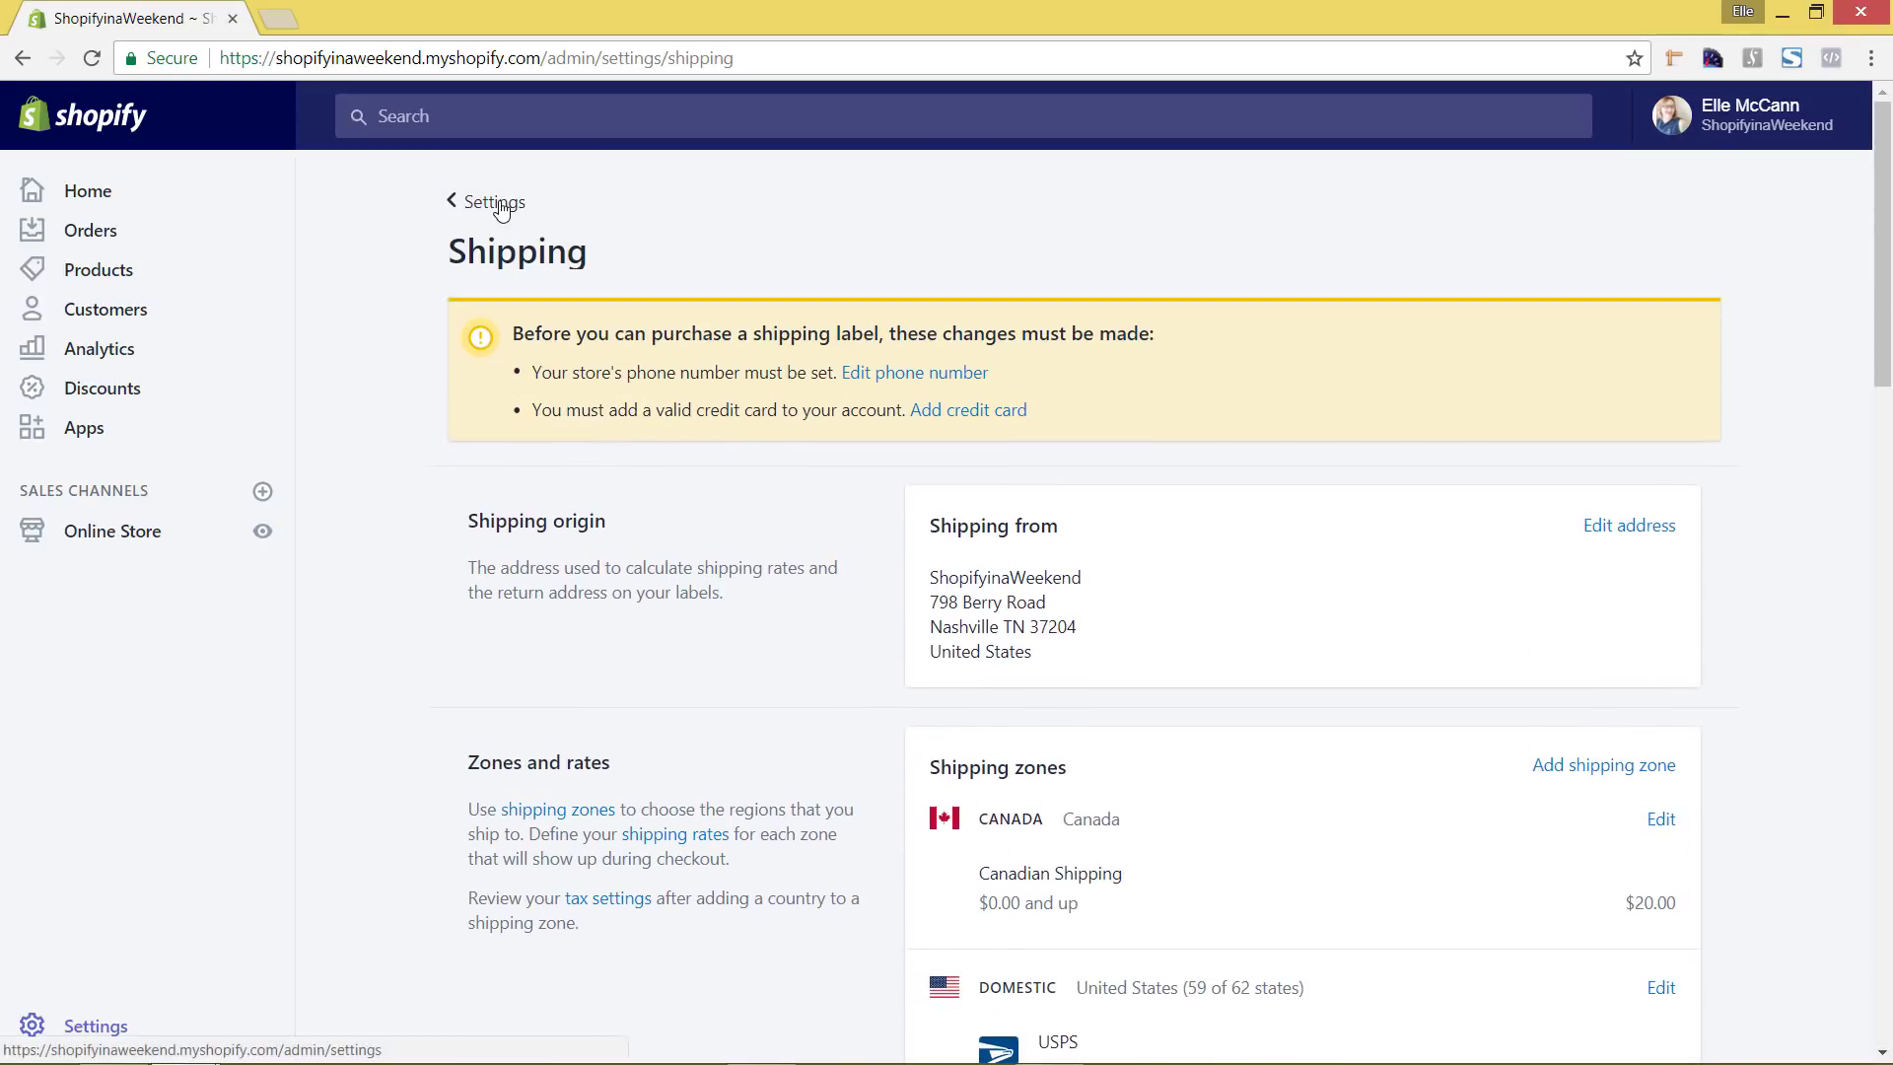
# Step: Go back to the Settings overview and open the Taxes page
pyautogui.click(505, 207)
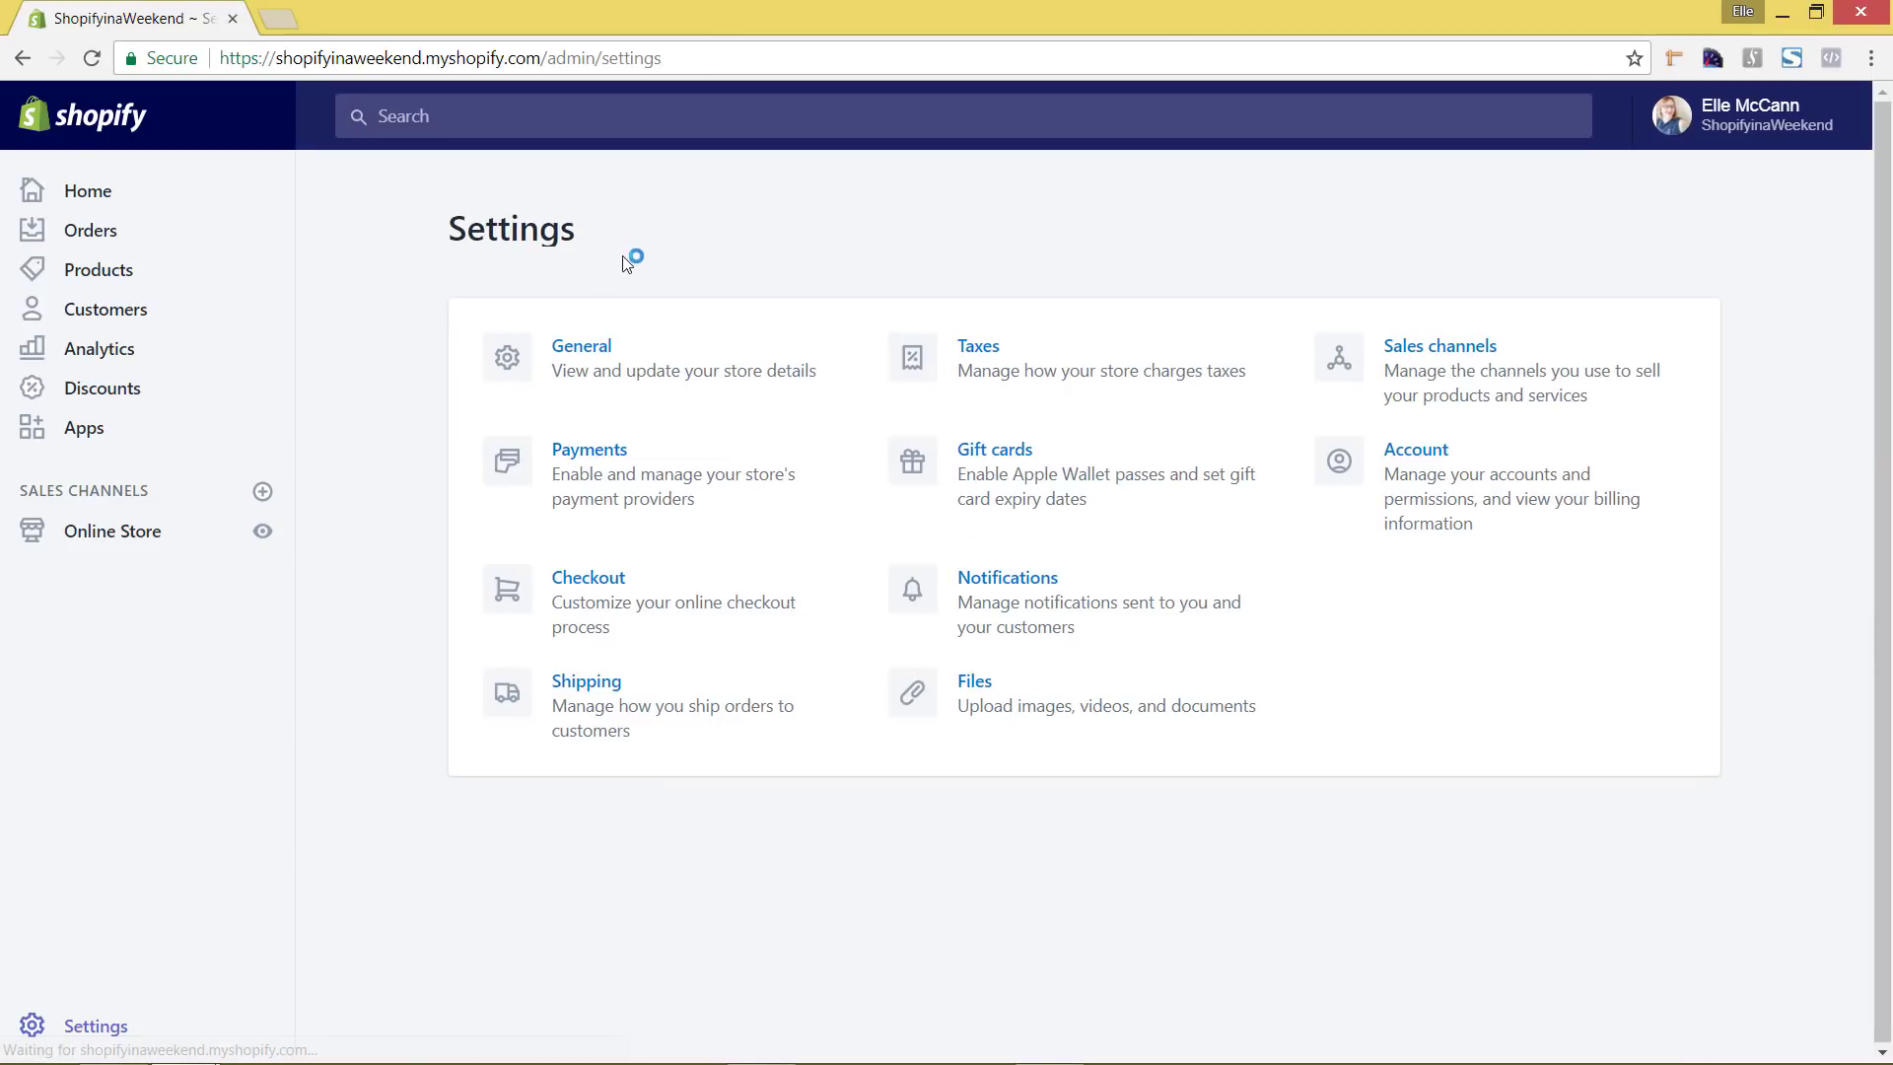
pyautogui.click(1077, 358)
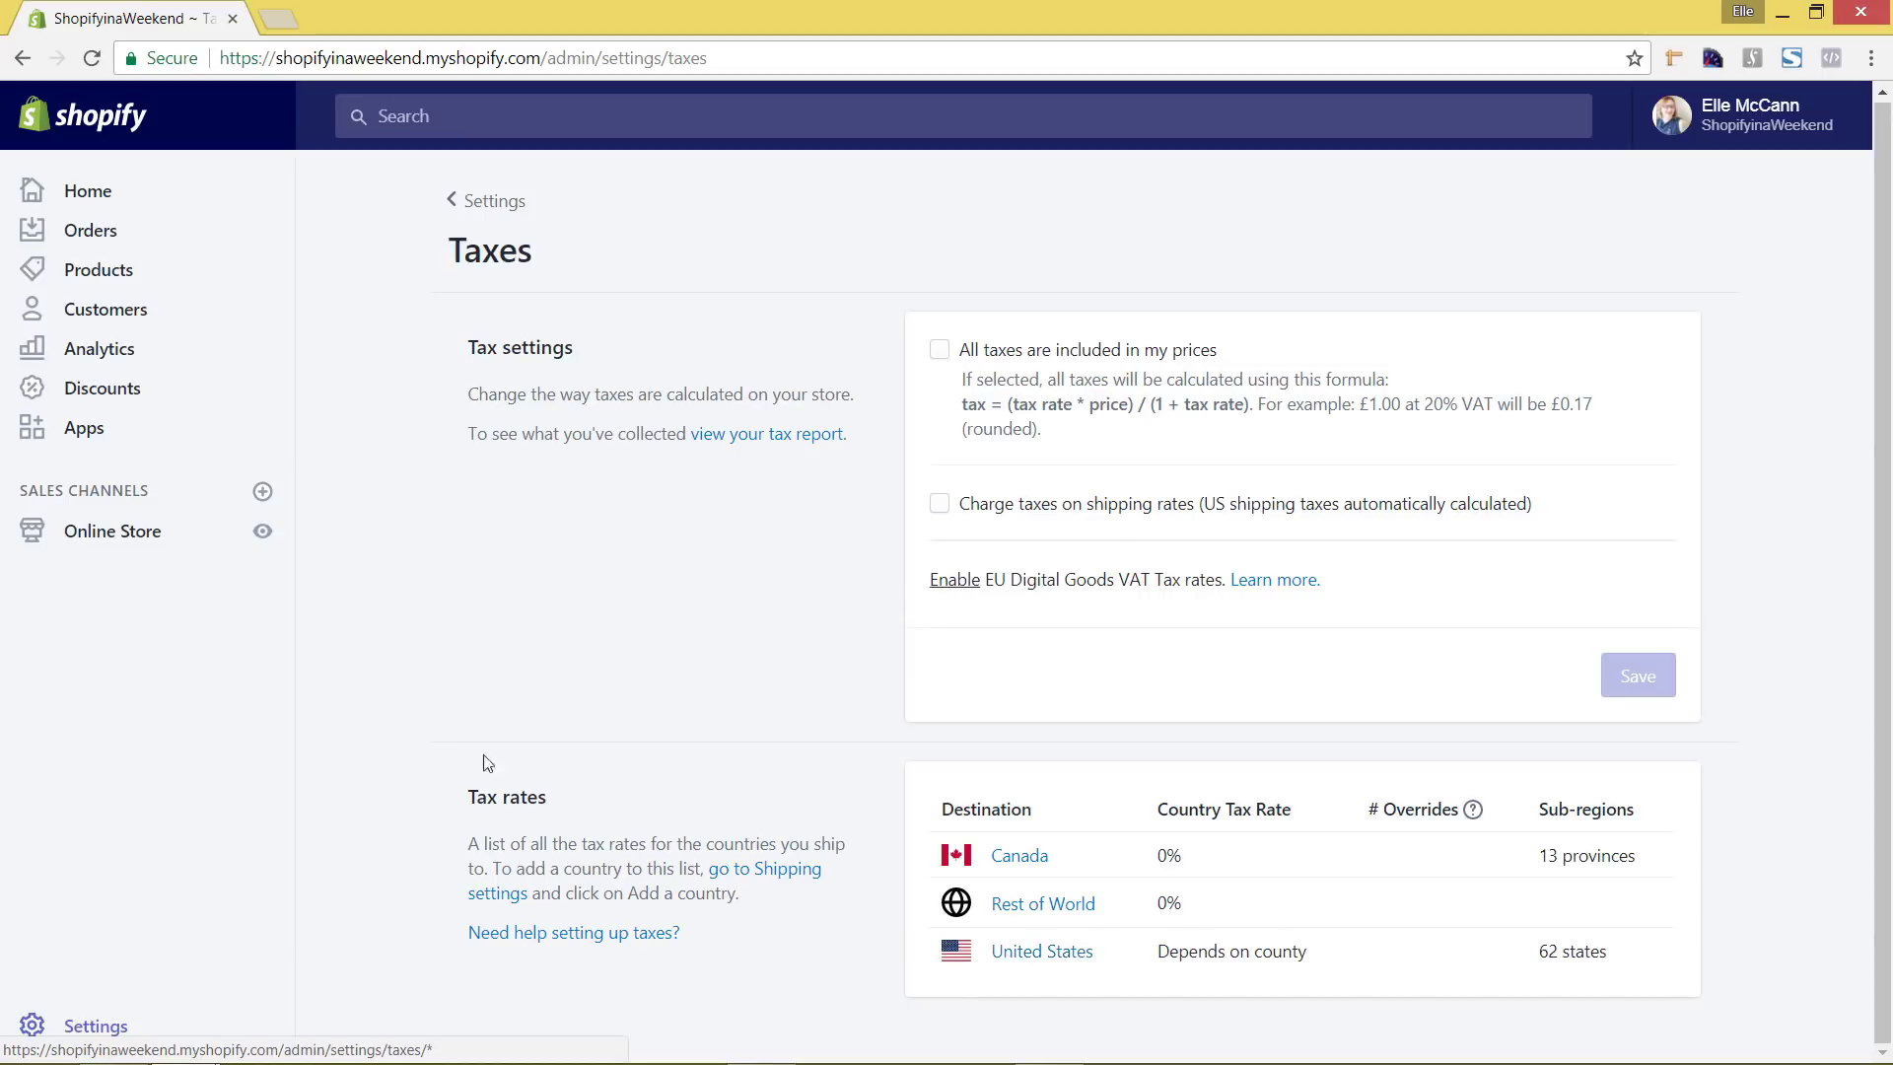
# Step: Under United States taxes, add Tennessee zip 37129 as a physical presence
pyautogui.click(1036, 969)
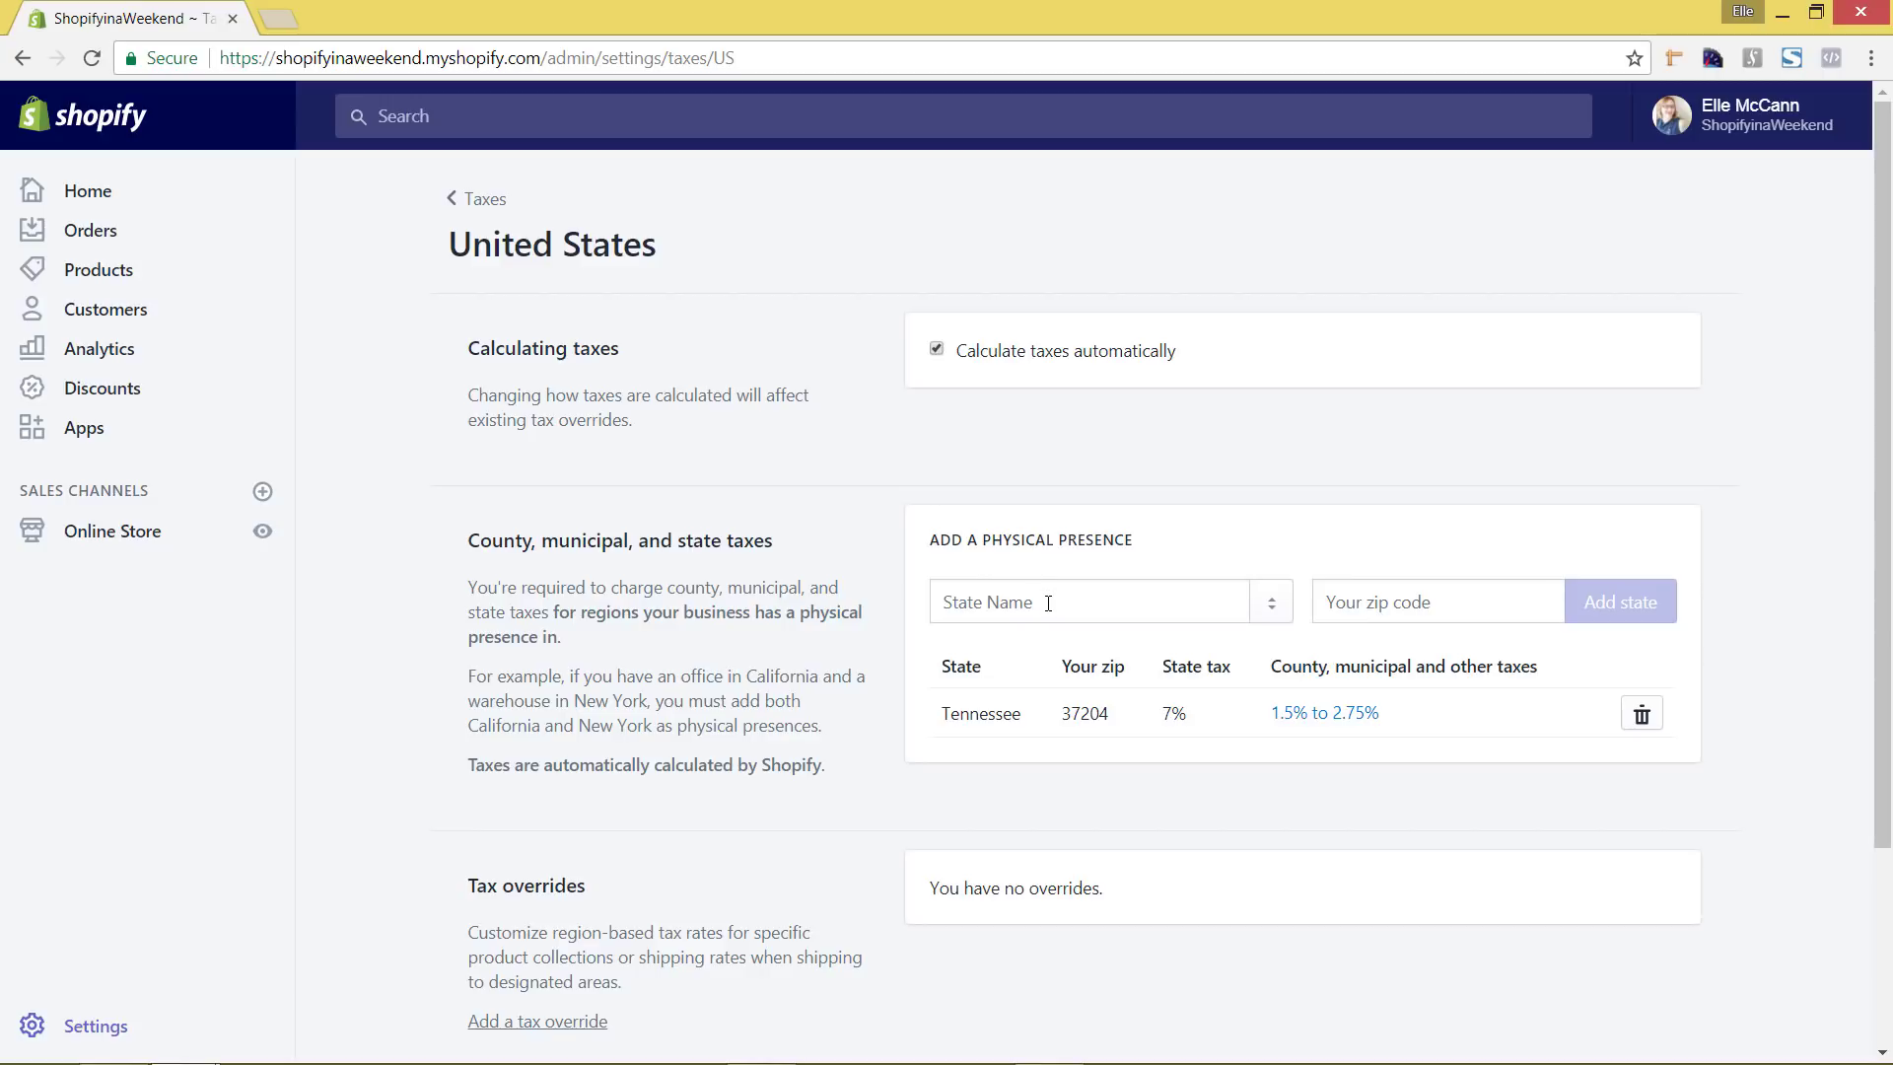
pyautogui.click(1048, 603)
pyautogui.write('Ten')
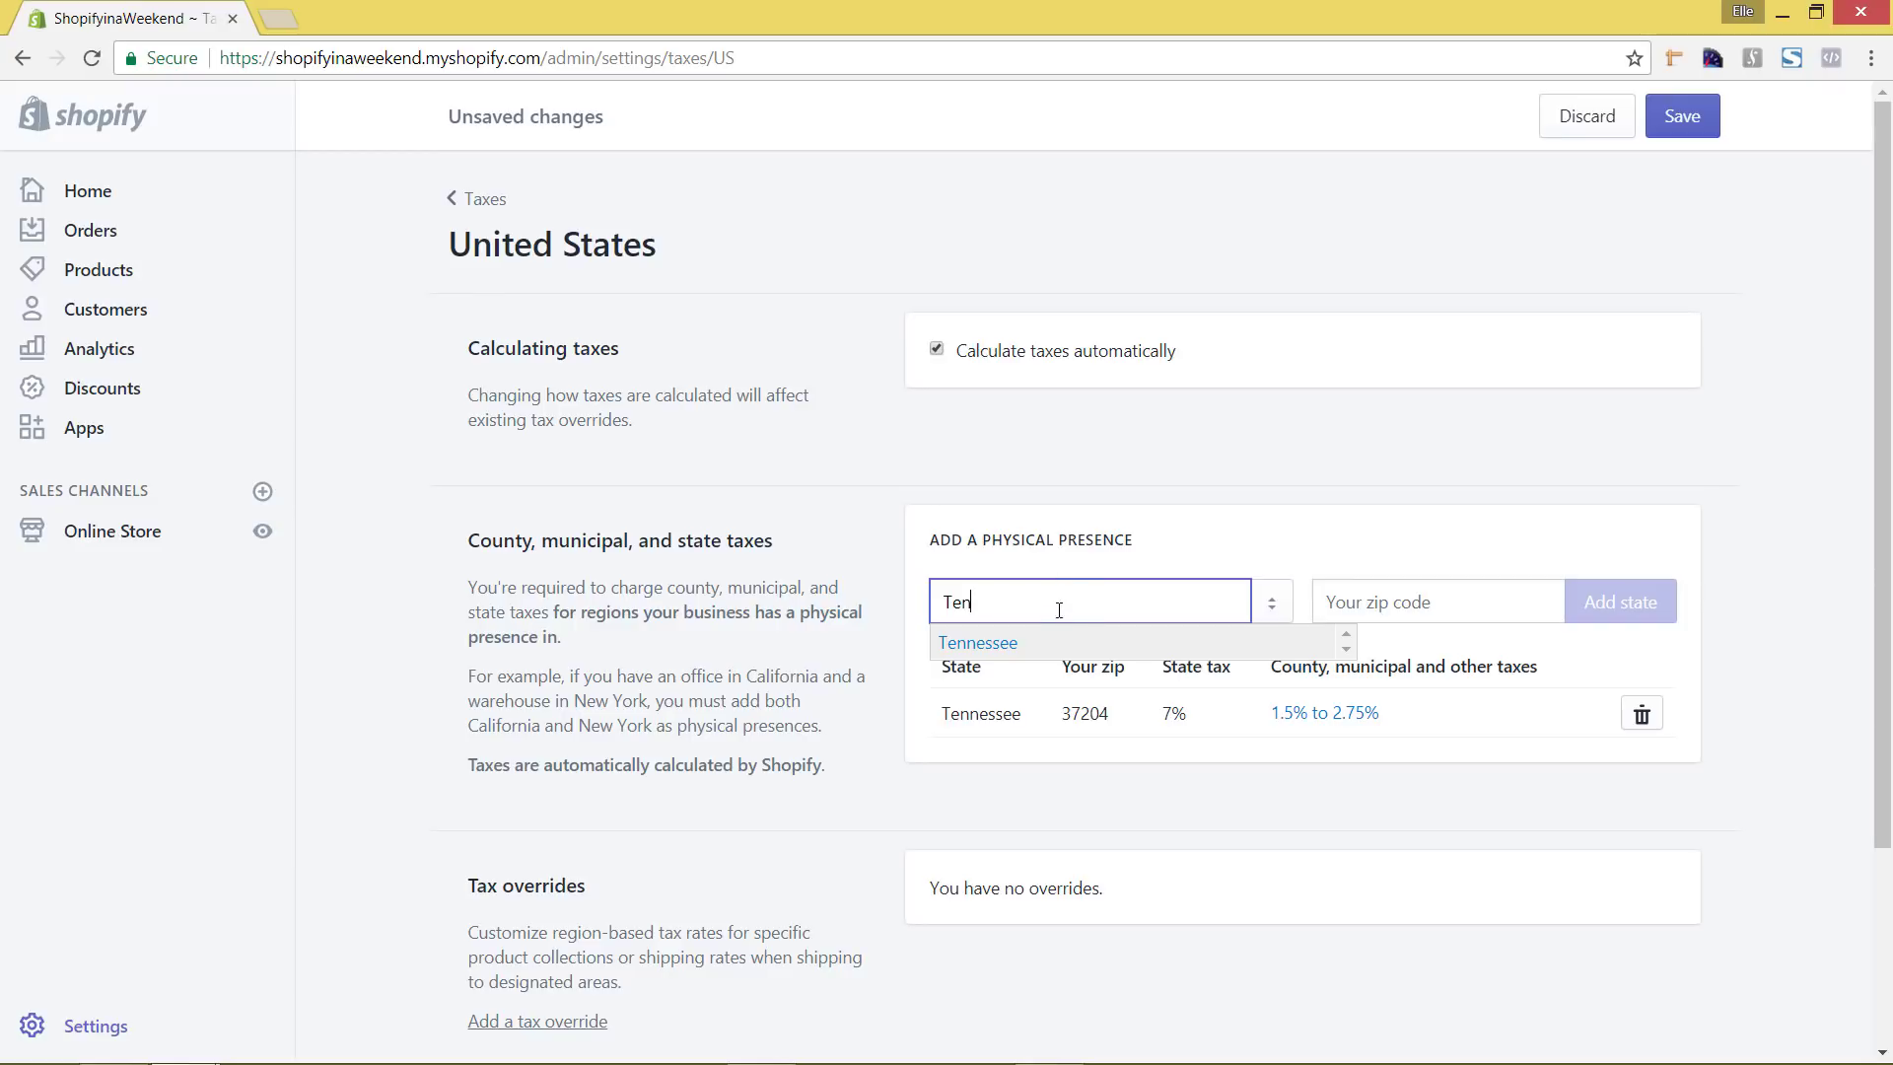
pyautogui.click(1055, 643)
pyautogui.click(1387, 601)
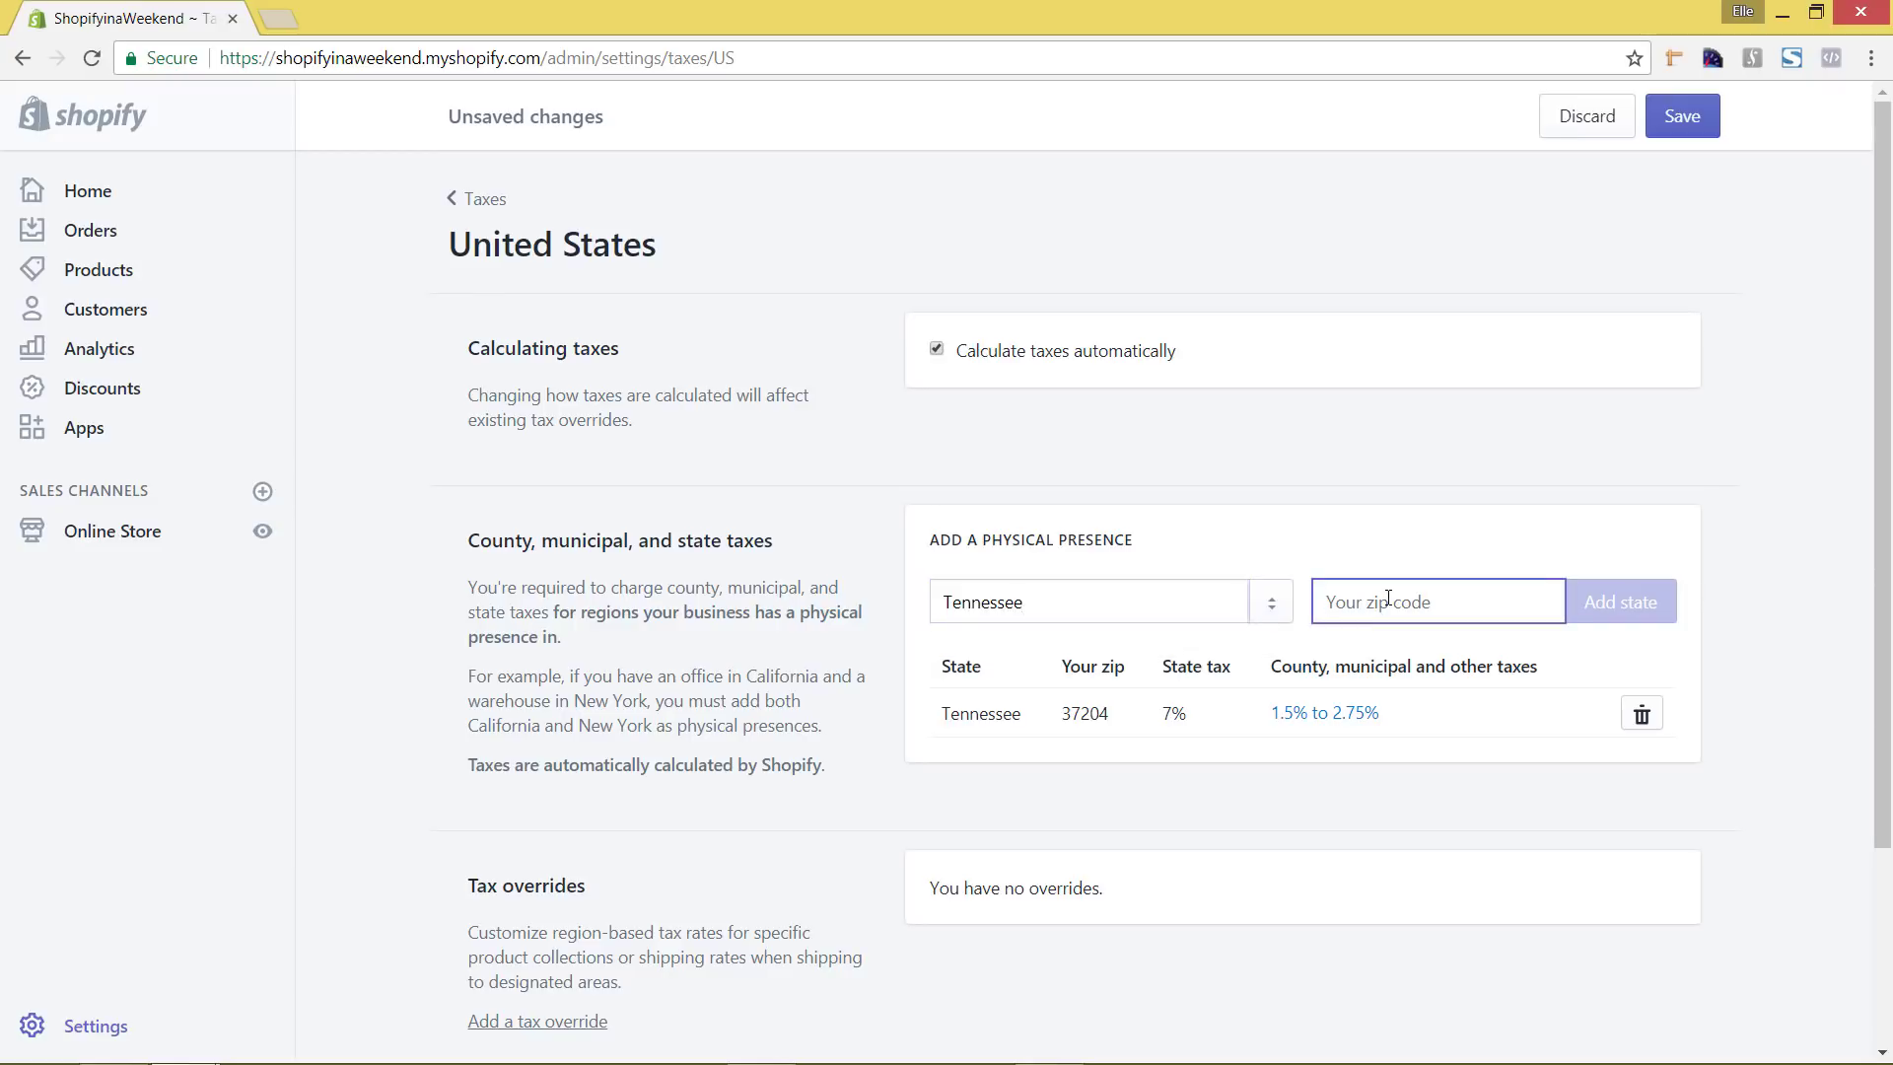
pyautogui.write('37')
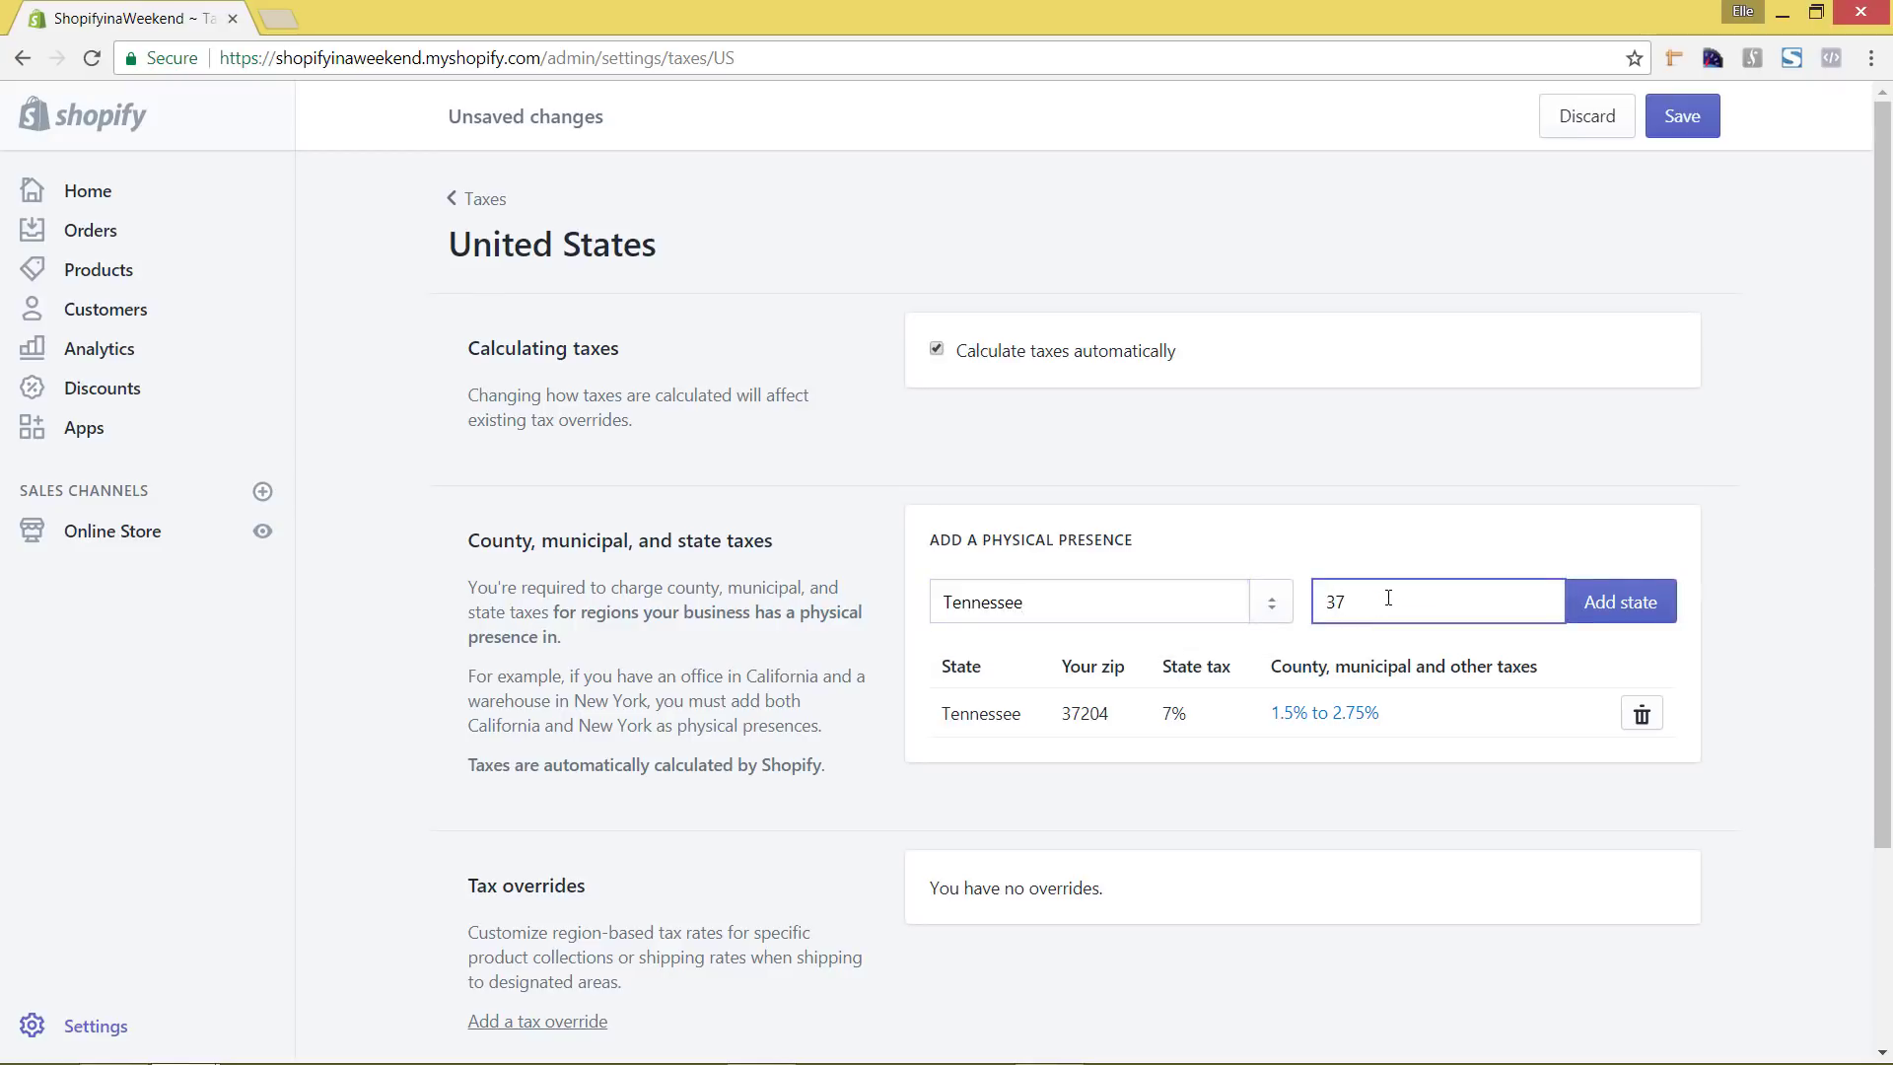
pyautogui.write('129')
pyautogui.click(1620, 616)
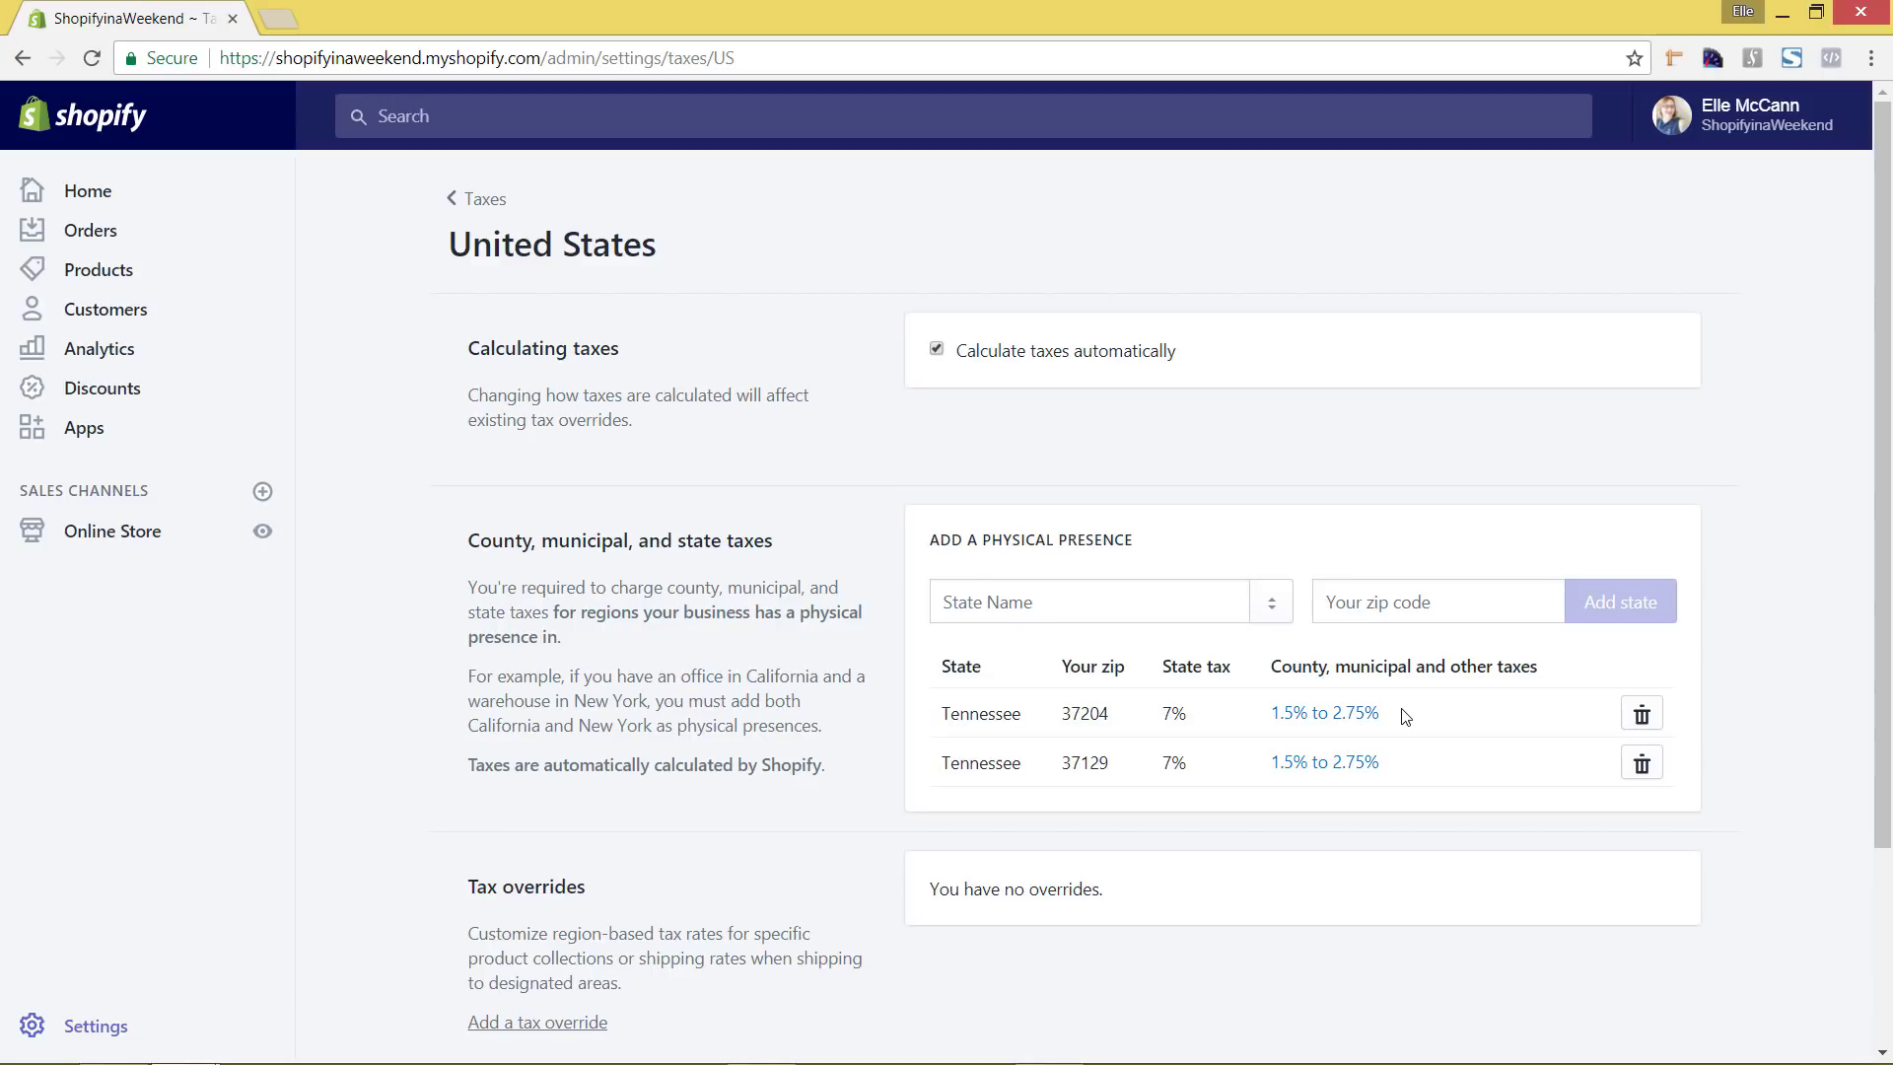
pyautogui.click(1320, 718)
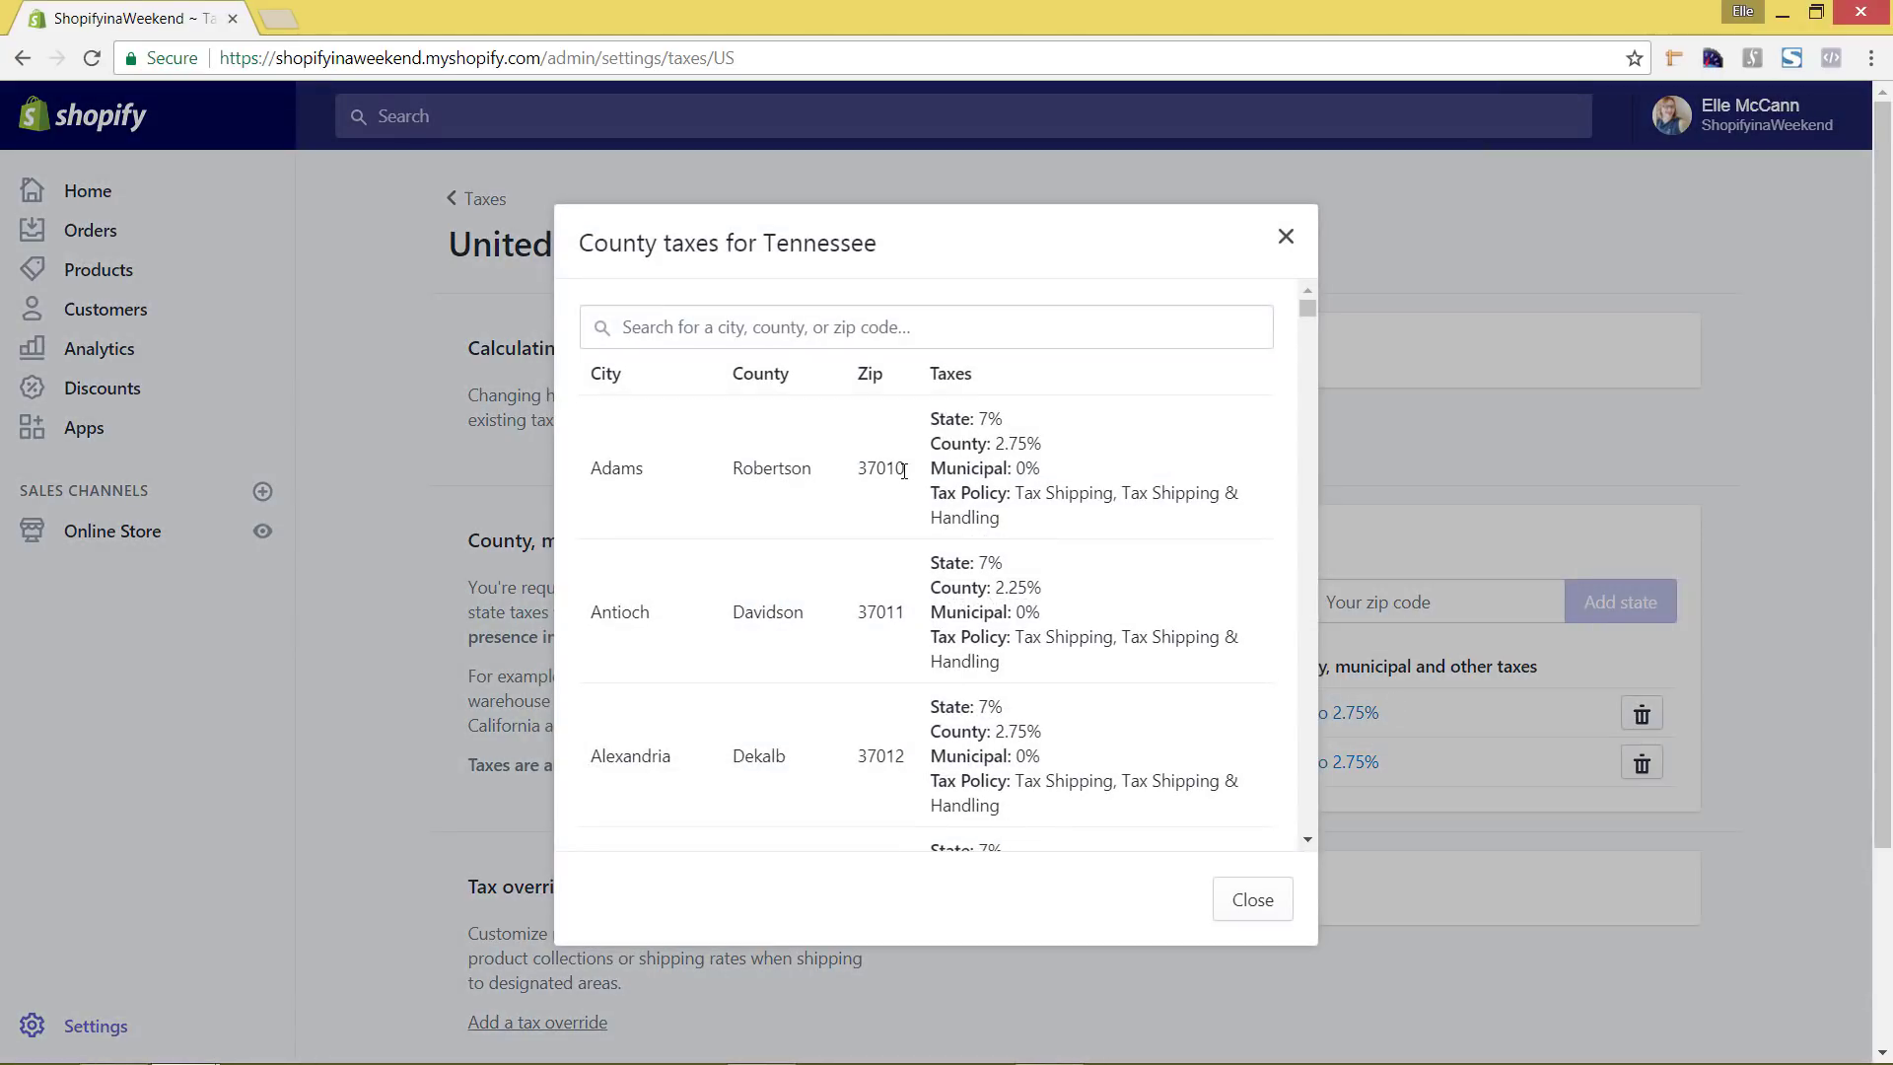
pyautogui.scroll(-1, 1132, 487)
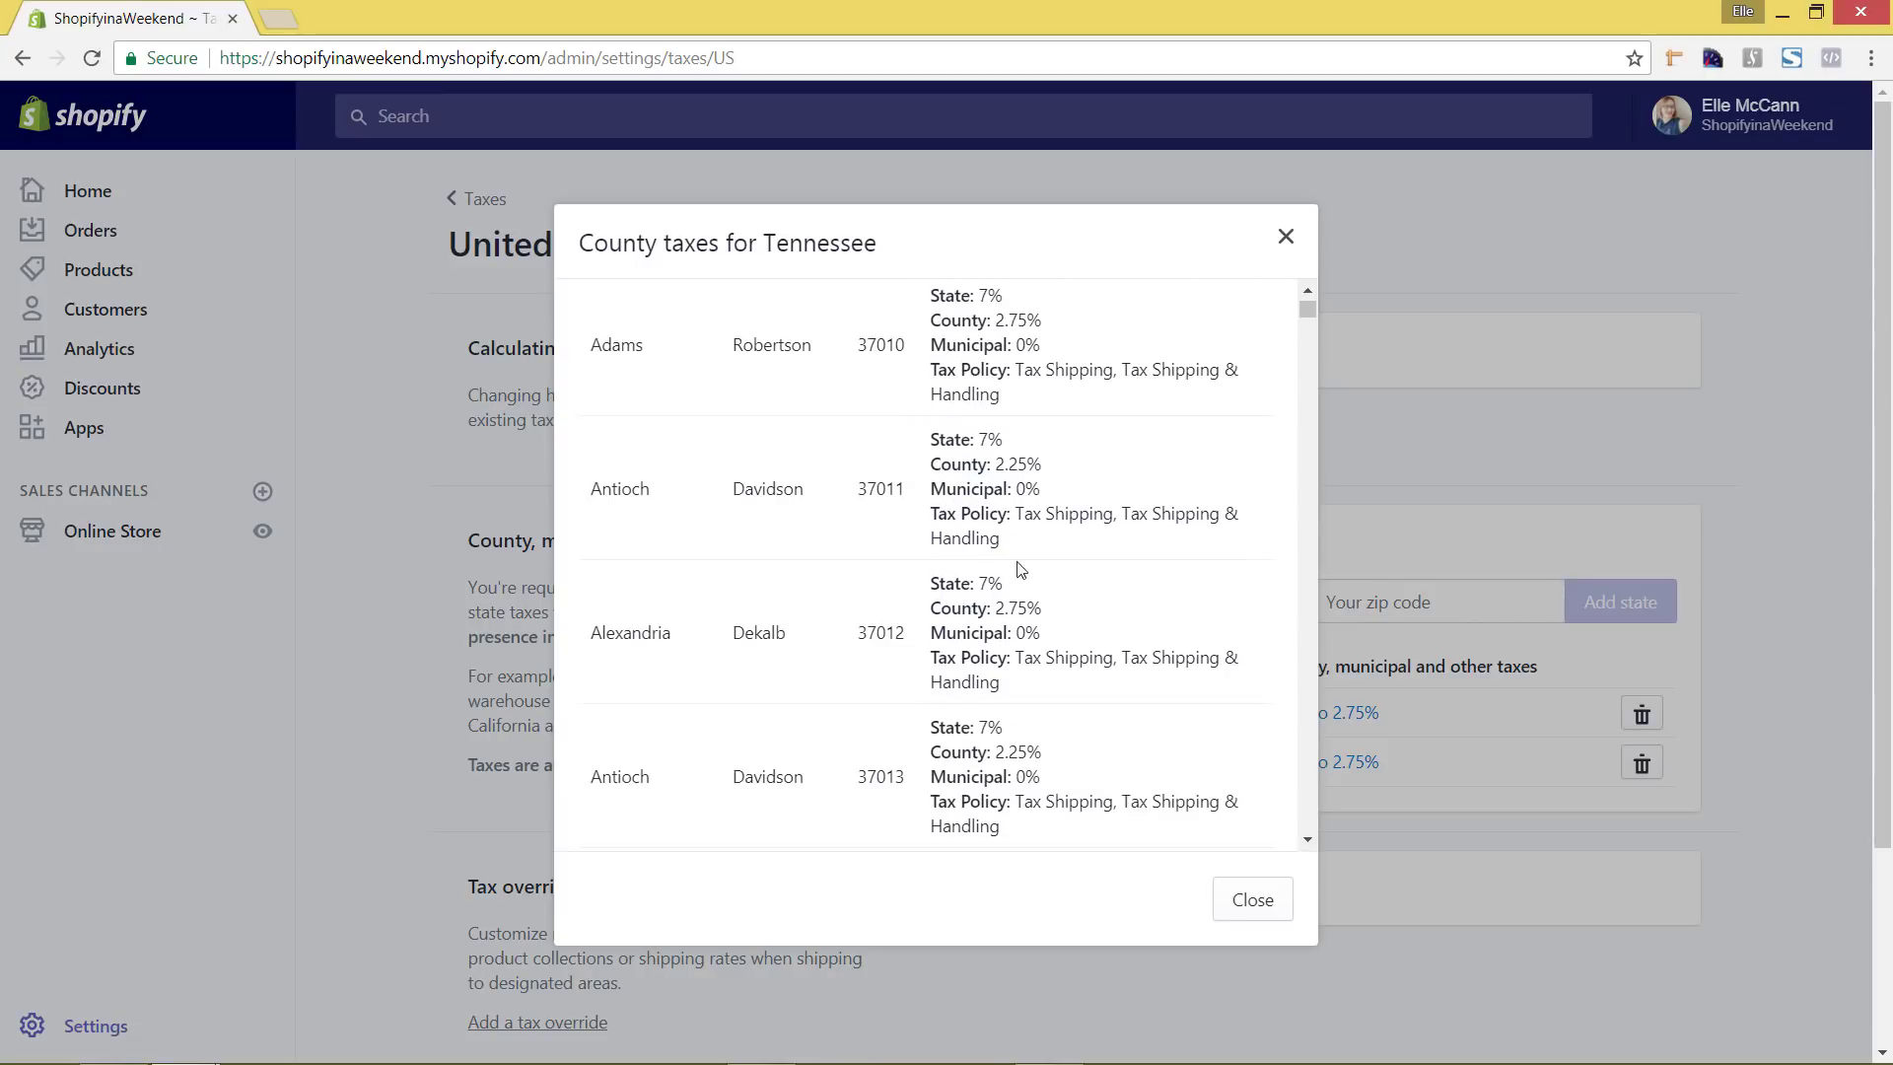
pyautogui.scroll(-4, 1003, 694)
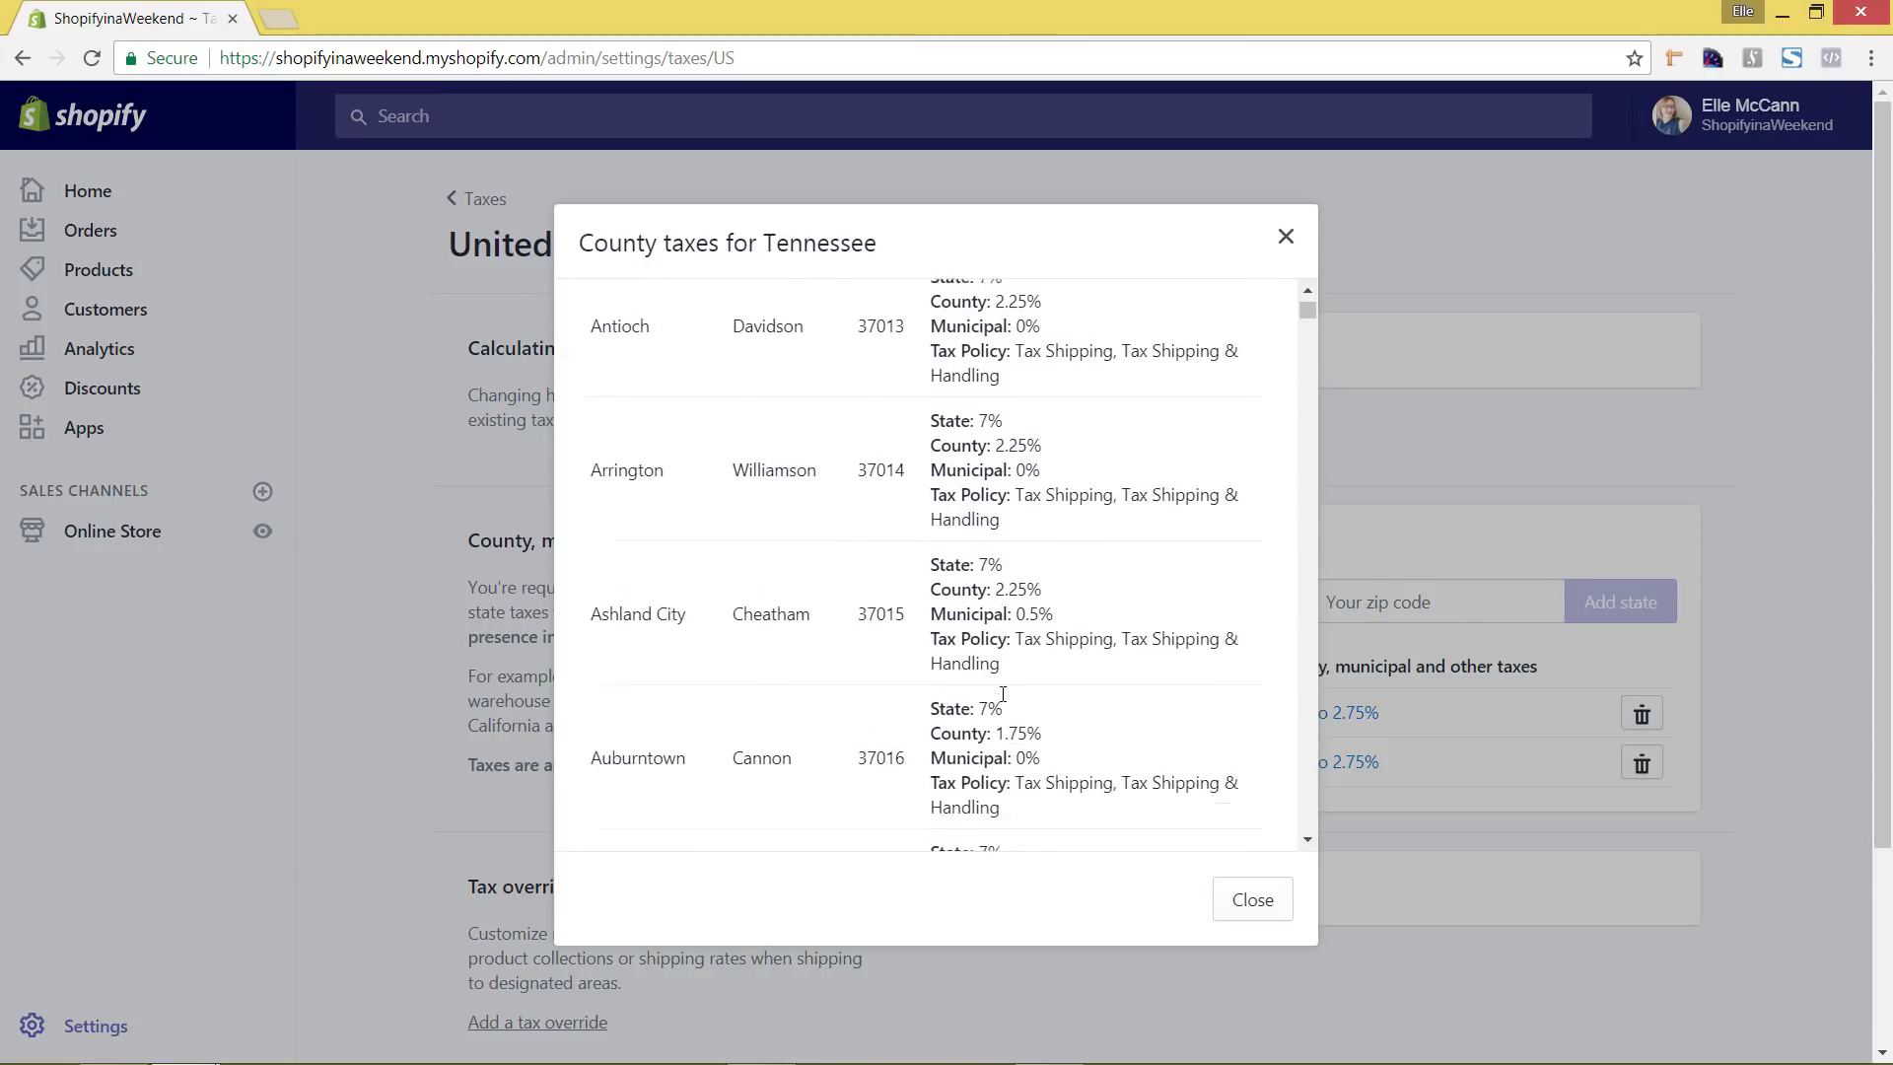
pyautogui.scroll(-1, 1002, 694)
pyautogui.scroll(1, 1034, 434)
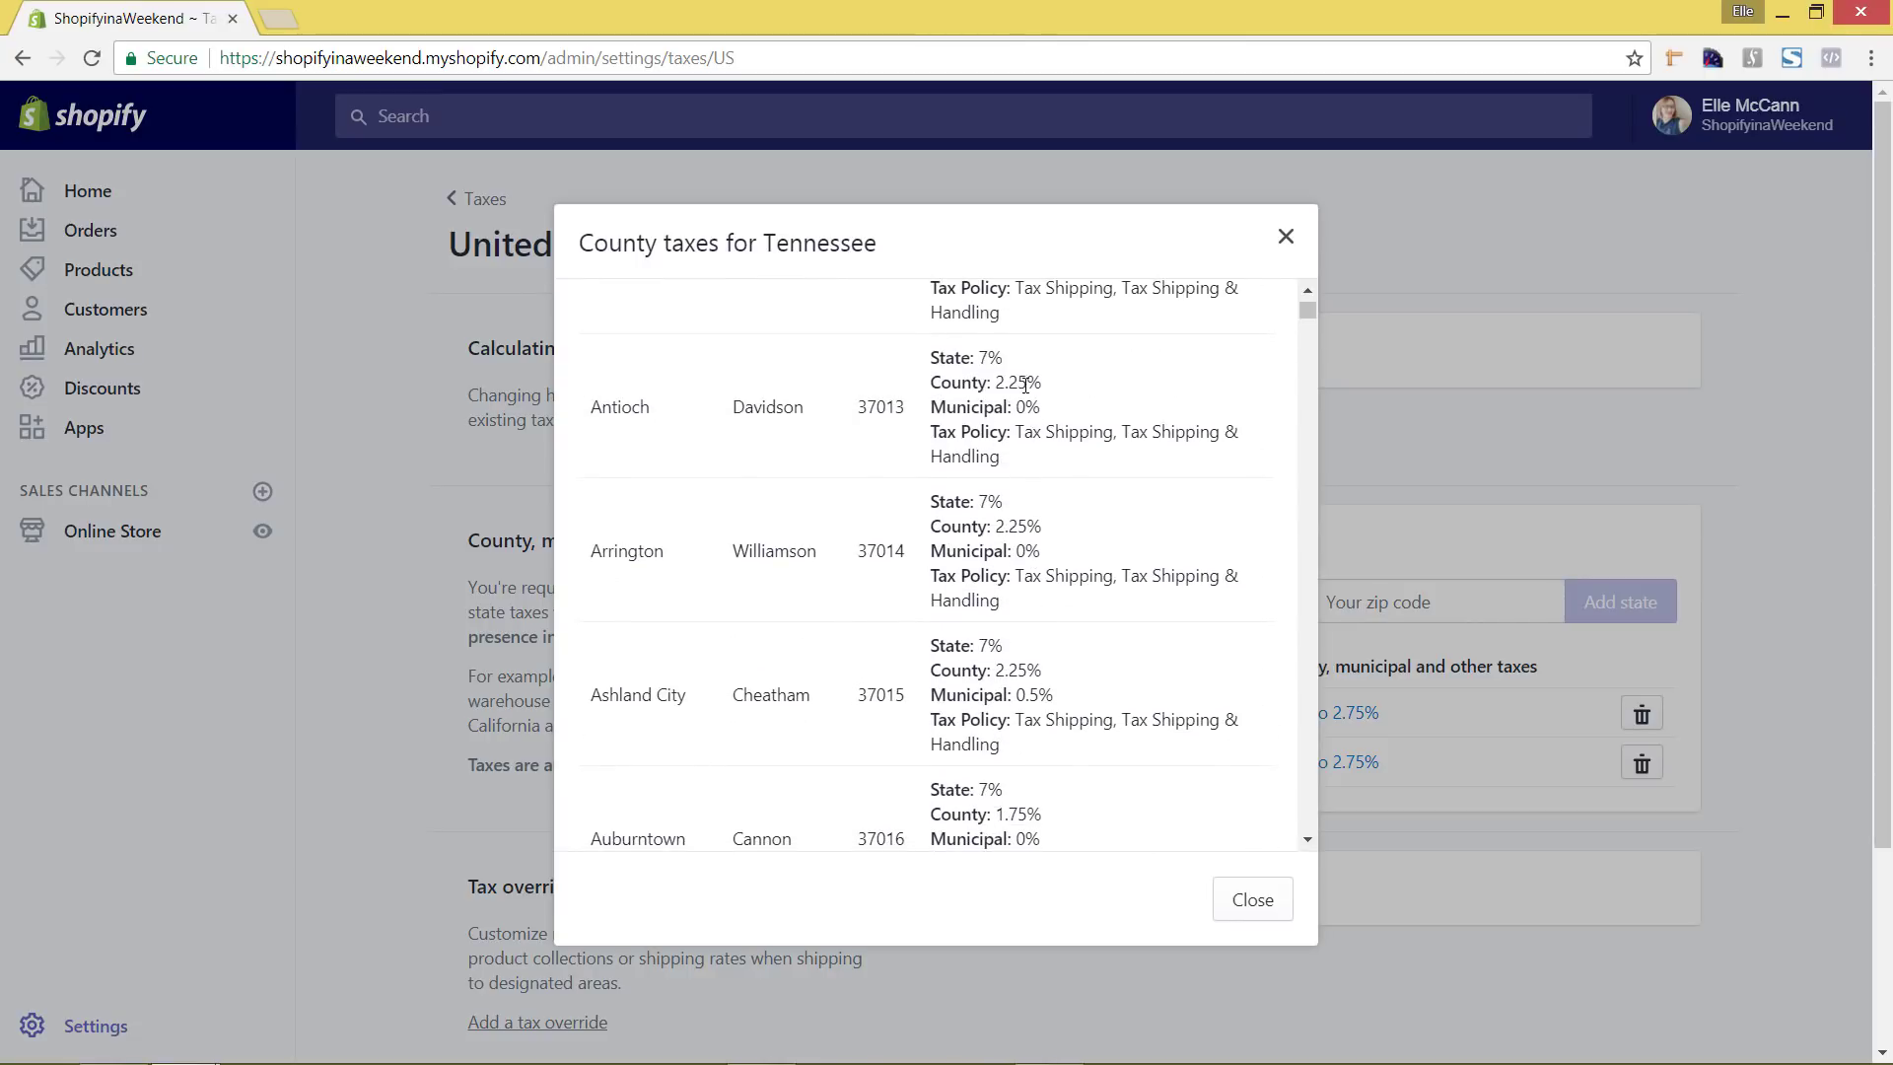
pyautogui.scroll(1, 1031, 414)
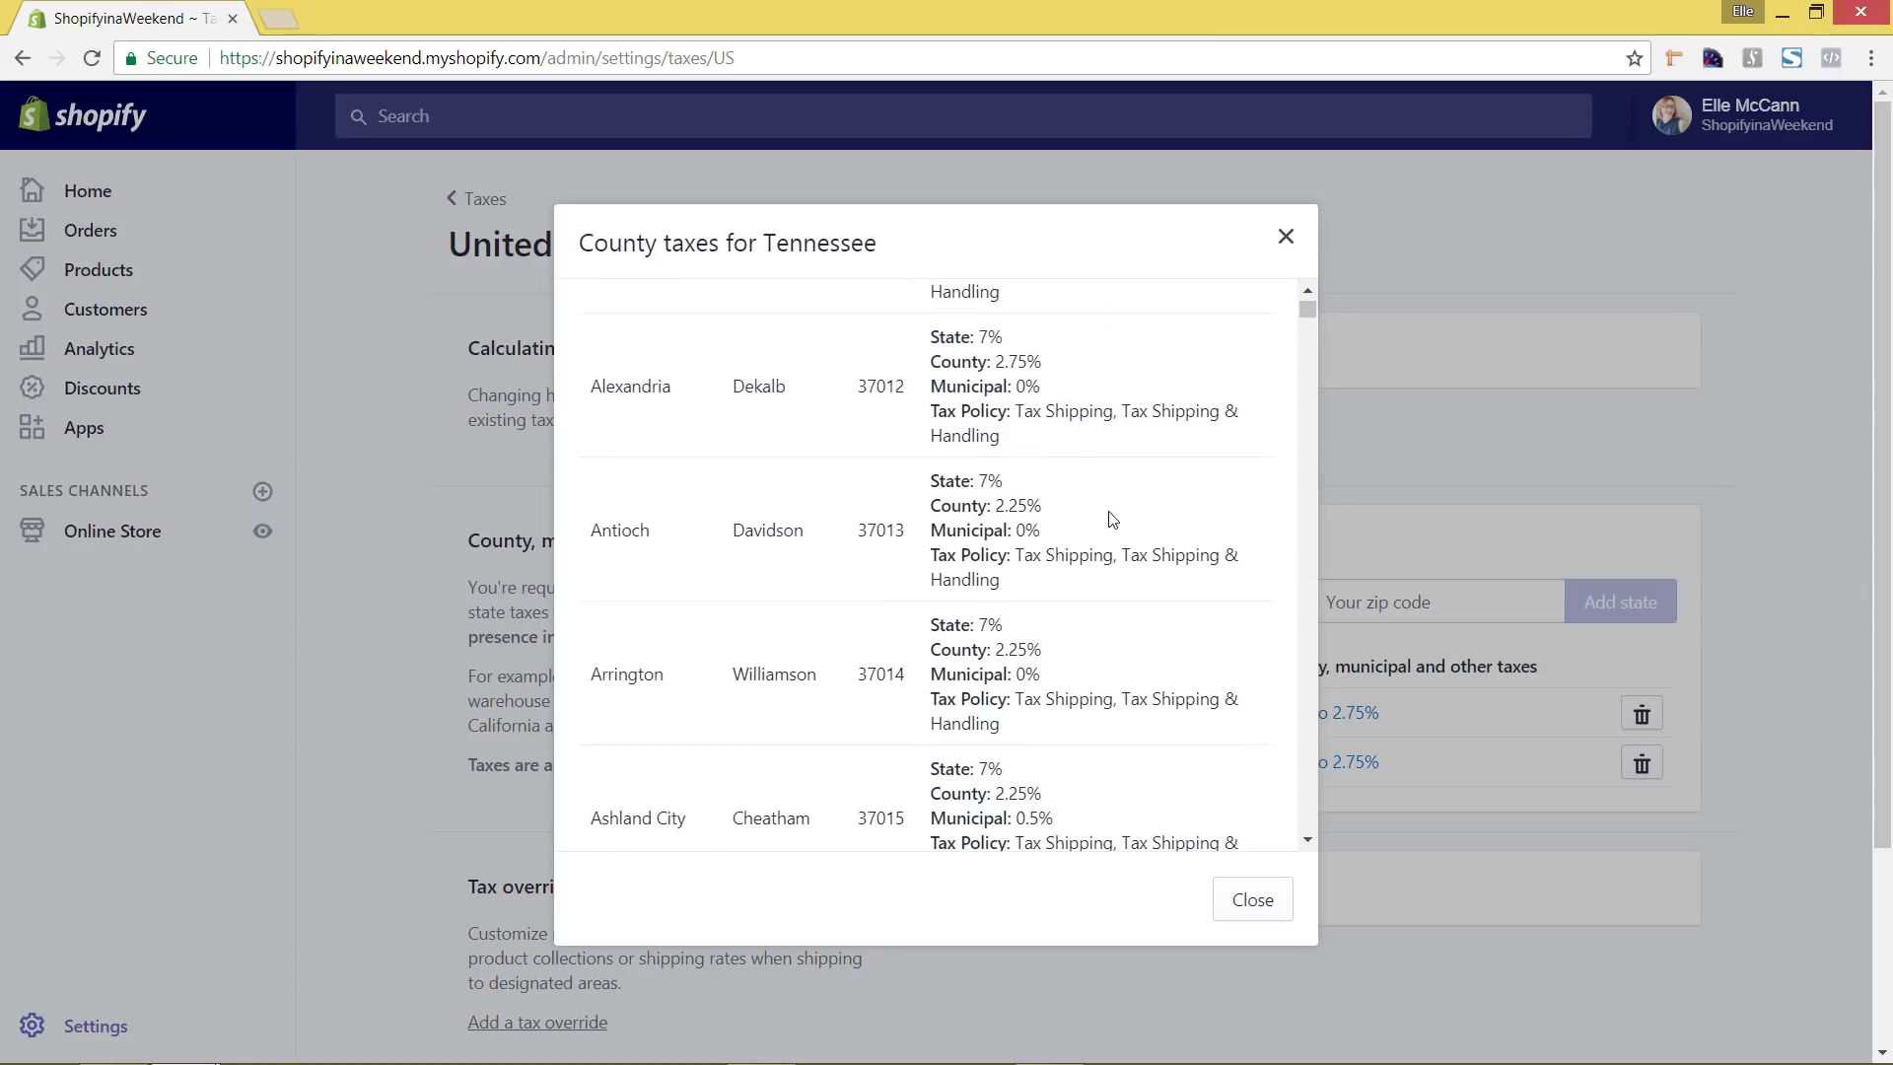
pyautogui.click(1287, 237)
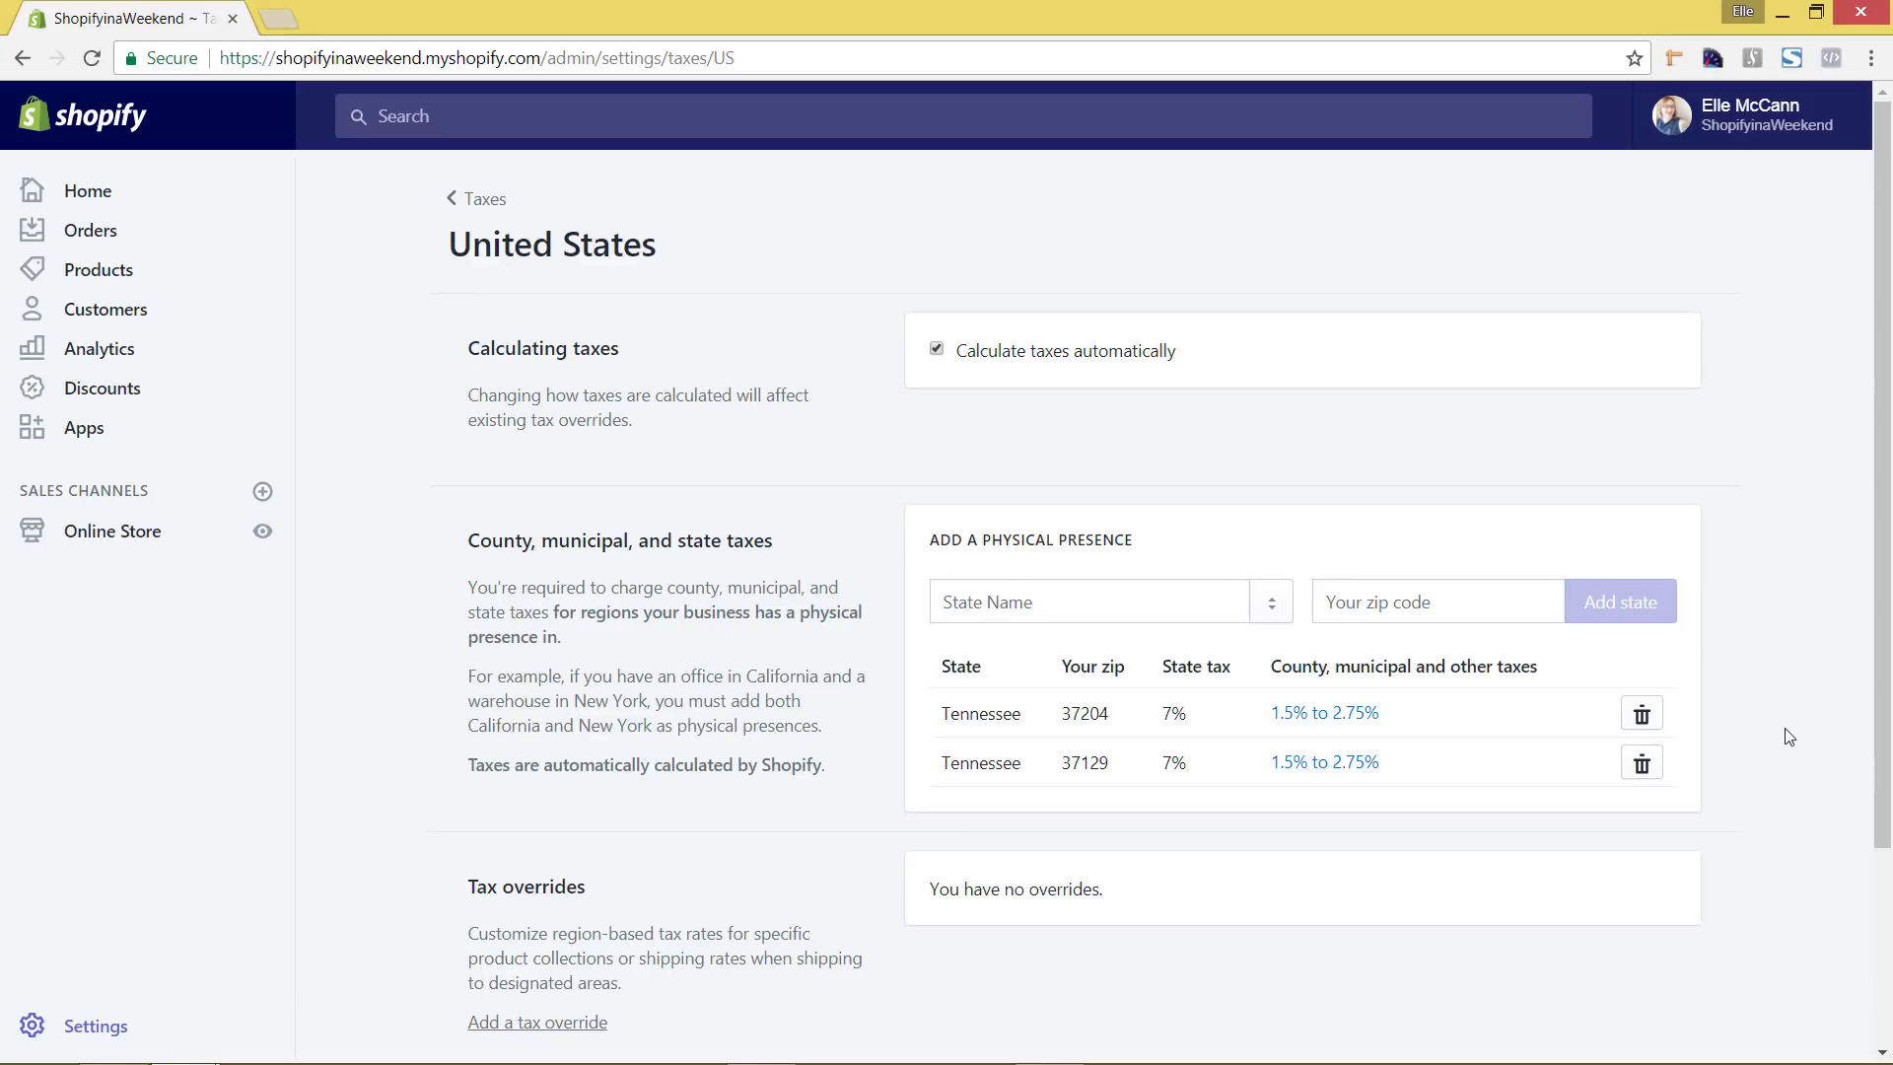
pyautogui.scroll(-3, 1787, 741)
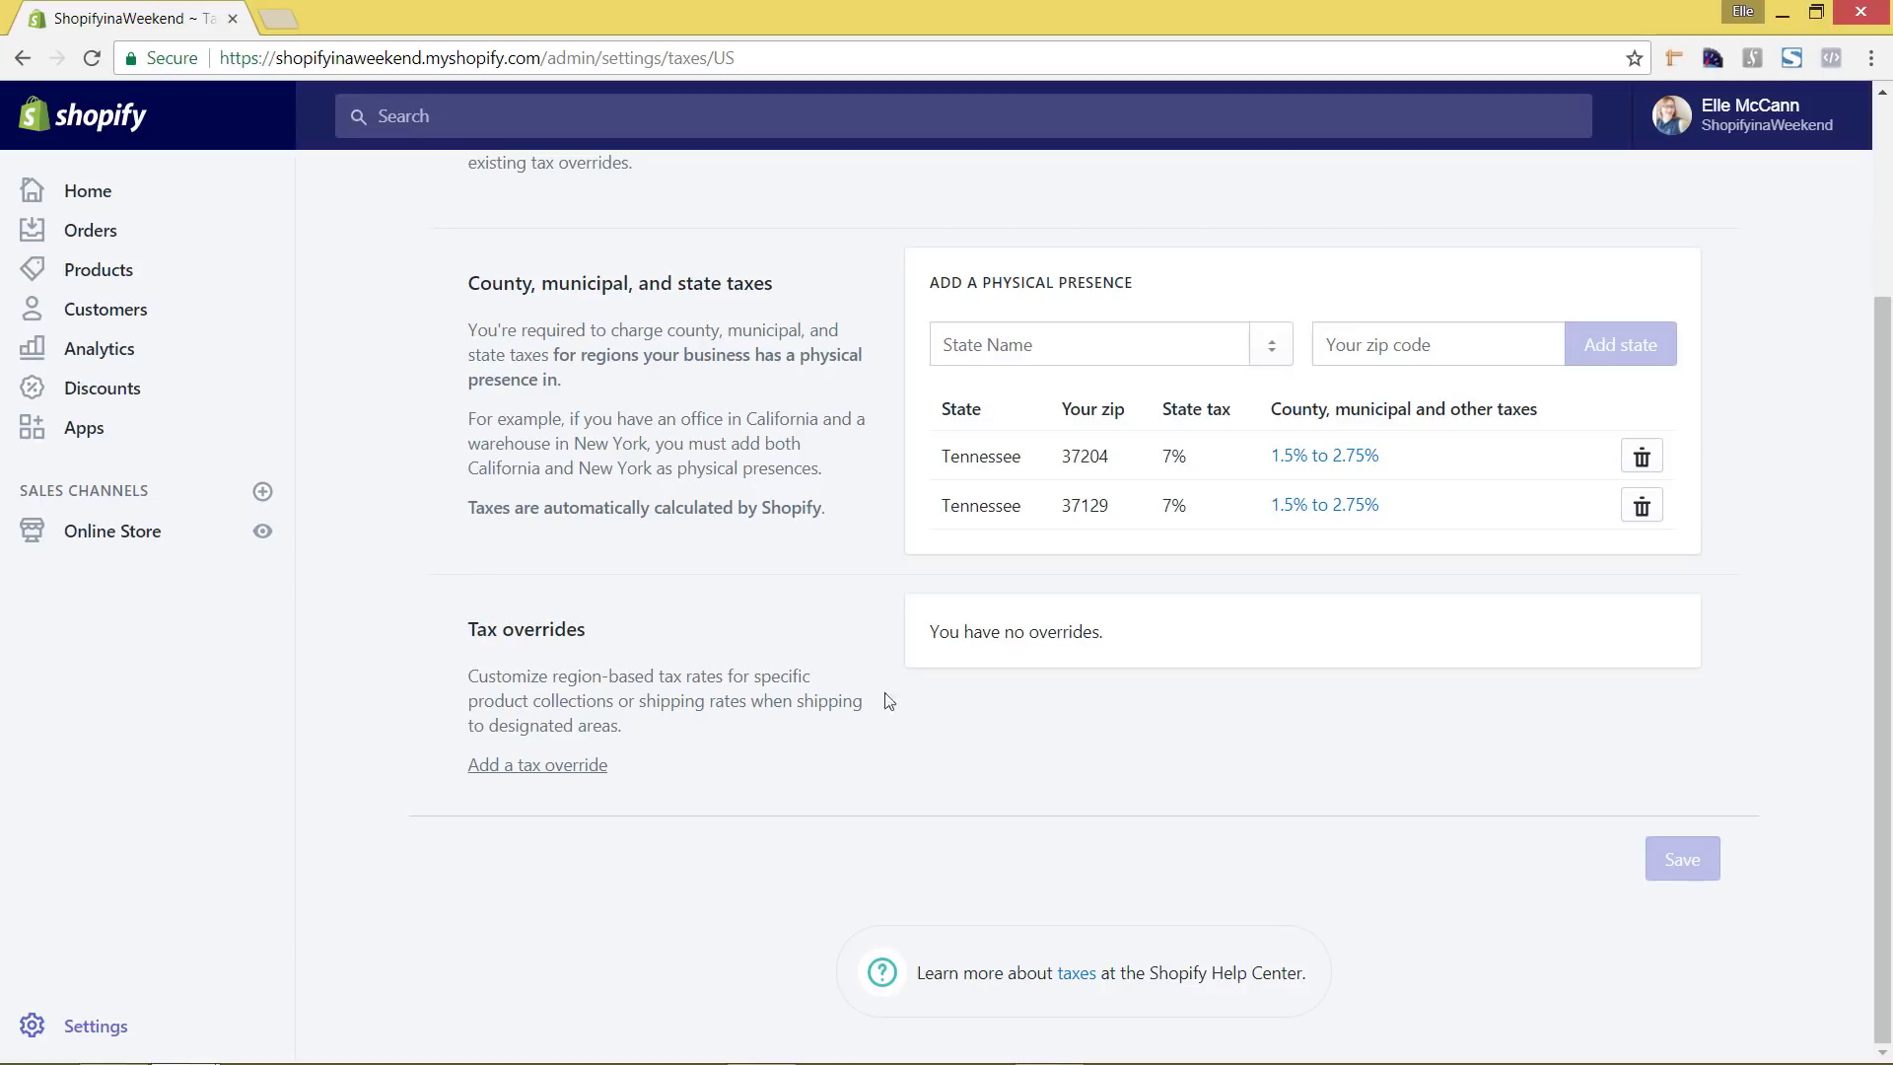
pyautogui.click(515, 765)
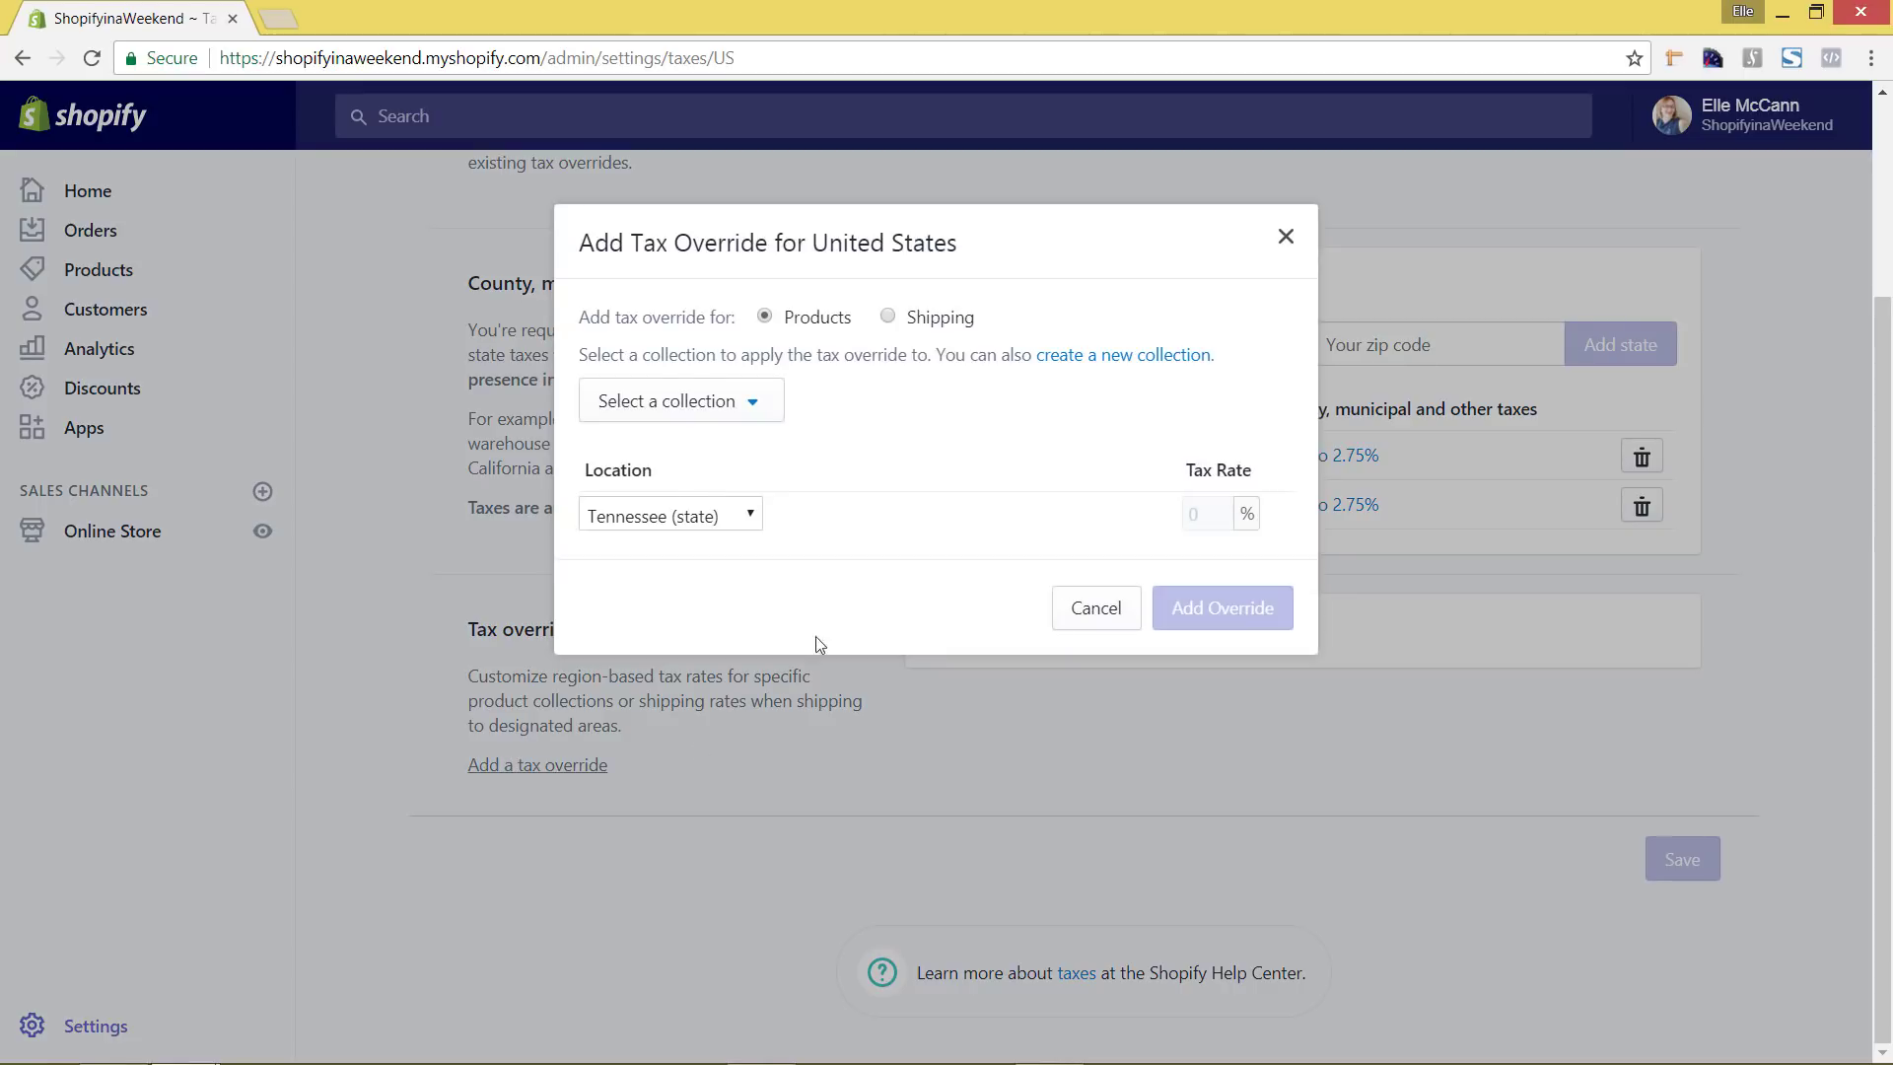
pyautogui.click(728, 399)
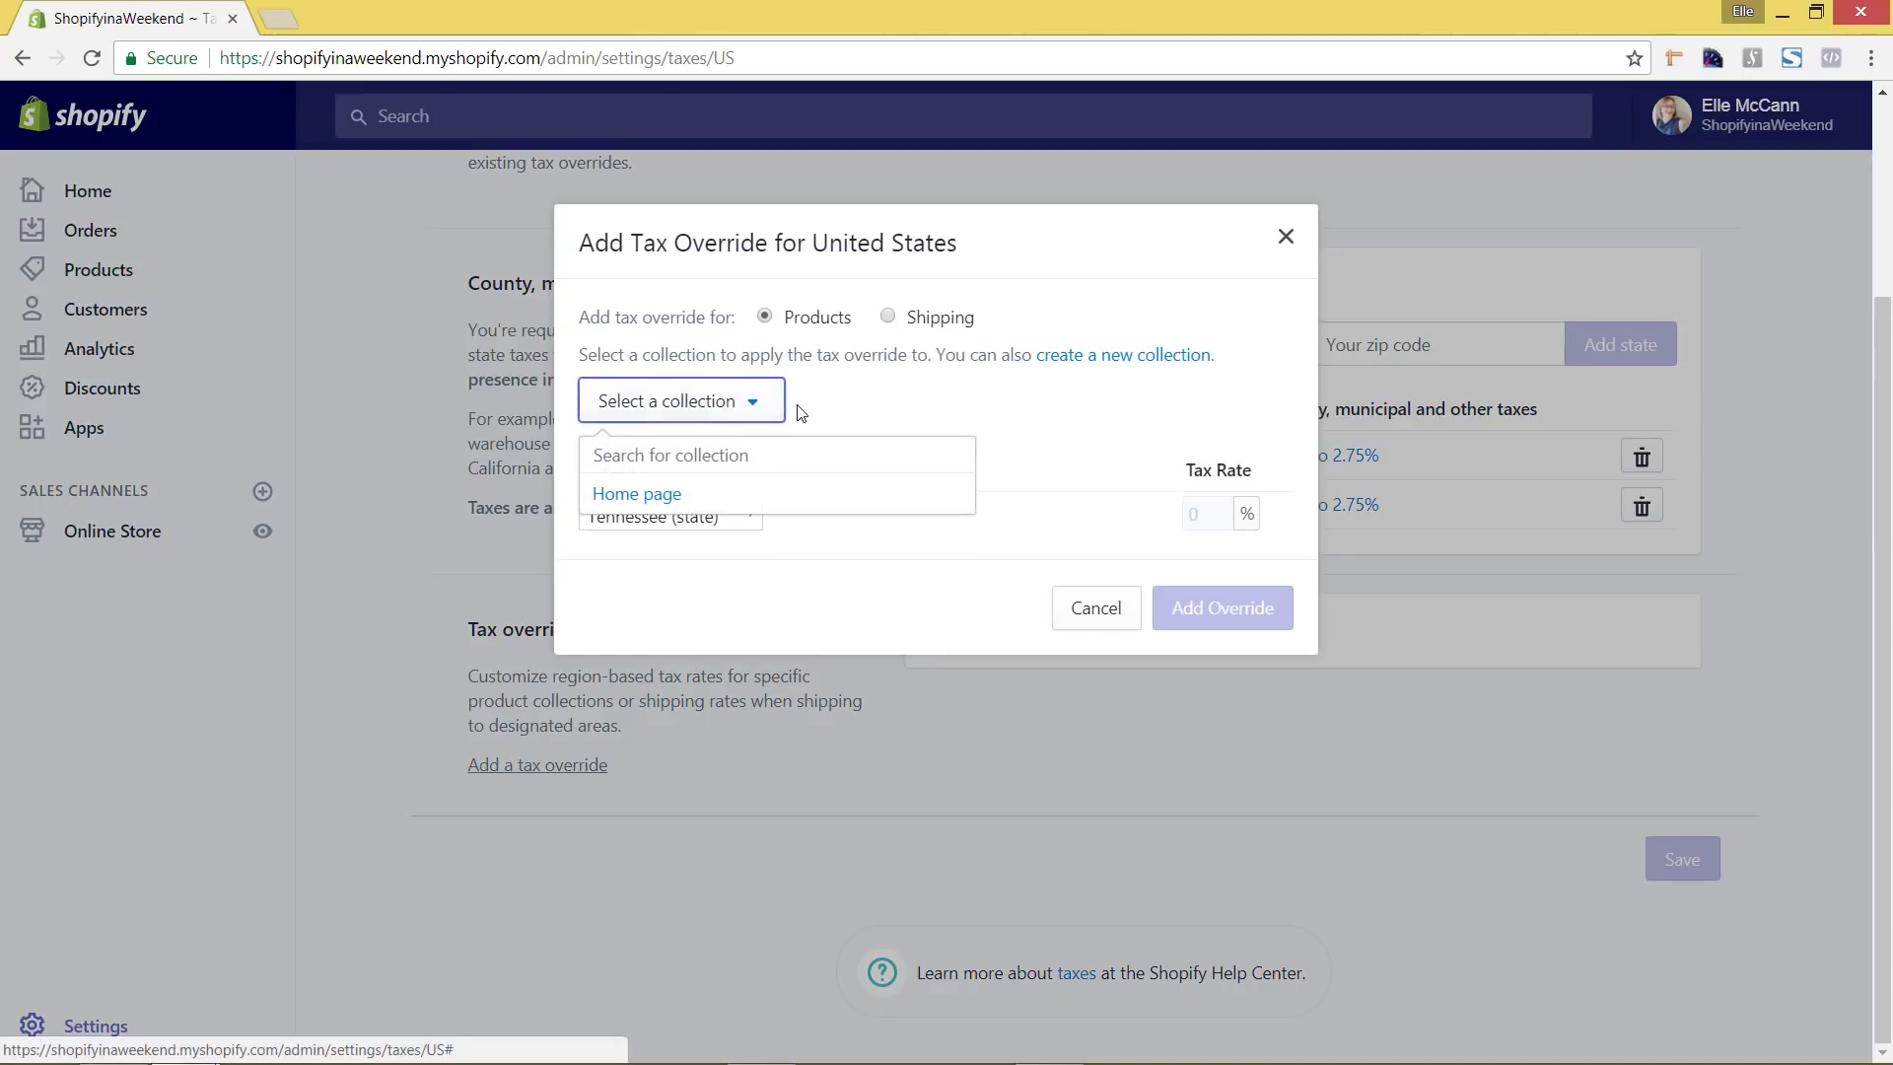
pyautogui.click(855, 406)
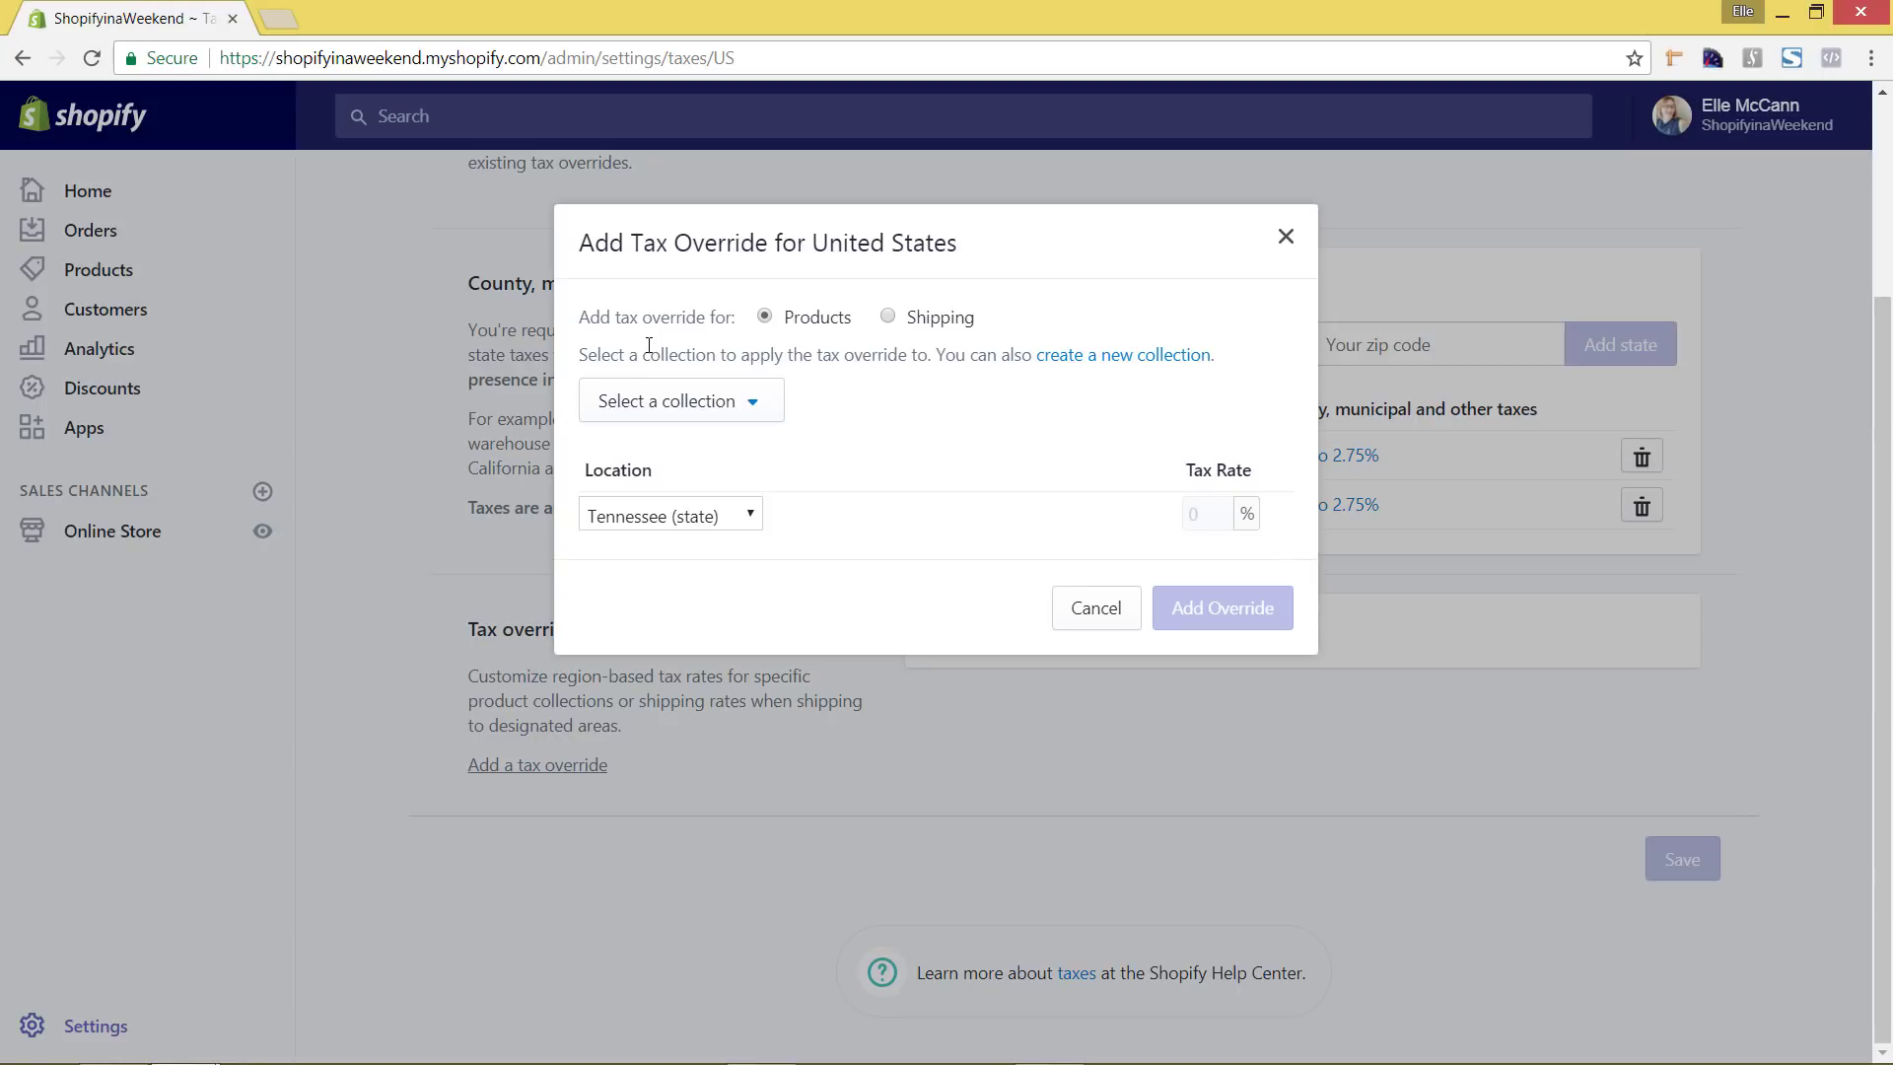
pyautogui.click(1113, 617)
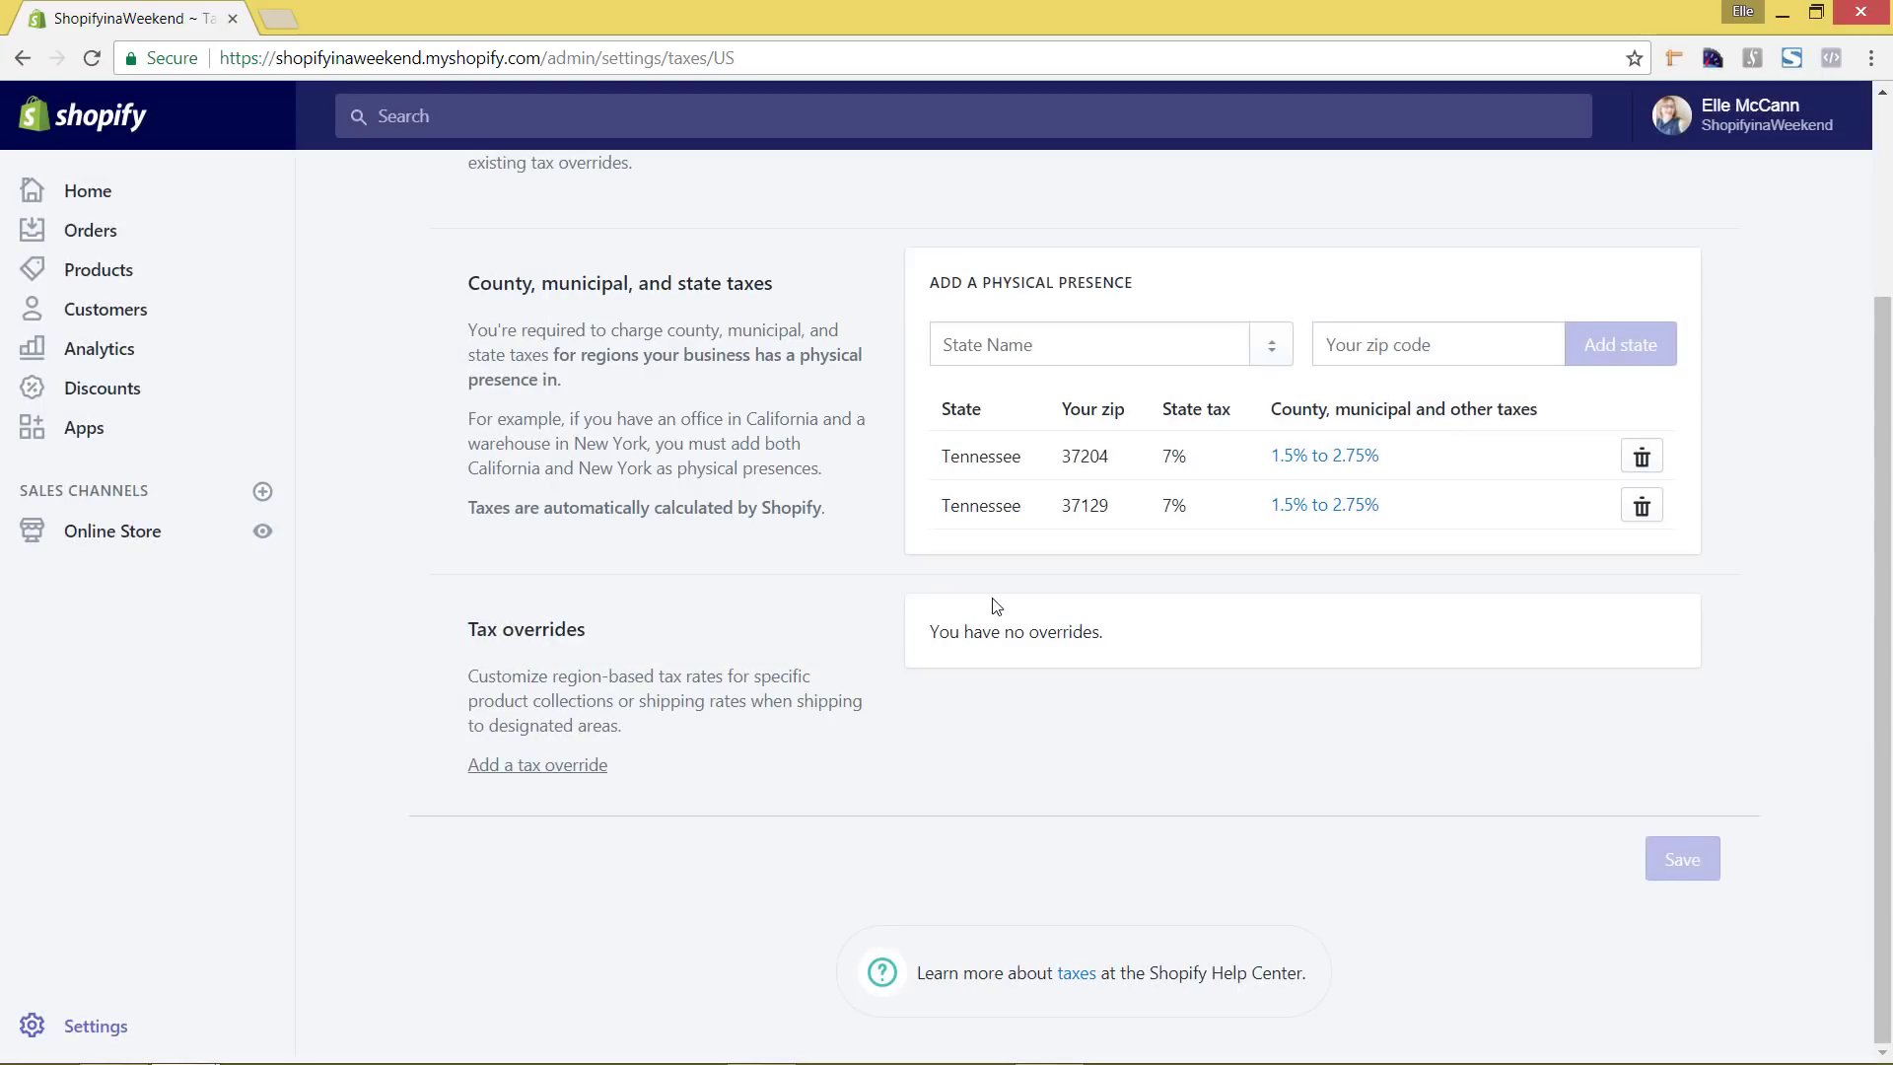
pyautogui.scroll(2, 868, 595)
pyautogui.scroll(2, 868, 594)
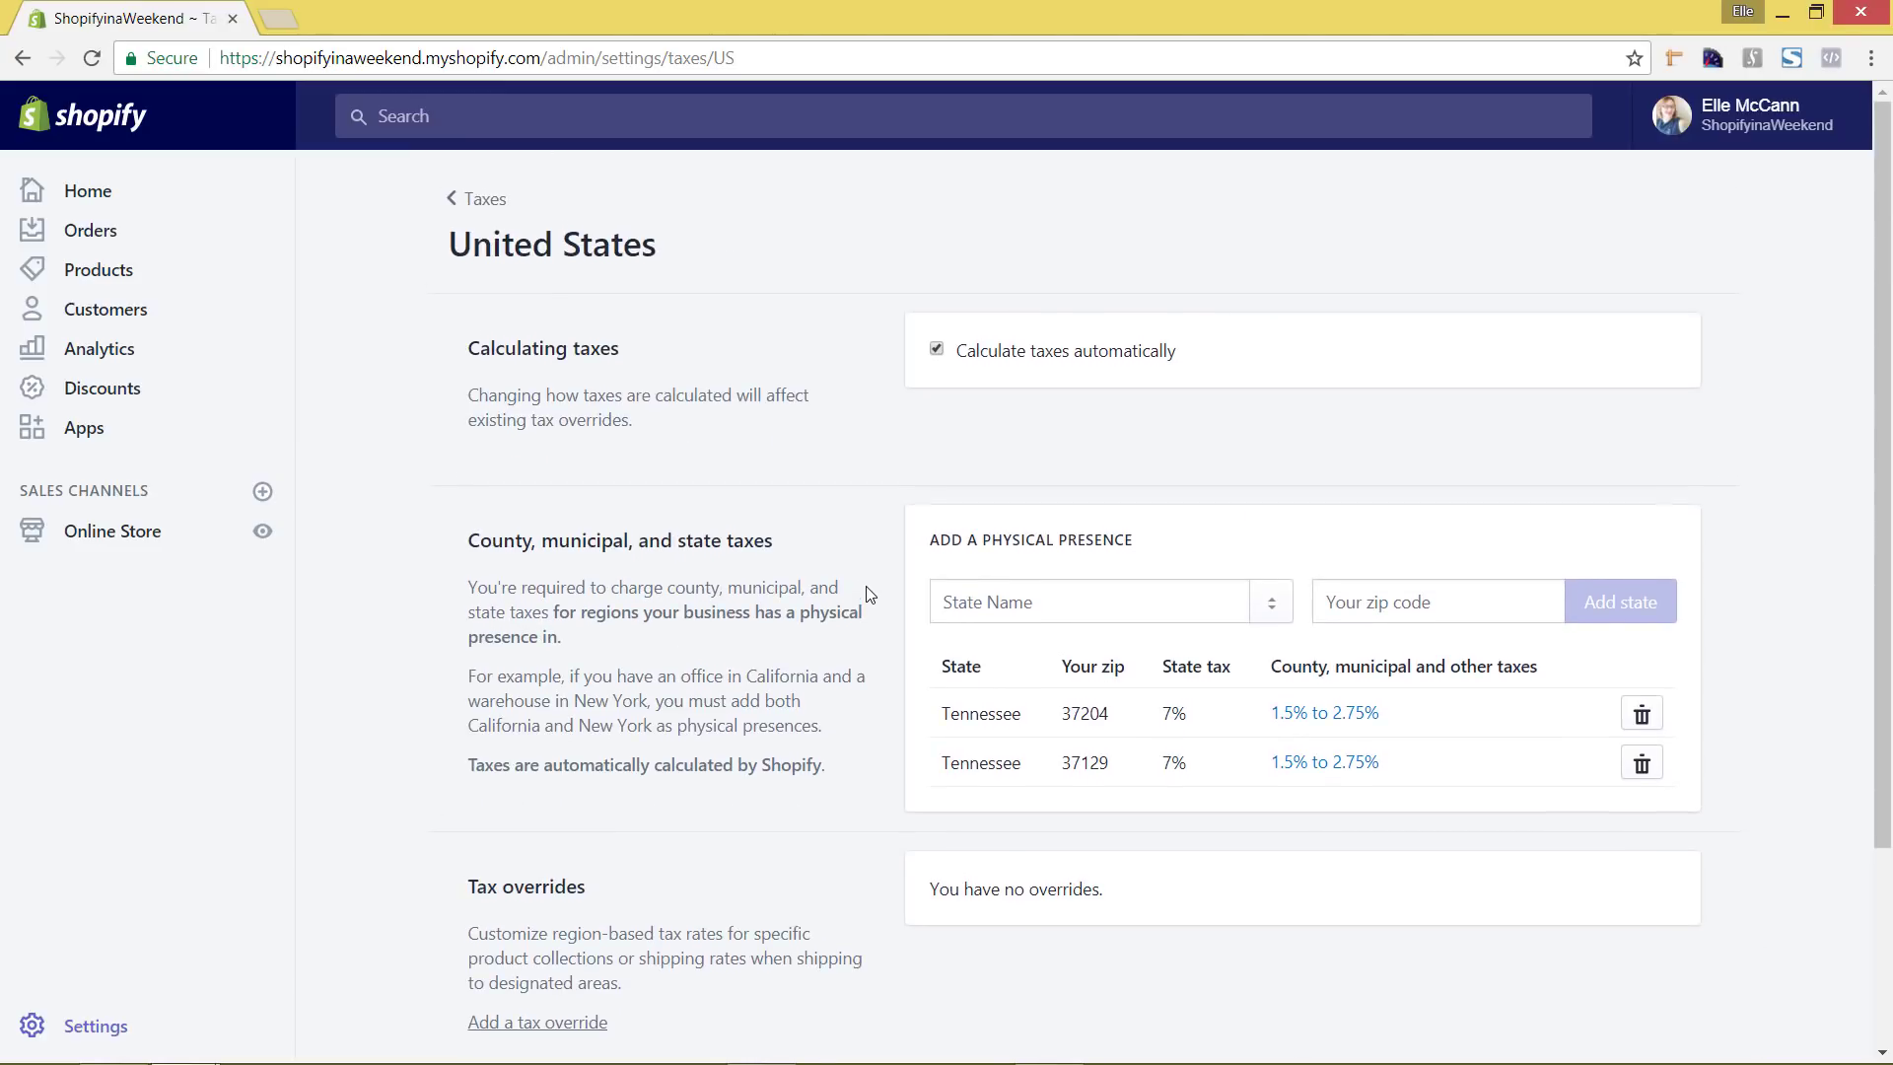